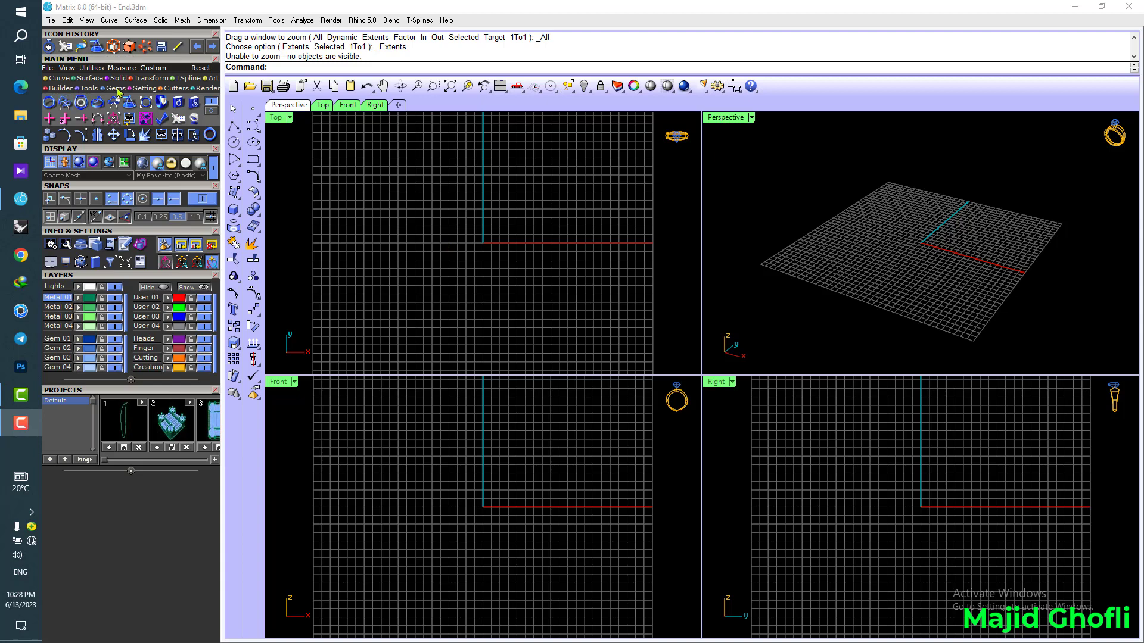
- Load a round diamond with a 6.4 mm diameter at the origin
left_click(116, 88)
left_click(49, 102)
scroll(175, 486, "down", 3)
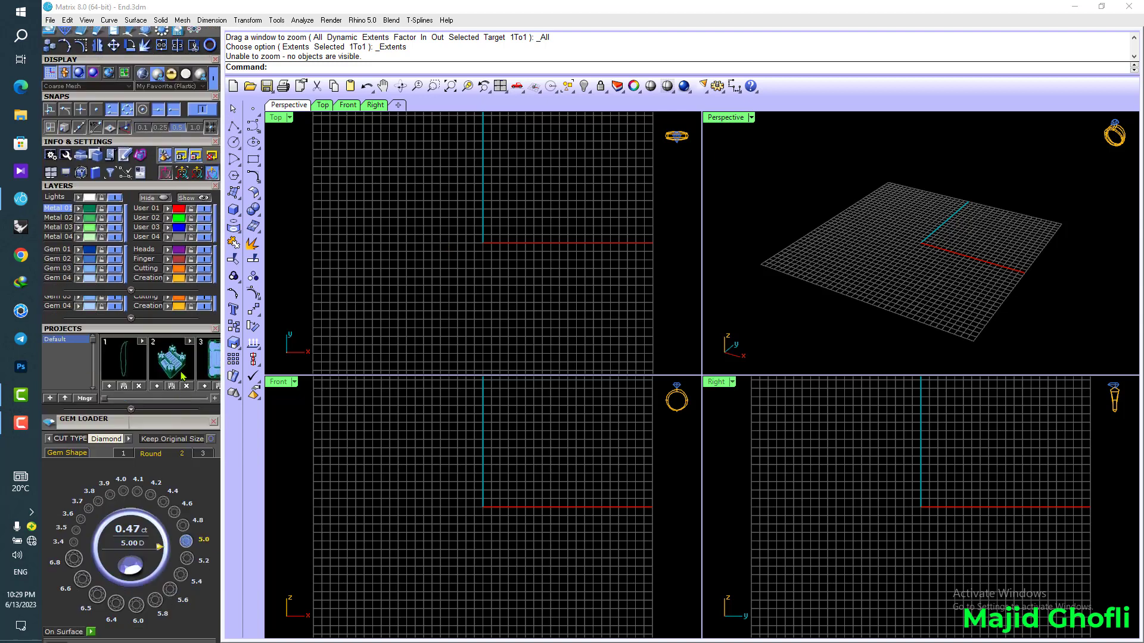
left_click(138, 434)
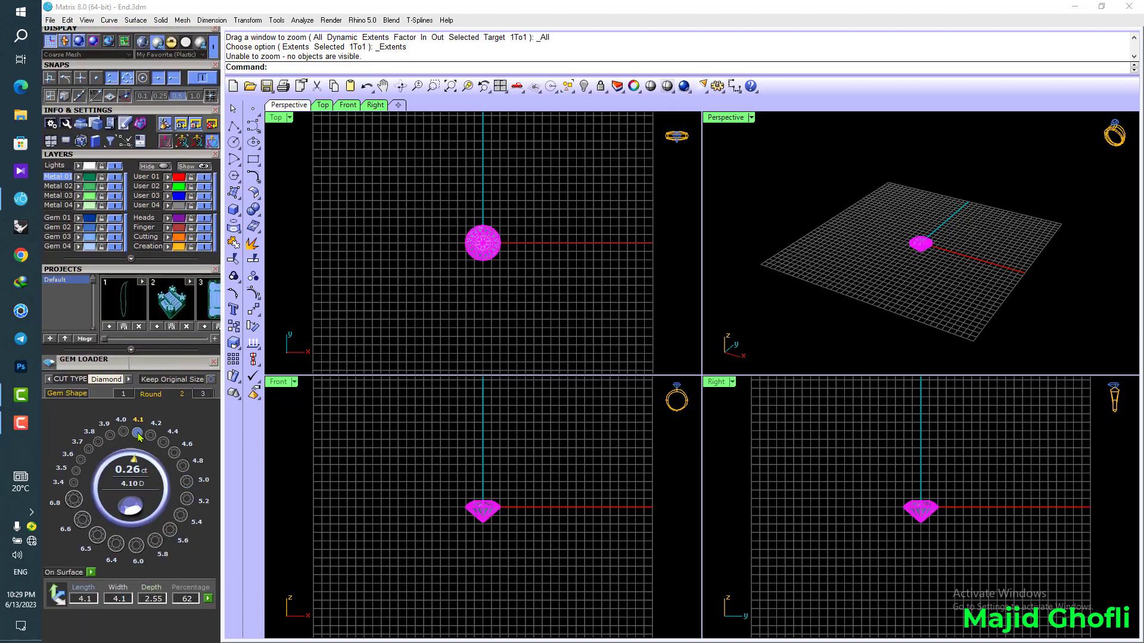
left_click(74, 499)
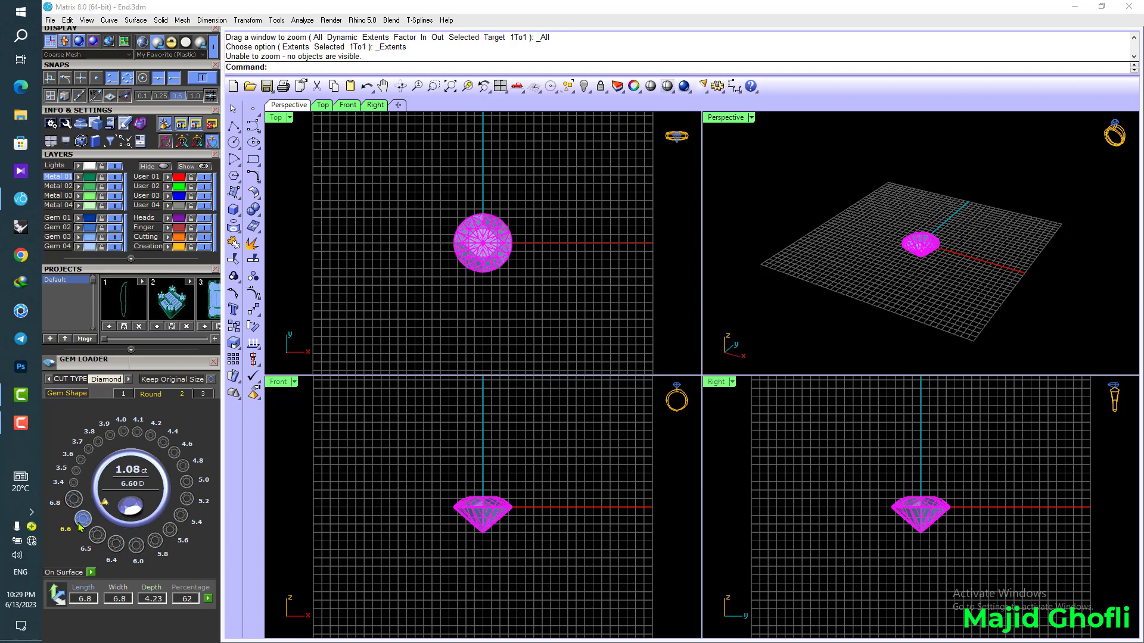
left_click(115, 543)
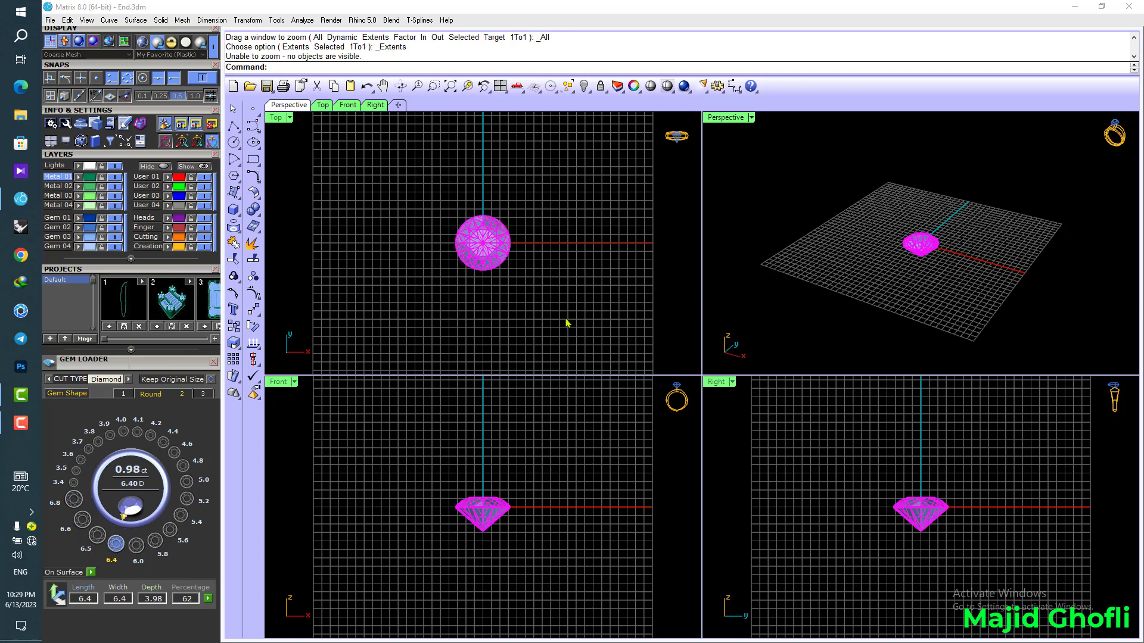
- Create the diamond's outline curve with Gem Profile and leave only that curve selected, without the gem
left_click(513, 255)
scroll(486, 253, "up", 2)
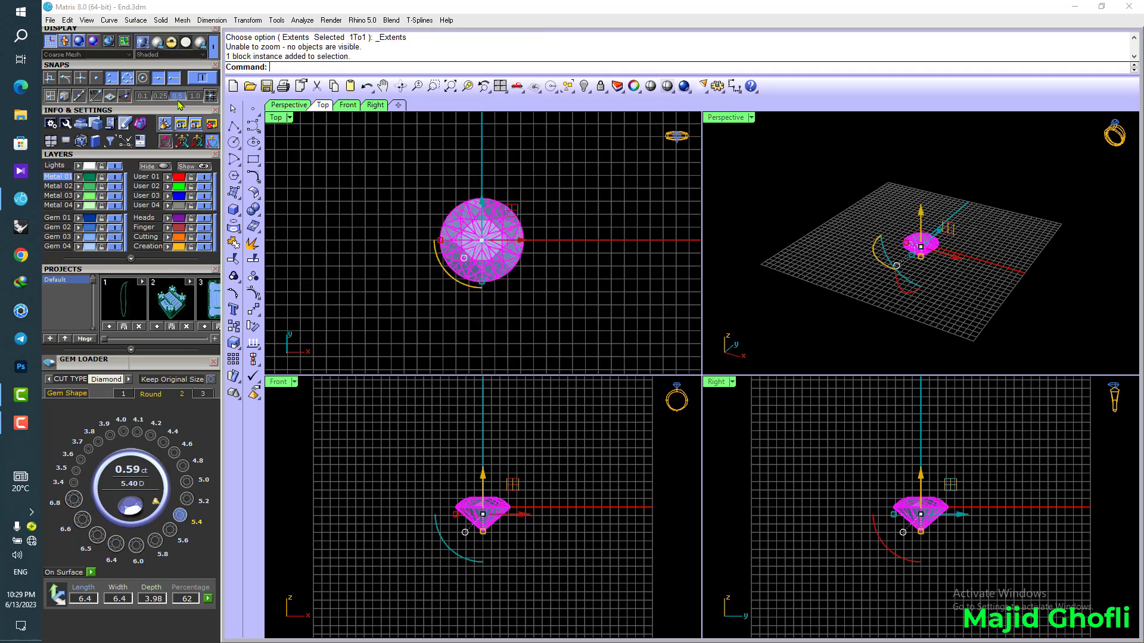
left_click_drag(181, 109, 203, 237)
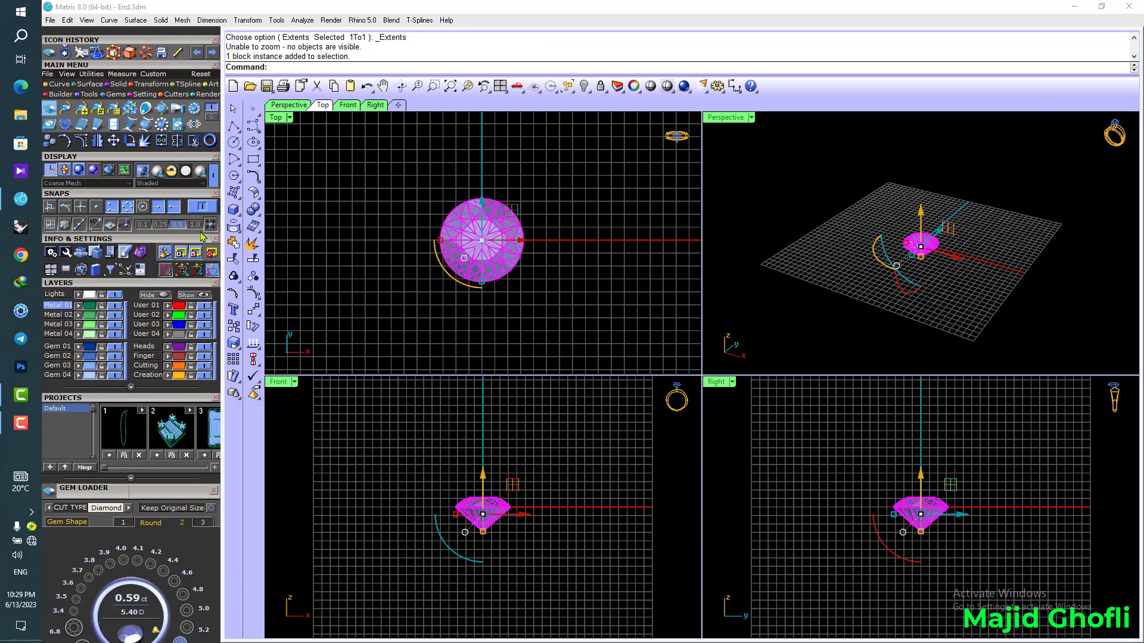
left_click(147, 111)
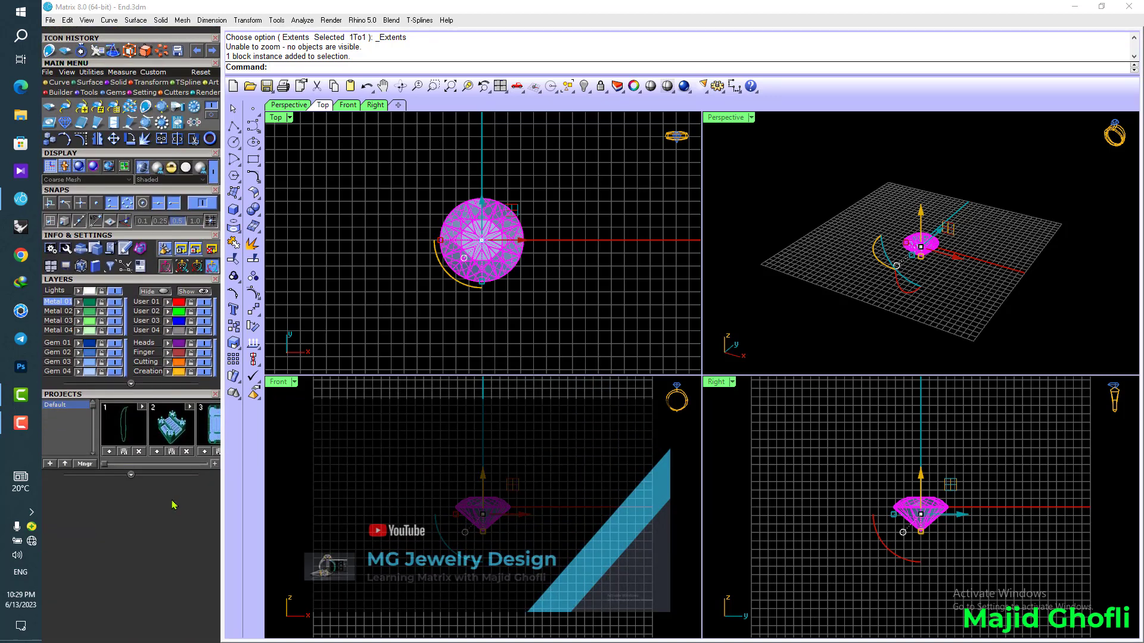
left_click_drag(156, 491, 148, 404)
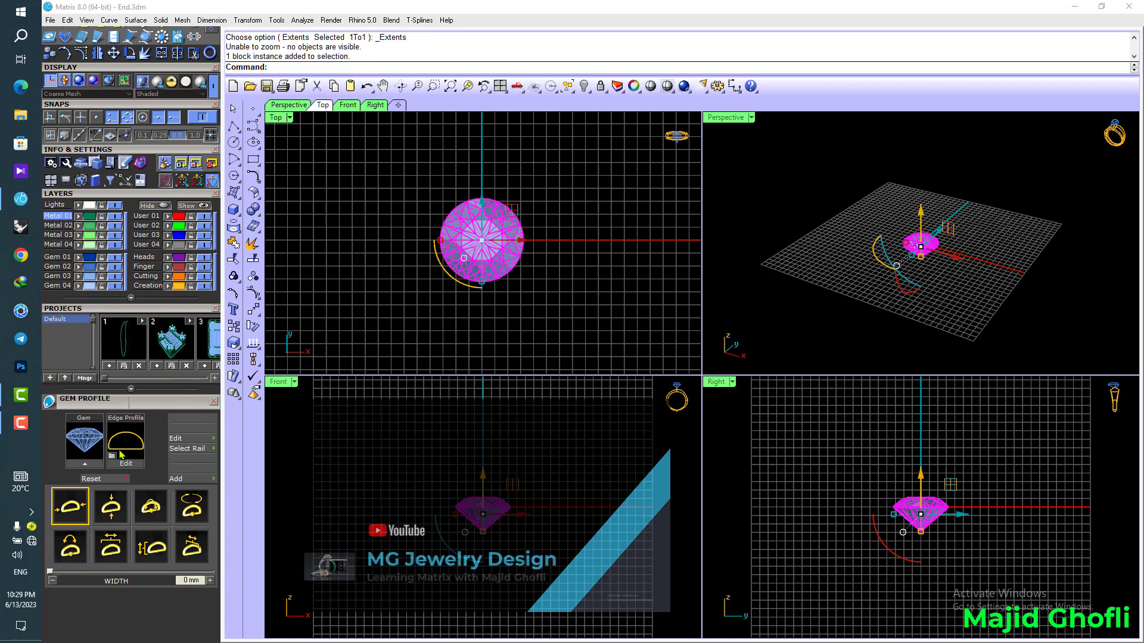
left_click(93, 467)
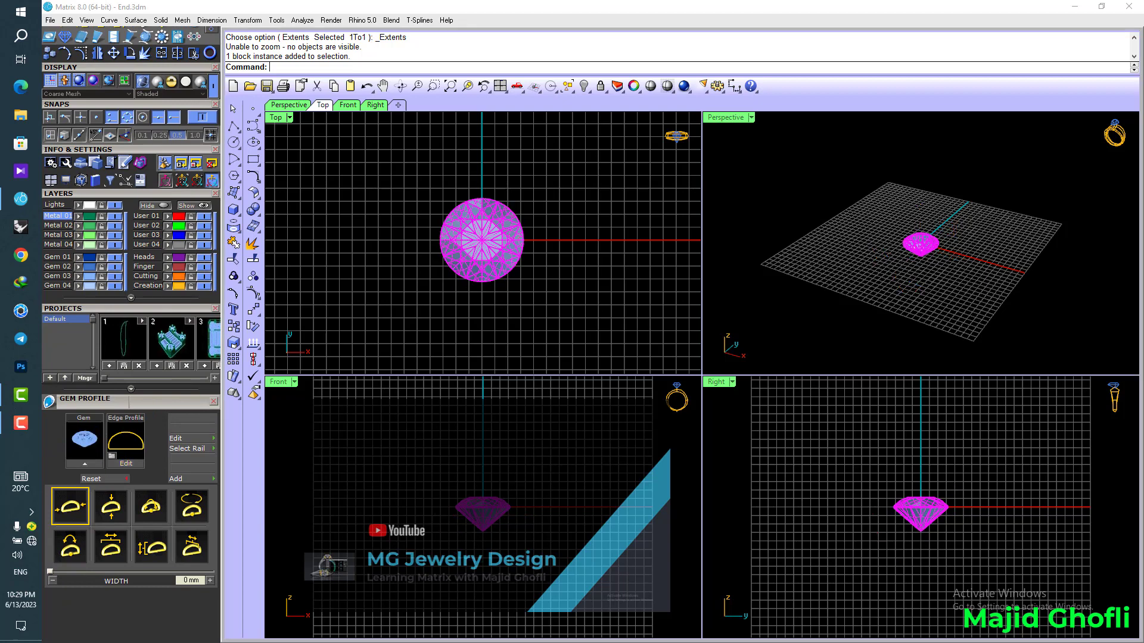
left_click(450, 216)
left_click_drag(430, 192, 519, 258)
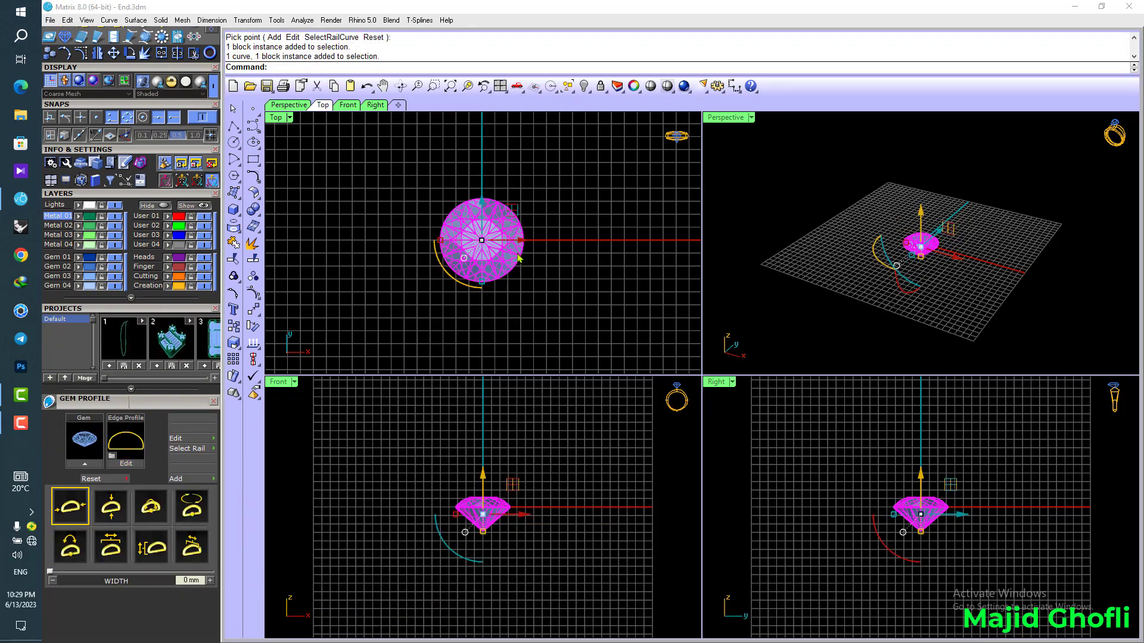
left_click(499, 220, "ctrl")
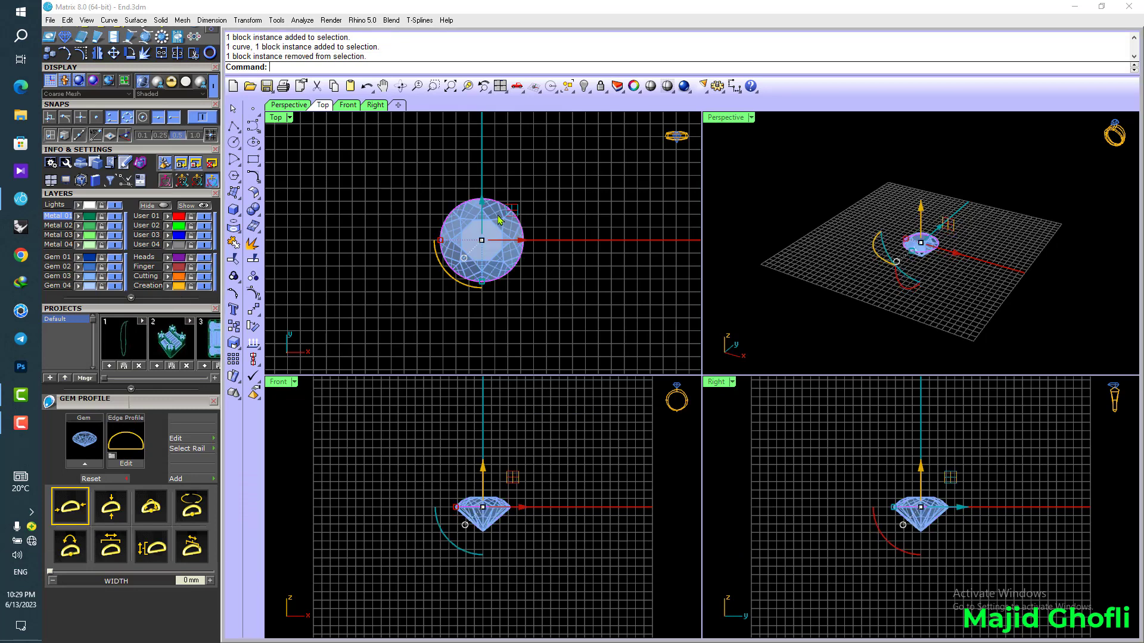
- Offset the gem's outline curve outward by 1.8 mm
left_click_drag(165, 69, 168, 150)
left_click(71, 78)
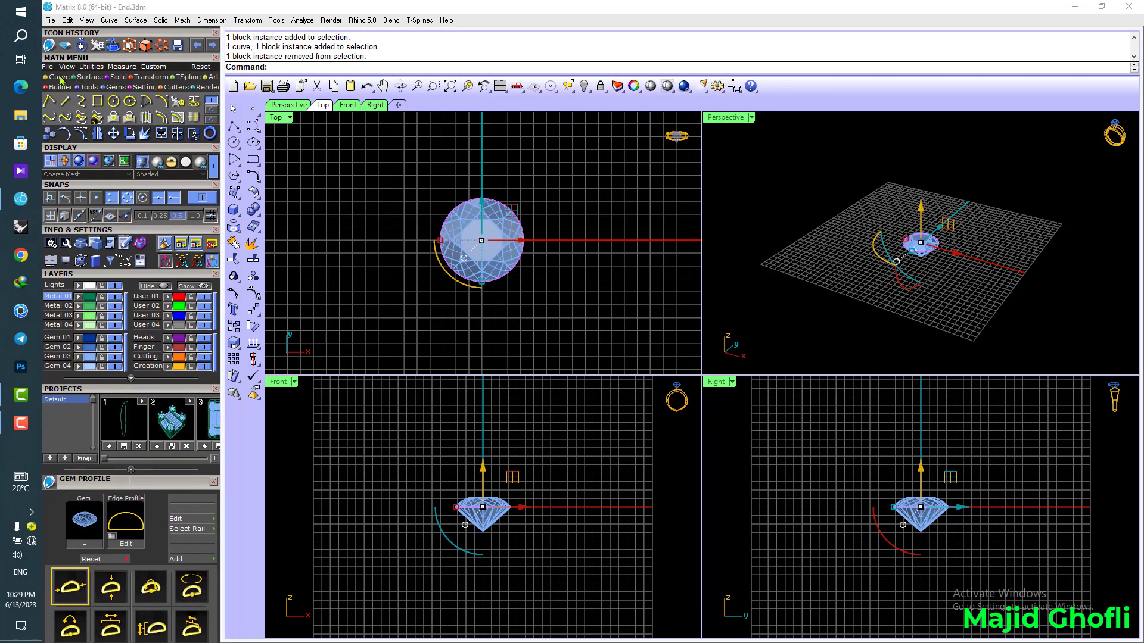
left_click(146, 117)
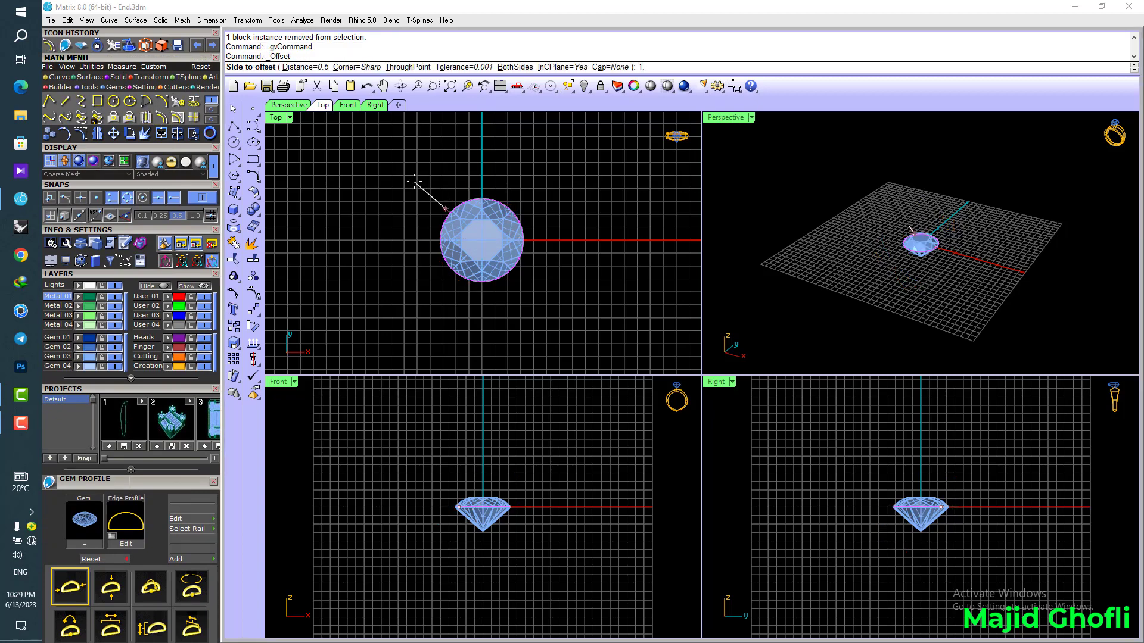
type("1.6")
key("Return")
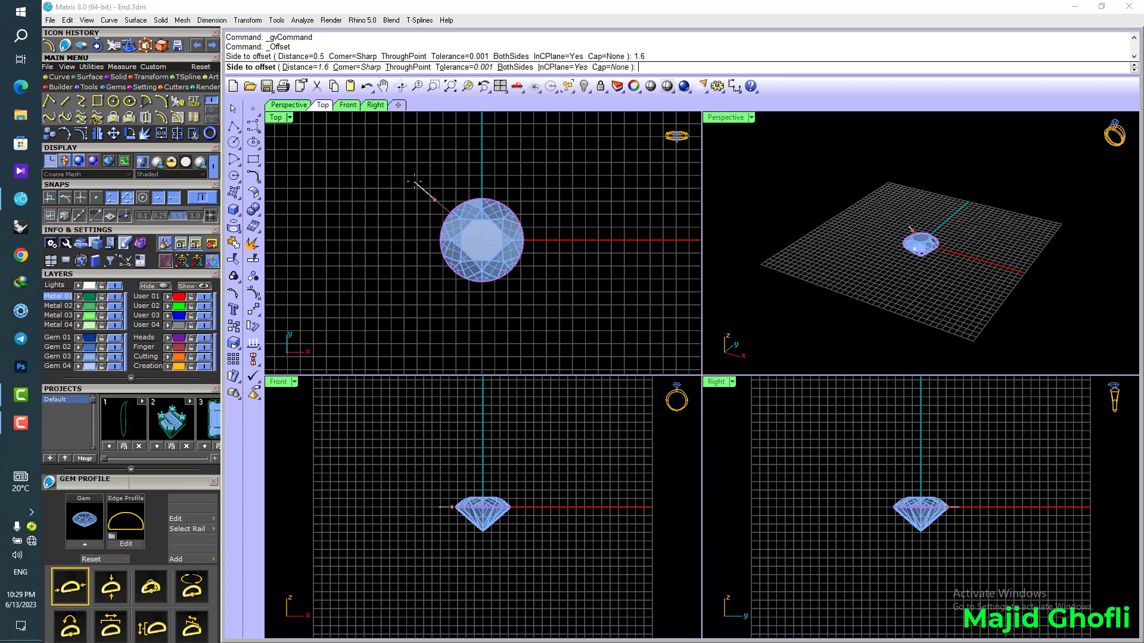
scroll(414, 182, "up", 2)
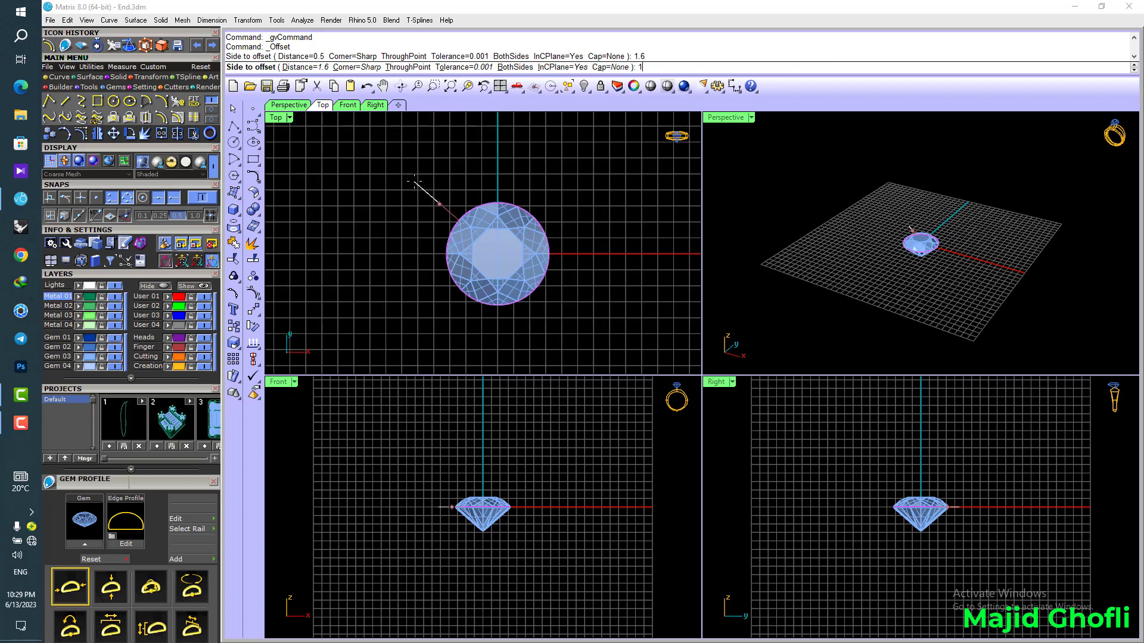
type("1.8")
key("Return")
left_click(425, 191)
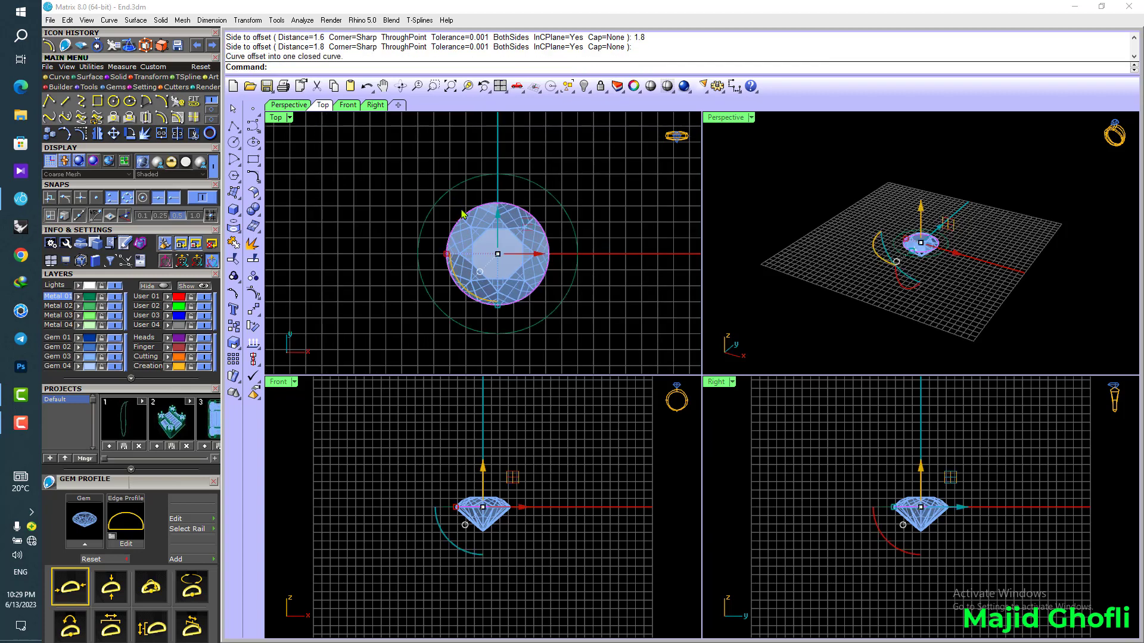
- Create one tween curve between the gem's outline and the outer offset circle
scroll(462, 203, "up", 2)
left_click(465, 341)
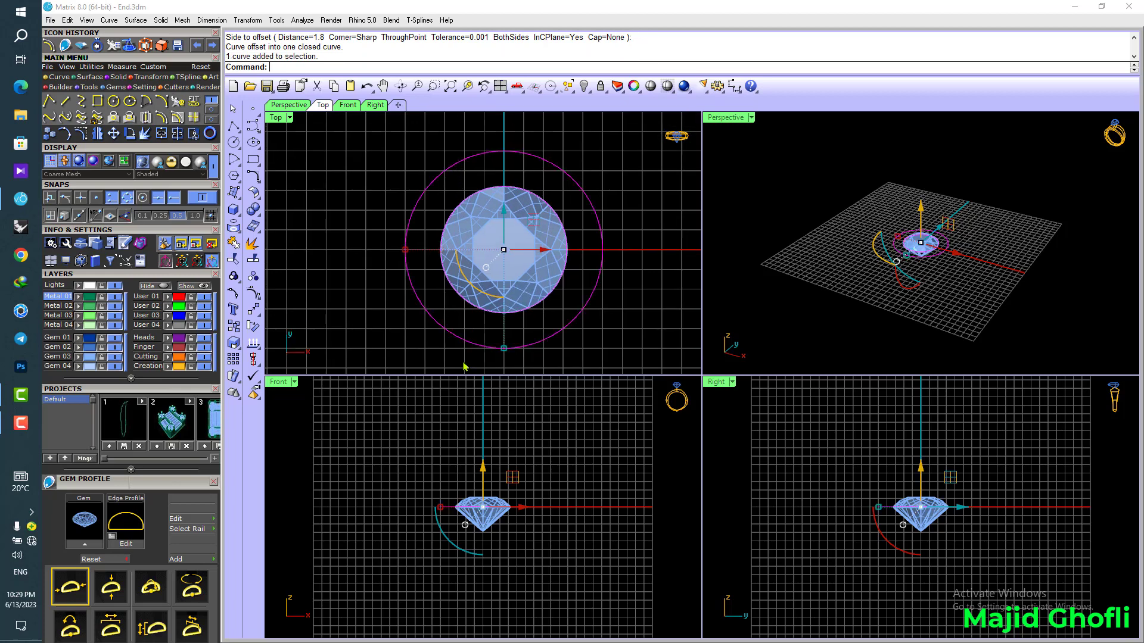
scroll(474, 489, "up", 2)
scroll(471, 451, "up", 1)
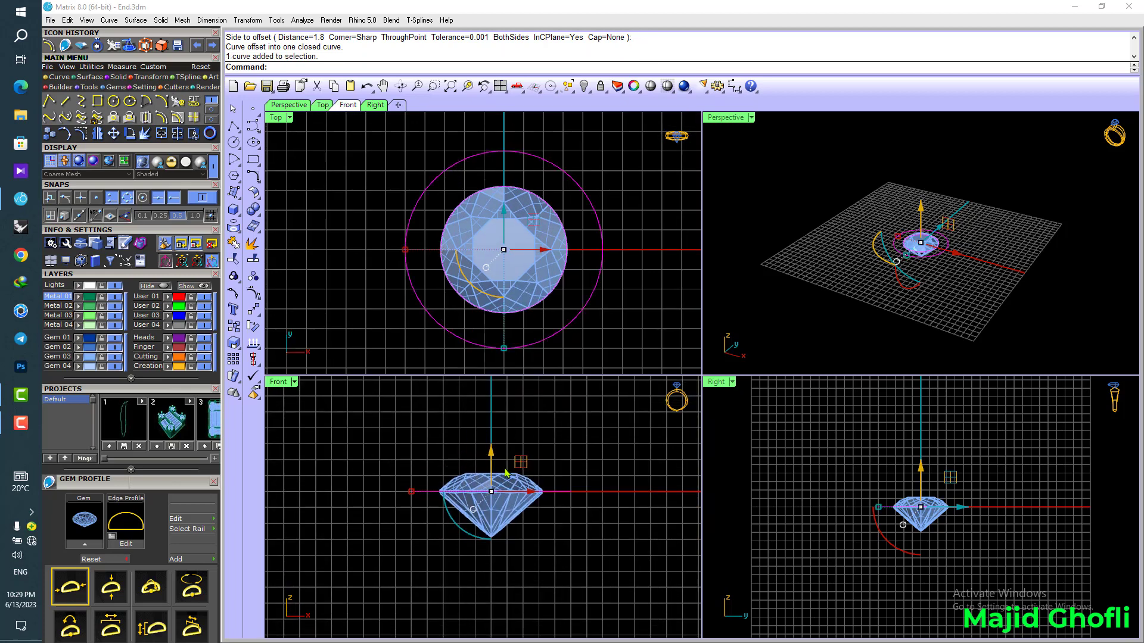
left_click(89, 78)
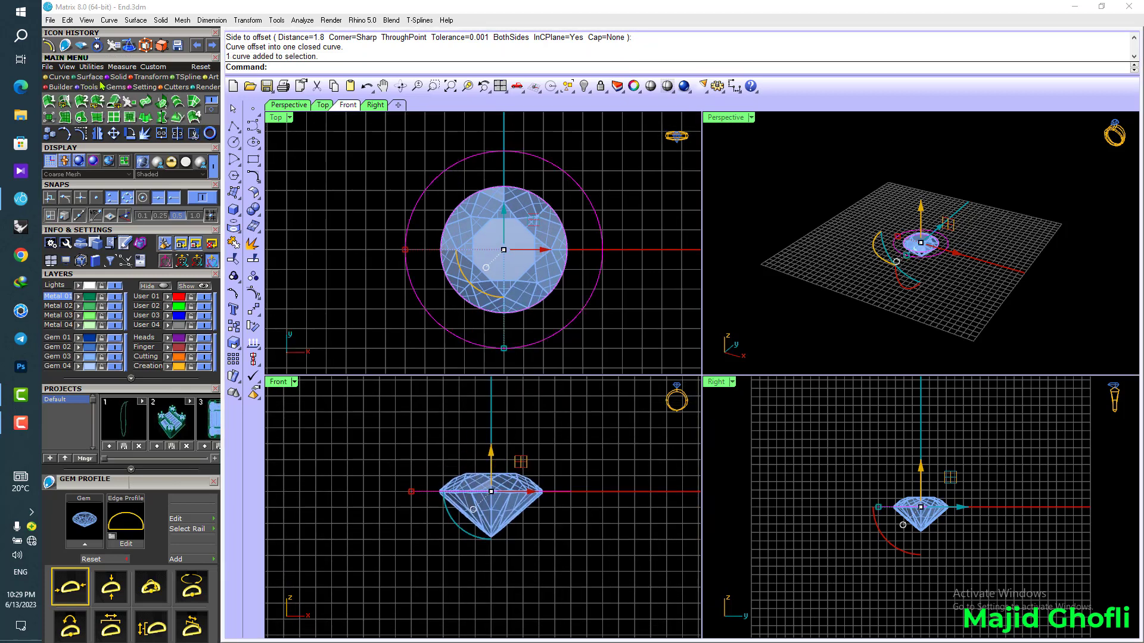
left_click(253, 176)
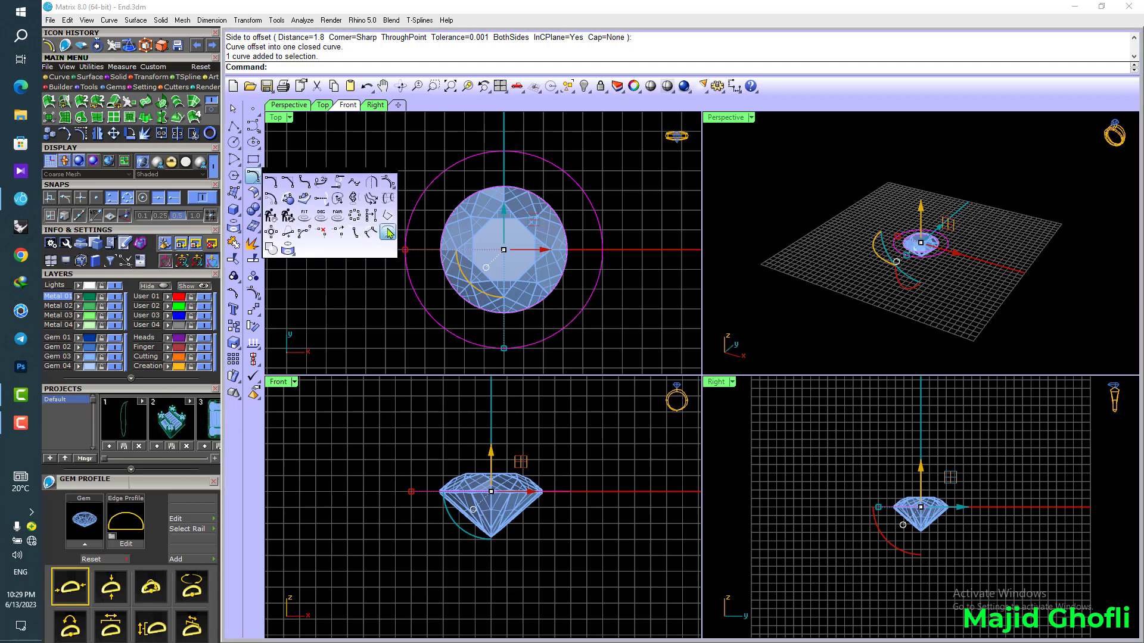
left_click(287, 199)
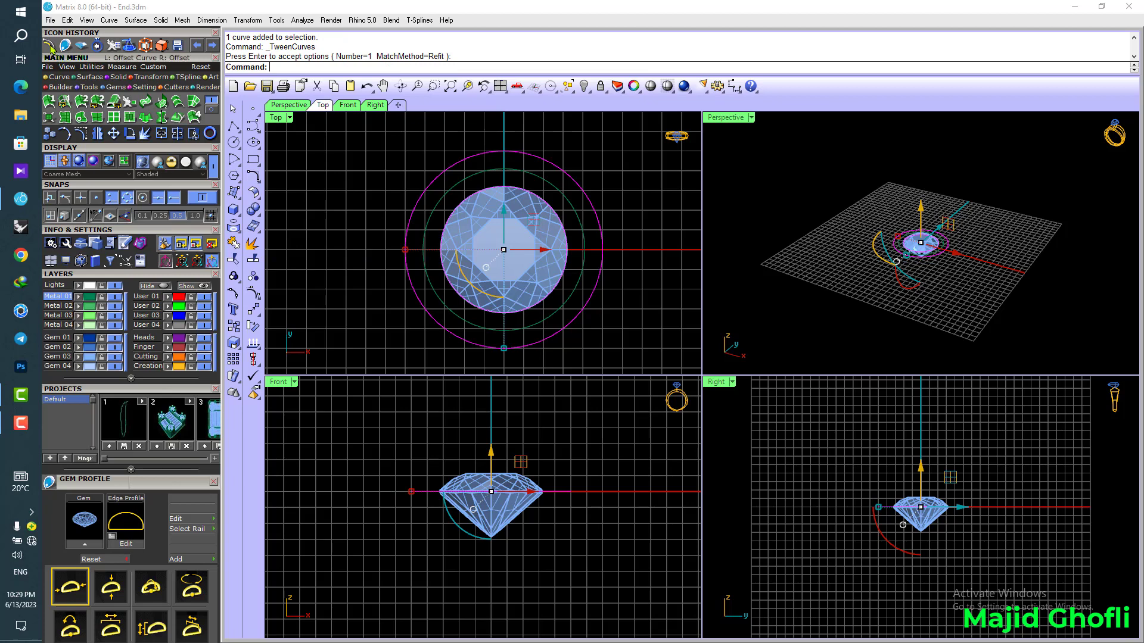
- Extrude the gem outline and the outer circle together as a one-sided solid ring with distance -1
left_click(146, 117)
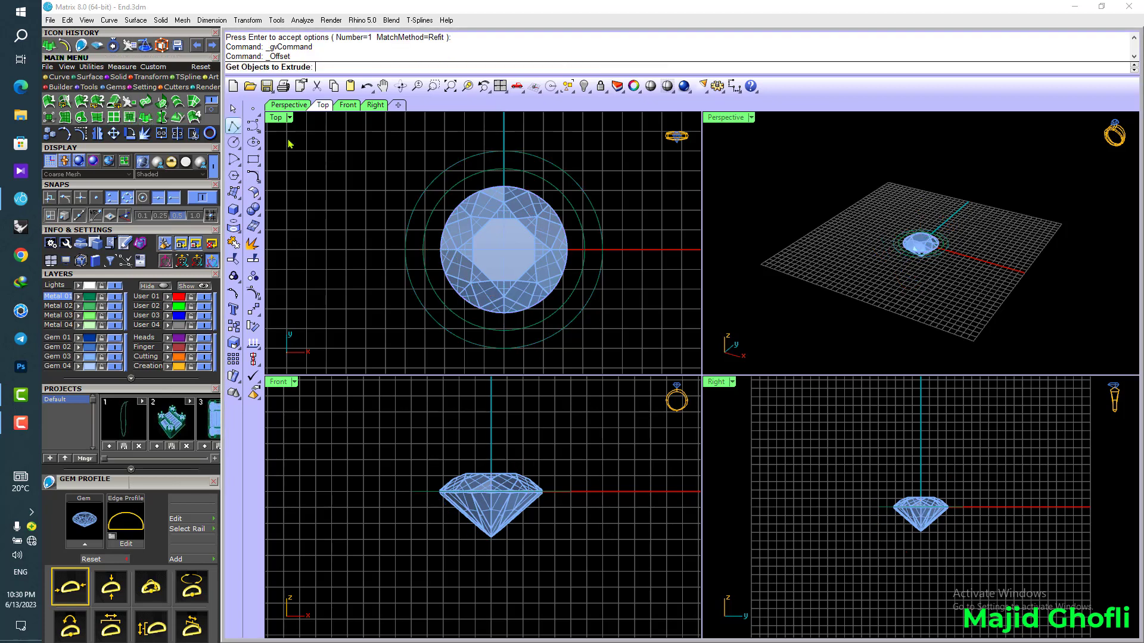
left_click(424, 191)
key("Return")
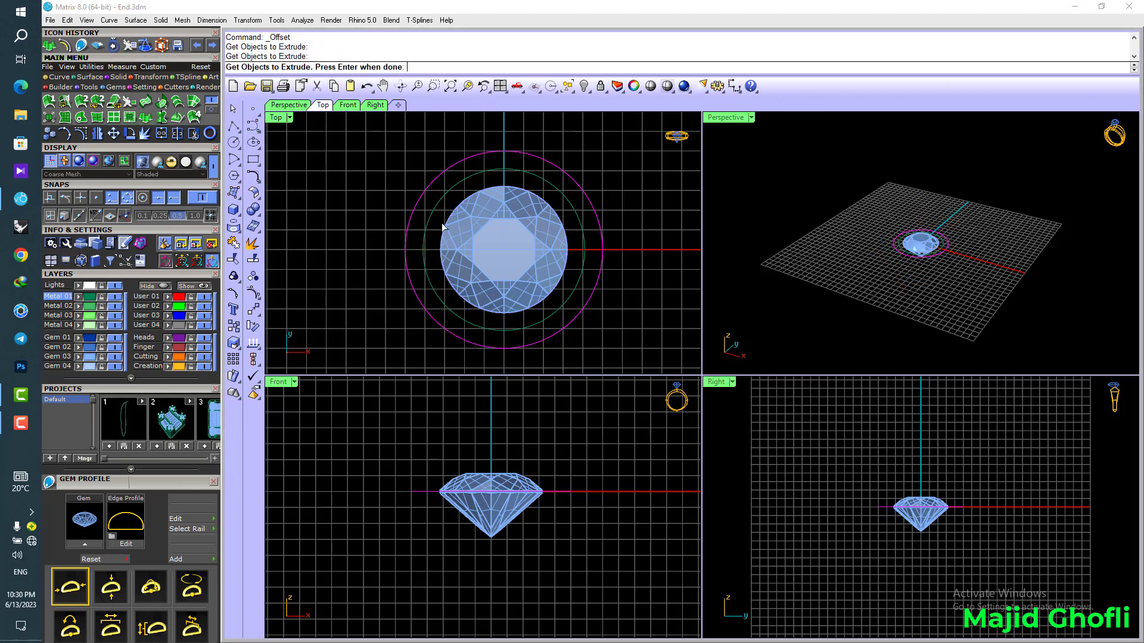
key("Return")
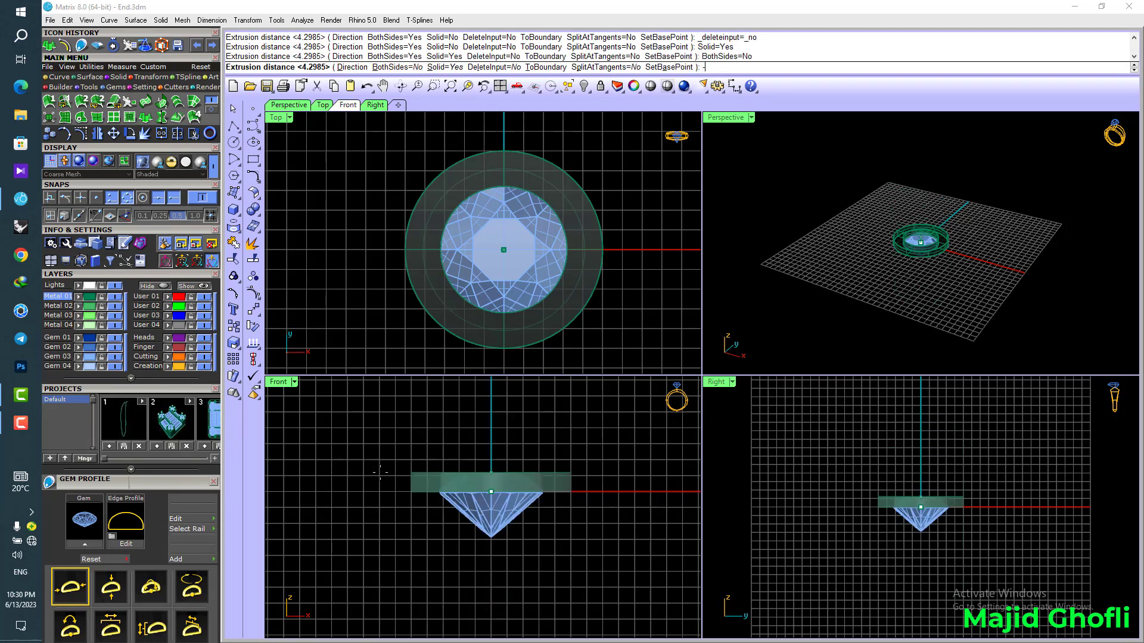
key("Return")
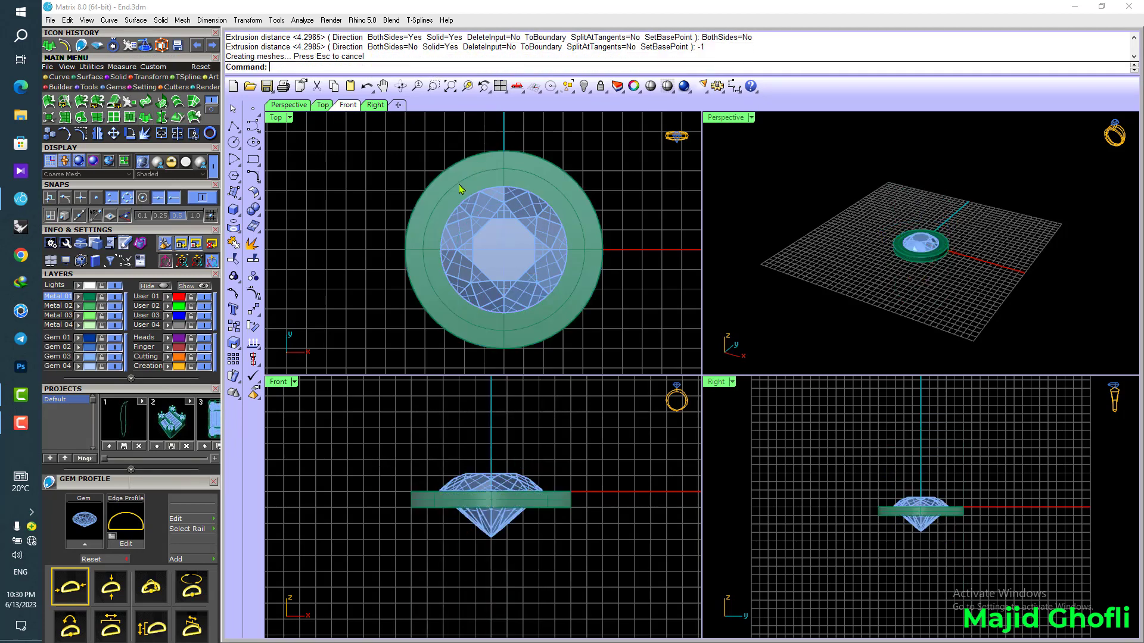
- Start Gem on Curve along the middle circle and orient the gems to the ring solid with the Object option
left_click(459, 189)
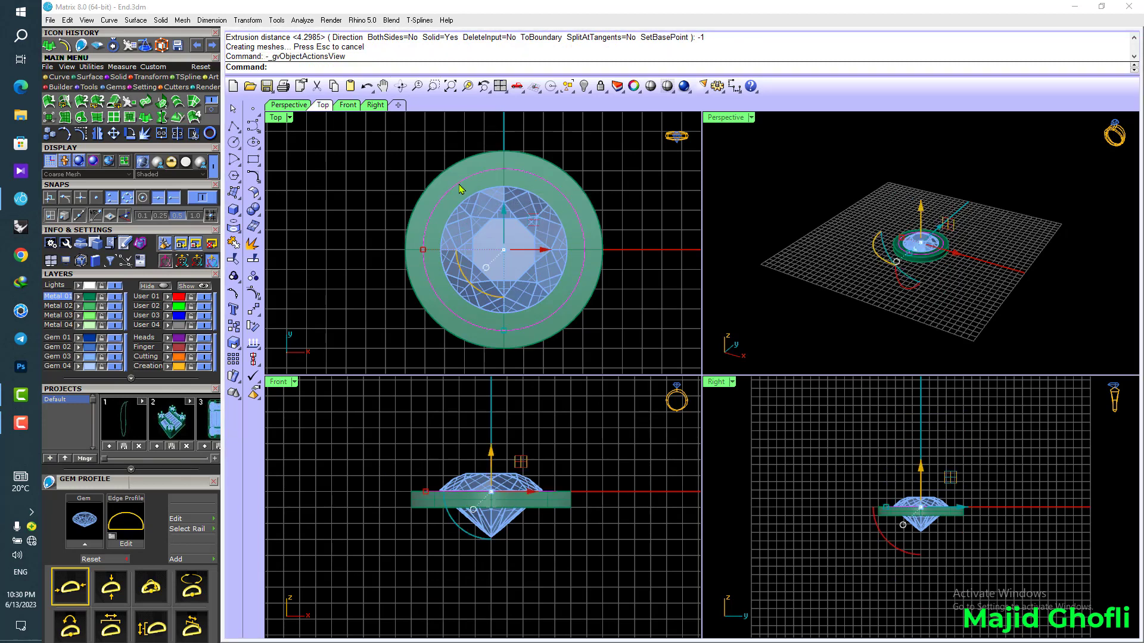
left_click(530, 206)
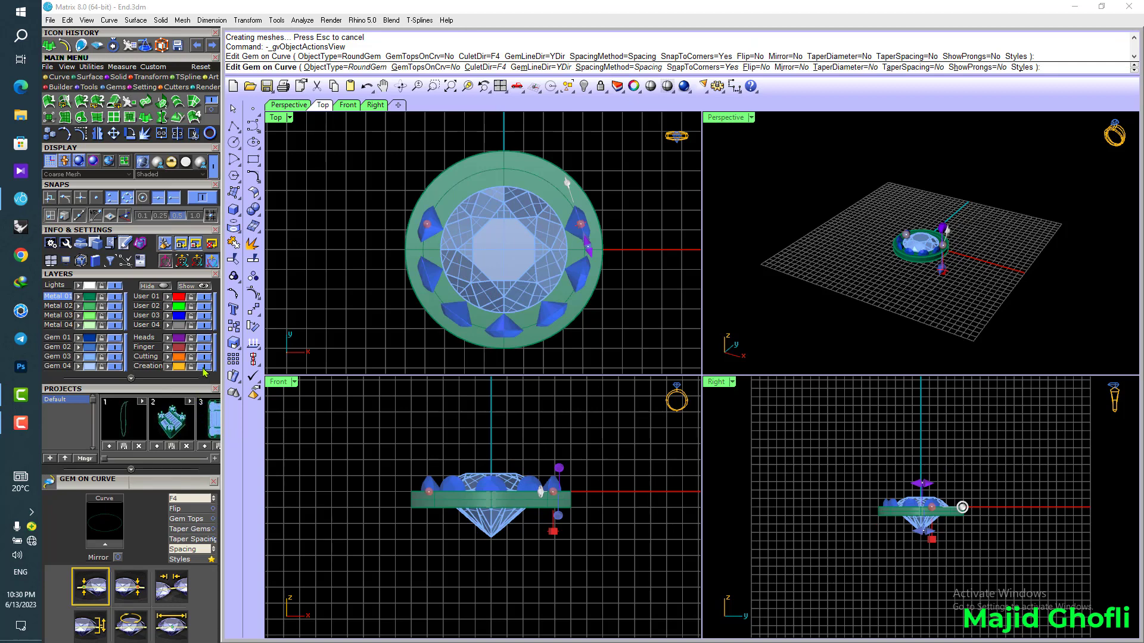
scroll(210, 453, "down", 1)
left_click_drag(190, 475, 190, 392)
left_click(192, 409)
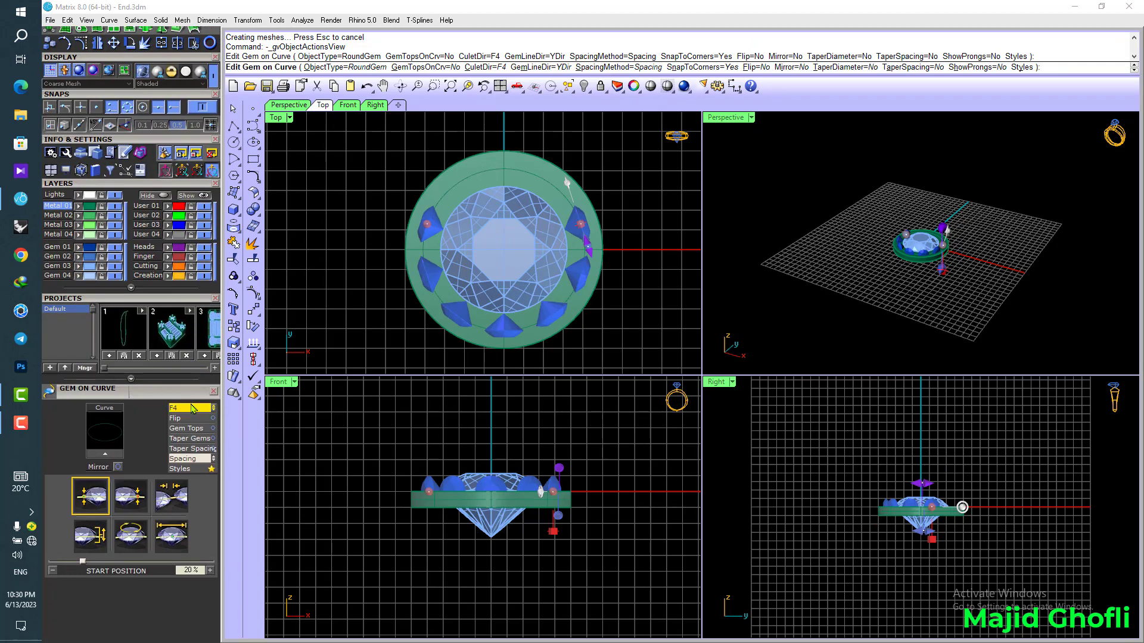
left_click(193, 409)
left_click(475, 174)
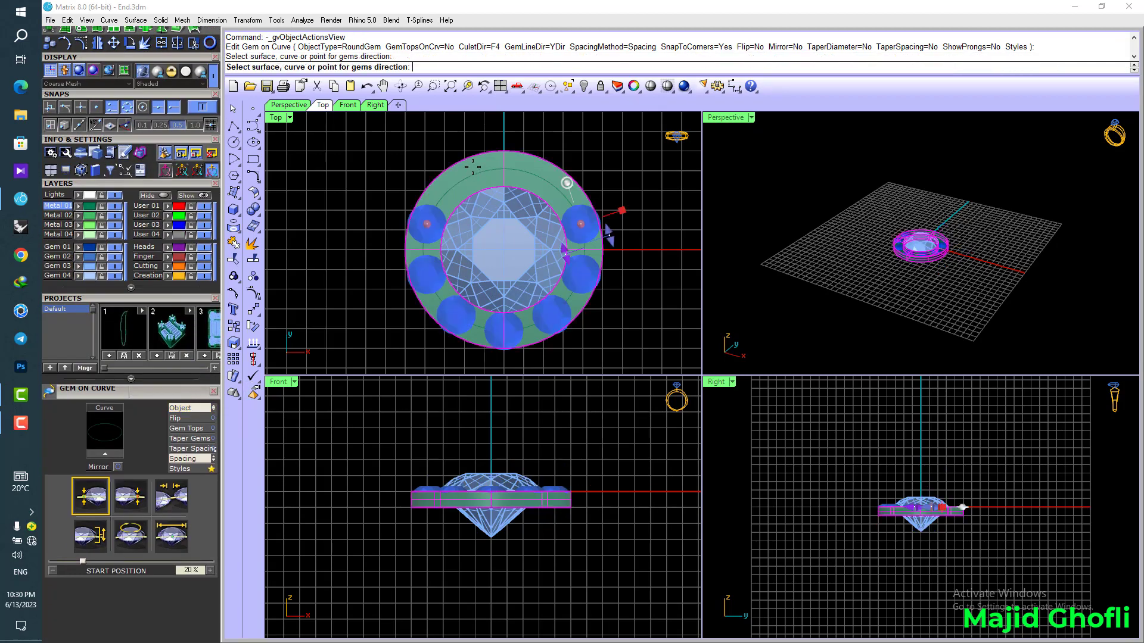
- Set the gems' start size to 1.5 mm and their spacing to 0.1 mm
left_click(173, 538)
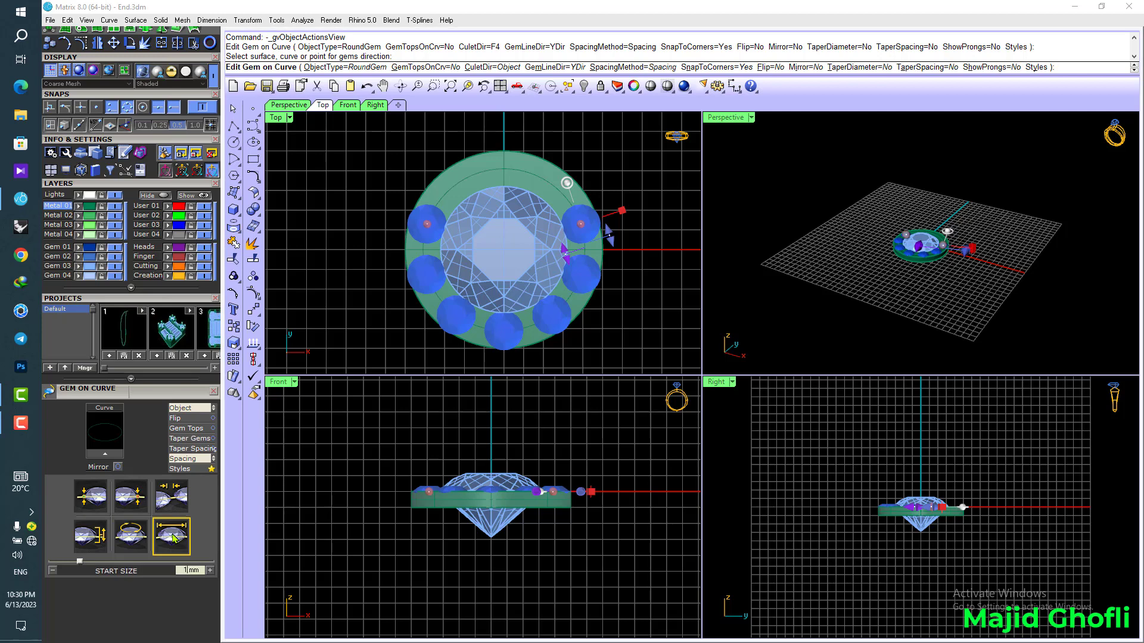
key("Return")
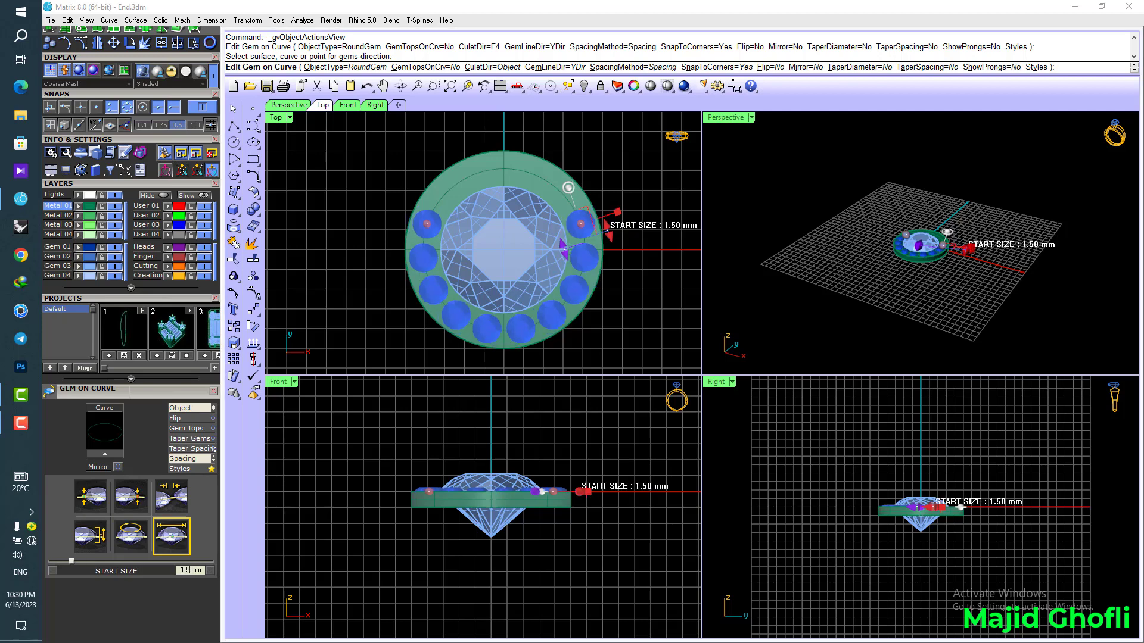
left_click(172, 495)
type("0.1")
key("Return")
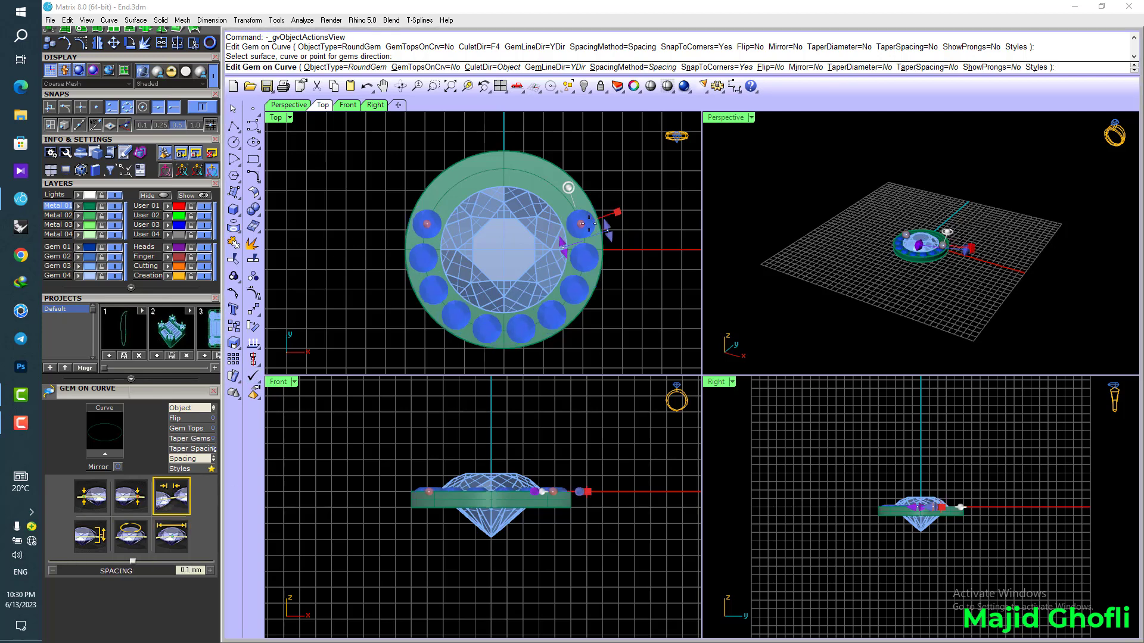
- Set the gem row's start position to 0% and end position to 49.9%, and place the gems along half the ring
left_click_drag(580, 226, 504, 160)
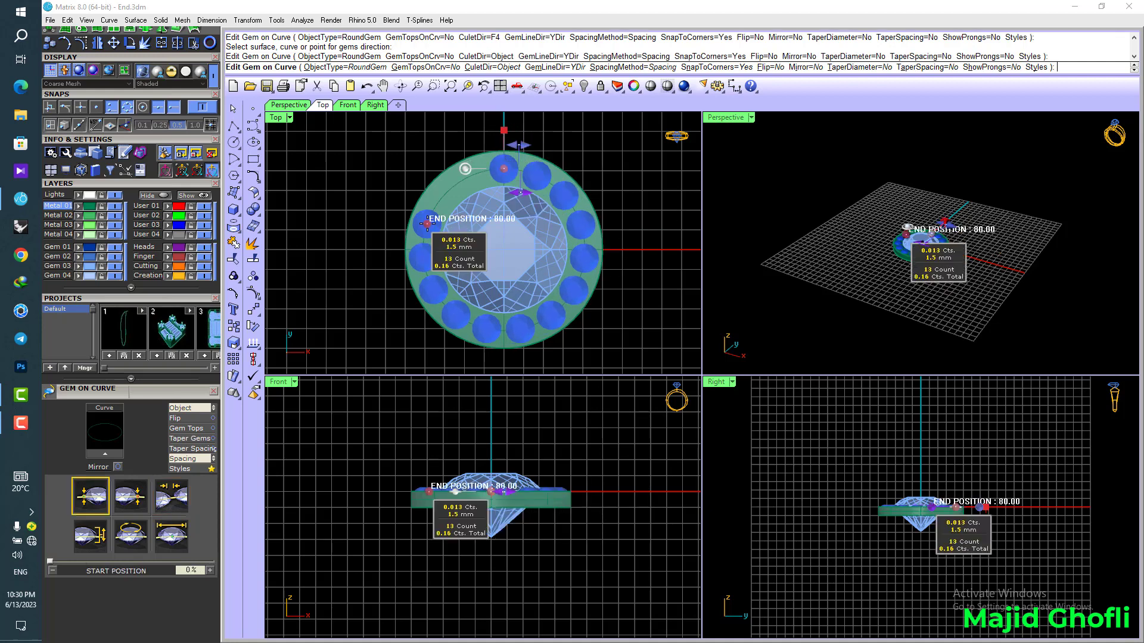
left_click_drag(430, 205, 503, 332)
scroll(514, 318, "up", 2)
right_click(520, 319)
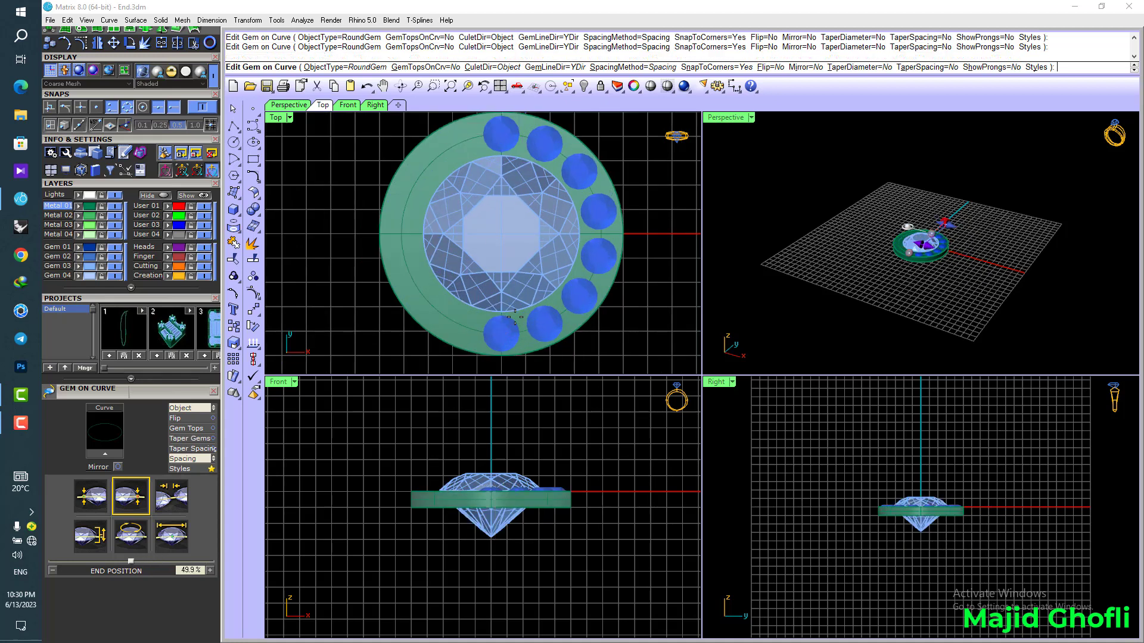
double_click(278, 117)
scroll(741, 184, "up", 2)
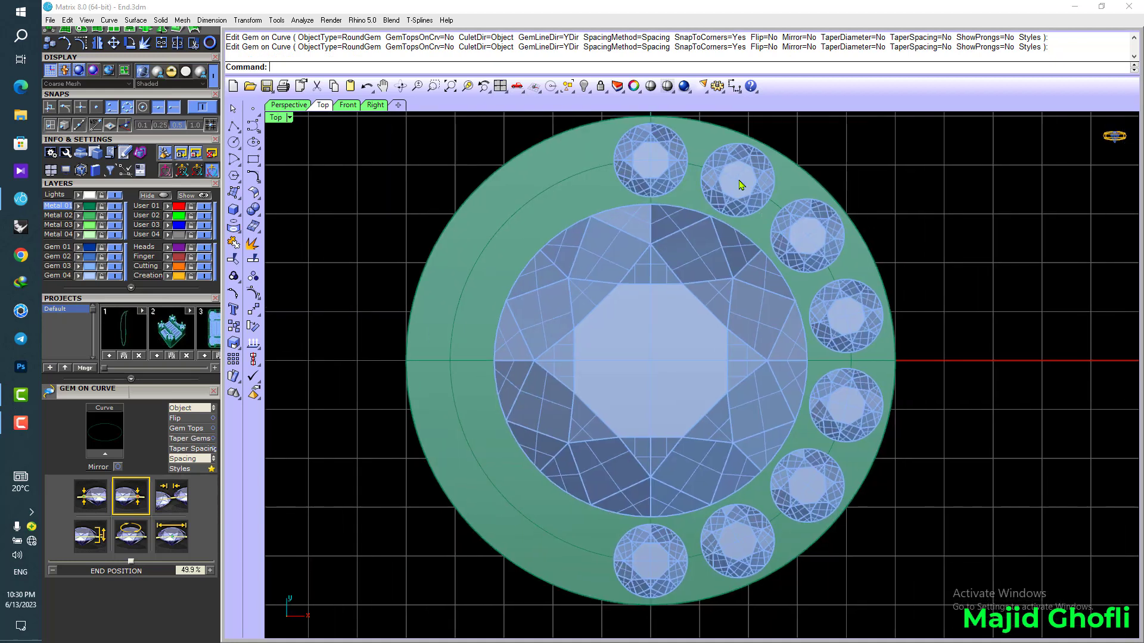
- Remove the first and last gems of the half-ring row from the gem group
left_click(740, 184)
left_click(233, 277)
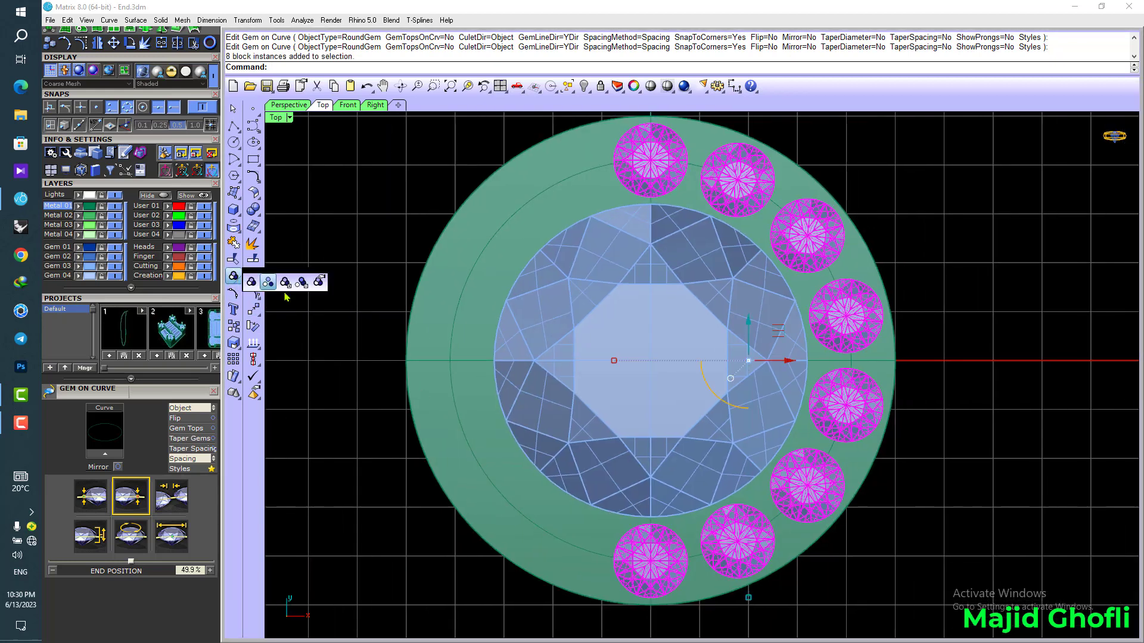
left_click(302, 282)
left_click(675, 577)
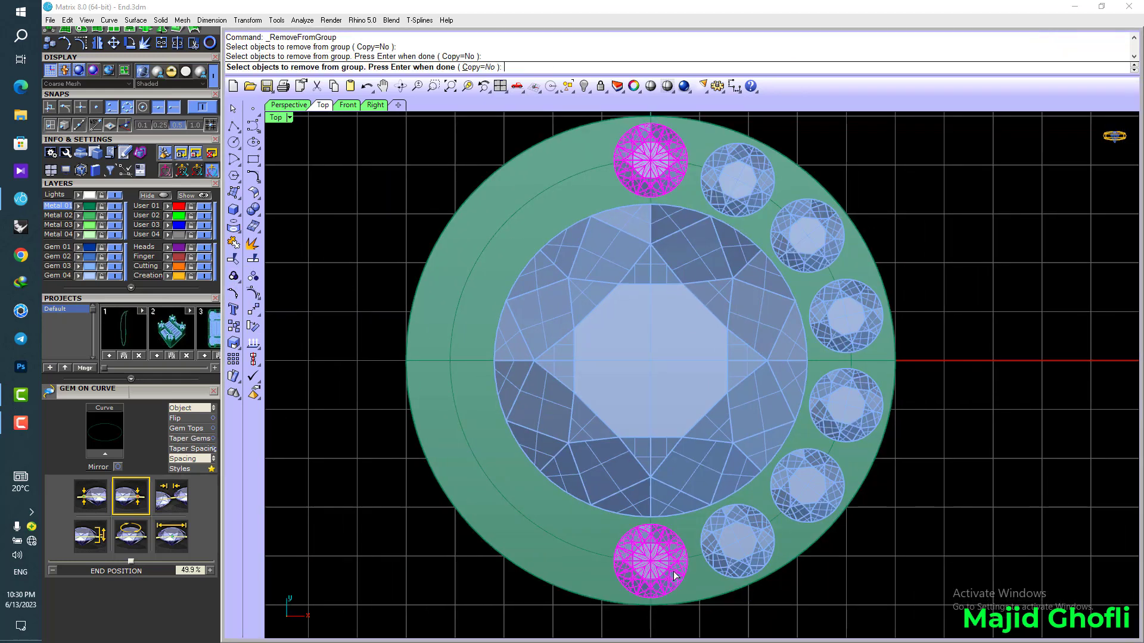
key("Return")
- Mirror the six grouped side gems across the Y axis and group all the small gems around the ring
left_click(746, 548)
key("ctrl+m")
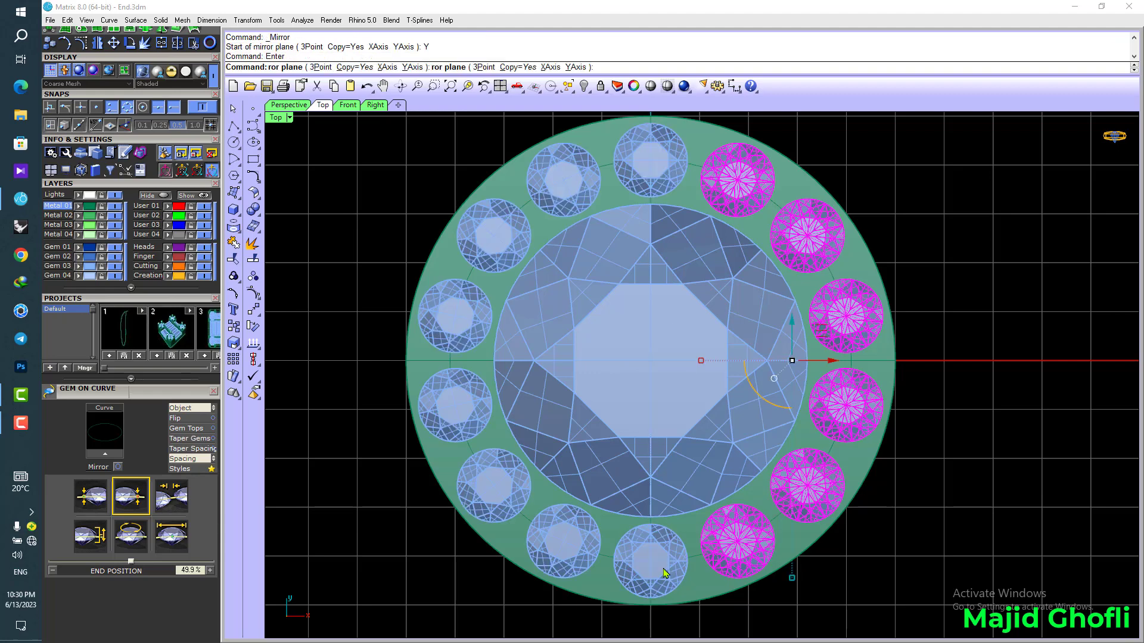
left_click(663, 571, "shift")
left_click(583, 542, "shift")
left_click(617, 197, "shift")
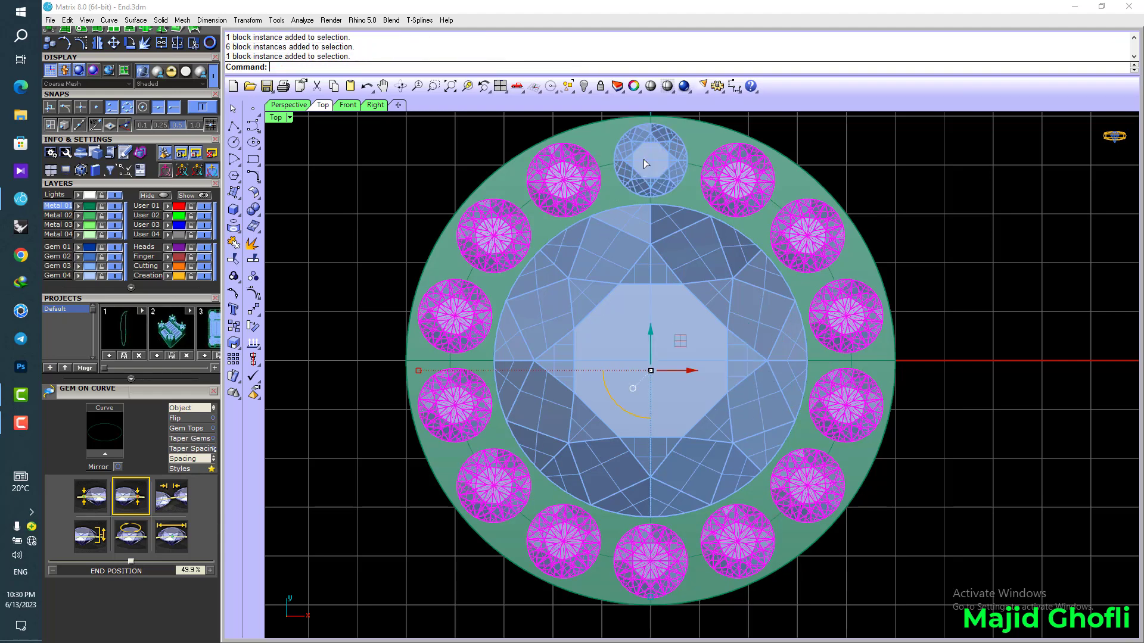
key("ctrl+g")
- Start Prong Adder on the grouped gems in 2 Shared Prongs mode and set the prong nudge to 37%
scroll(612, 306, "down", 3)
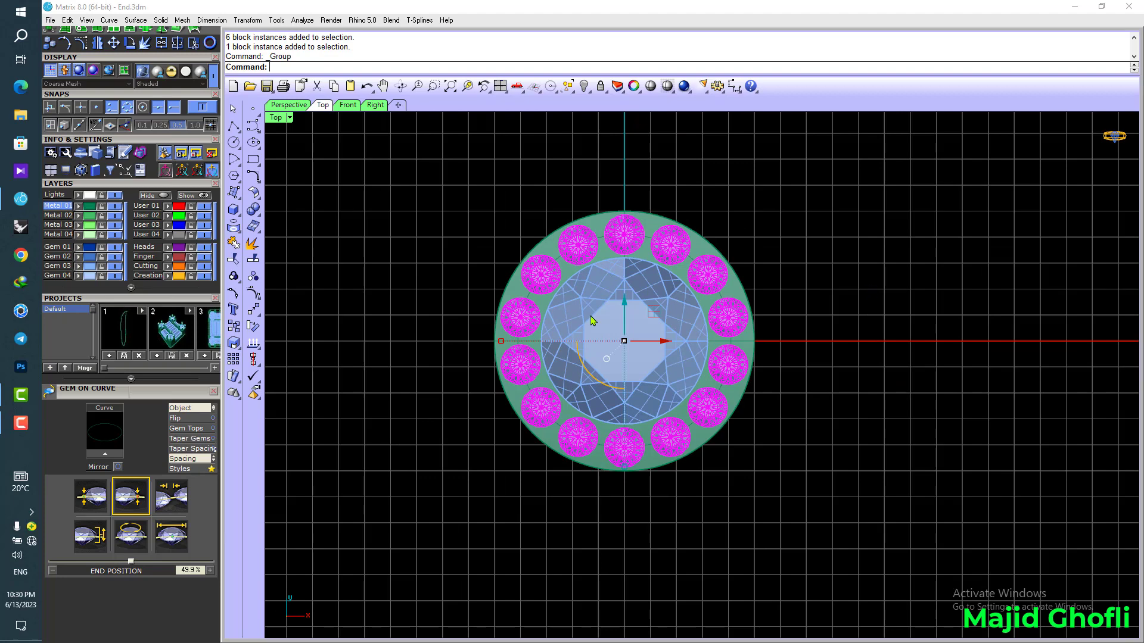
key("F6")
left_click(681, 322)
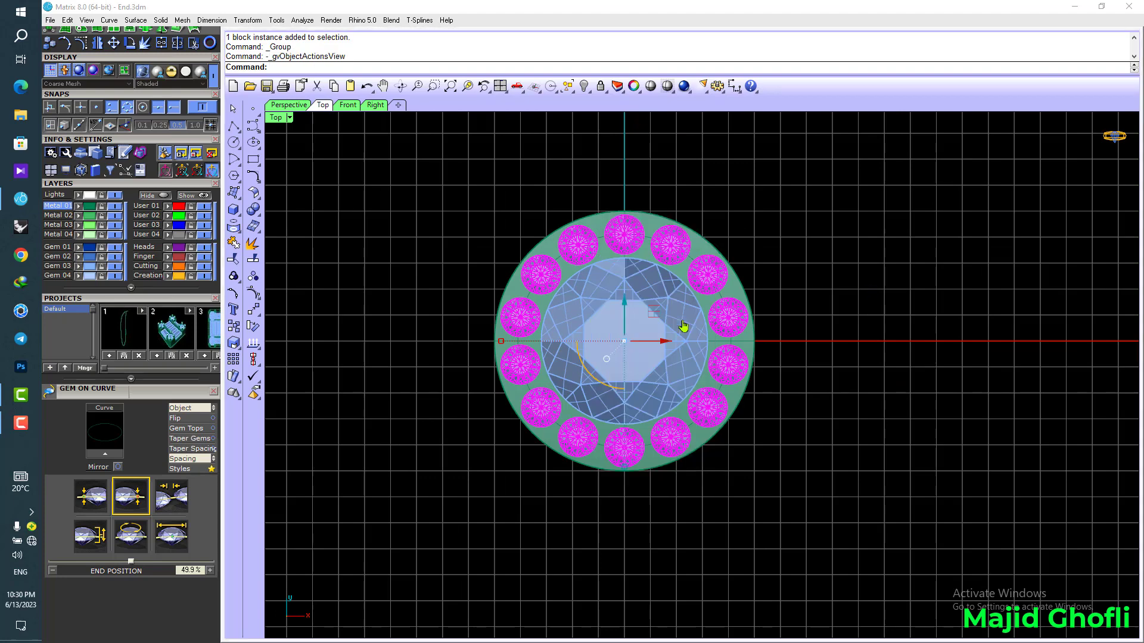
left_click_drag(199, 393, 203, 296)
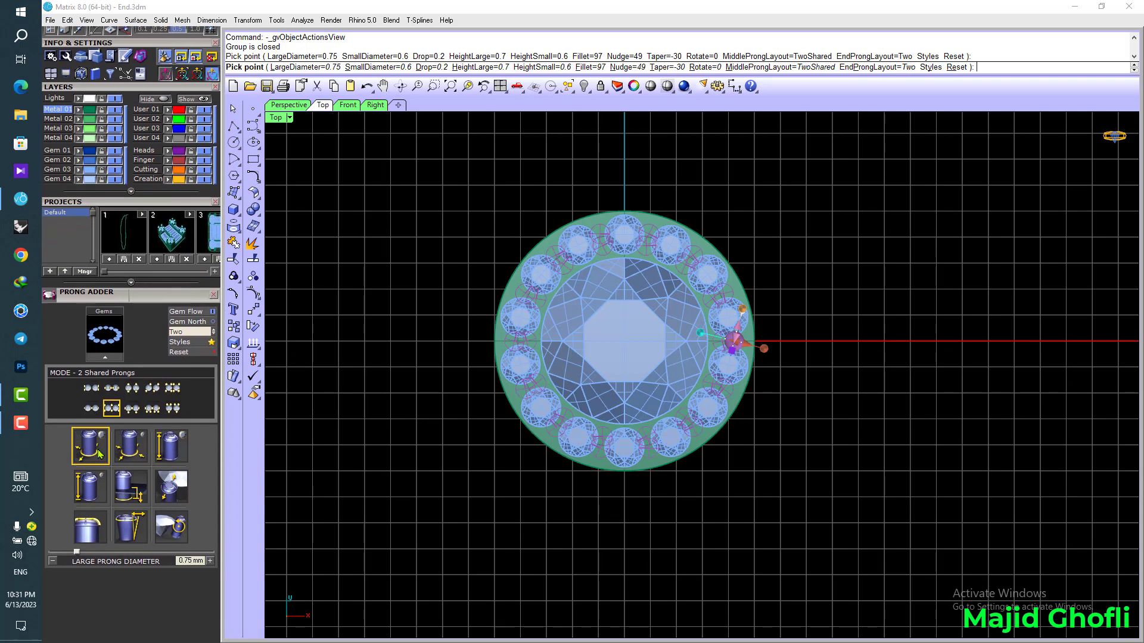
left_click(166, 499)
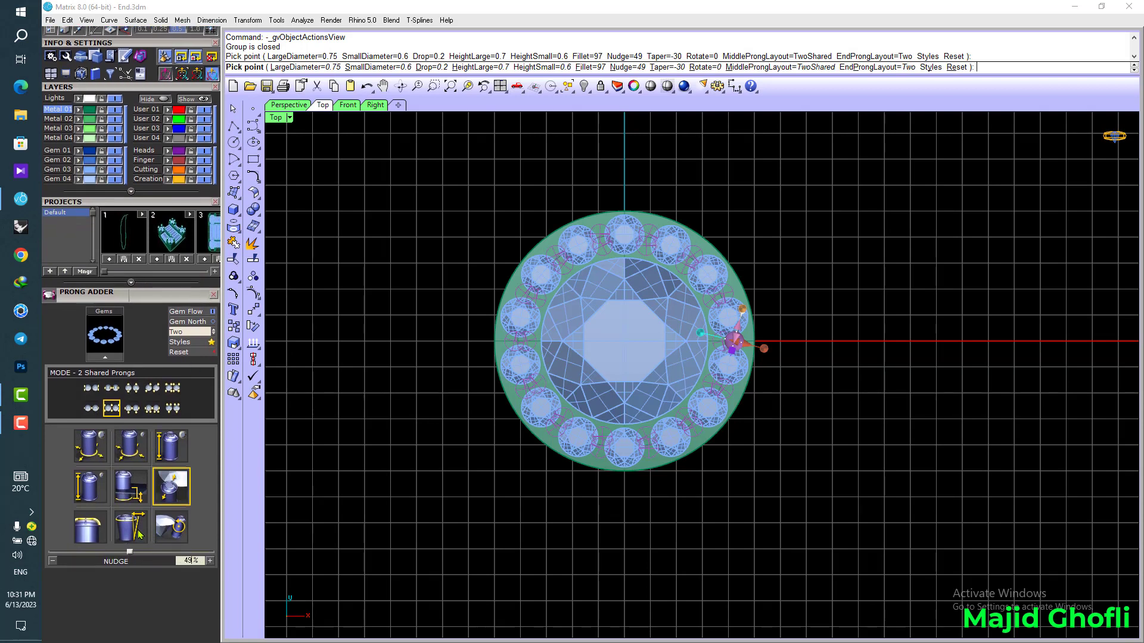
left_click_drag(126, 556, 110, 556)
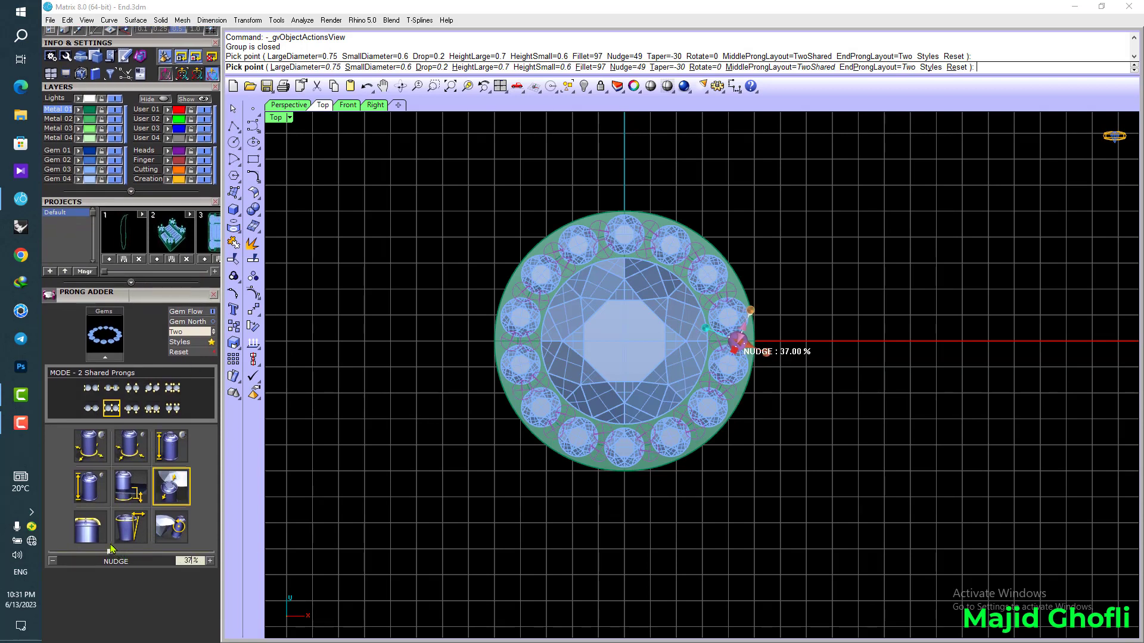
- Set the large prong diameter to 0.65 mm and the nudge to 25%, and create the shared prongs
left_click(90, 441)
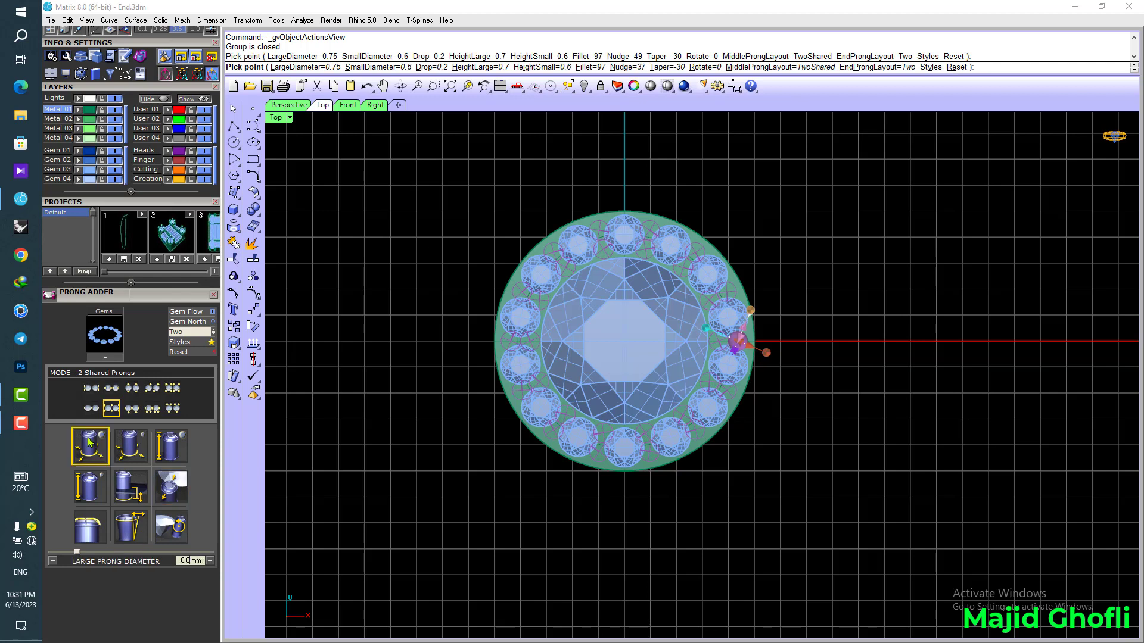
left_click(161, 498)
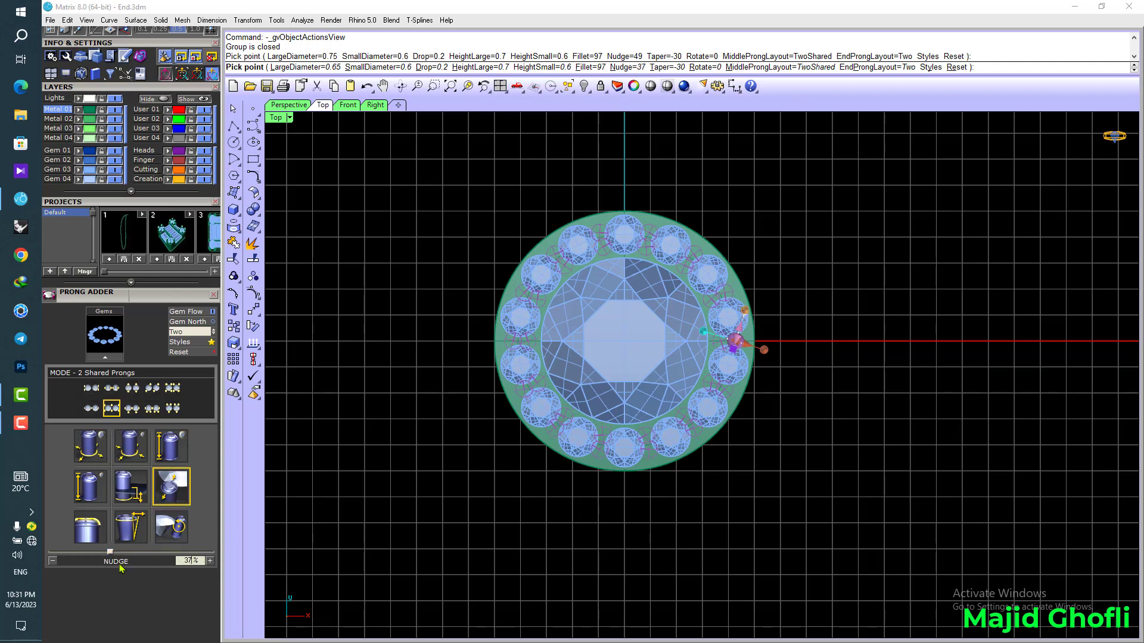
left_click_drag(110, 552, 98, 551)
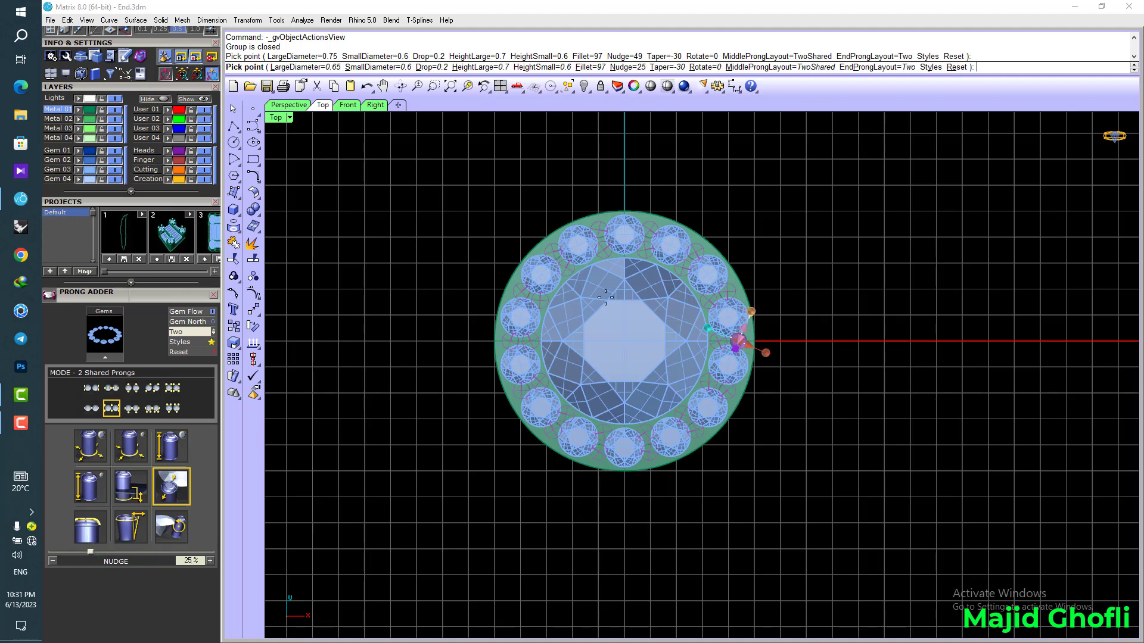
key("Return")
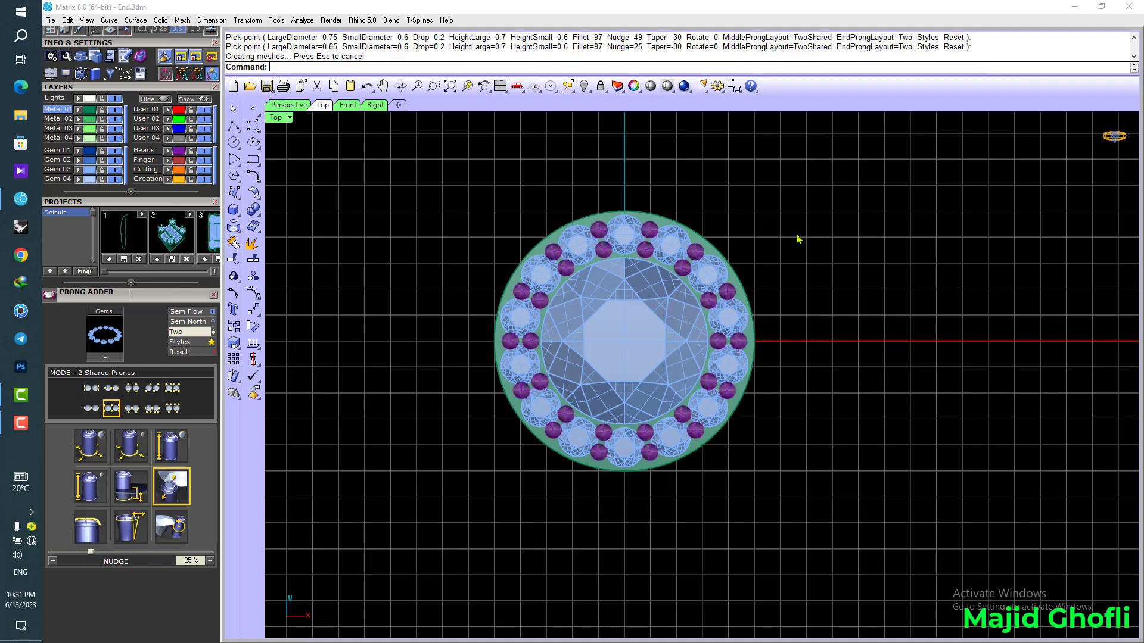
- Raise the center diamond vertically above the ring in the perspective view
double_click(278, 119)
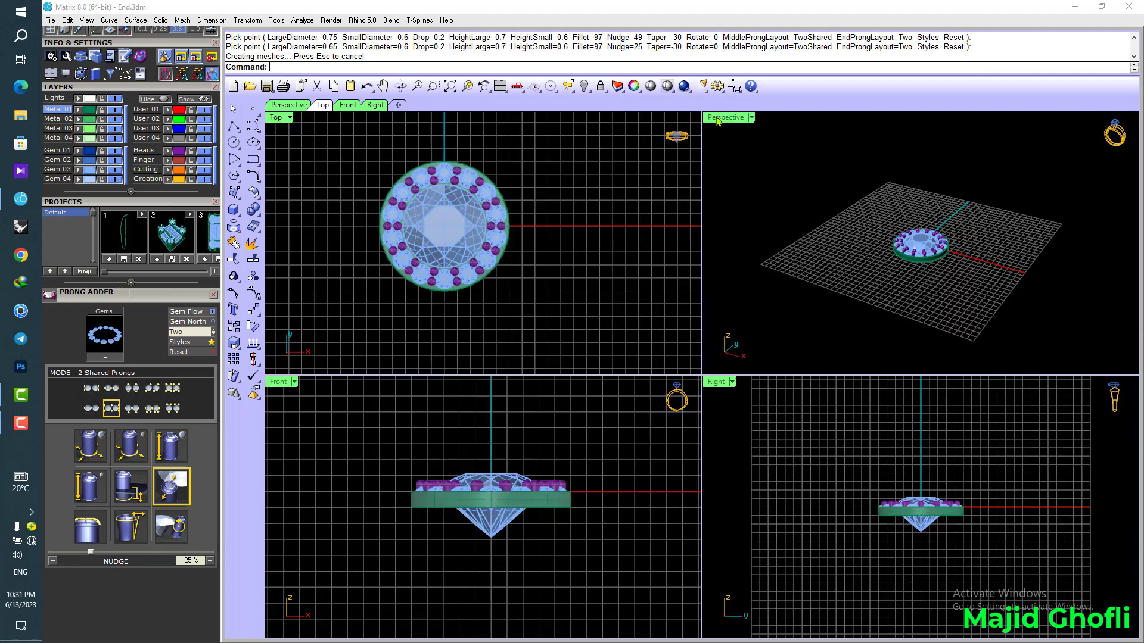
double_click(718, 117)
scroll(705, 367, "up", 5)
left_click(705, 368)
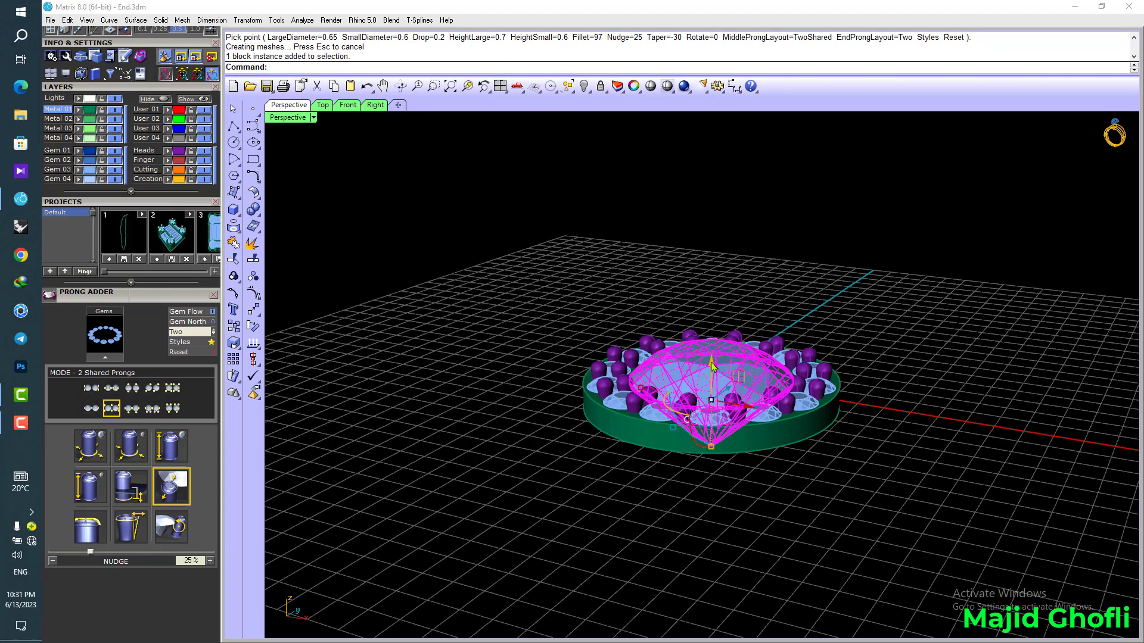
left_click_drag(712, 366, 608, 325)
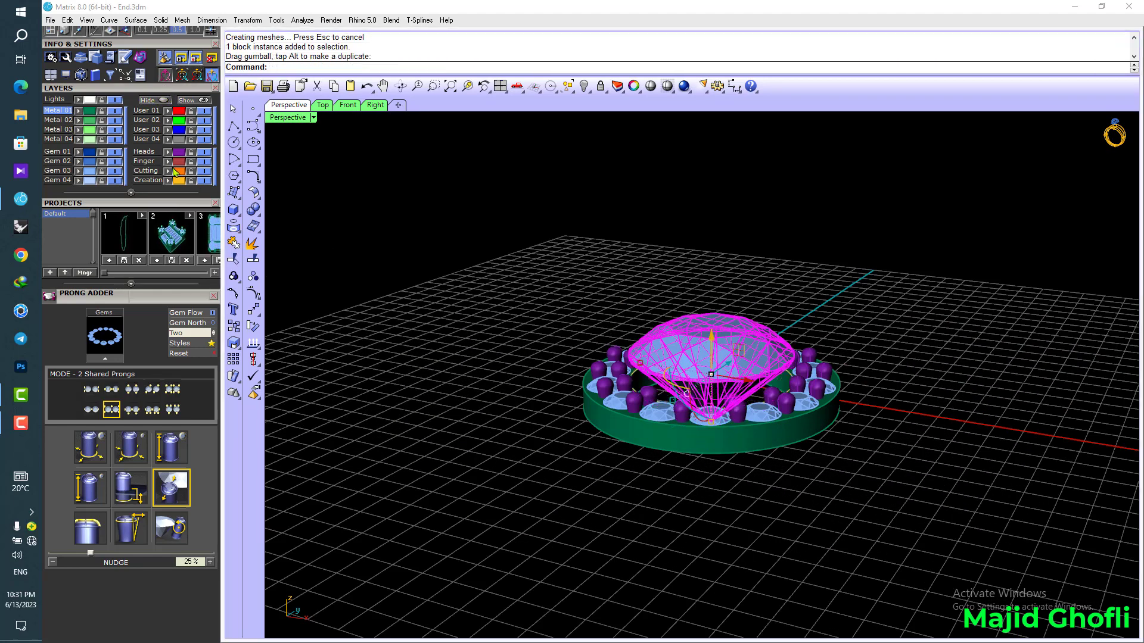
- Start Head Builder and load the raised center diamond to build a four-prong diagonal head around it
left_click_drag(168, 86, 175, 218)
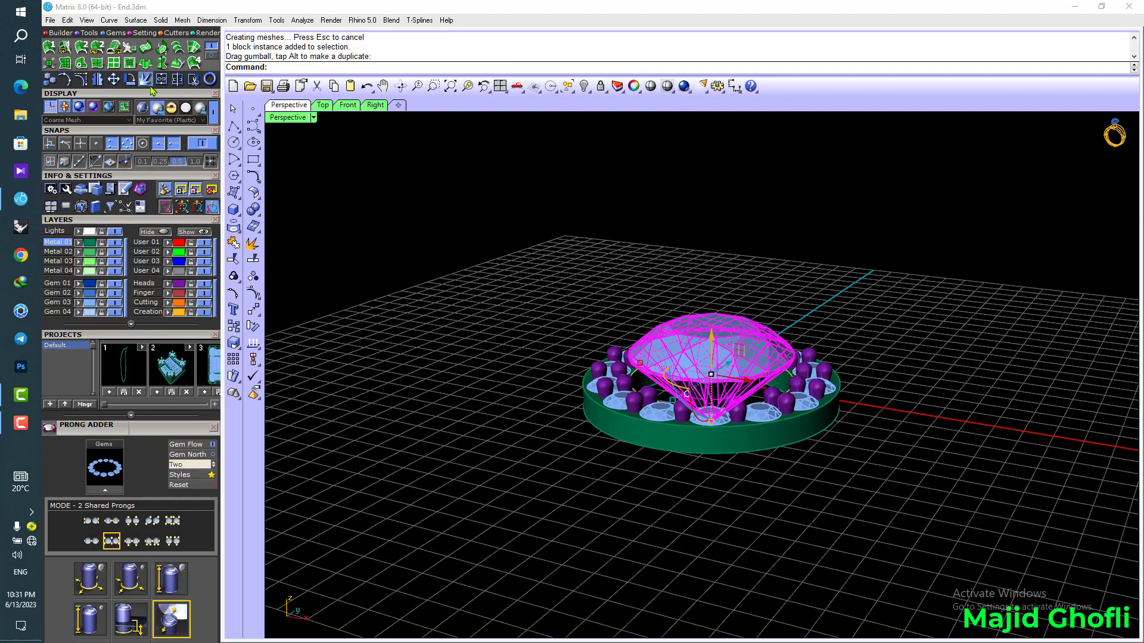
left_click(144, 33)
left_click(49, 48)
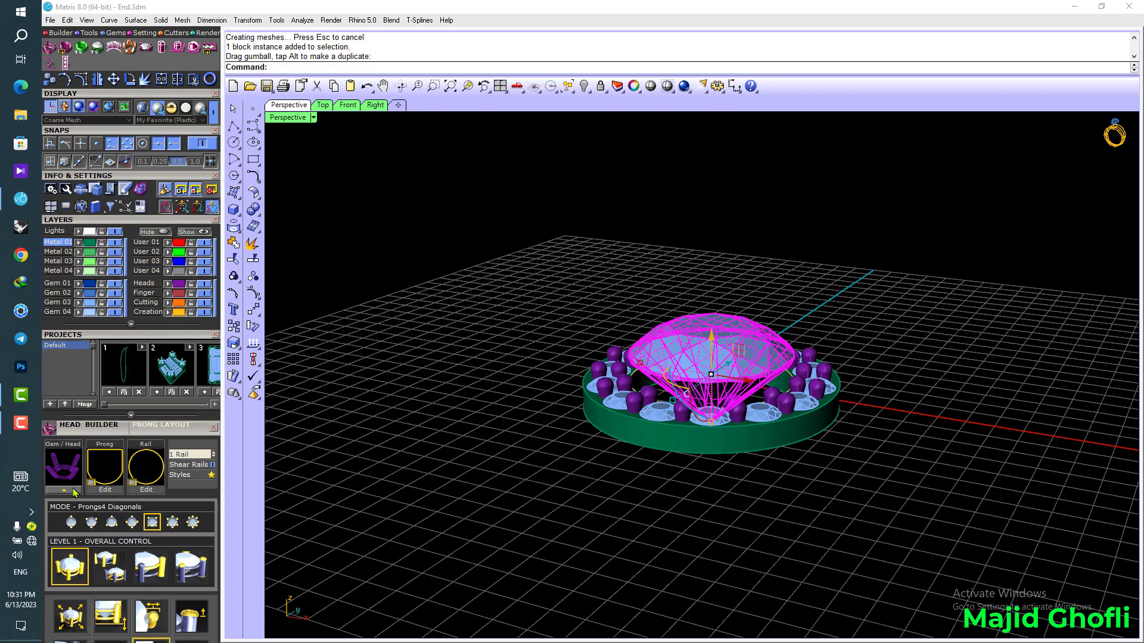
left_click(74, 491)
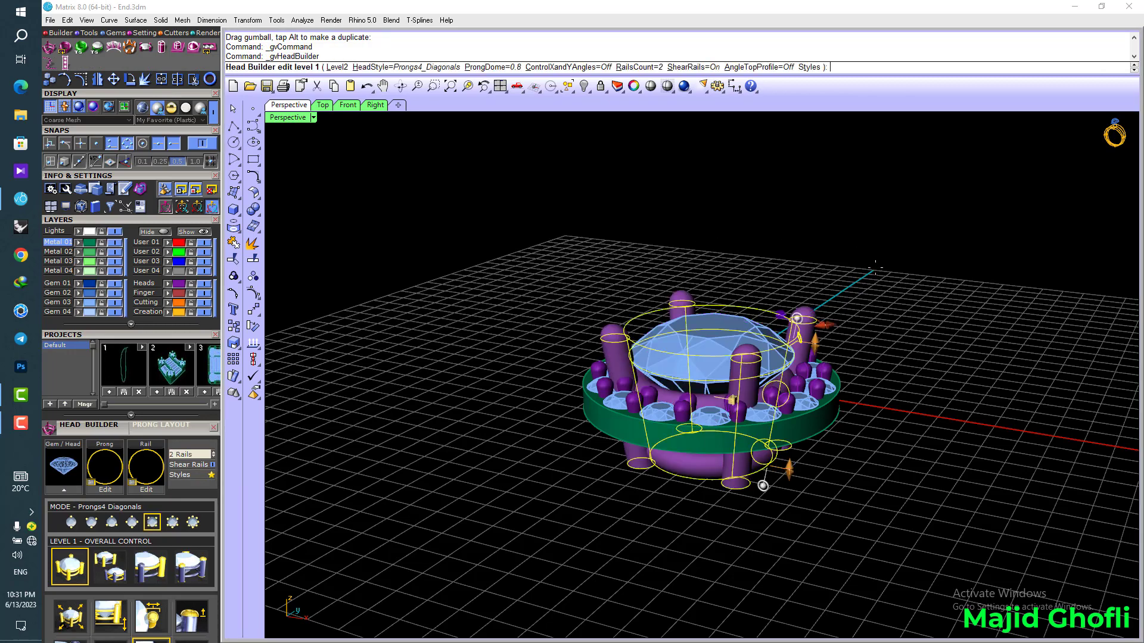
right_click_drag(862, 240, 839, 243)
right_click_drag(874, 294, 851, 296)
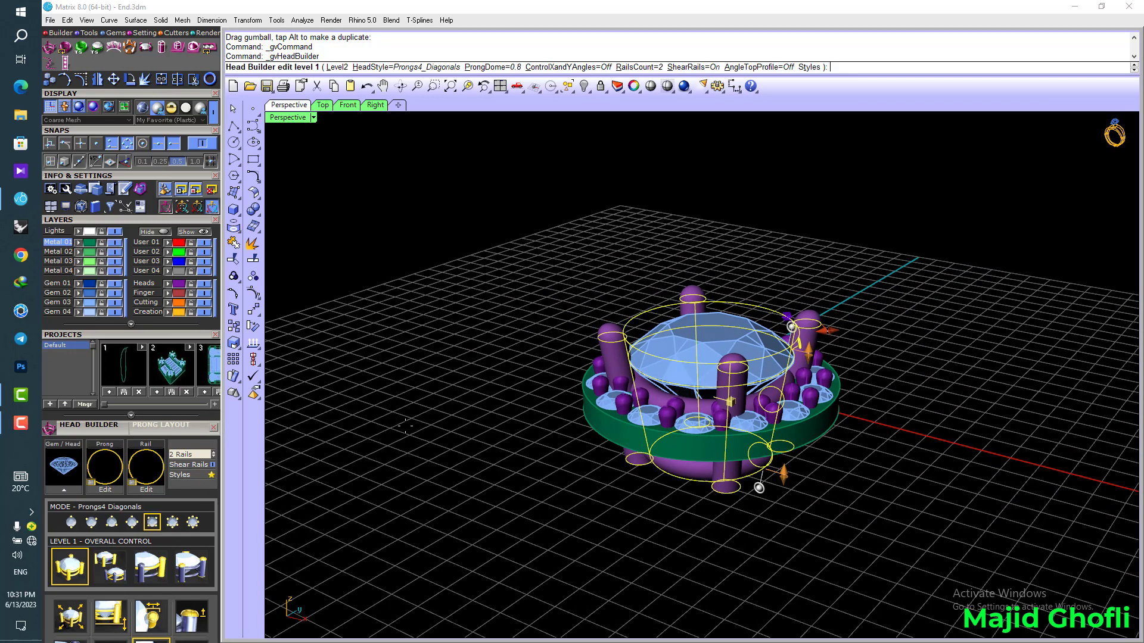
- Give the head's prongs a D-shaped profile with one flat side and its rails the rail 4 profile
left_click(105, 489)
left_click(351, 363)
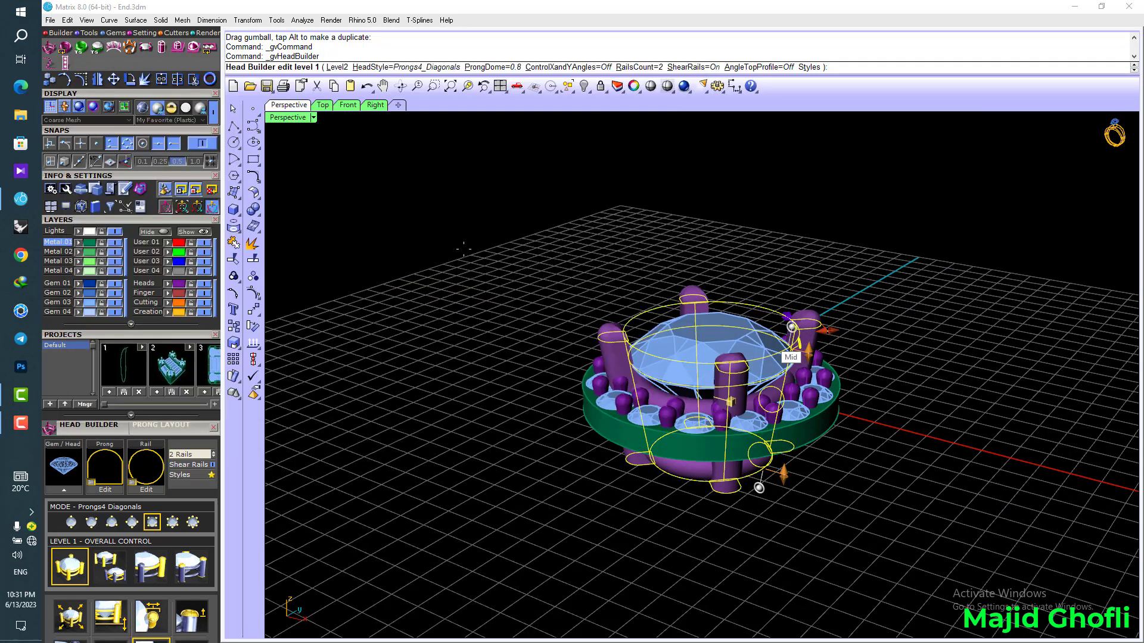
left_click(140, 462)
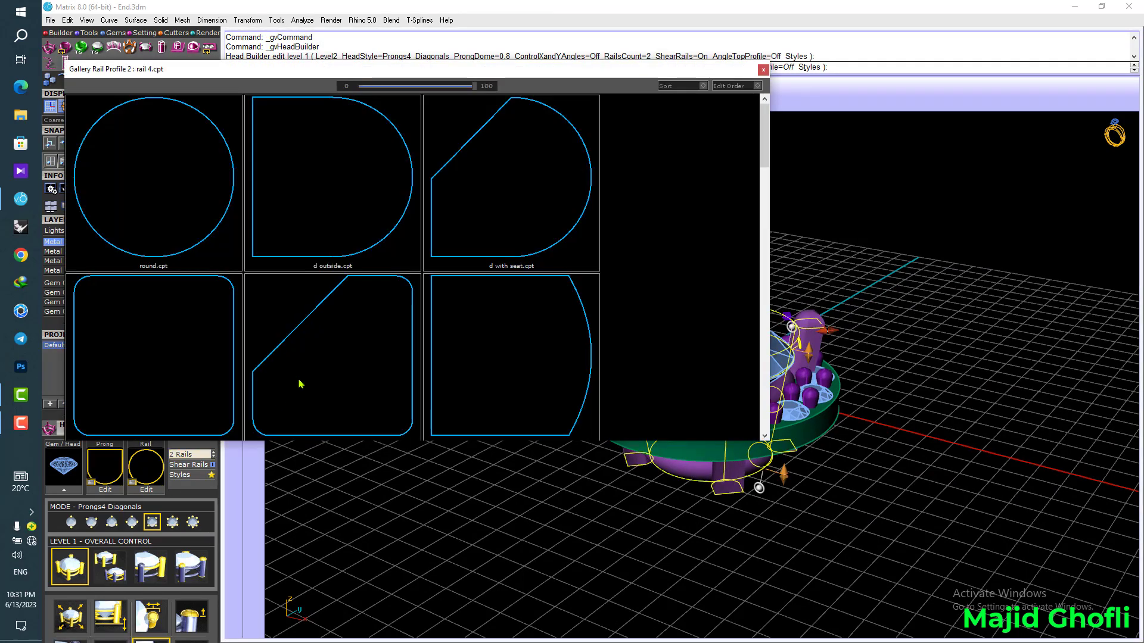
left_click(299, 383)
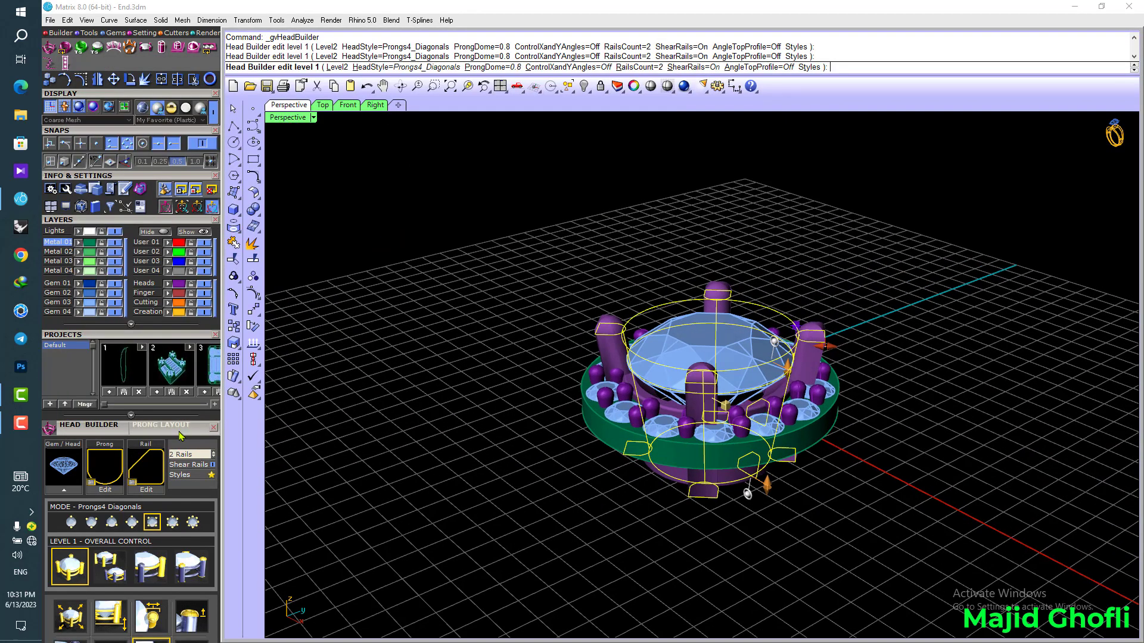
- Reduce the head to 1 rail
scroll(182, 441, "down", 5)
scroll(678, 513, "up", 4)
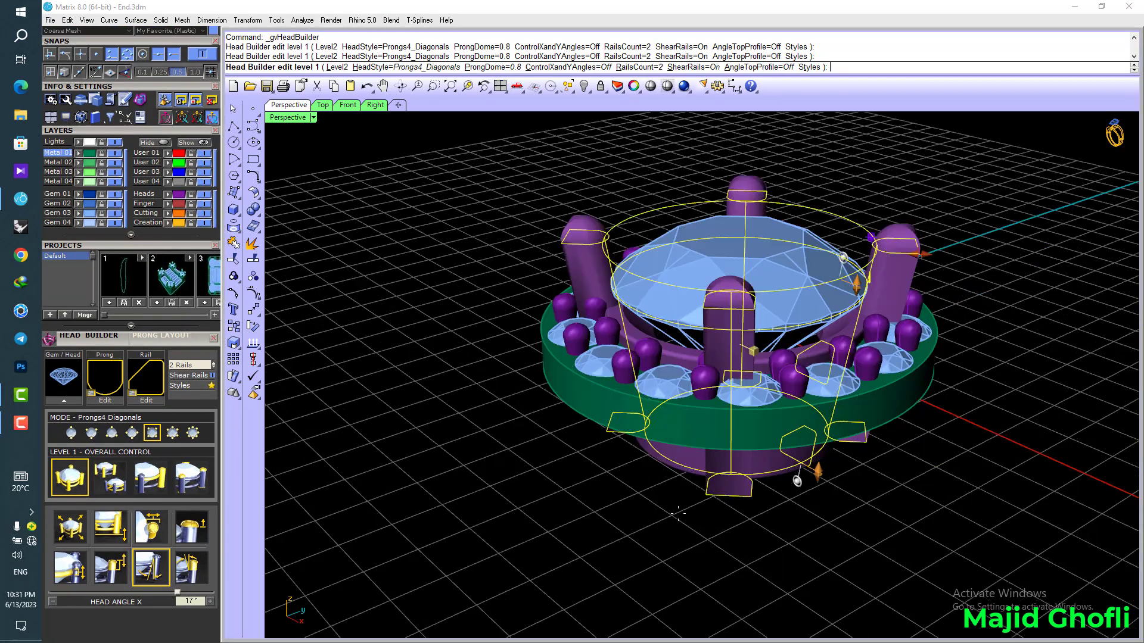
right_click_drag(678, 513, 679, 458)
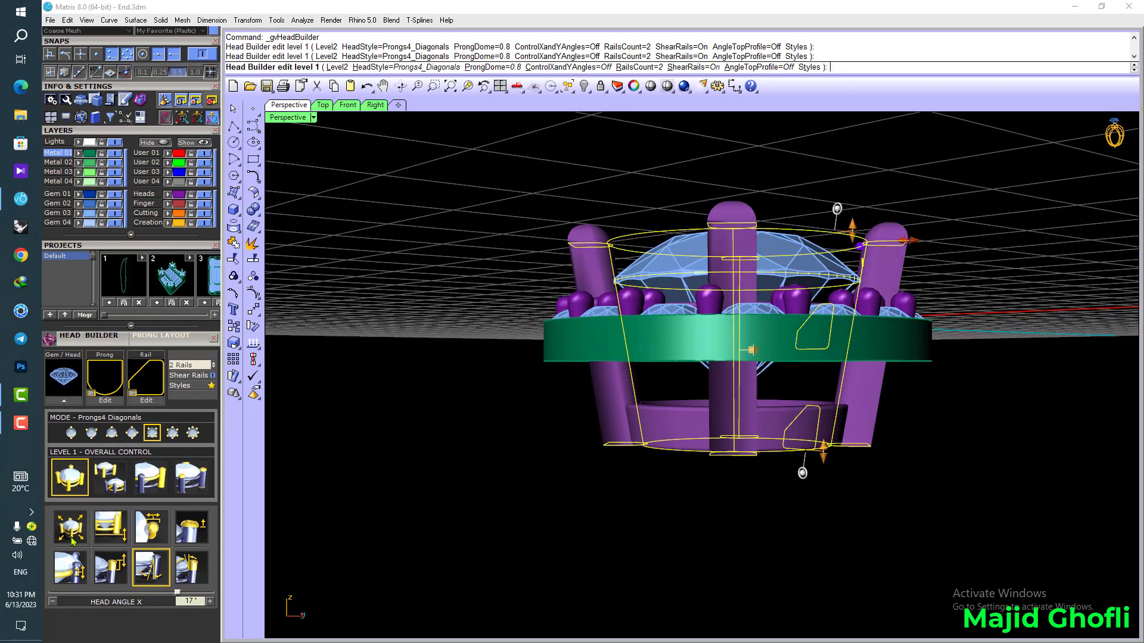
left_click(117, 529)
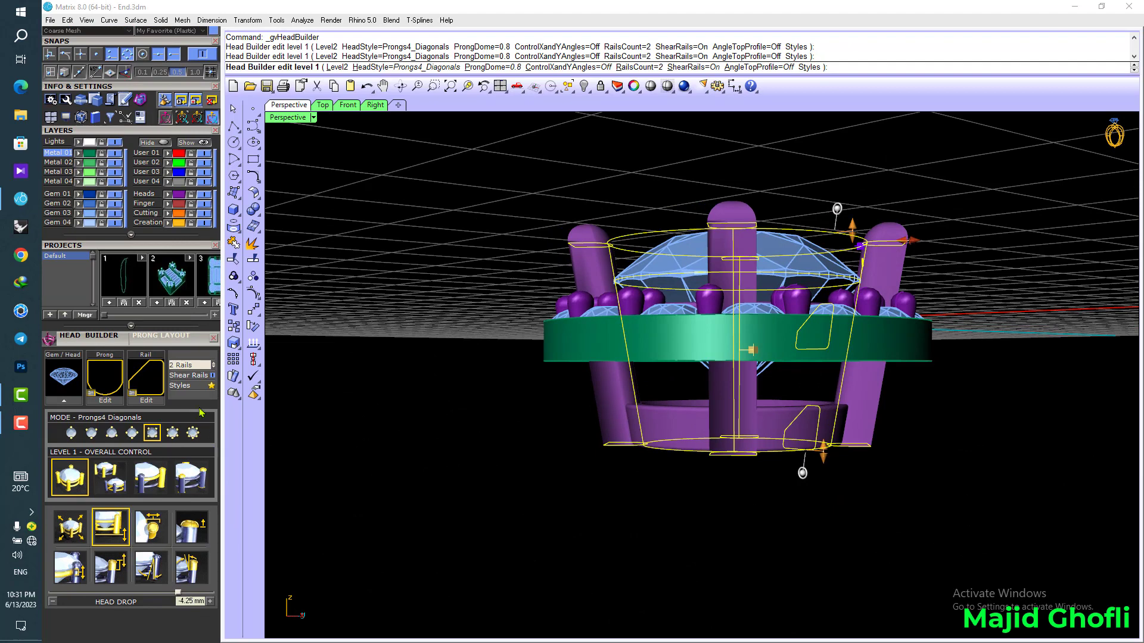
left_click(193, 363)
left_click(193, 364)
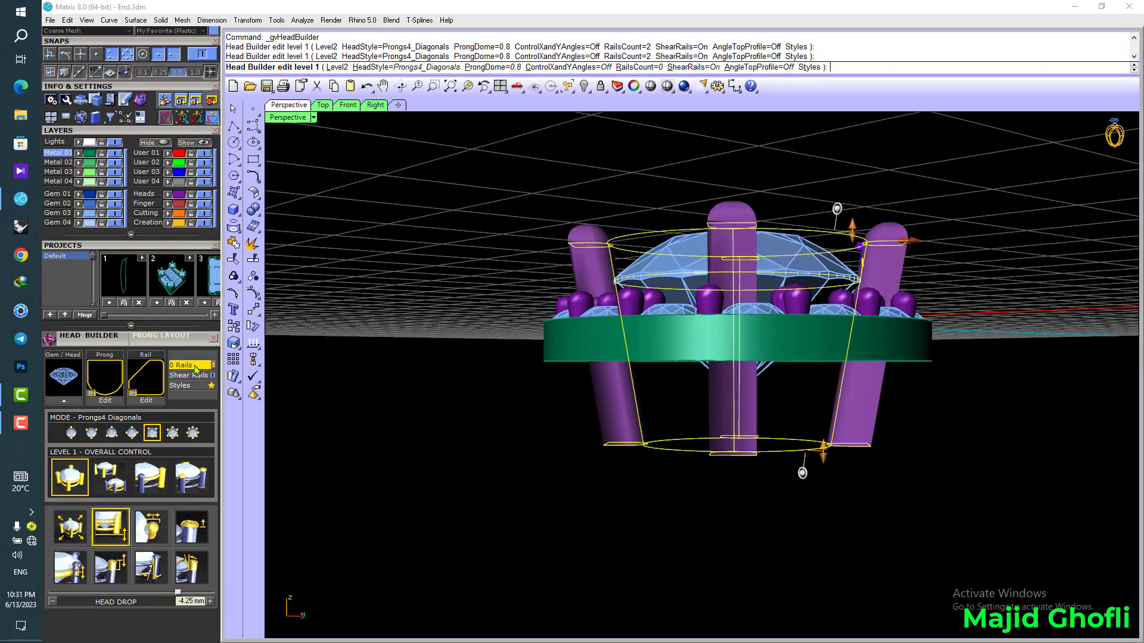
left_click(195, 366)
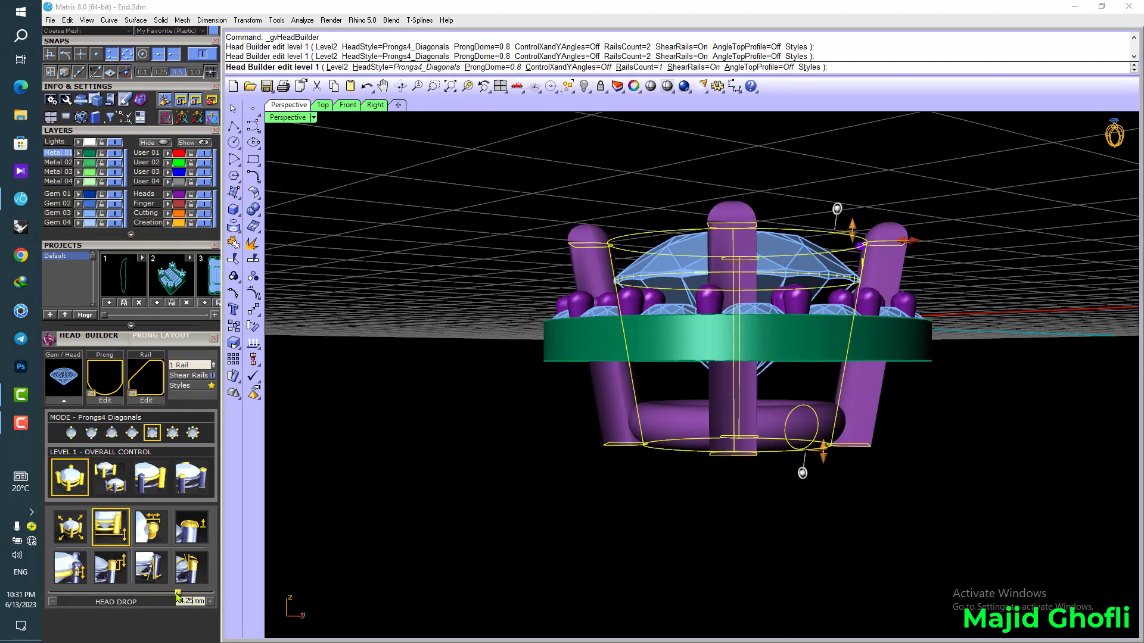
- Set the head drop to -2.12 mm and the head angle X to 13 degrees
left_click_drag(177, 595, 195, 589)
right_click_drag(587, 495, 617, 456)
right_click_drag(625, 321, 413, 520)
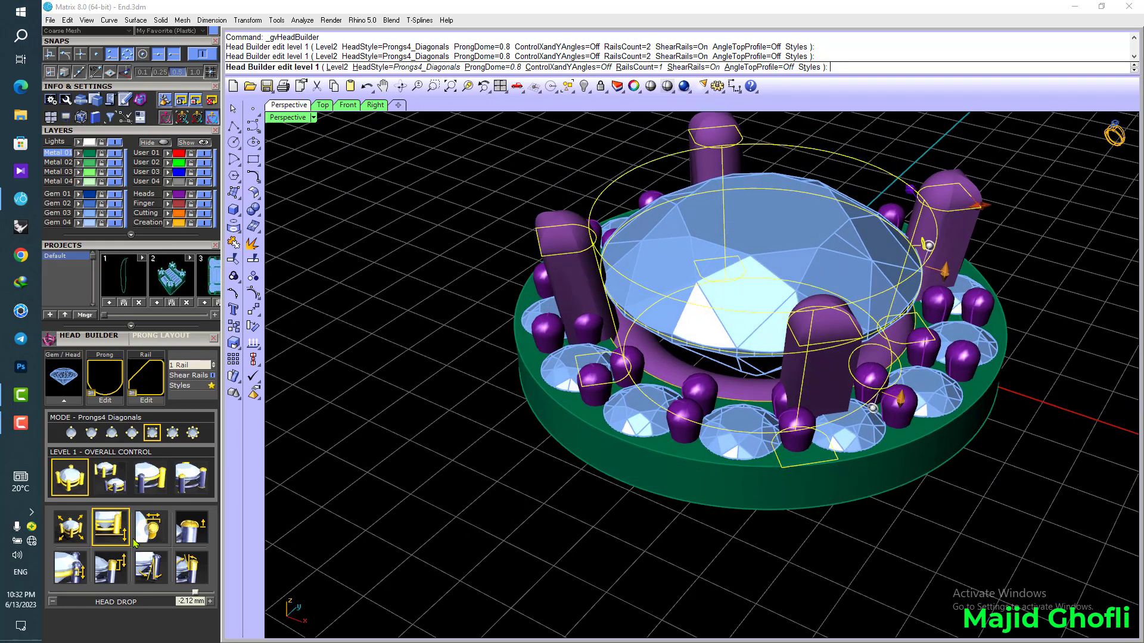
left_click(158, 569)
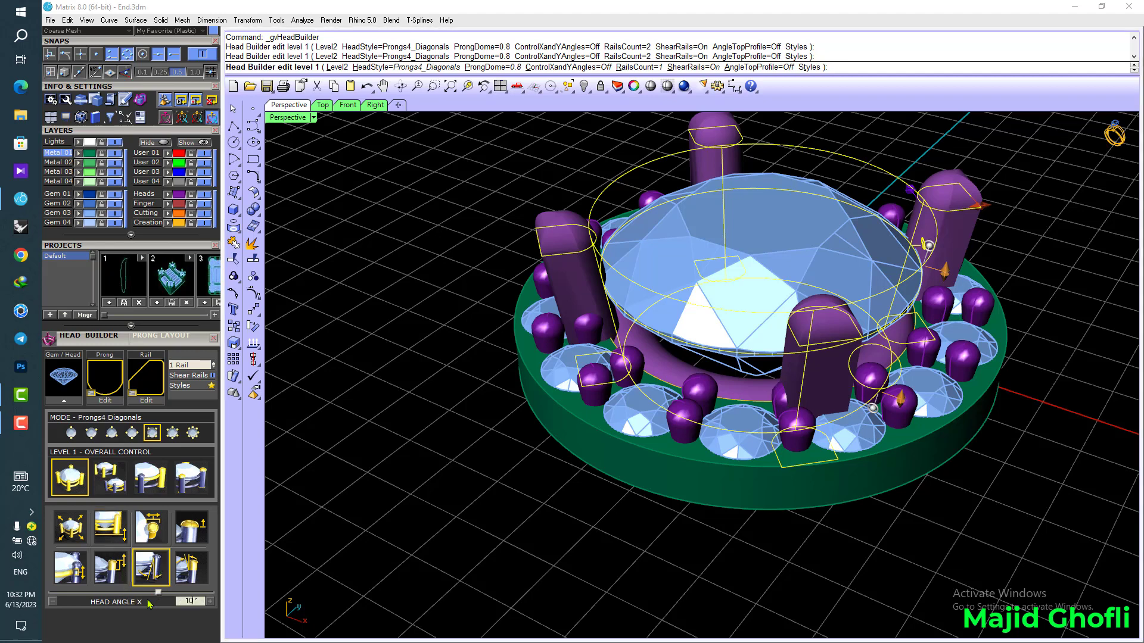
left_click_drag(161, 596, 169, 597)
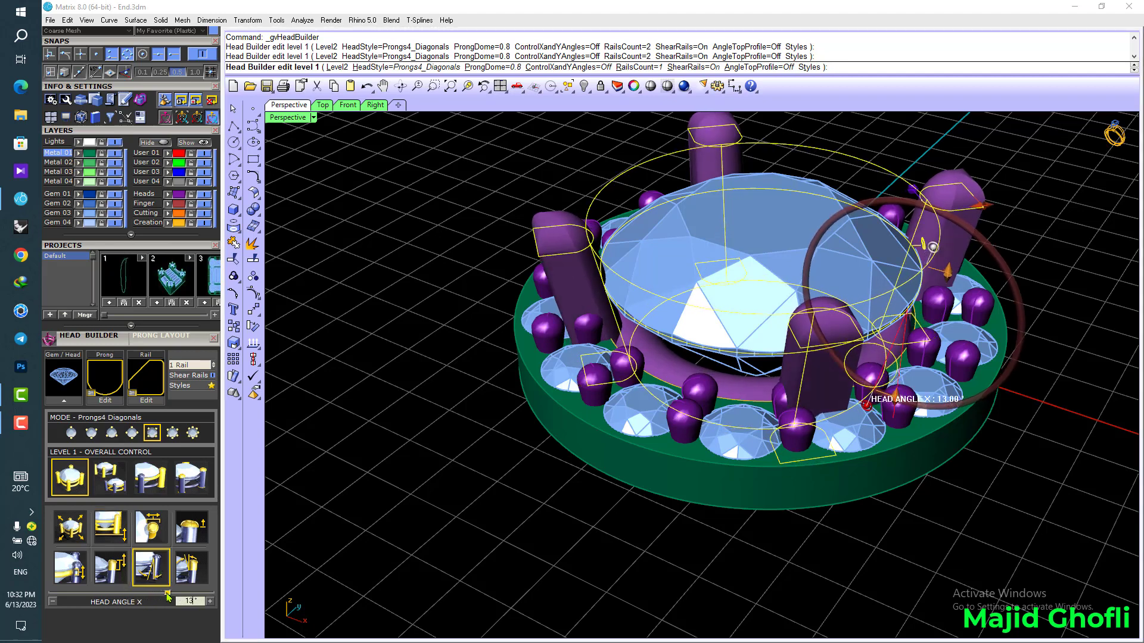
- Increase the prongs' height above the girdle and set the prong nudge to 0.42 mm
left_click(101, 563)
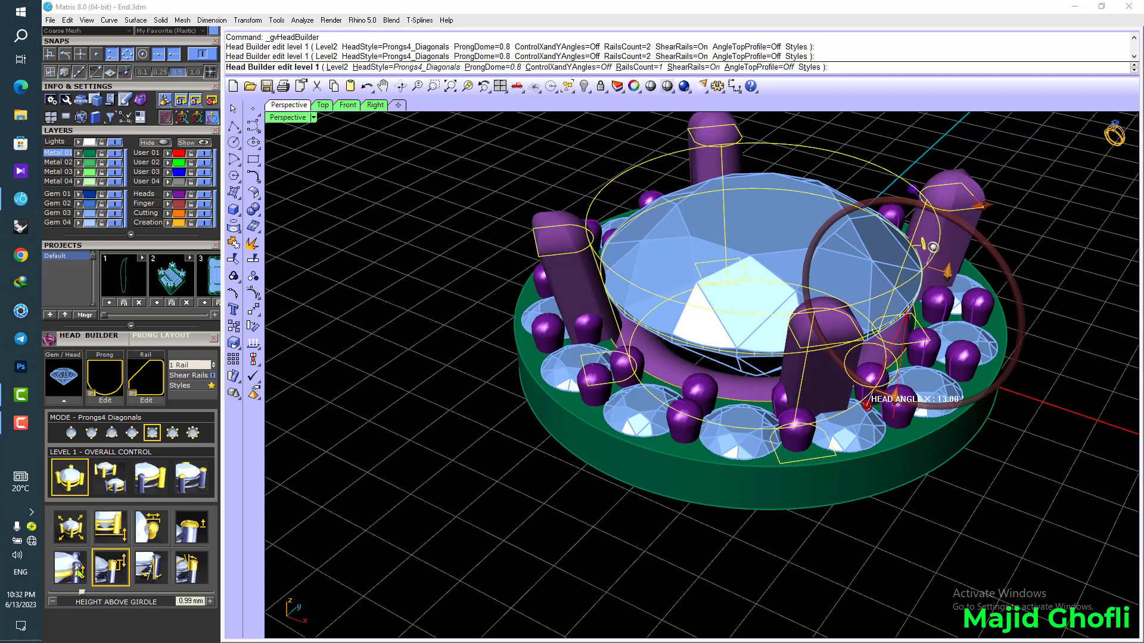
left_click_drag(83, 594, 149, 595)
left_click(151, 530)
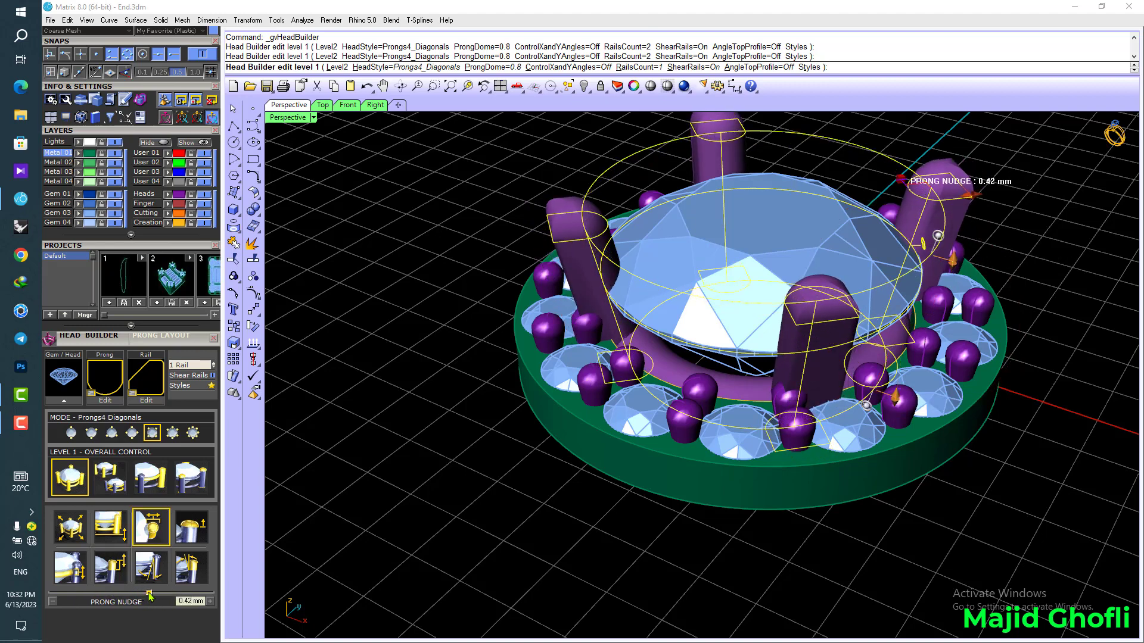
mouse_move(421, 535)
right_mouse_down()
mouse_move(395, 516)
mouse_move(432, 532)
right_mouse_up()
- Set the head drop to -1.98 mm and create the head
left_click(111, 527)
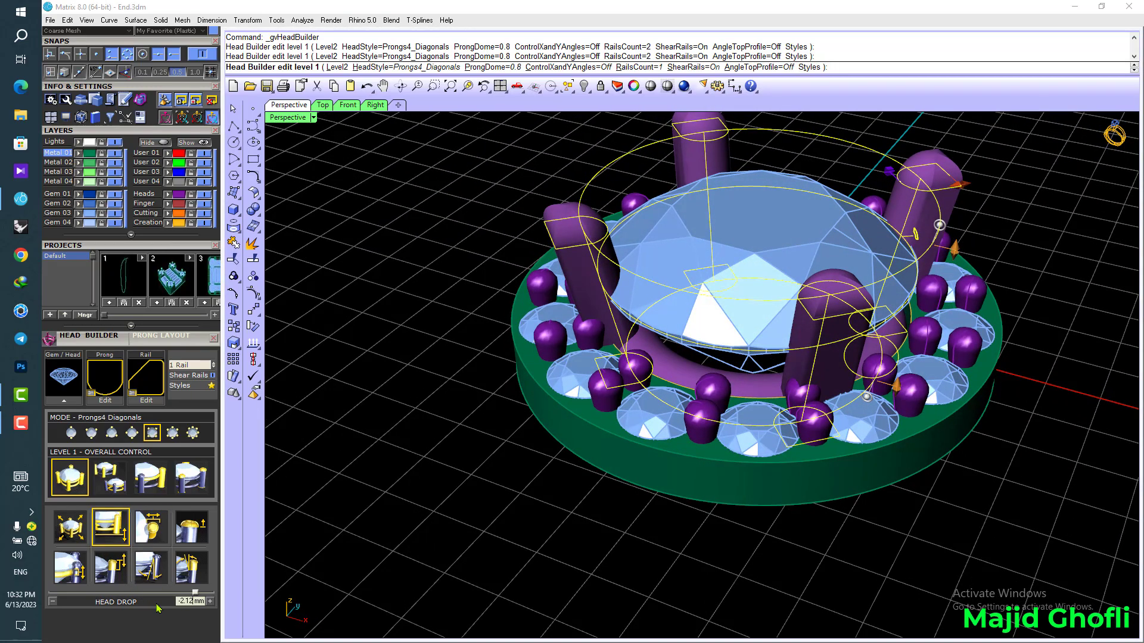
left_click_drag(194, 598, 197, 594)
right_click_drag(519, 541, 549, 537)
right_click(548, 537)
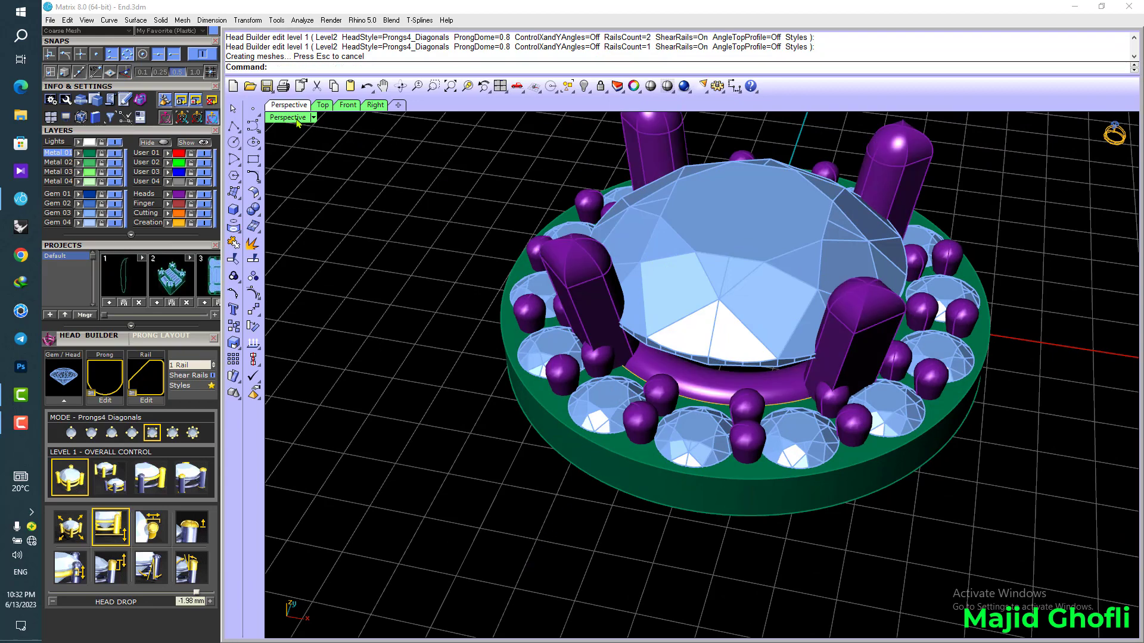
- Ungroup the four-prong head around the center diamond, working from the top view
double_click(296, 120)
double_click(285, 118)
scroll(549, 285, "up", 8)
left_click(579, 284)
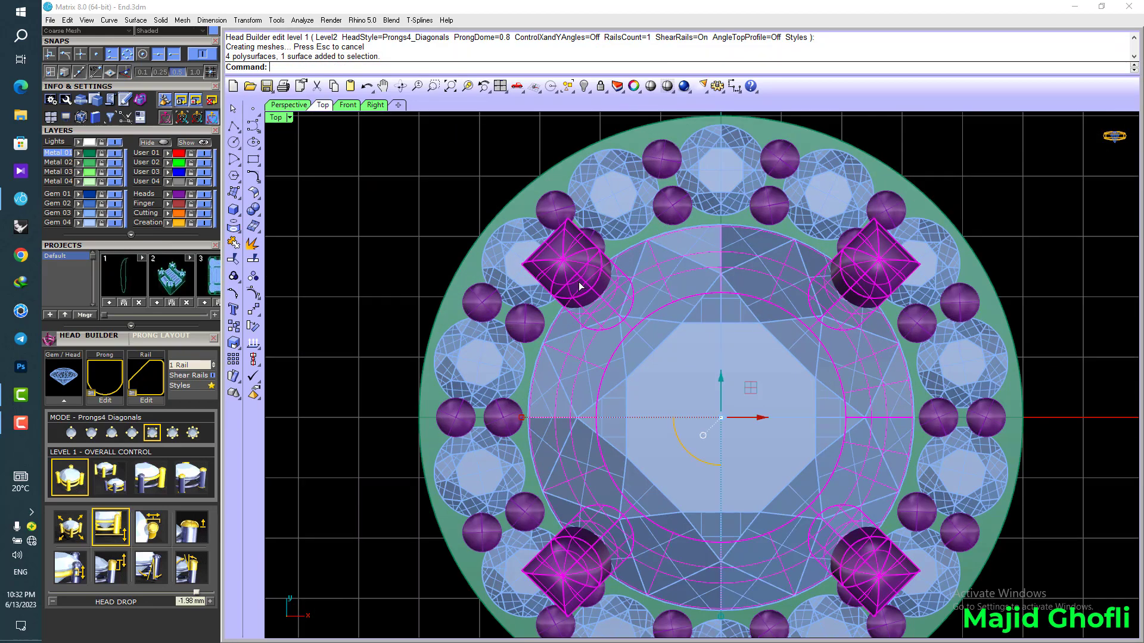
scroll(581, 287, "down", 4)
key("ctrl+shift+g")
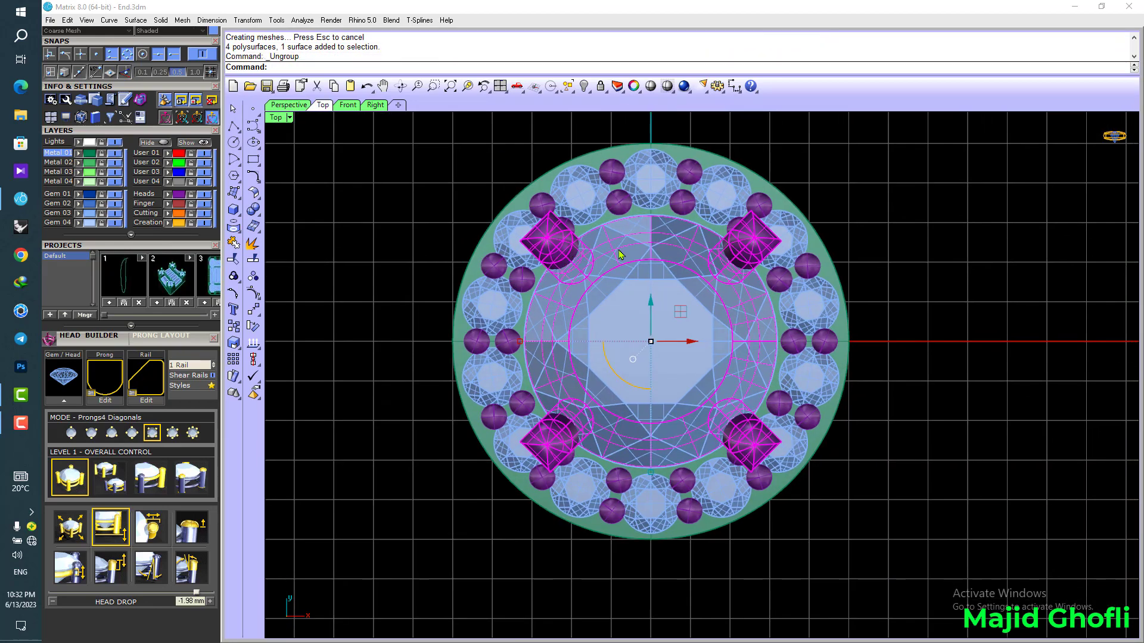
- Delete three of the head's four large prongs, keeping only the upper-left one
left_click(751, 248)
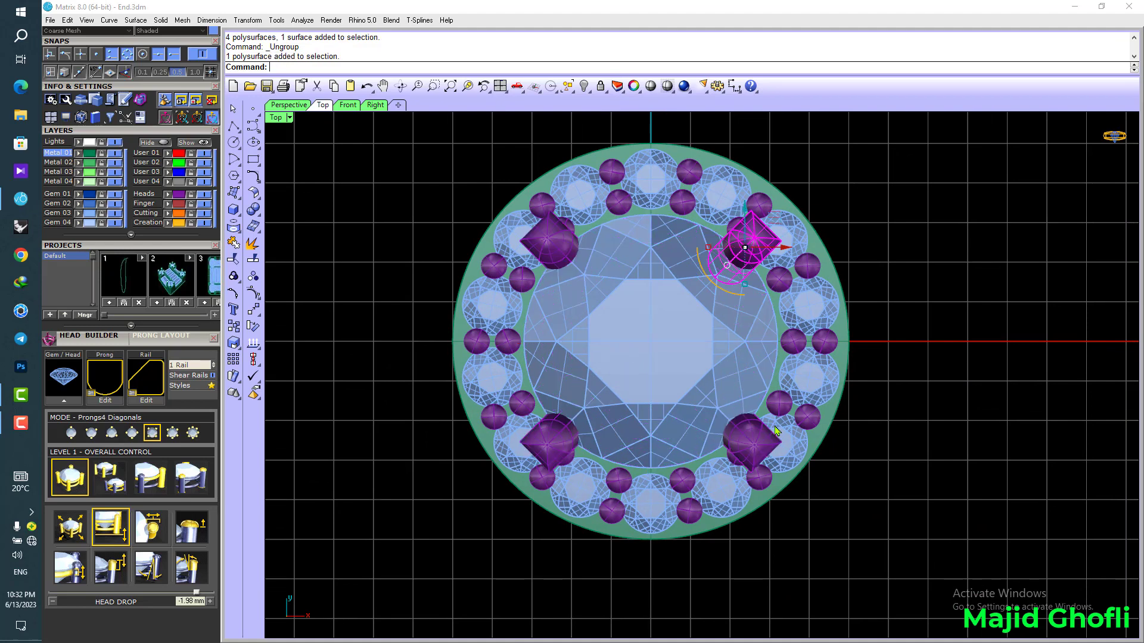
left_click(557, 448, "shift")
left_click(752, 442, "shift")
key("Delete")
- Rotate the remaining large prong slightly clockwise about the origin, without copying, so it sits between two halo gems
left_click(549, 238)
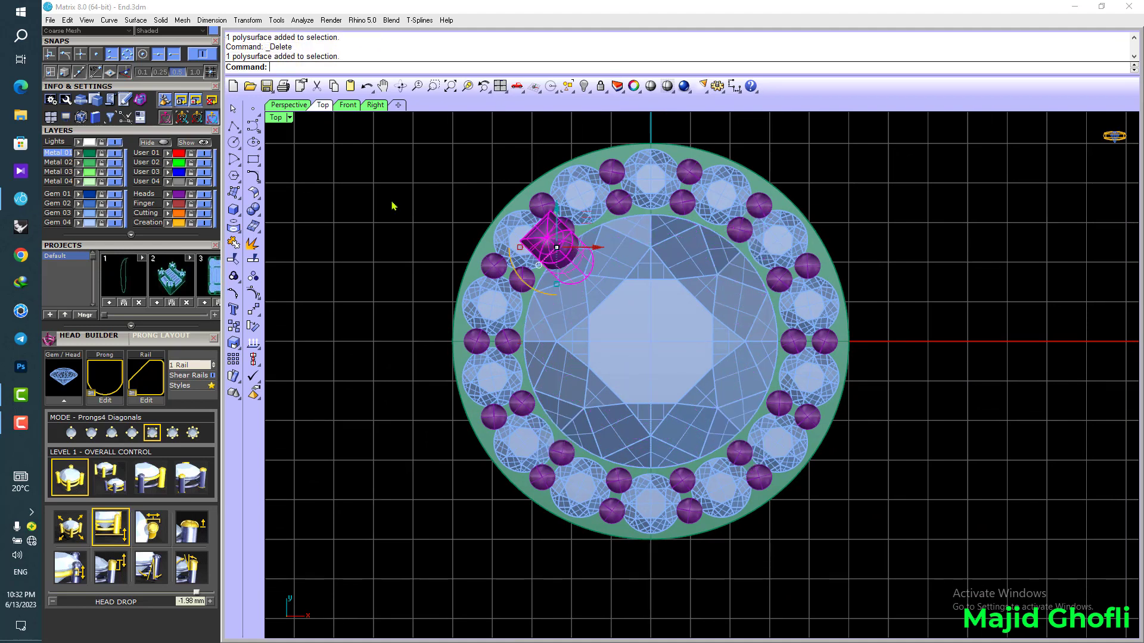
left_click_drag(137, 87, 152, 190)
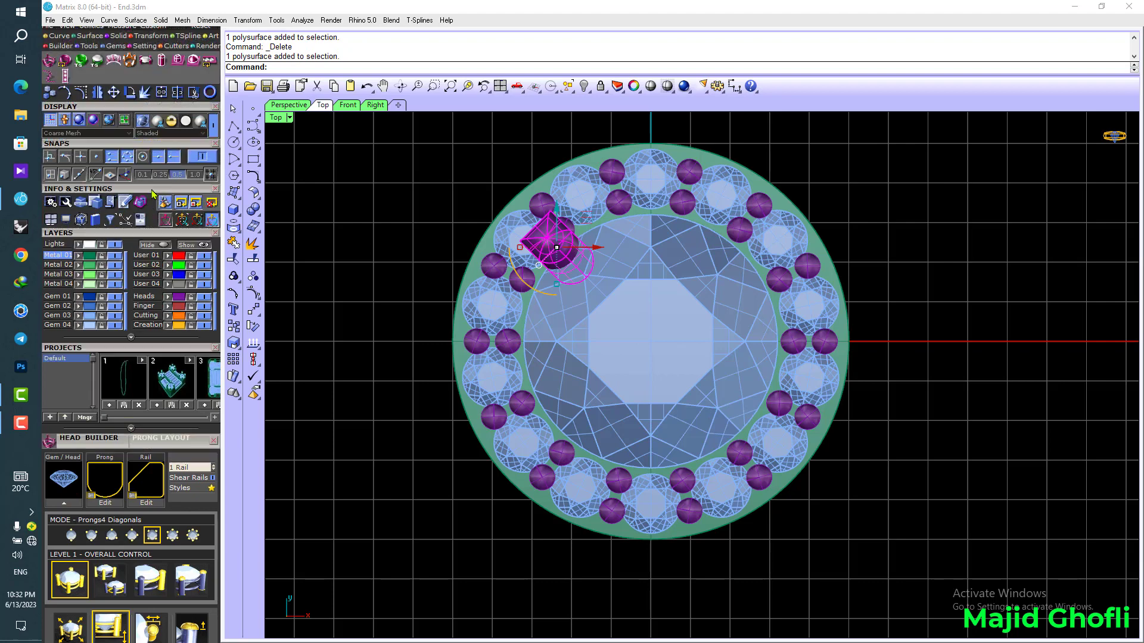
left_click(129, 92)
type("0")
key("Return")
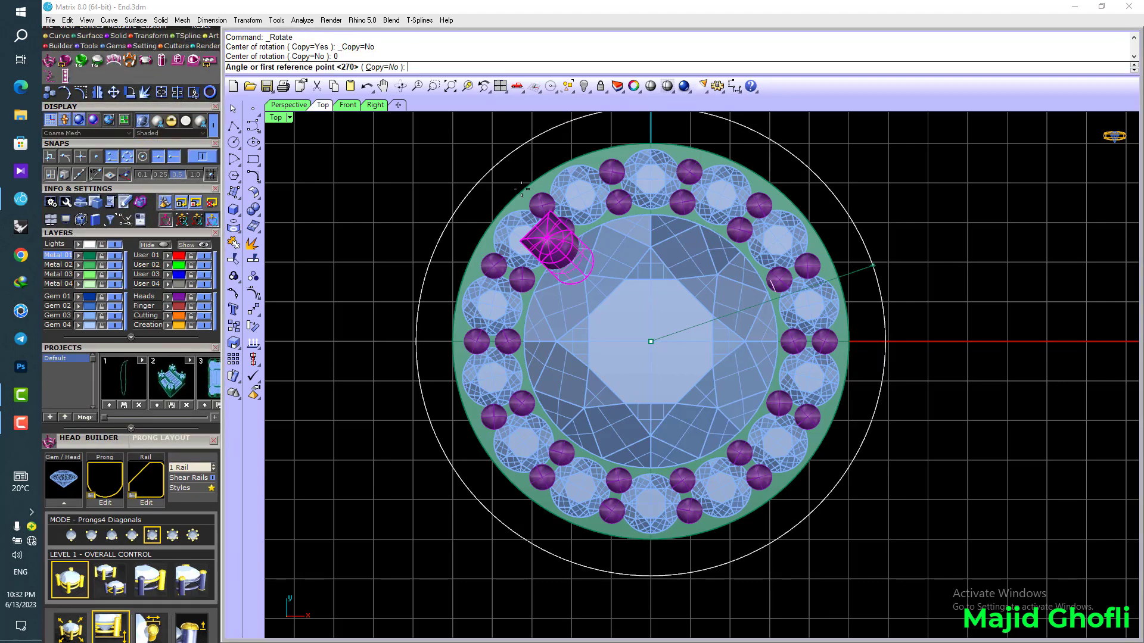
left_click(472, 158)
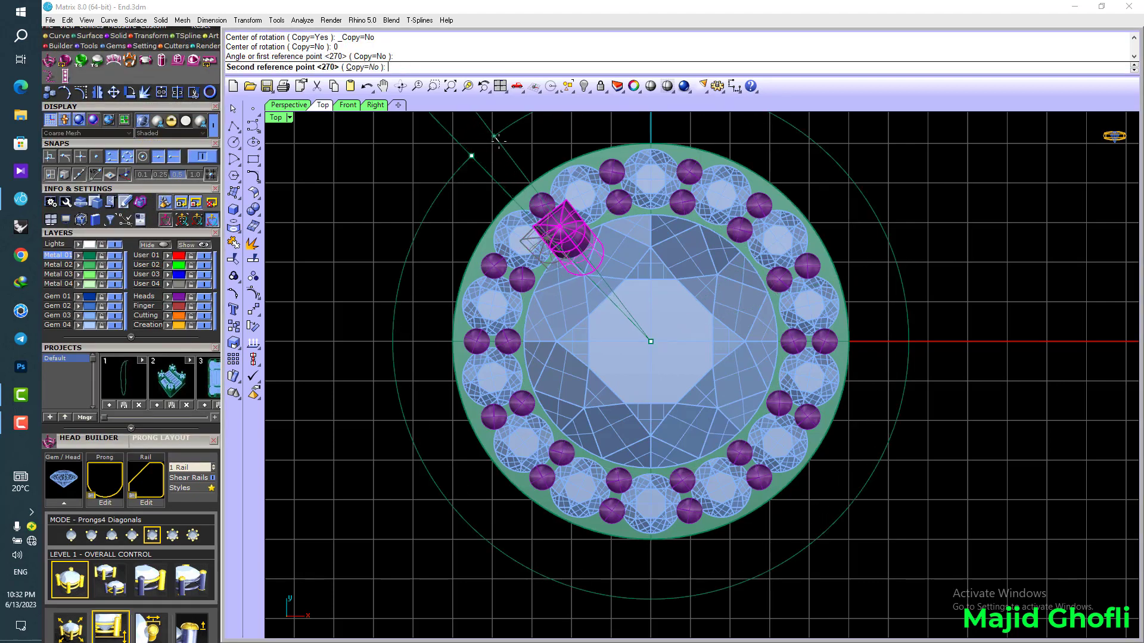
left_click(500, 148)
- Mirror the rotated prong across the Y axis and mirror both resulting prongs across the X axis
key("F3")
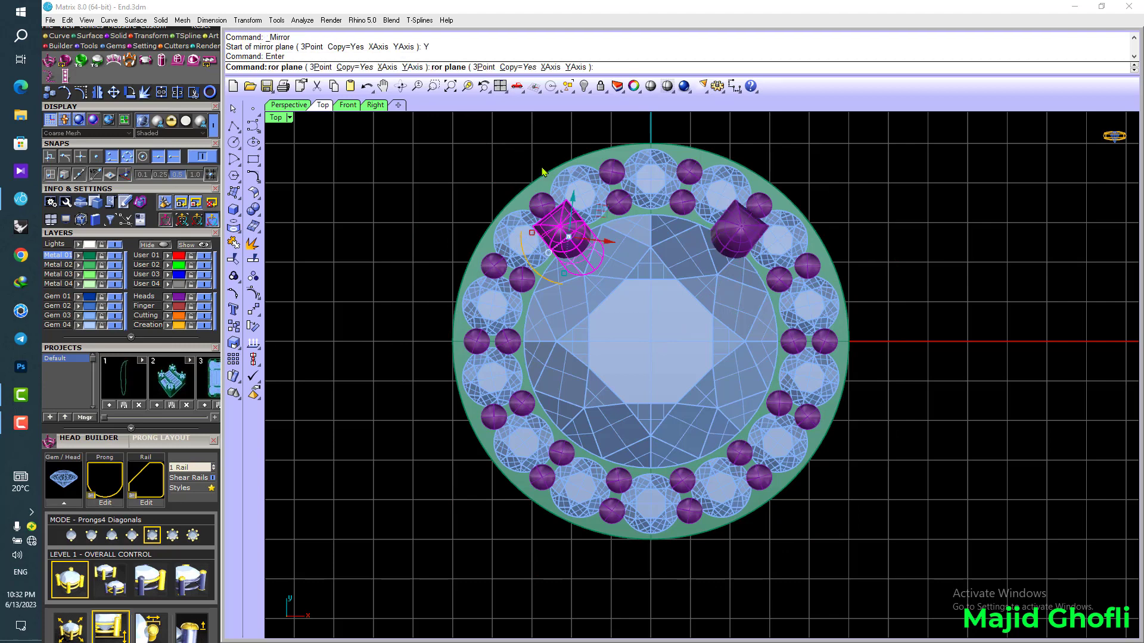
left_click(742, 236)
key("Return")
type("x")
key("Return")
- Select all four large prongs and group them
left_click(569, 449, "shift")
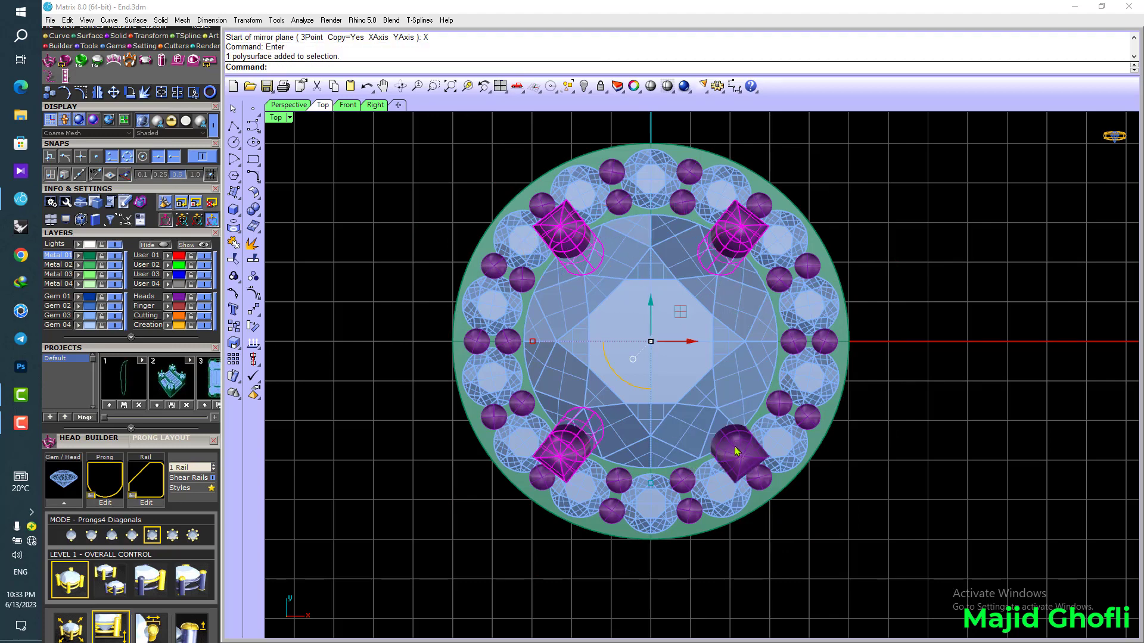
left_click(737, 451, "shift")
key("ctrl+g")
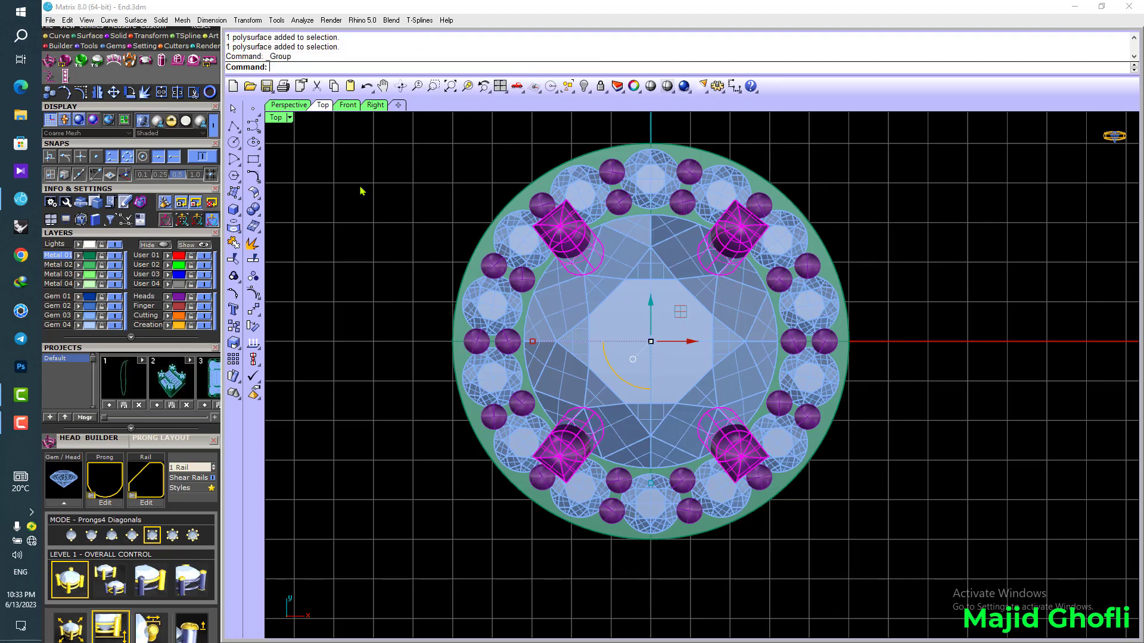
- Raise the grouped prongs, the head rail and the center diamond together slightly above the halo ring
double_click(278, 118)
double_click(741, 117)
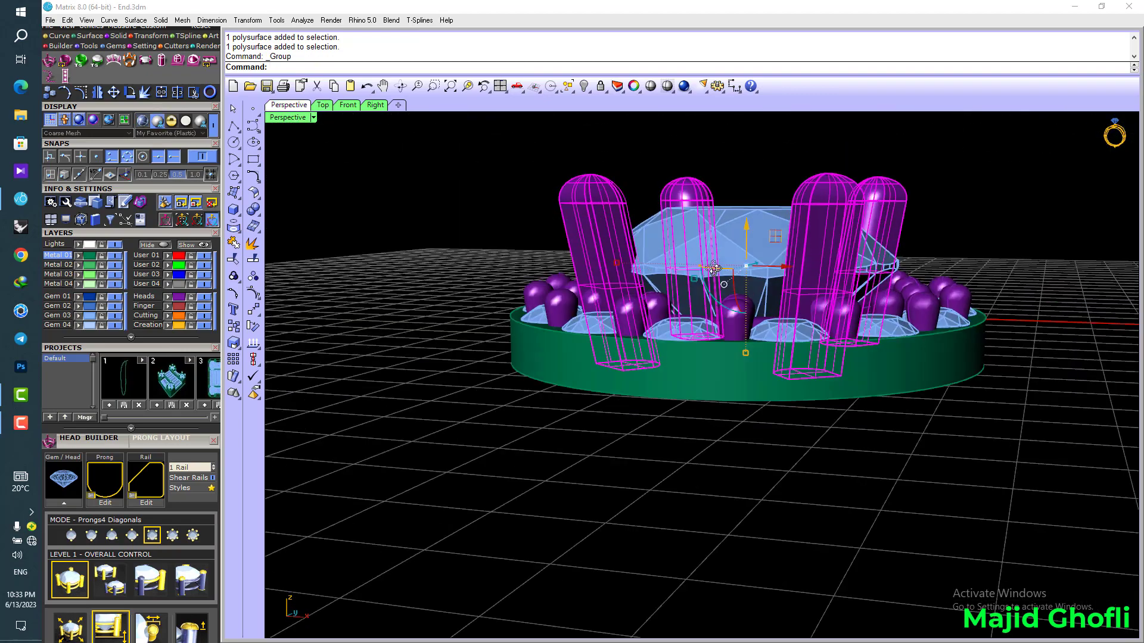
right_click_drag(713, 268, 713, 298)
scroll(709, 341, "up", 2)
left_click(696, 358, "shift")
left_click(705, 303, "shift")
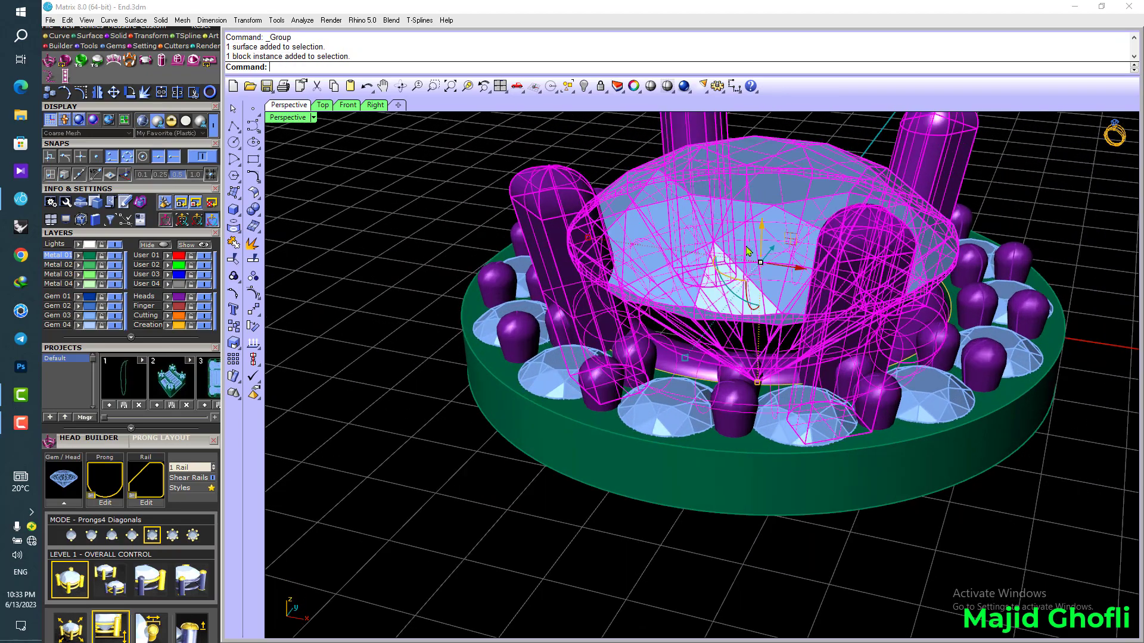
left_click_drag(762, 230, 762, 211)
left_click(1027, 219)
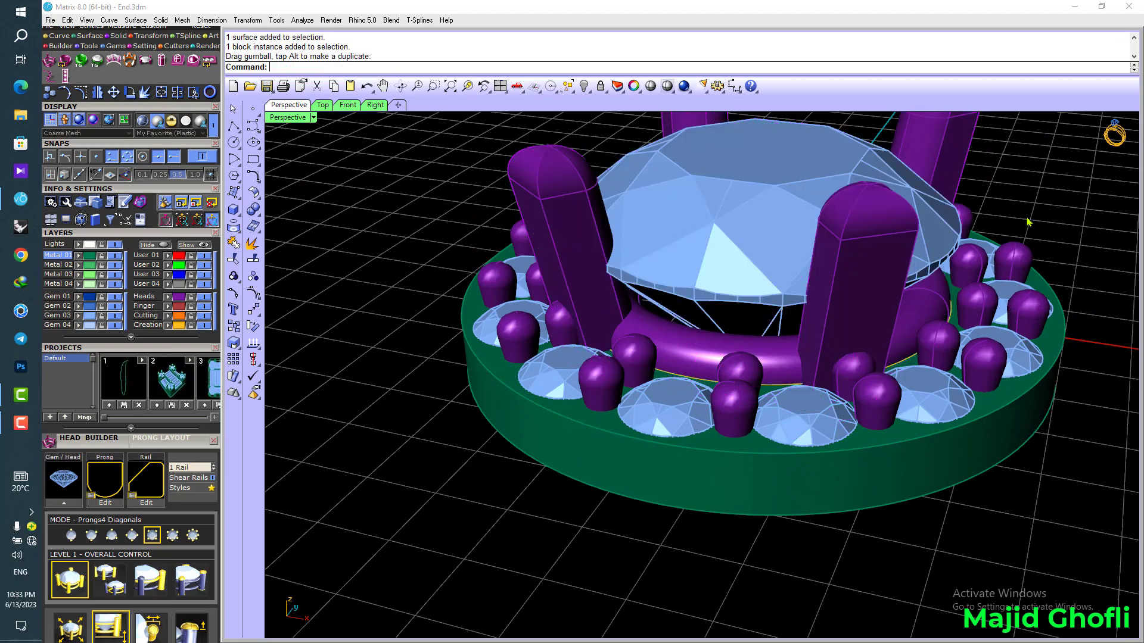
right_click_drag(1027, 222, 940, 317)
left_click(760, 409)
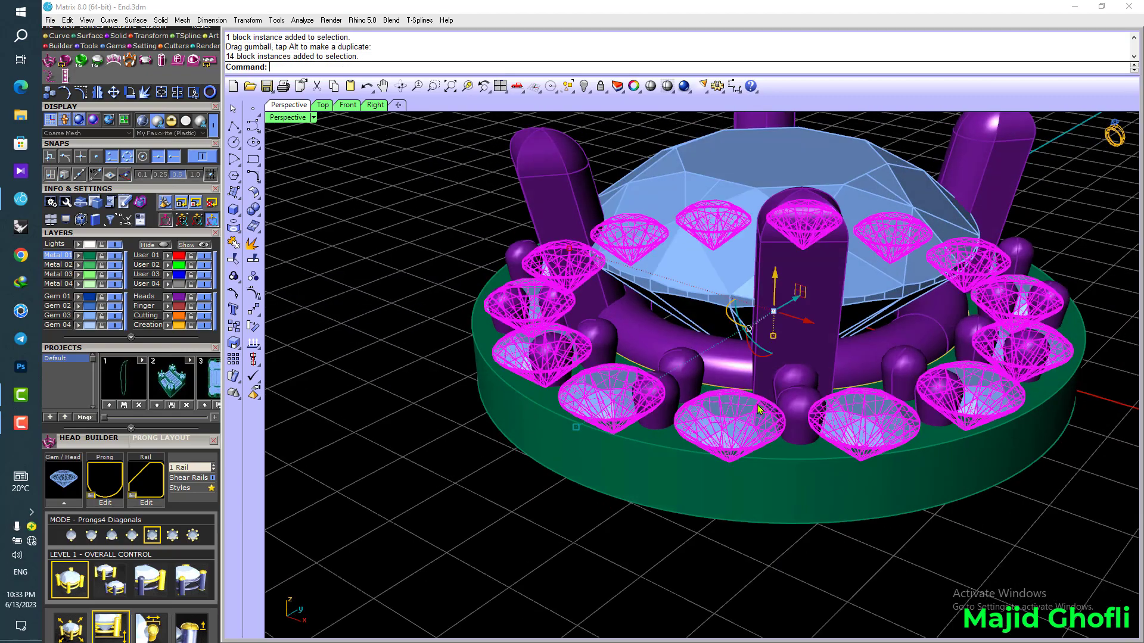
right_click(750, 414)
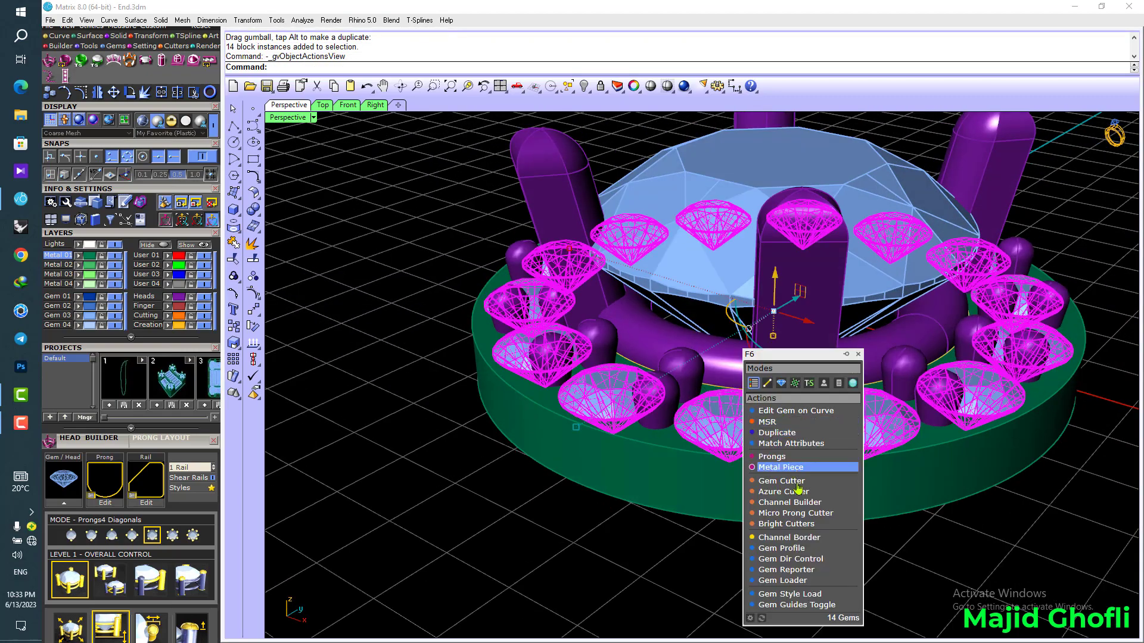
left_click(799, 492)
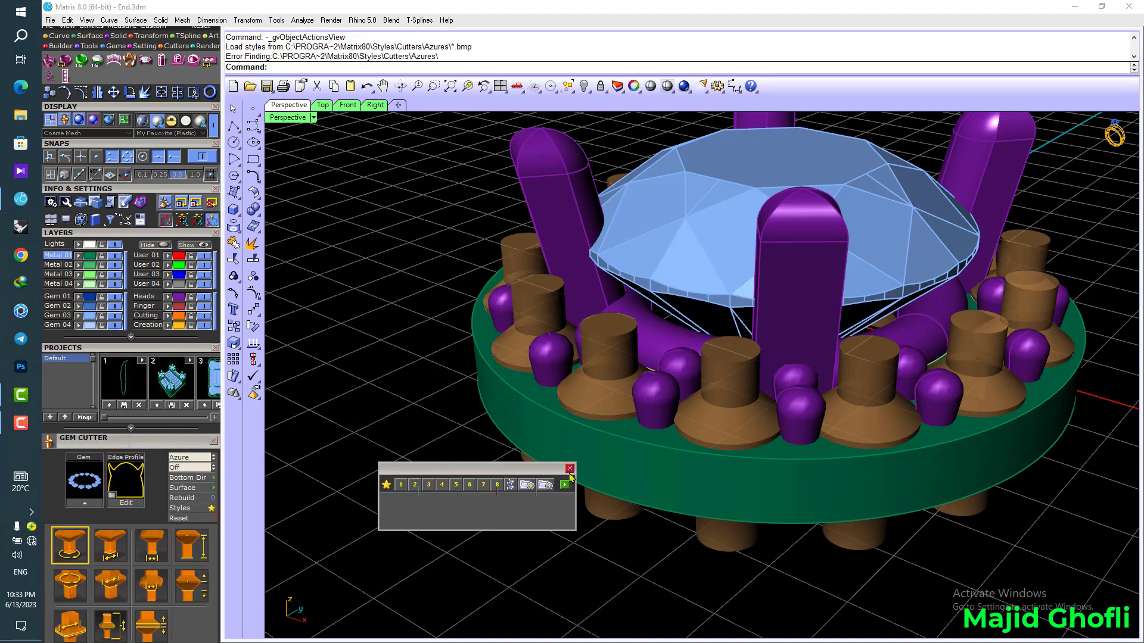
left_click(570, 468)
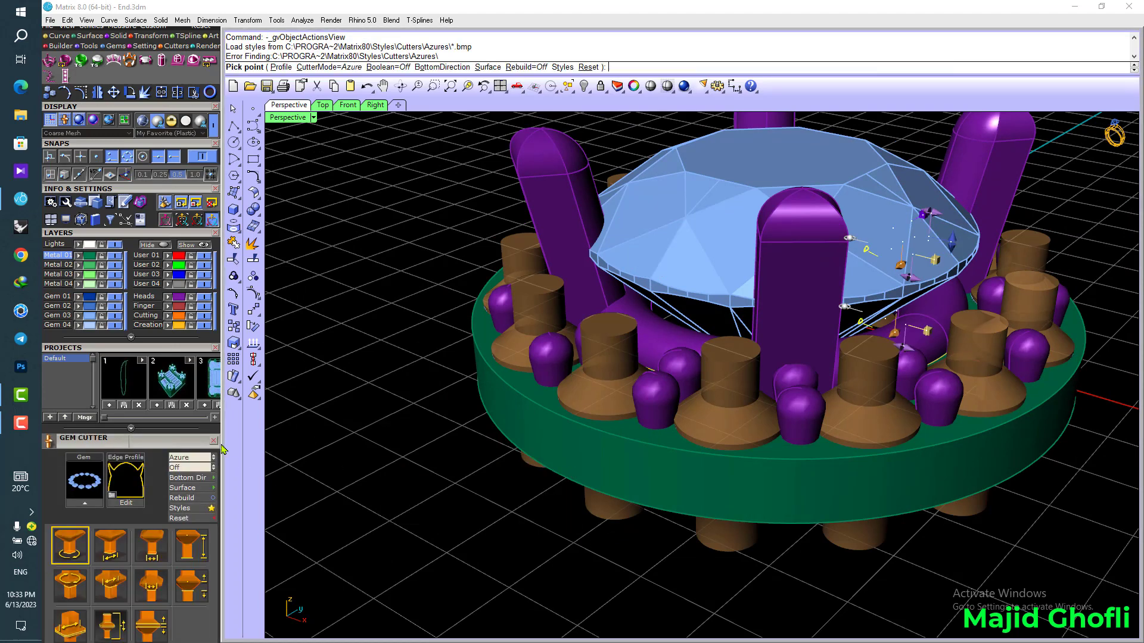
key("Return")
- Create gem cutters for all the halo gems with the lower taper set to 62%
left_click(591, 397)
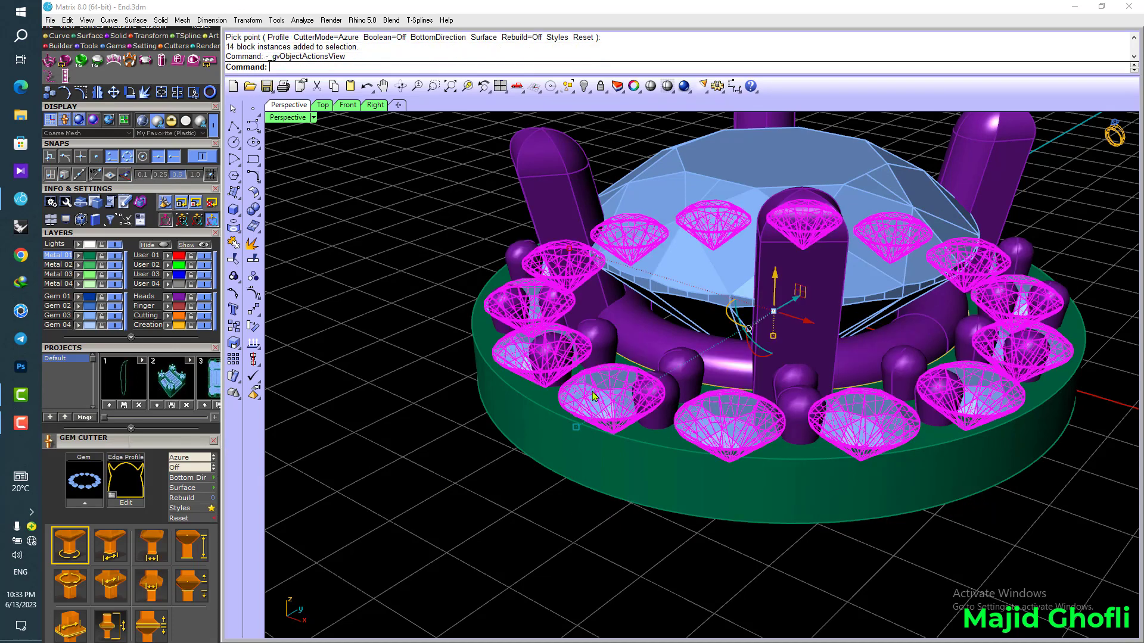
left_click(626, 450)
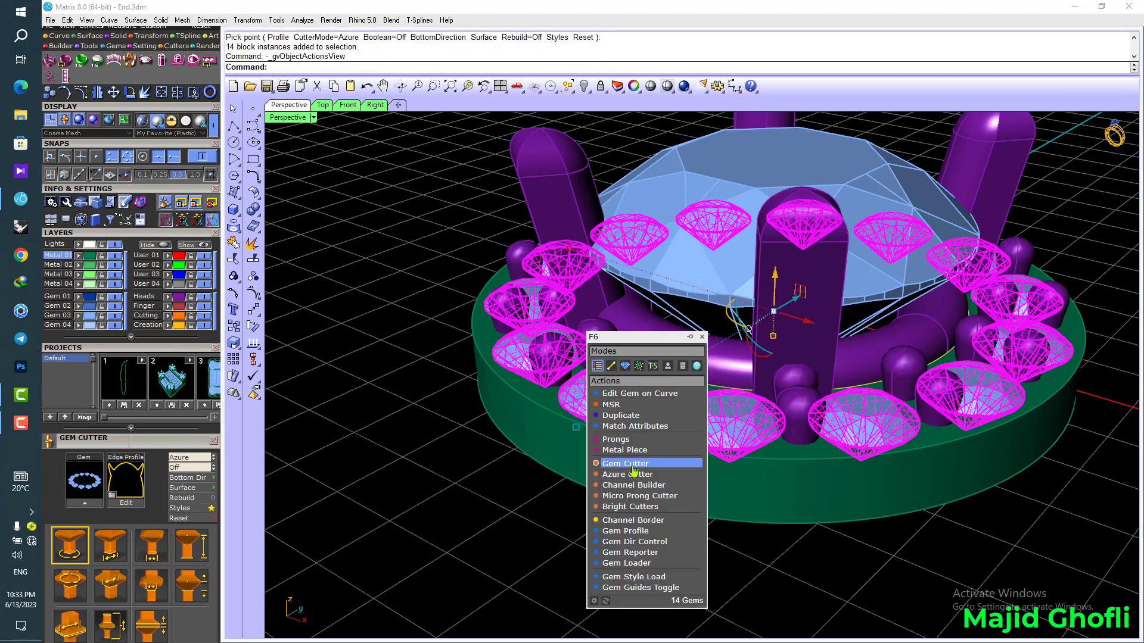
left_click(195, 508)
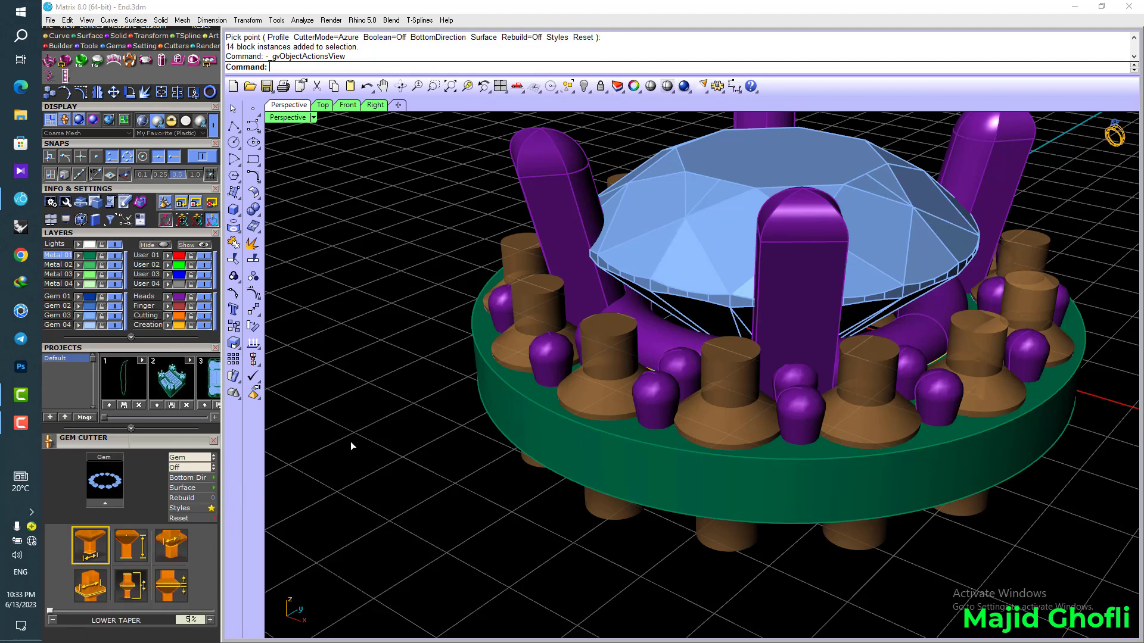
left_click(366, 414)
right_click(461, 450)
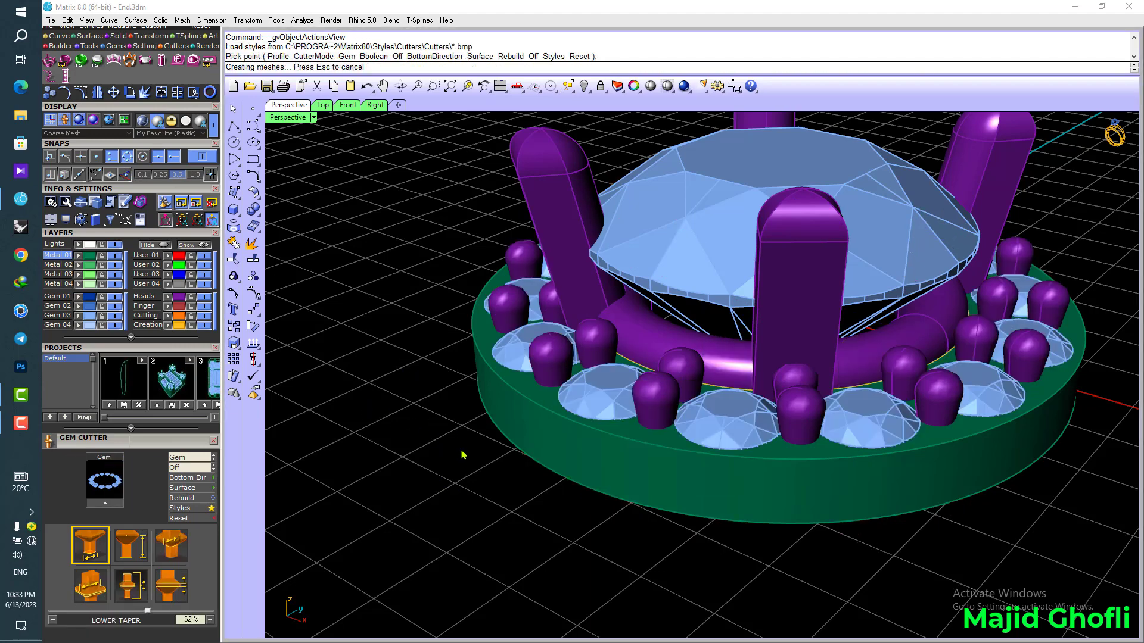
- Subtract the gem cutters from the green halo ring and its small prongs with Boolean Difference
right_click_drag(463, 454, 478, 391)
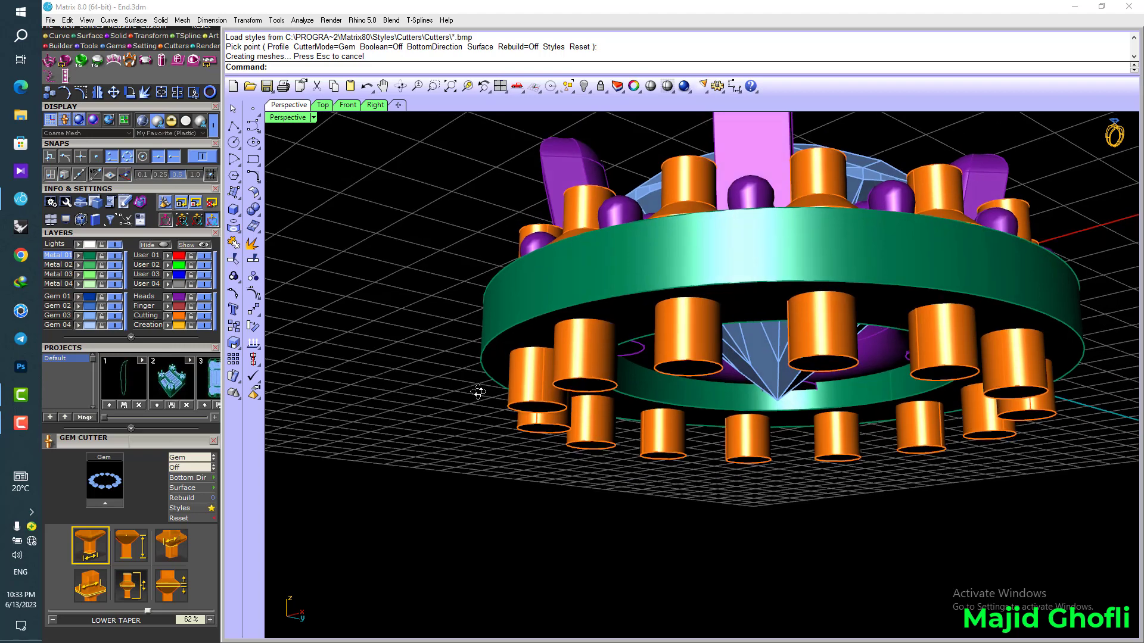
left_click(253, 209)
left_click(288, 216)
left_click(629, 274)
left_click(624, 210)
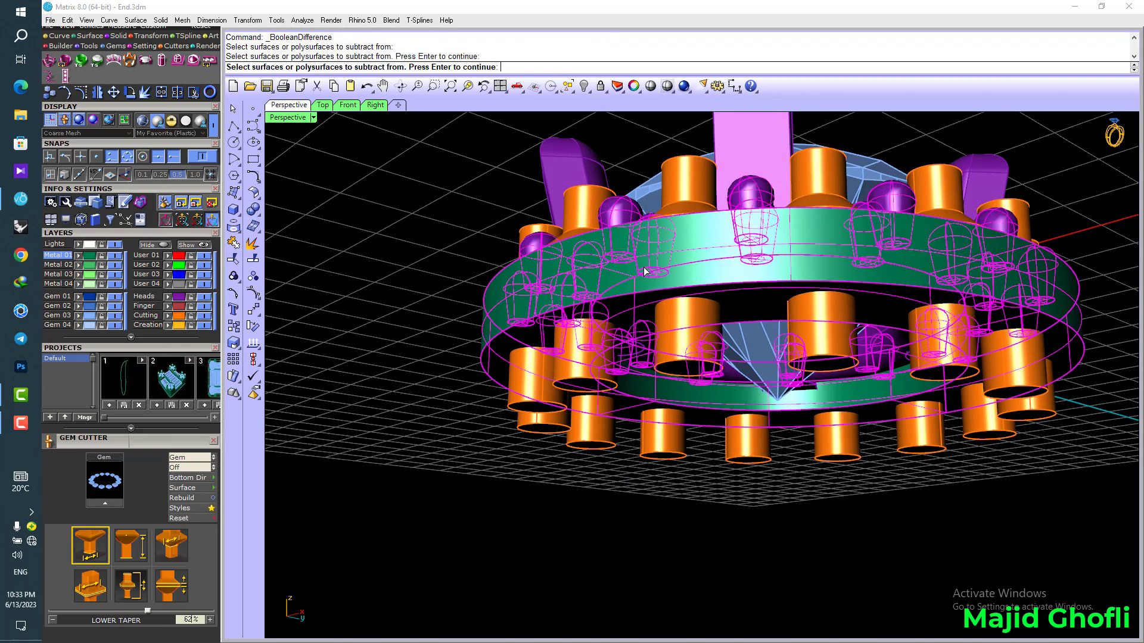
right_click(625, 209)
left_click(676, 203)
right_click(677, 202)
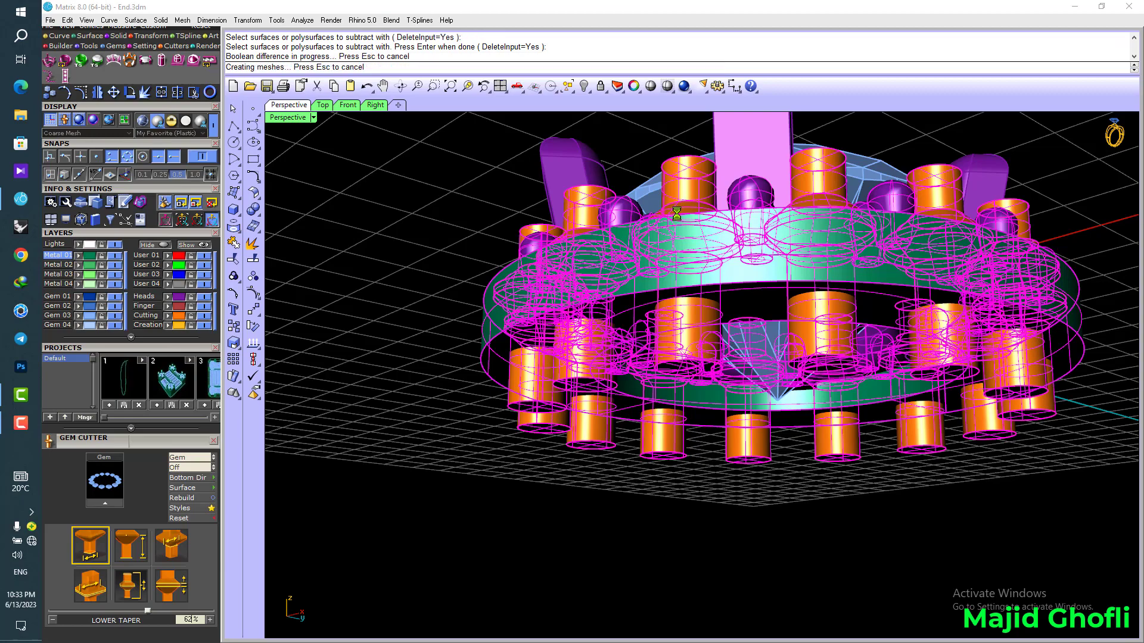
- Examine the jewel's halo gems, prongs and center setting from several angles in perspective
right_click_drag(677, 214, 506, 393)
scroll(687, 436, "up", 5)
right_click_drag(717, 430, 649, 444)
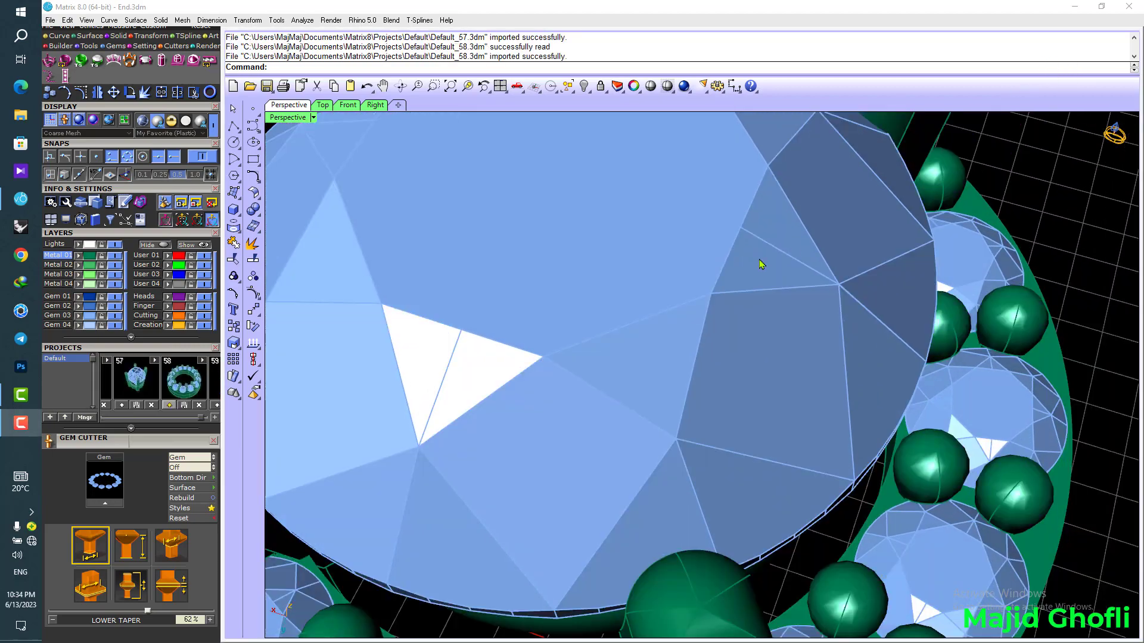
scroll(761, 264, "down", 10)
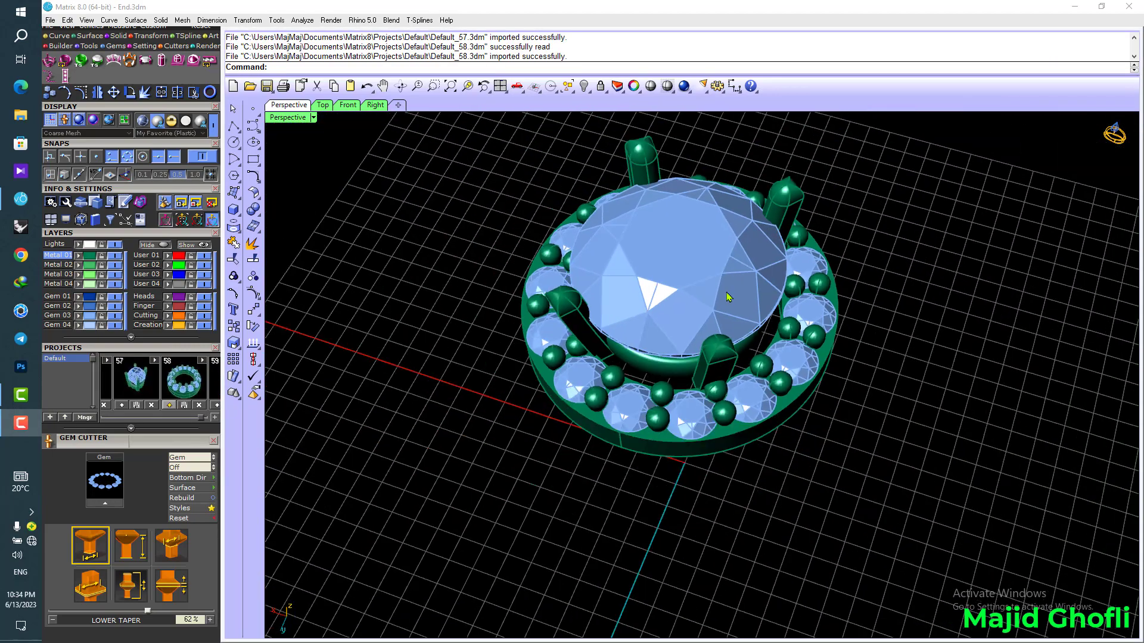
right_click_drag(727, 299, 724, 160)
right_click_drag(697, 406, 490, 229)
- Duplicate the outer upper edge of the halo ring as a curve, working from the top view
double_click(298, 120)
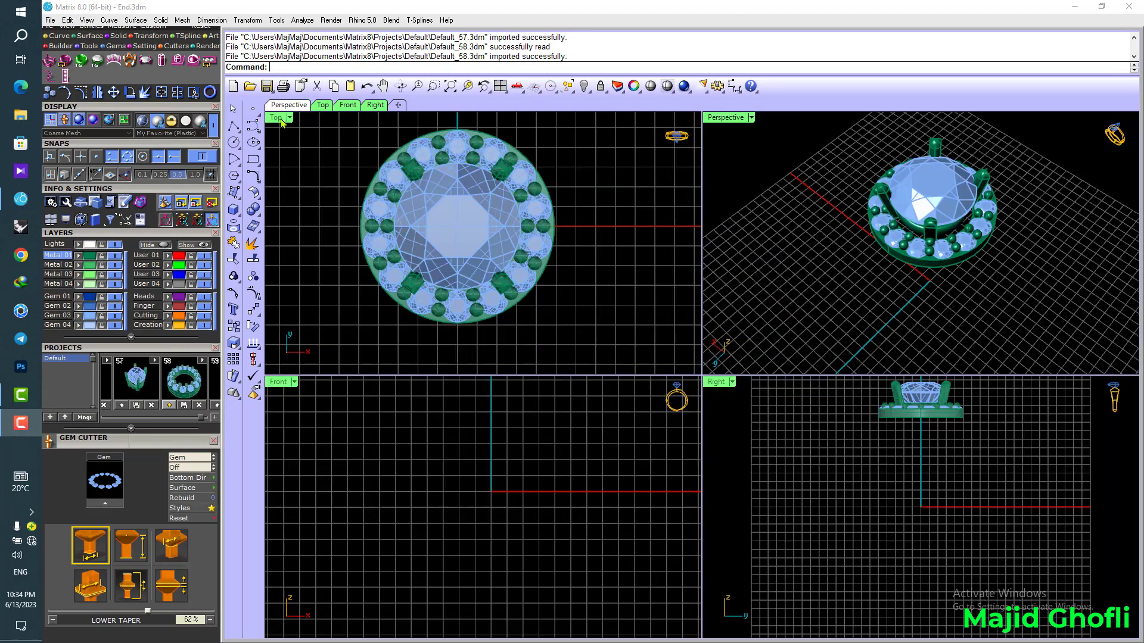
double_click(281, 119)
right_click_drag(421, 161, 412, 230)
scroll(498, 273, "up", 2)
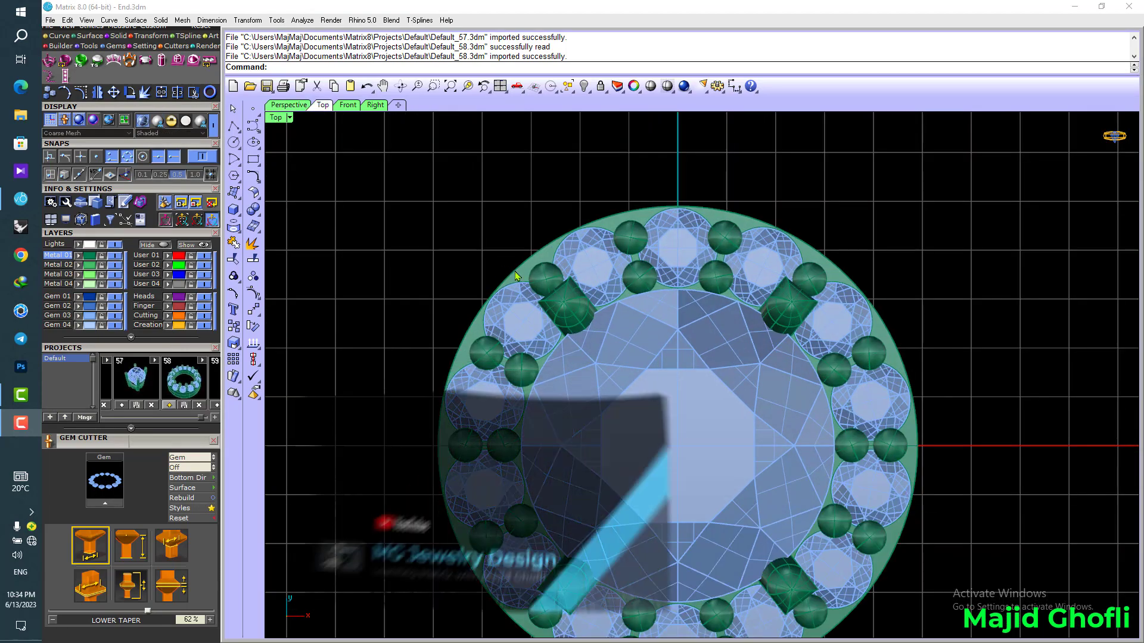
left_click(515, 268)
left_click(414, 216)
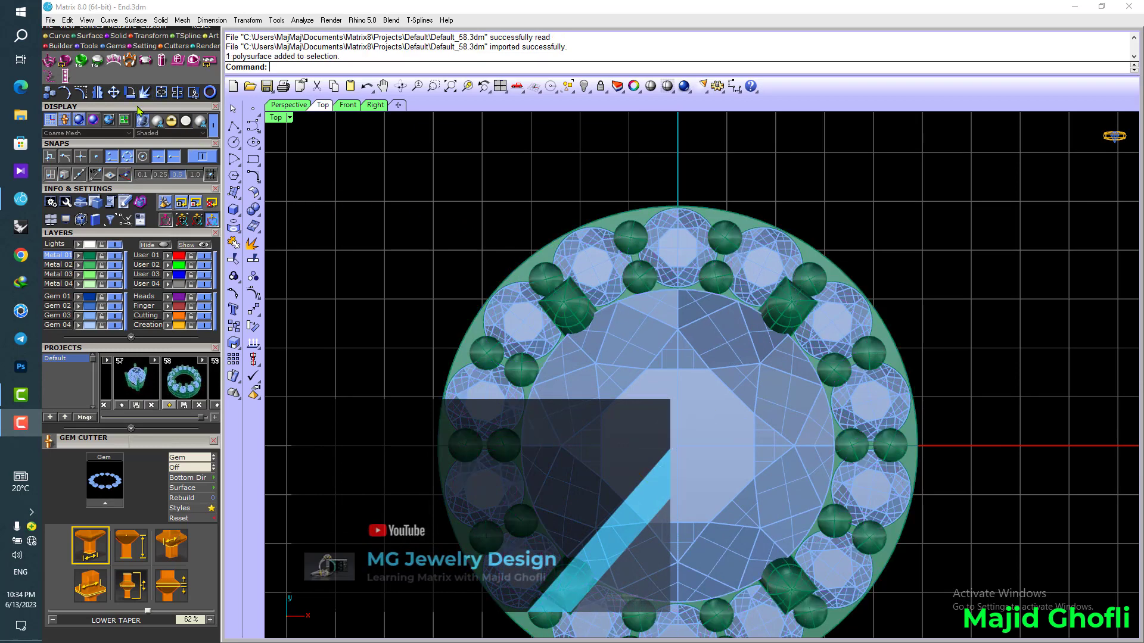
scroll(137, 110, "up", 3)
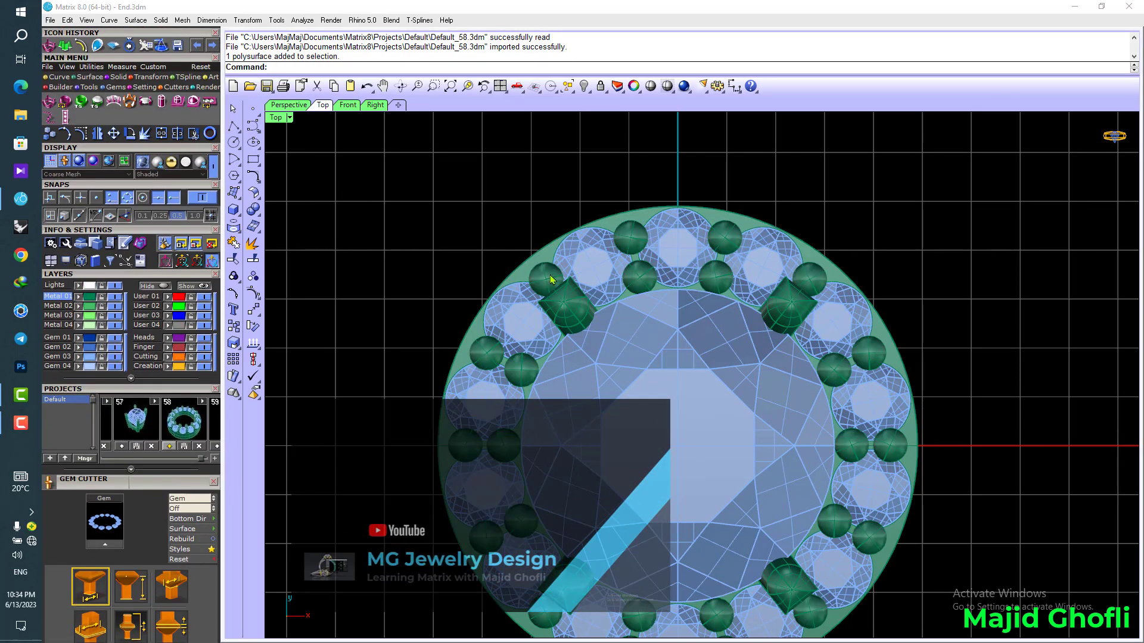
left_click(526, 264)
left_click(484, 242)
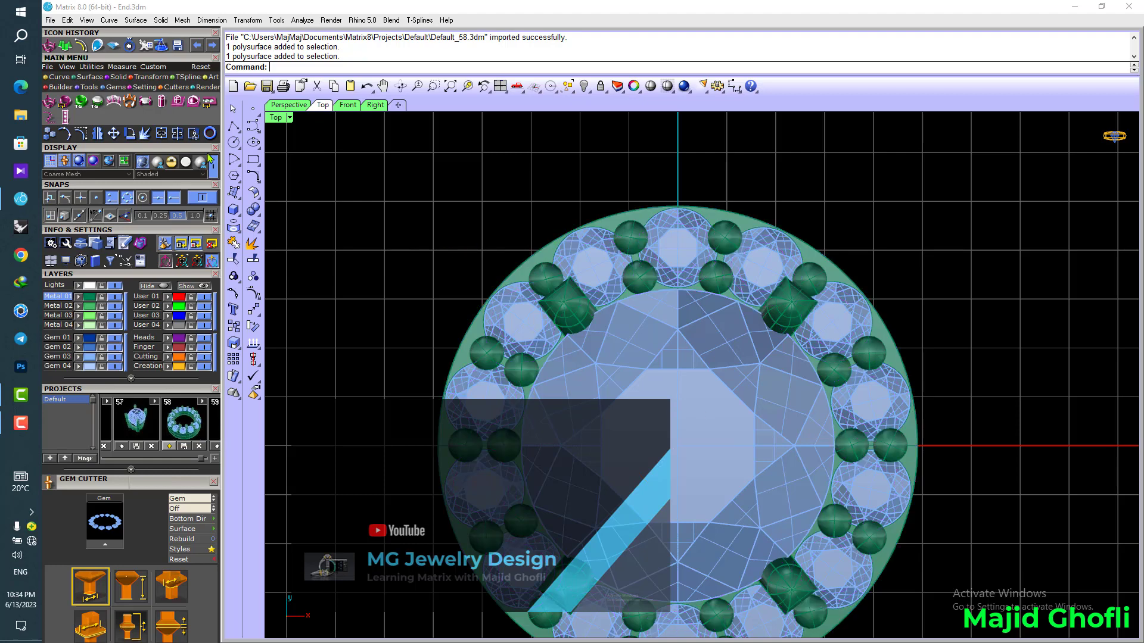
left_click(58, 77)
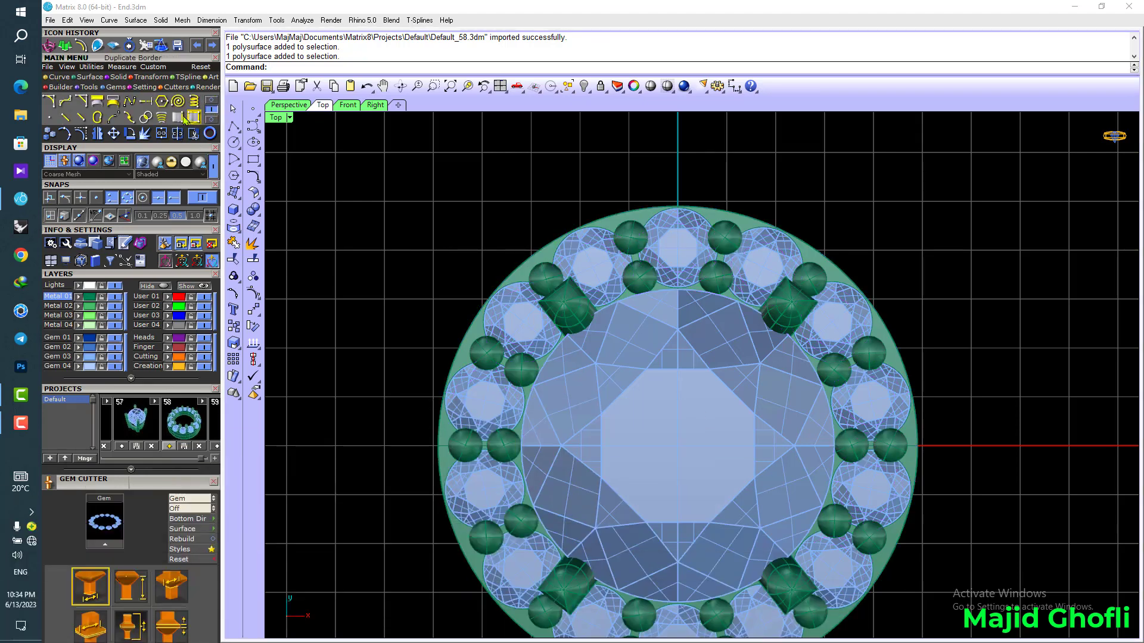
left_click(178, 117)
left_click(523, 267)
right_click(482, 215)
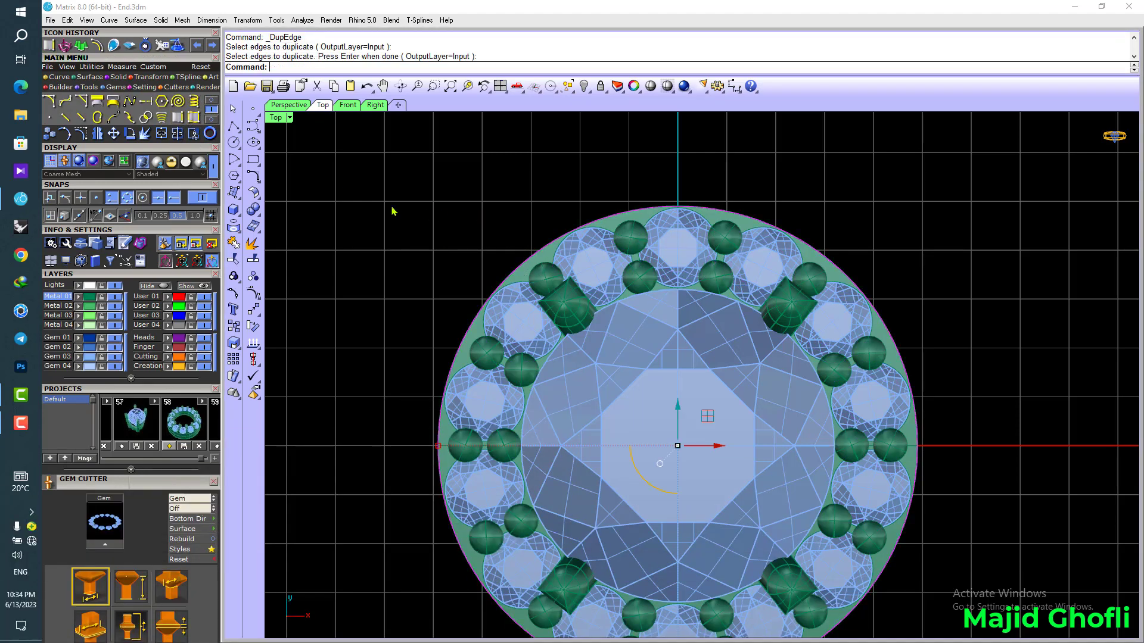
- Lower the duplicated edge curve in the front view to about mid-height of the halo ring's side
double_click(277, 120)
scroll(443, 510, "down", 11)
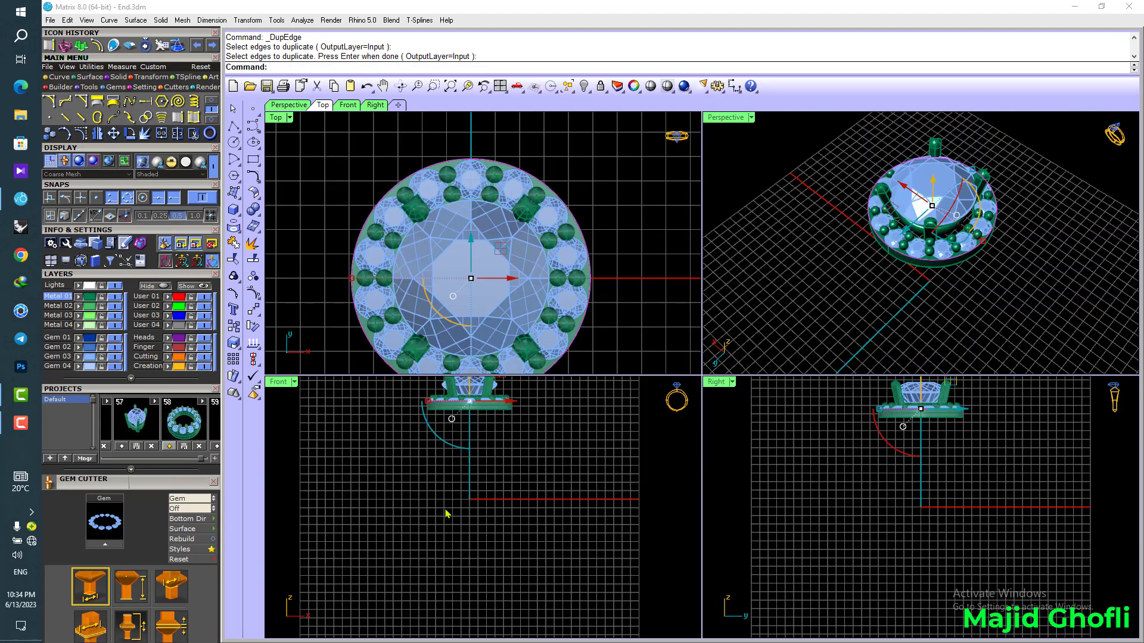
right_click_drag(450, 451, 470, 495)
scroll(470, 495, "up", 8)
scroll(470, 496, "up", 4)
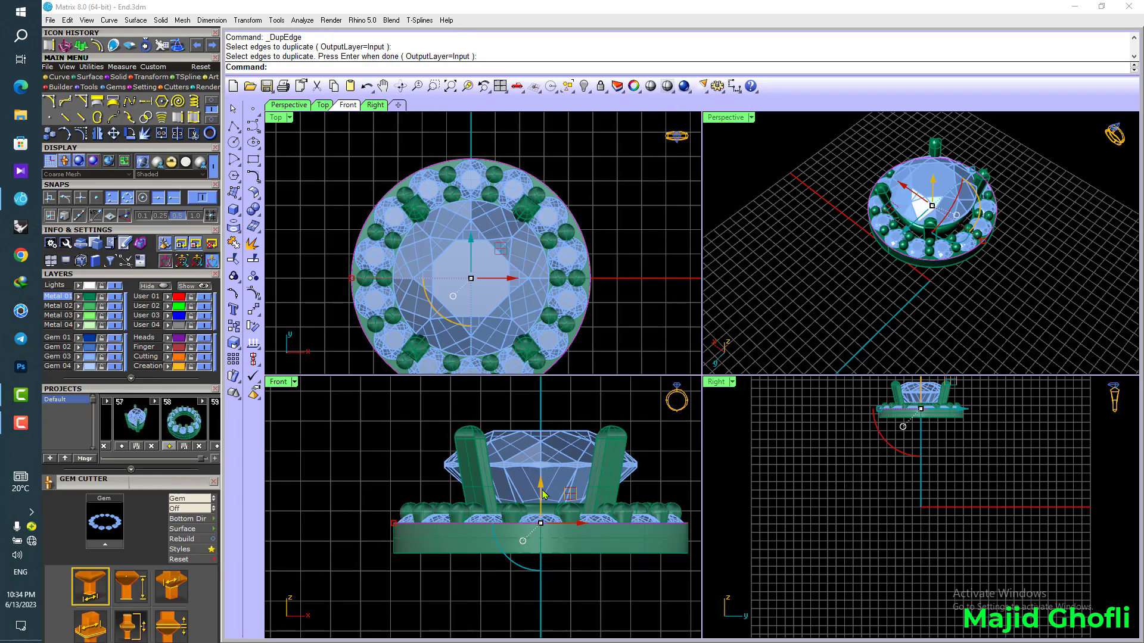
left_click_drag(542, 492, 544, 511)
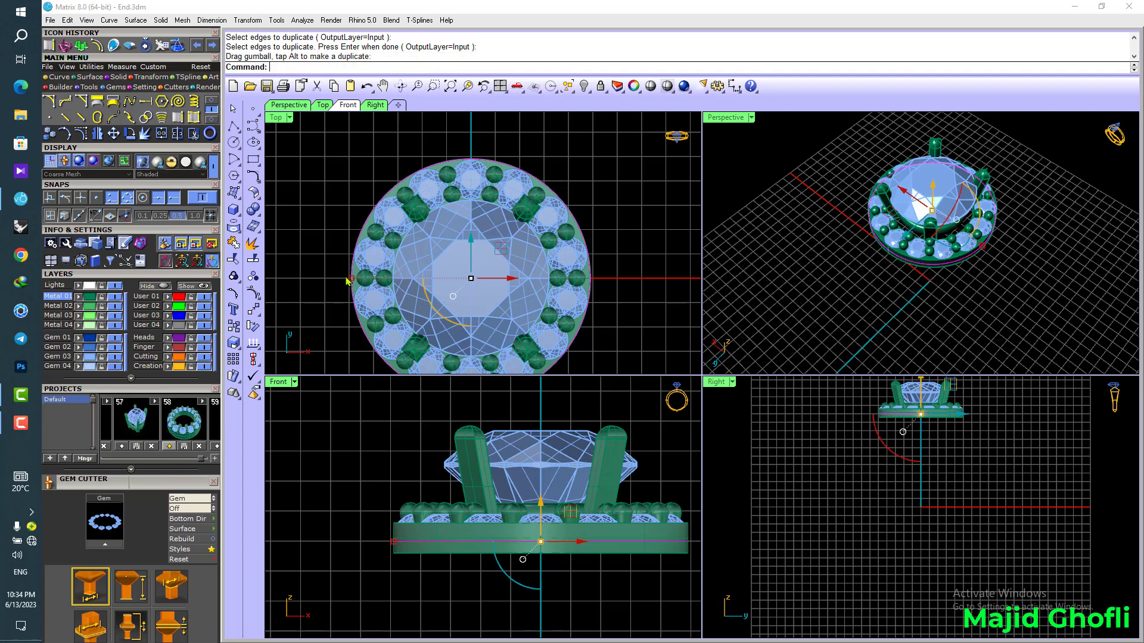
- Scale the duplicated circle up slightly in the top view, leaving a small gap outside the halo ring's edge
scroll(347, 280, "up", 3)
left_click_drag(348, 280, 349, 281)
double_click(276, 117)
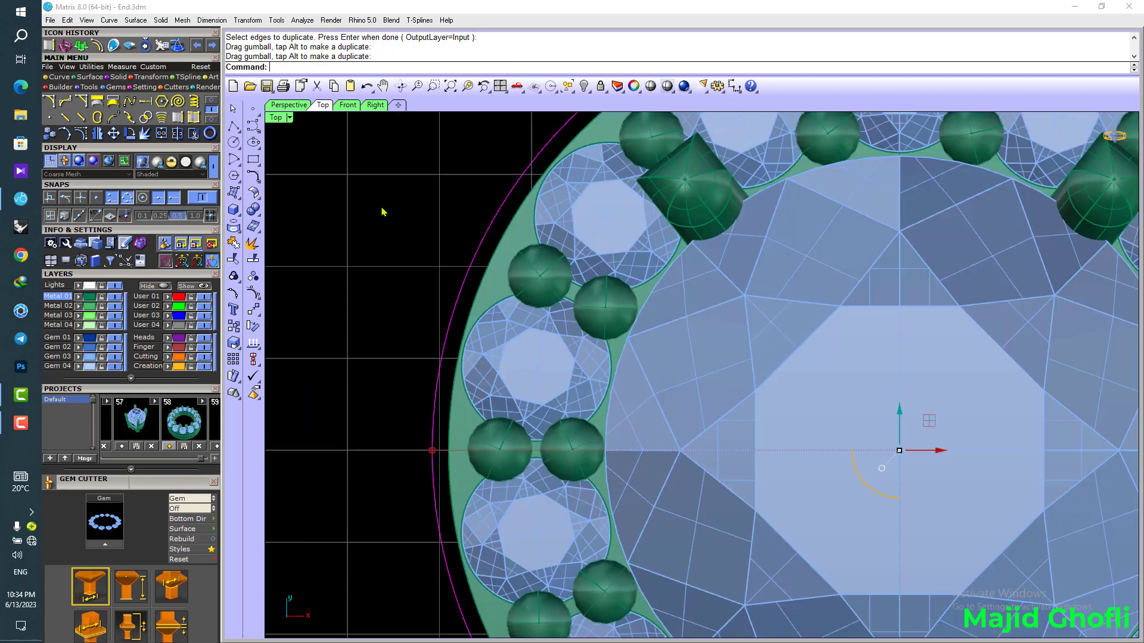
- Offset the enlarged circle outward by 1.4 to create a larger concentric circle
scroll(383, 209, "down", 3)
left_click(95, 42)
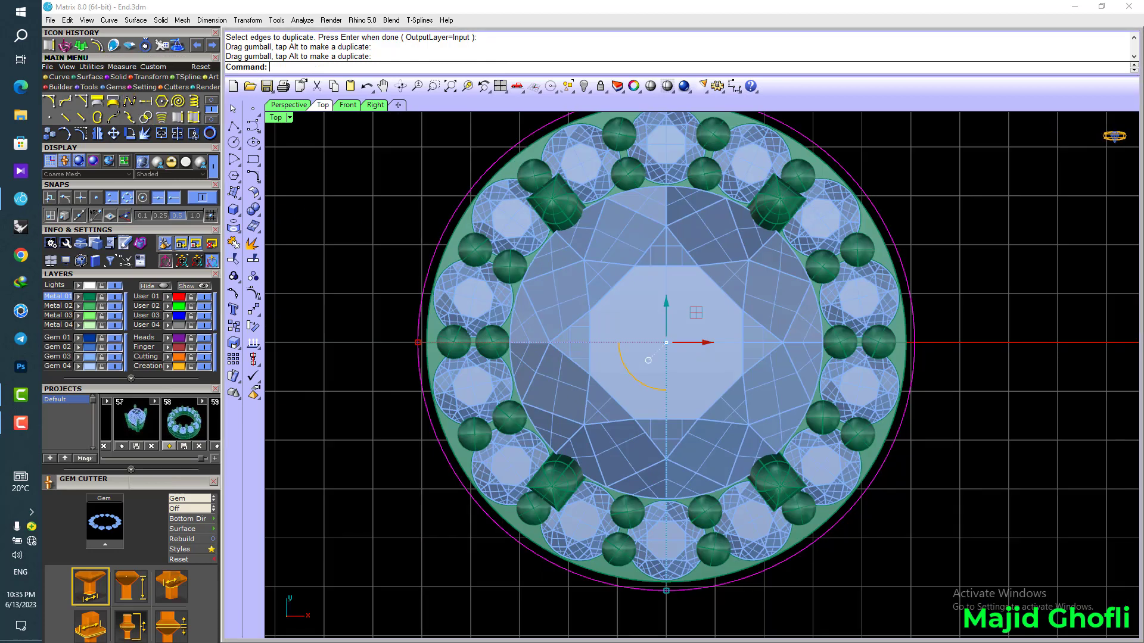
right_click_drag(321, 222, 404, 268)
type("1.4")
key("Return")
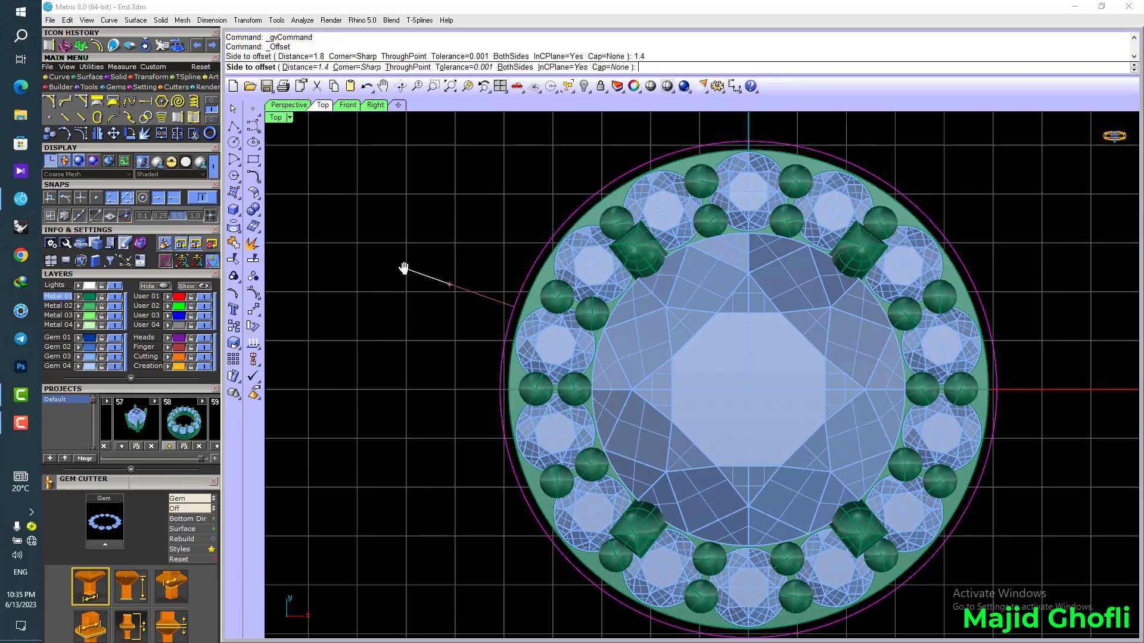
left_click(405, 272)
right_click_drag(474, 272, 457, 265)
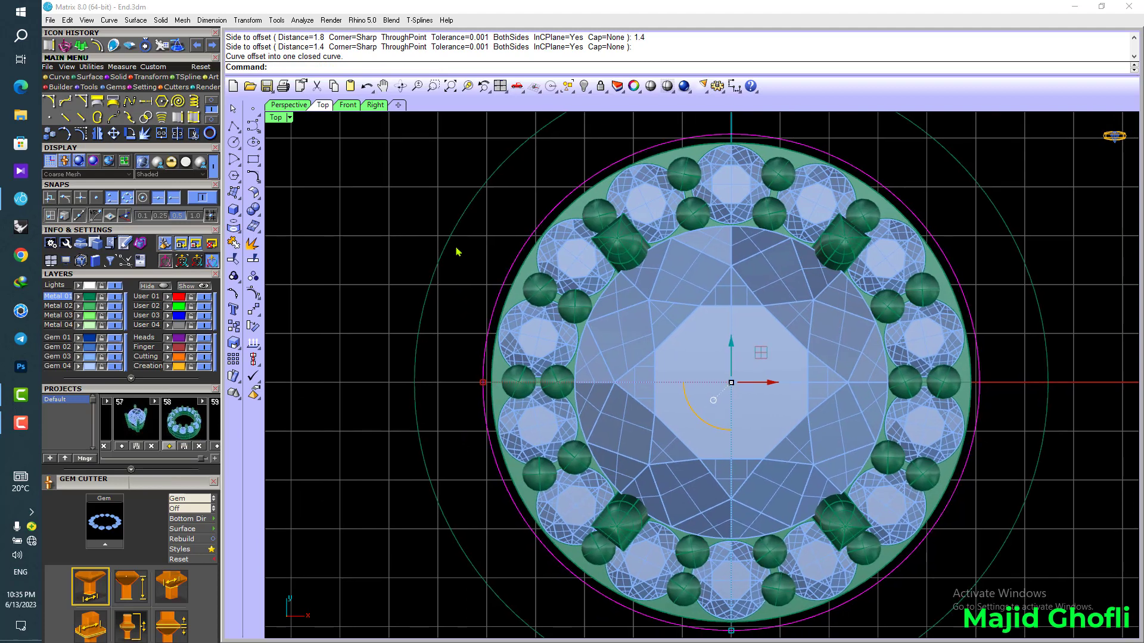
- Create one tween curve midway between the inner and outer circles
left_click(451, 241)
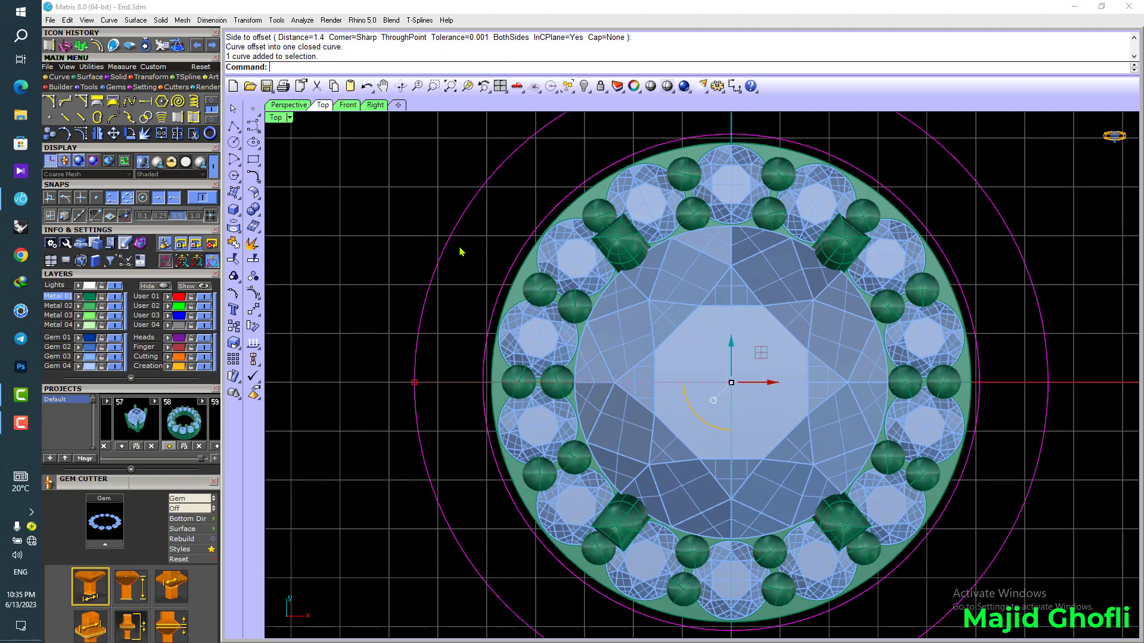
left_click(251, 179)
left_click(388, 237)
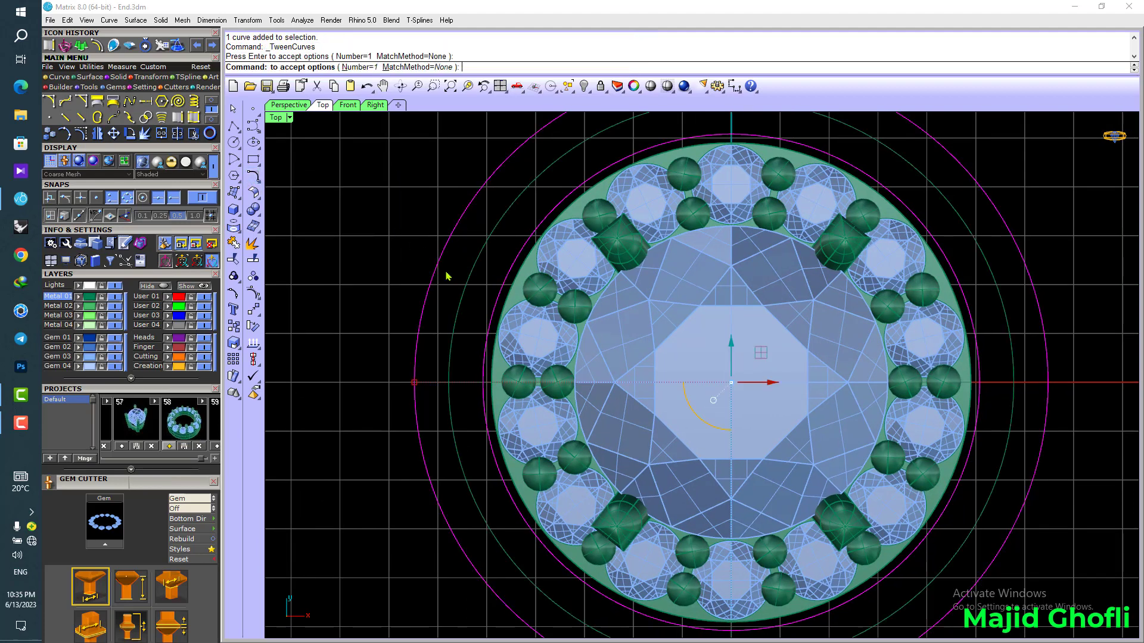
key("Return")
- Place round gems on the middle circle with Gem on Curve, culets facing down and start size 1.25 mm
key("F6")
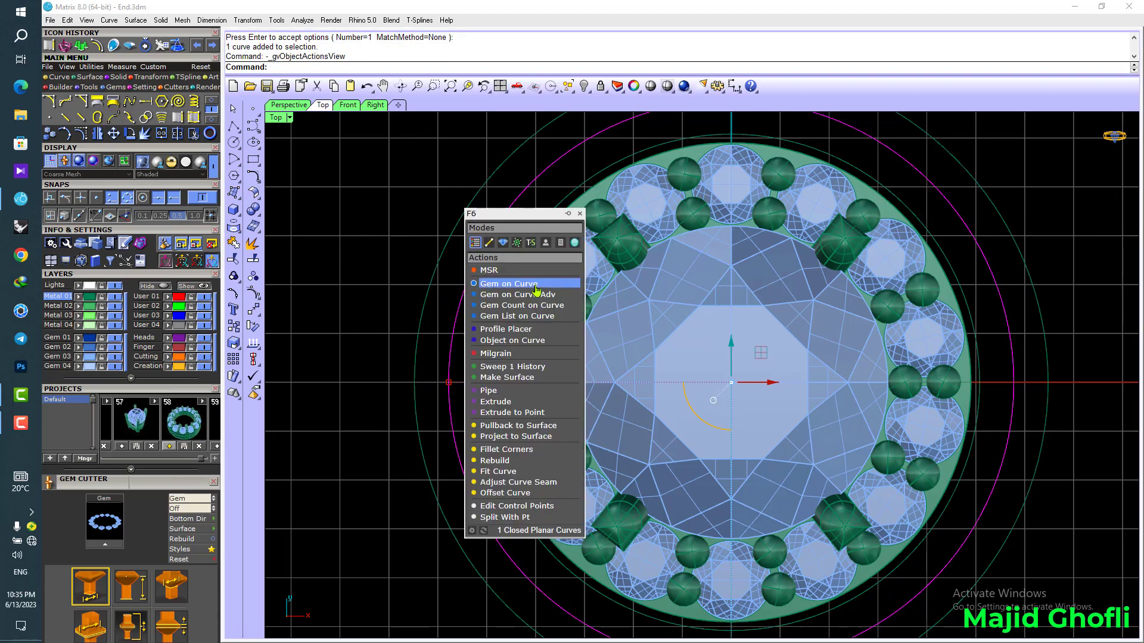
left_click(524, 283)
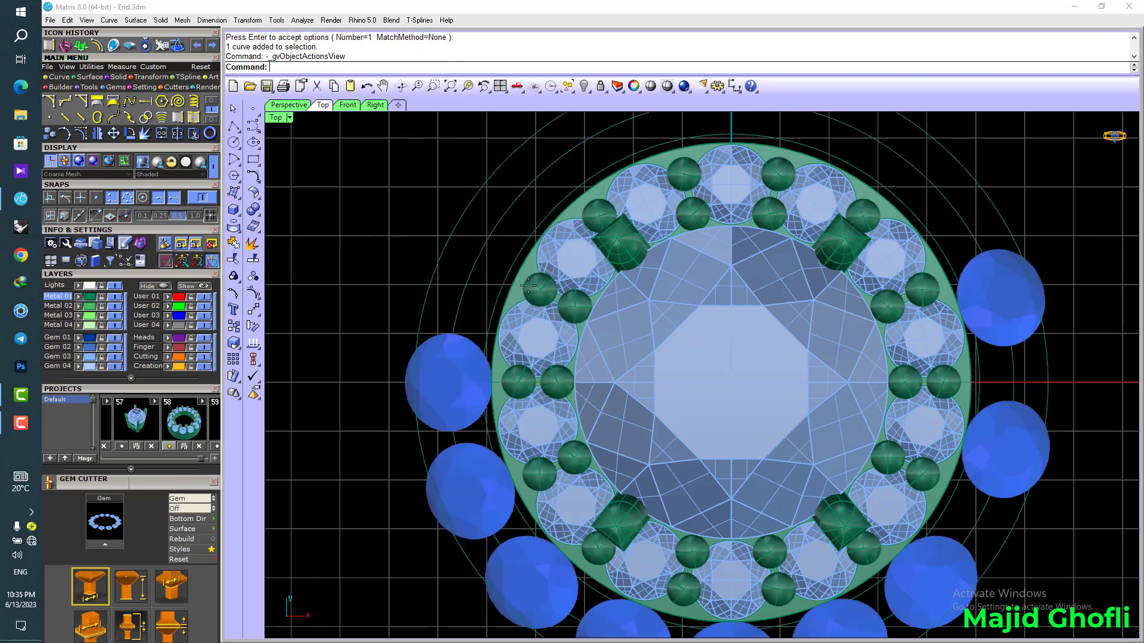
scroll(200, 459, "down", 3)
left_click(190, 390)
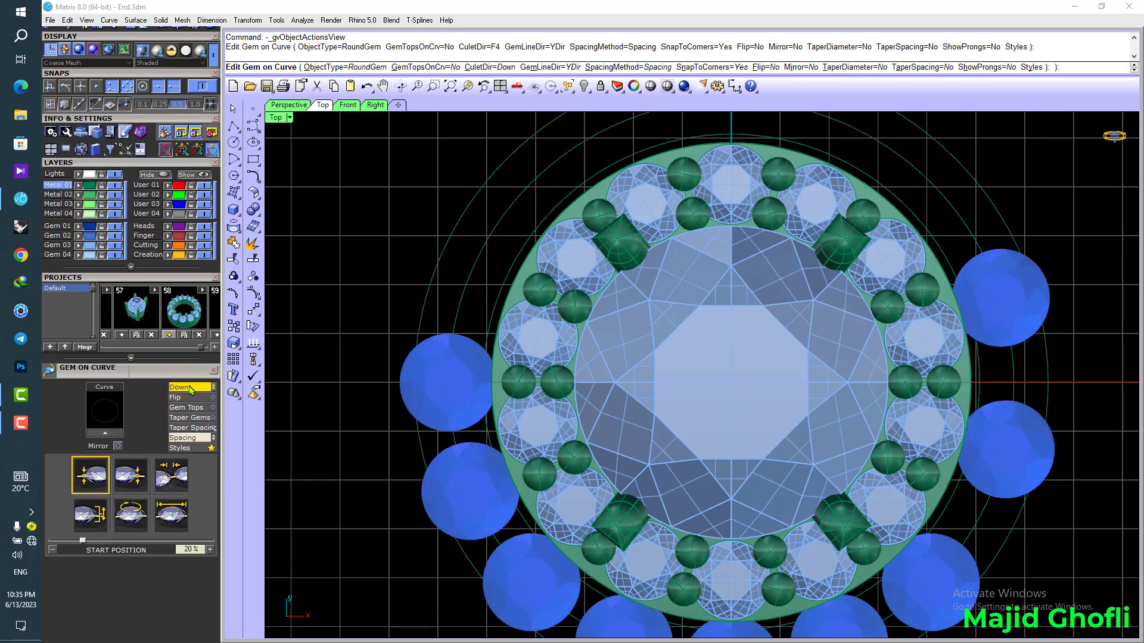
left_click(170, 520)
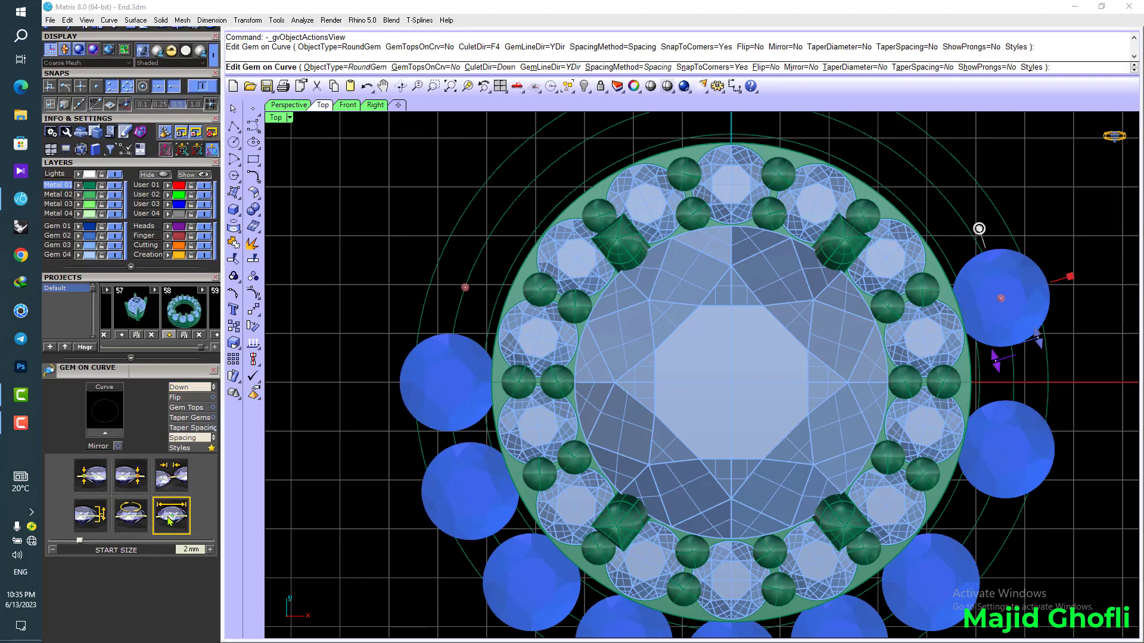
key("Return")
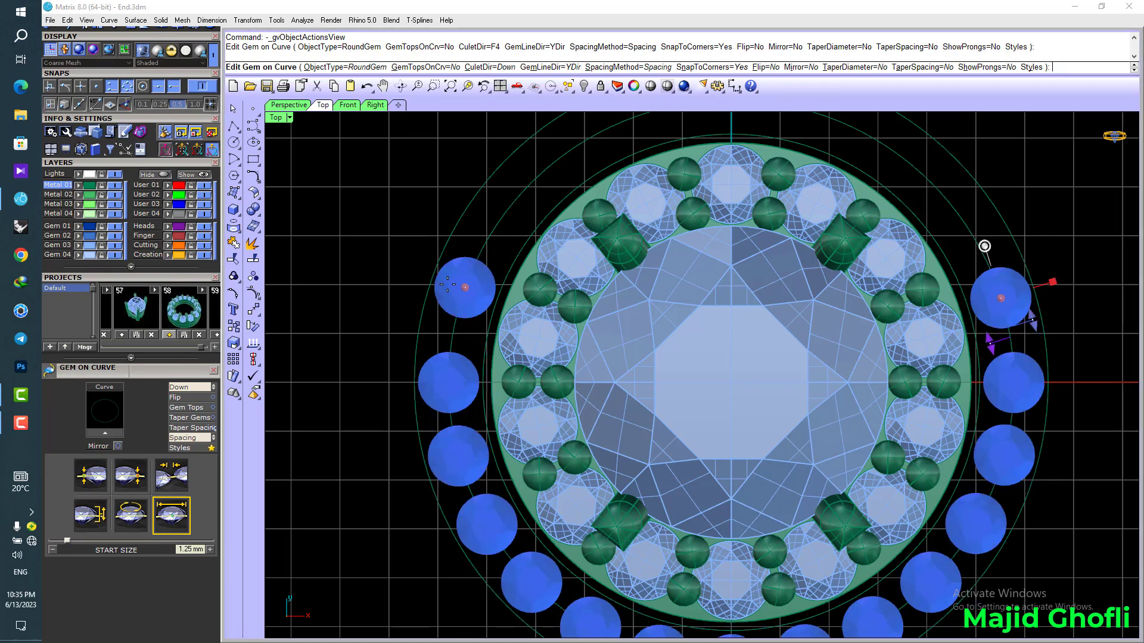
- Limit the row to three gems beside the halo with 0.1 mm spacing, start position 70.5% and end position 78.2%, and accept
left_click_drag(465, 288, 455, 315)
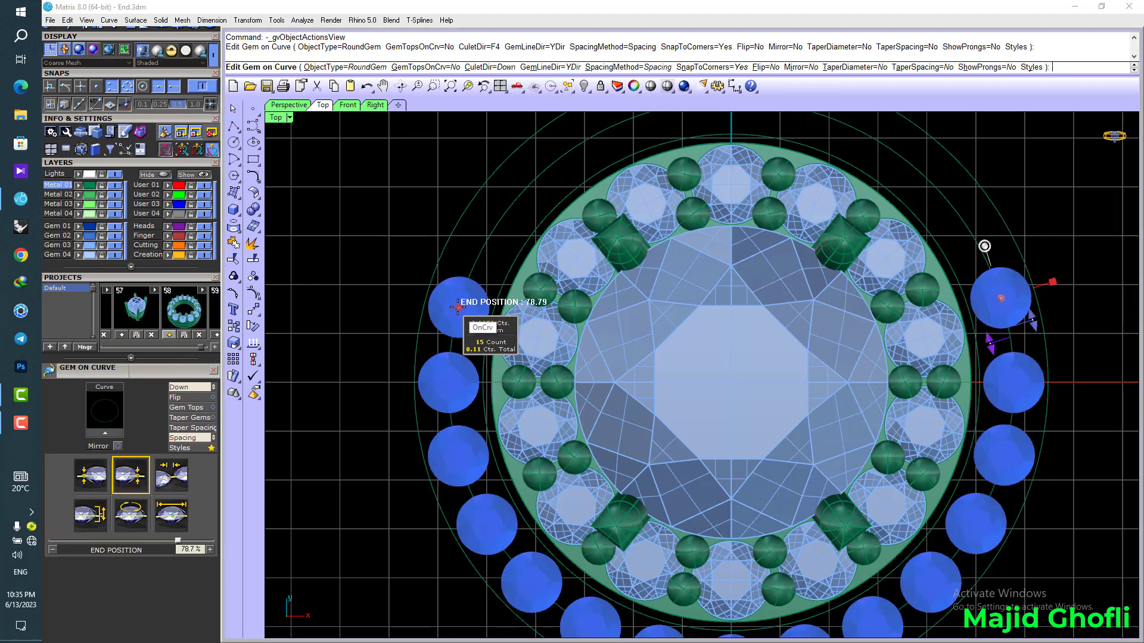
left_click(457, 310)
left_click(171, 477)
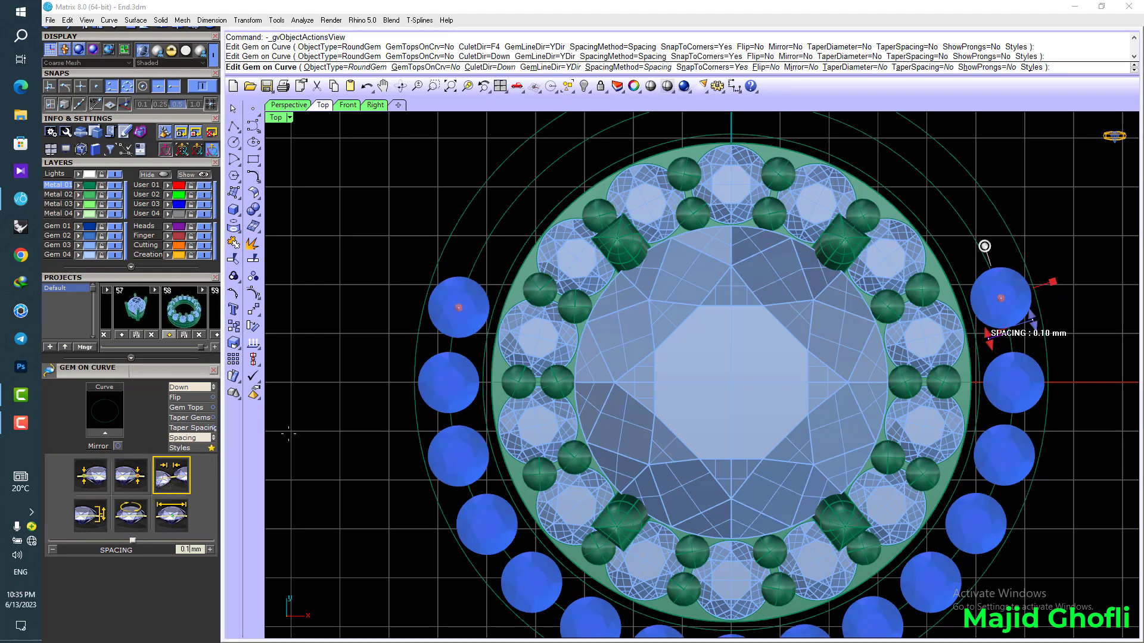
left_click_drag(984, 246, 469, 502)
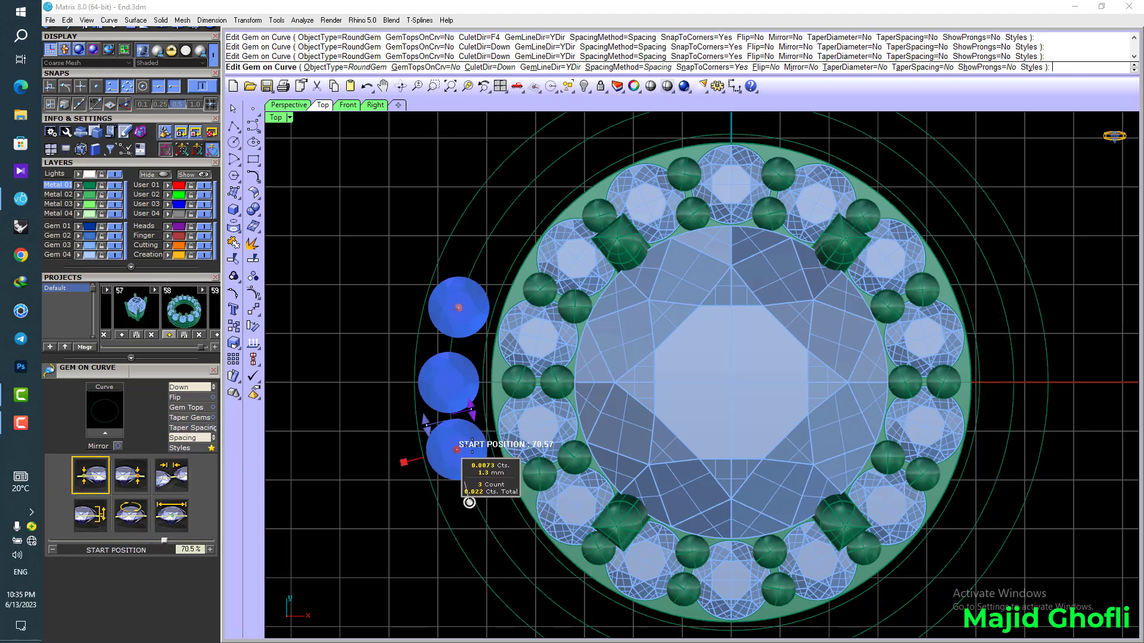
scroll(469, 399, "up", 2)
left_click_drag(459, 256, 451, 269)
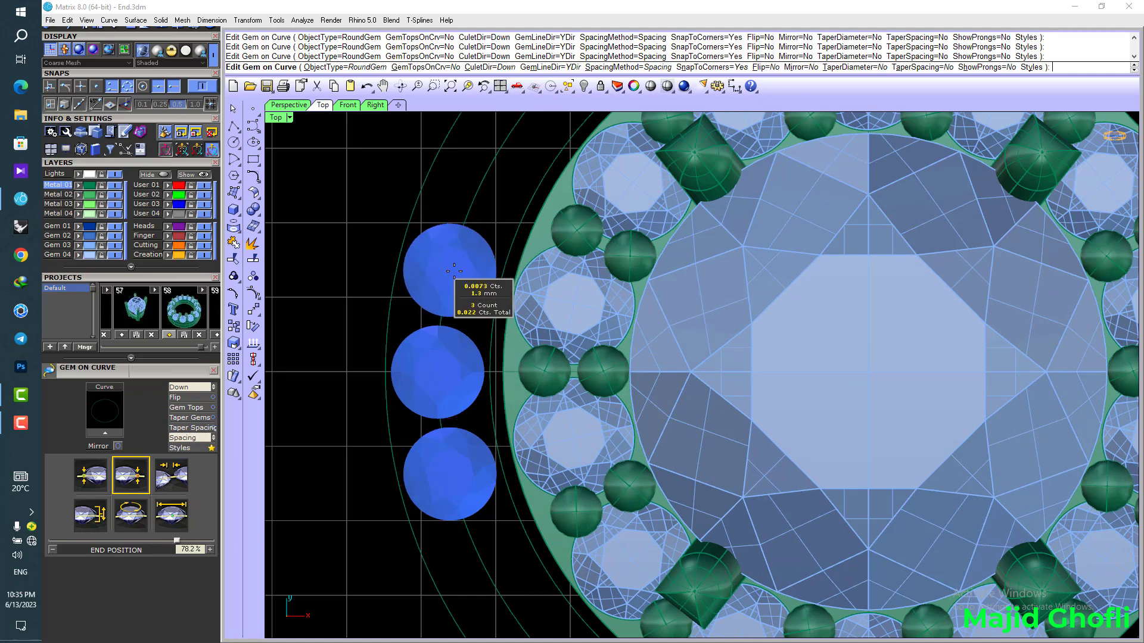
key("Return")
- Polar array the three-gem group around the origin with 8 items over 360 degrees
scroll(453, 288, "down", 2)
scroll(452, 288, "down", 2)
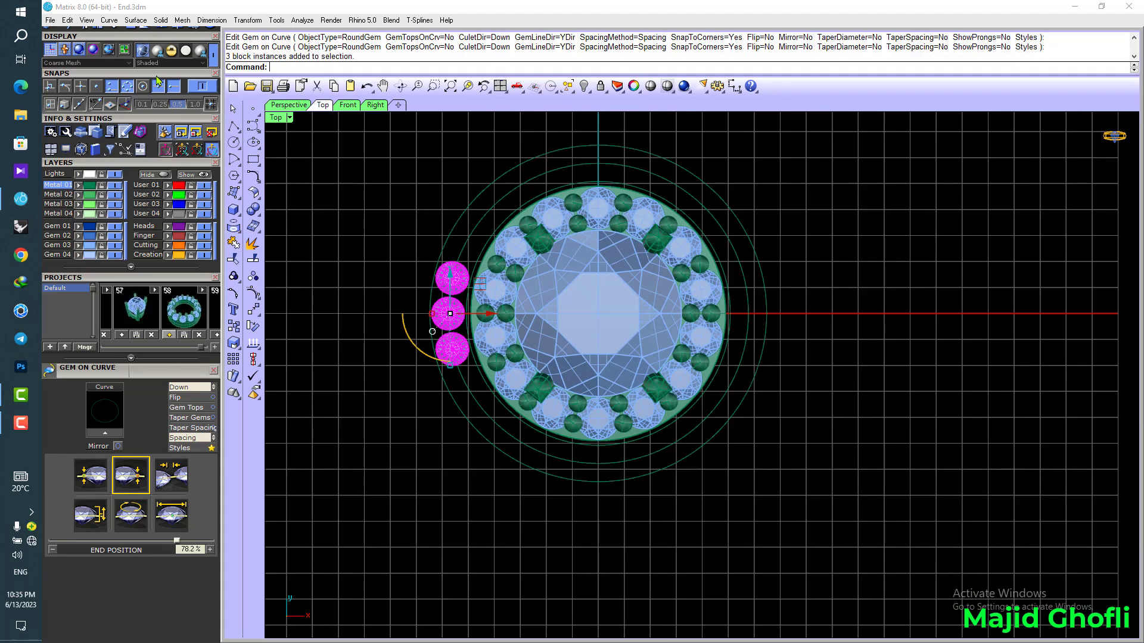
left_click_drag(156, 70, 164, 185)
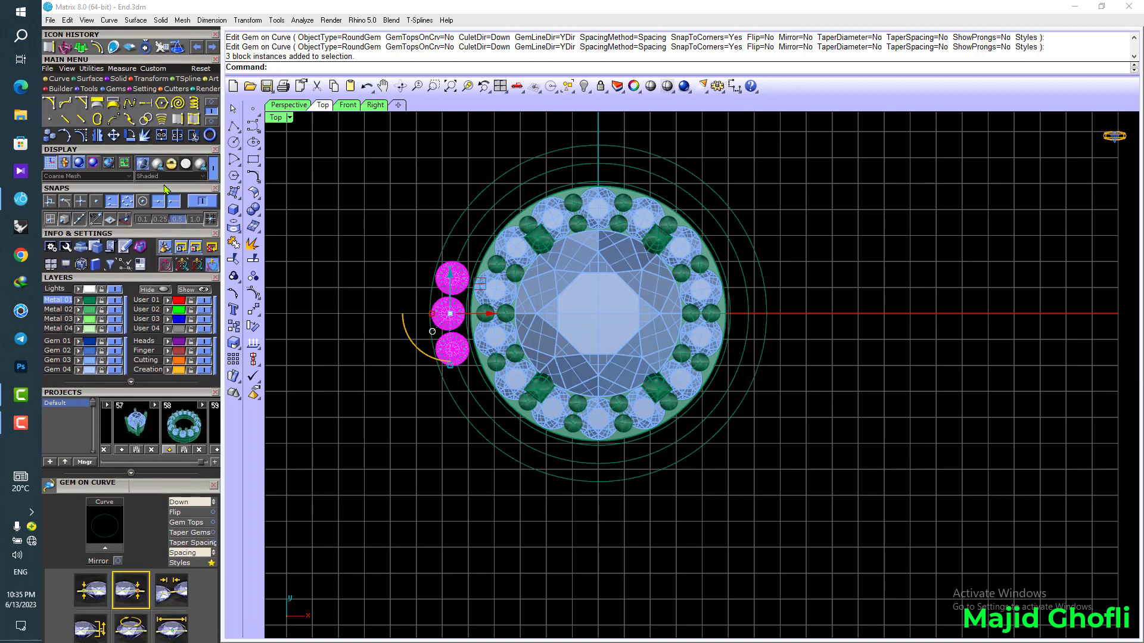
left_click(151, 78)
left_click(177, 101)
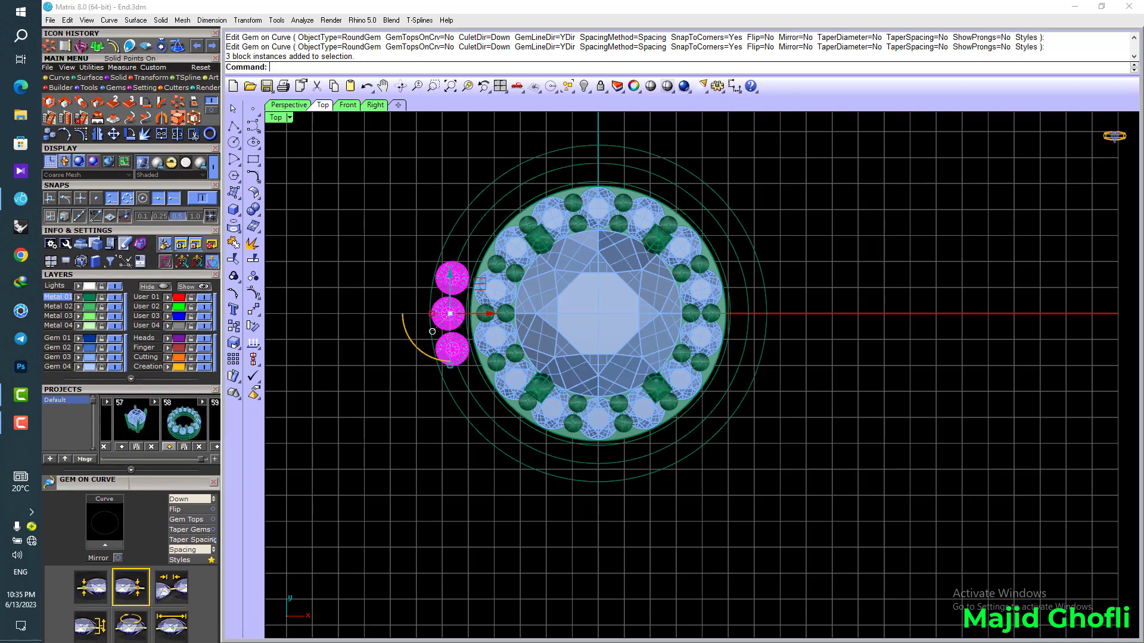
type("0")
type("8")
key("Return")
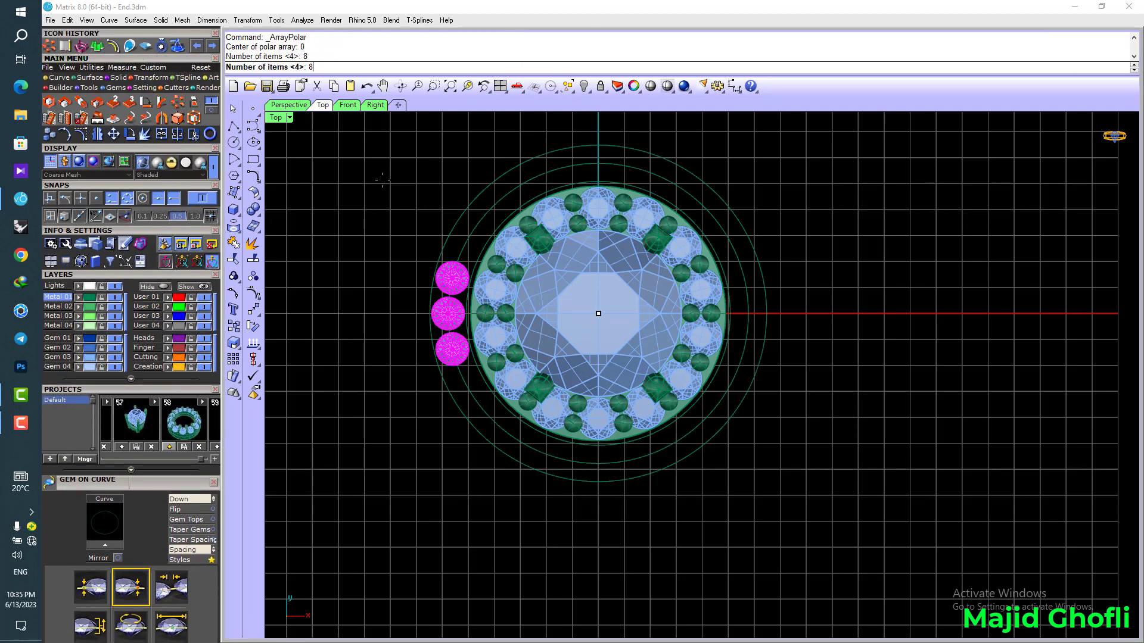
key("Return")
key("Return")
key("Escape")
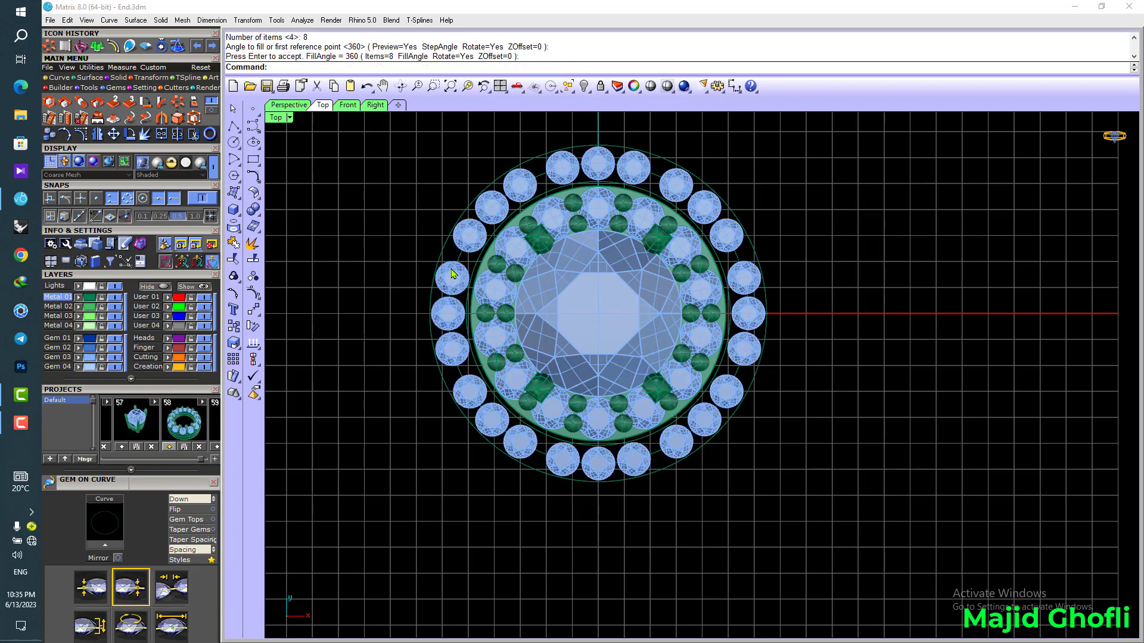
- Draw a direction arc around the upper end of the left three-gem group, and mirror it across the X axis
scroll(452, 270, "up", 6)
left_click(459, 292)
scroll(461, 293, "up", 4)
mouse_move(462, 296)
right_mouse_down()
mouse_move(440, 288)
mouse_move(448, 298)
right_mouse_up()
left_click(60, 78)
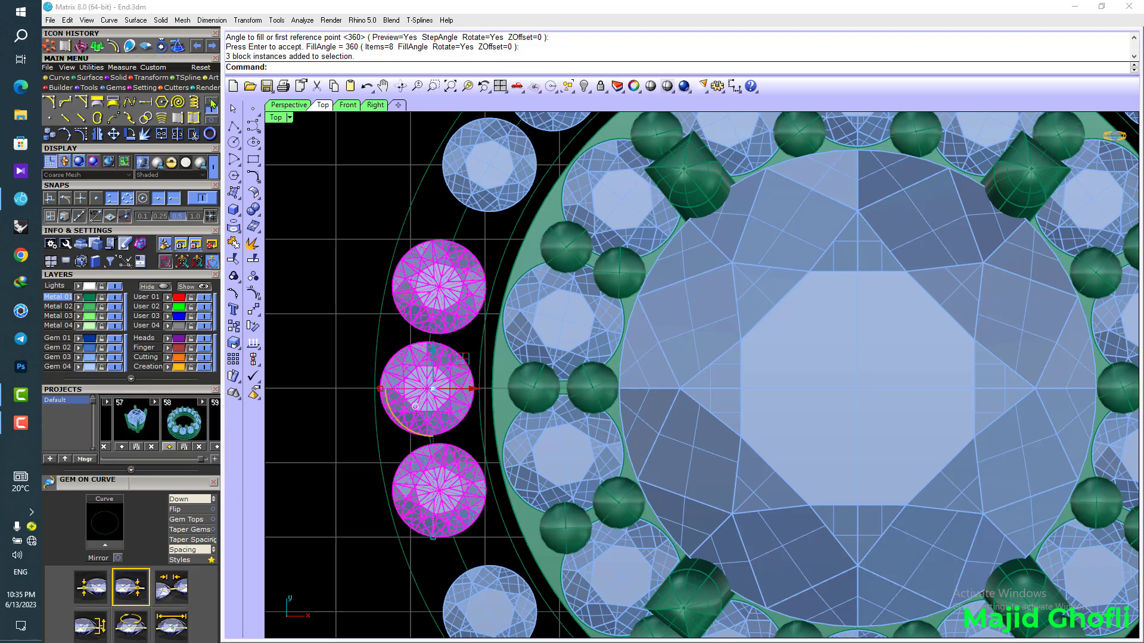
left_click(212, 104)
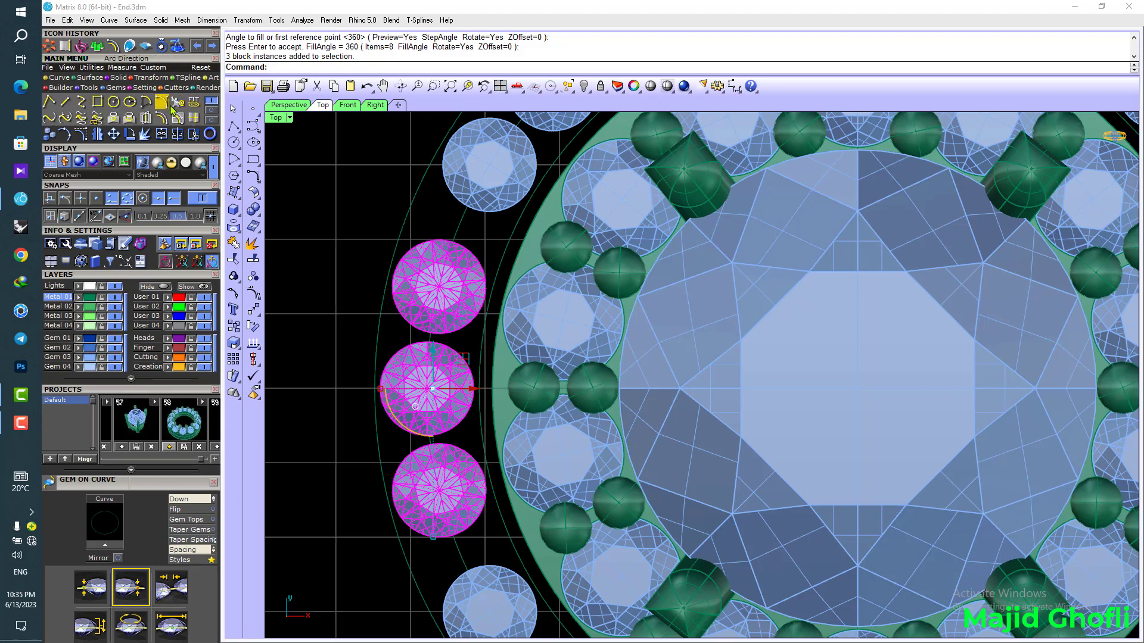
left_click(401, 231)
left_click(499, 264)
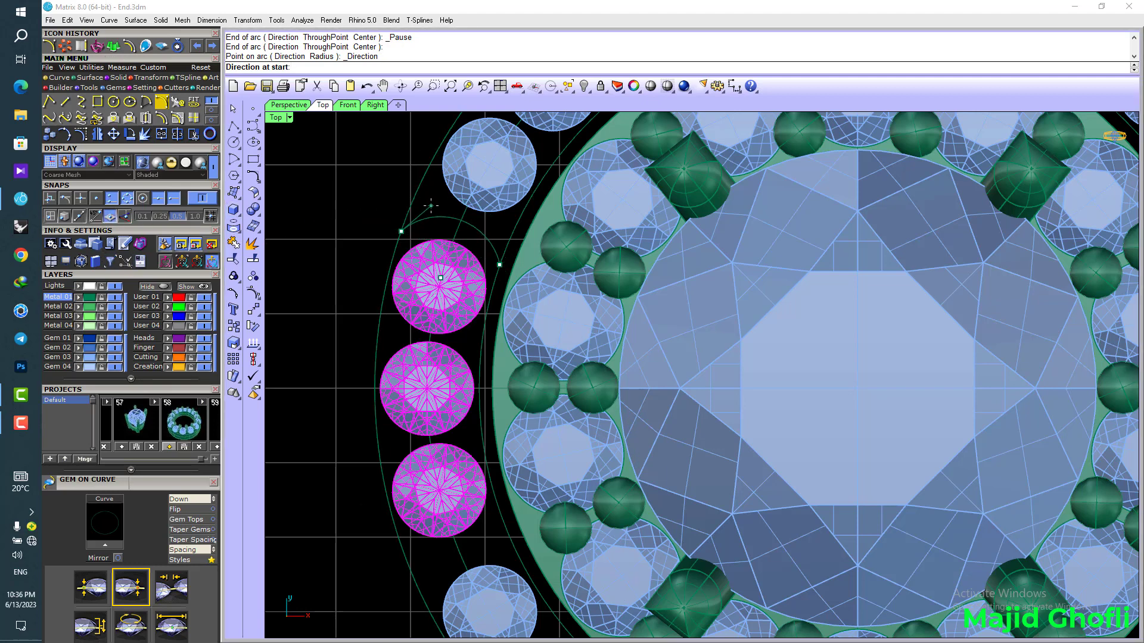
left_click(431, 206)
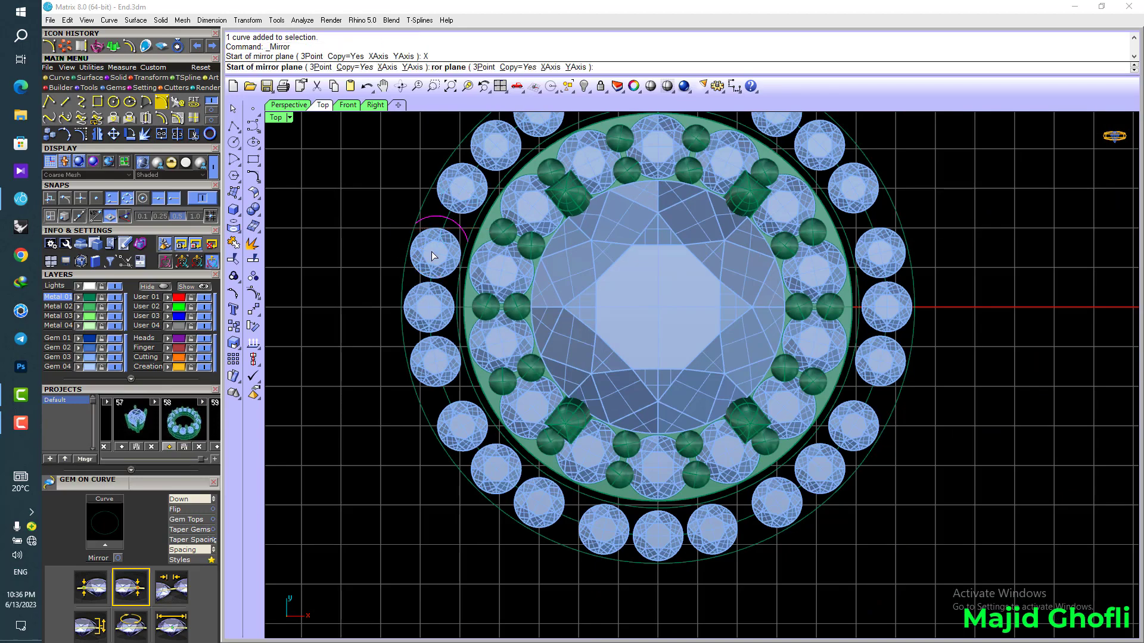
- Trim the two arcs and the inner and outer circles to an outline around the left three gems, and join it into one closed curve
scroll(462, 341, "up", 4)
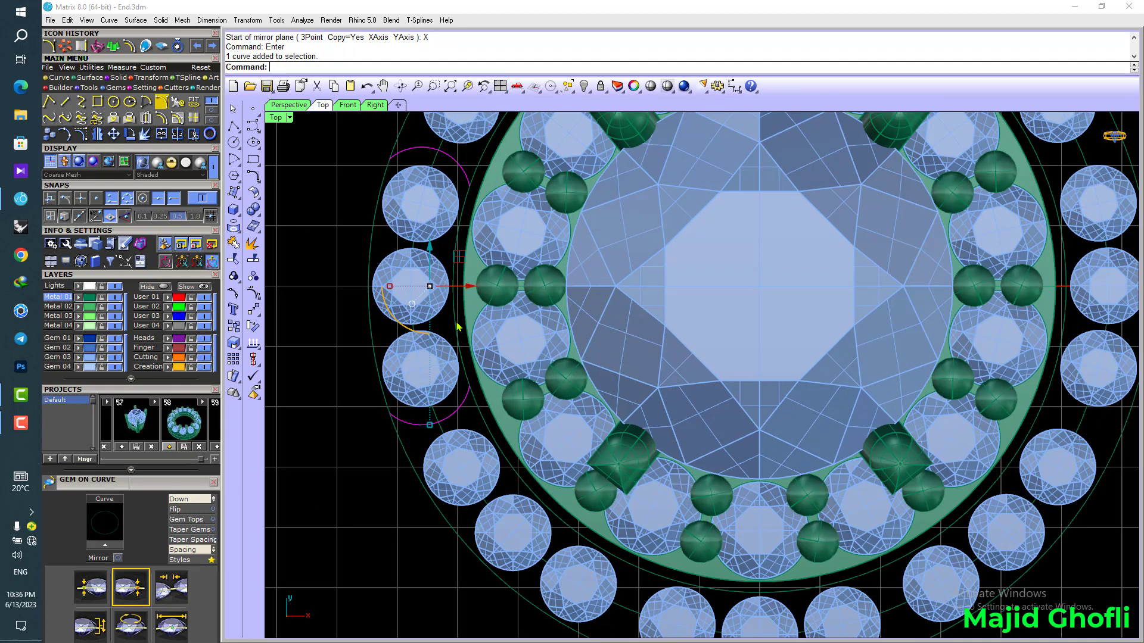
left_click(372, 323)
left_click(372, 322)
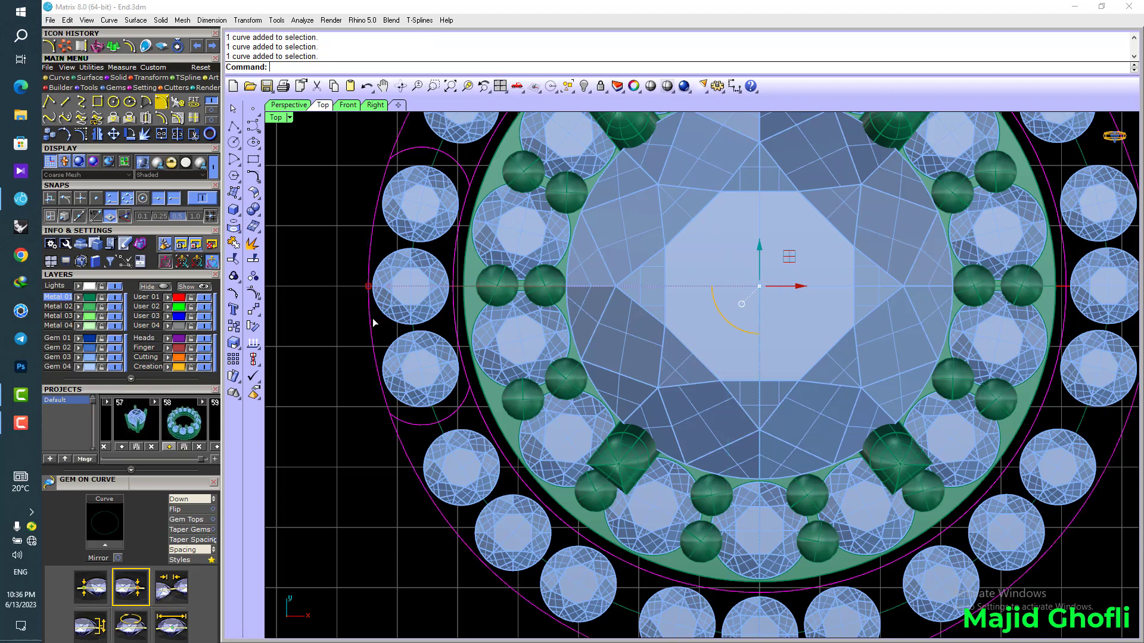
left_click(193, 136)
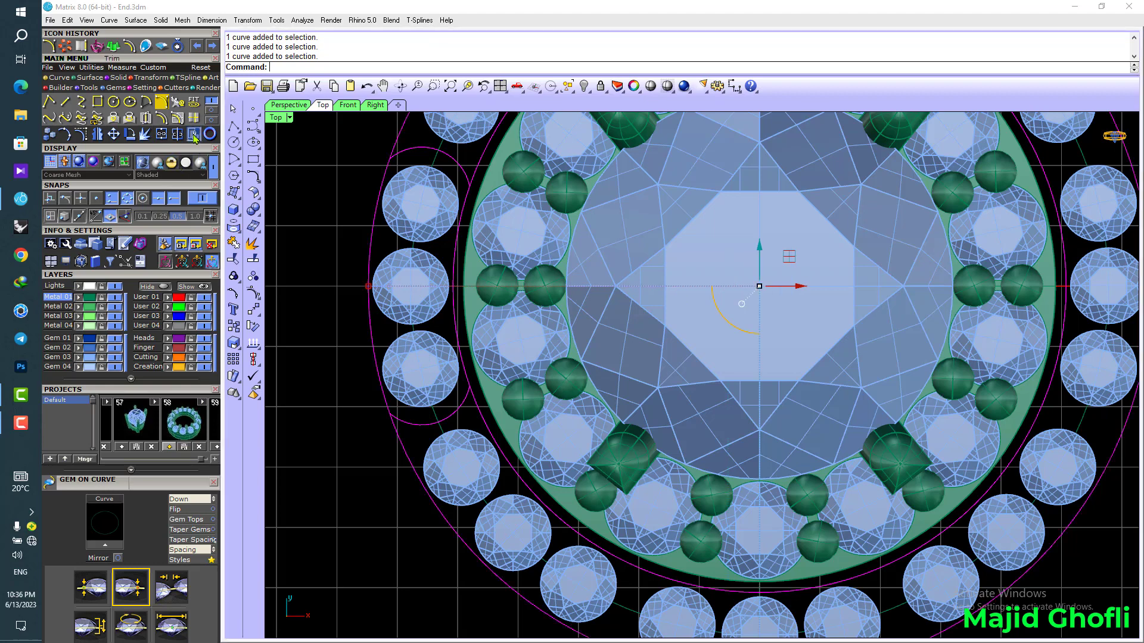
left_click(399, 138)
left_click(477, 158)
scroll(295, 244, "down", 4)
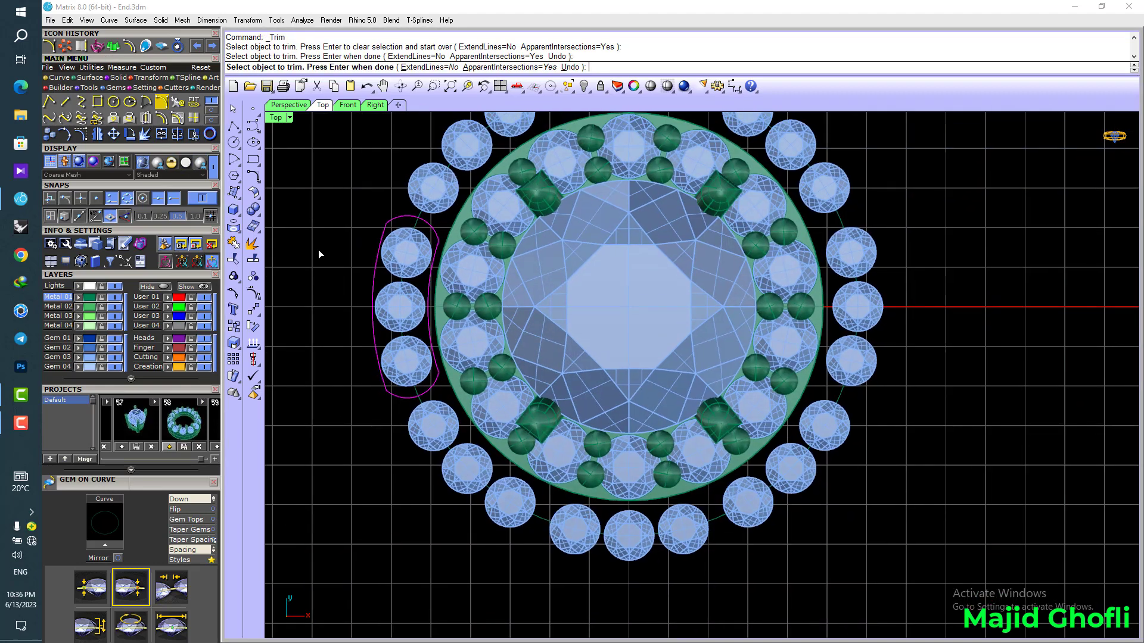
key("Return")
key("ctrl+j")
- Show the control points of the outline around the left three gems and move its two inner-side points toward the halo
scroll(376, 250, "up", 4)
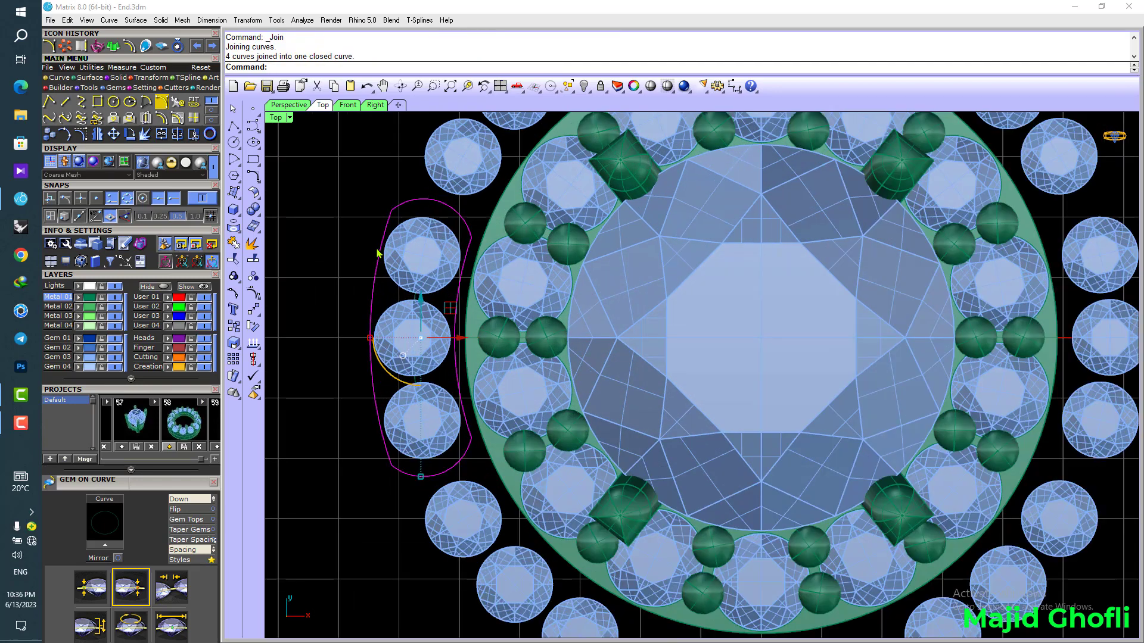
left_click(98, 135)
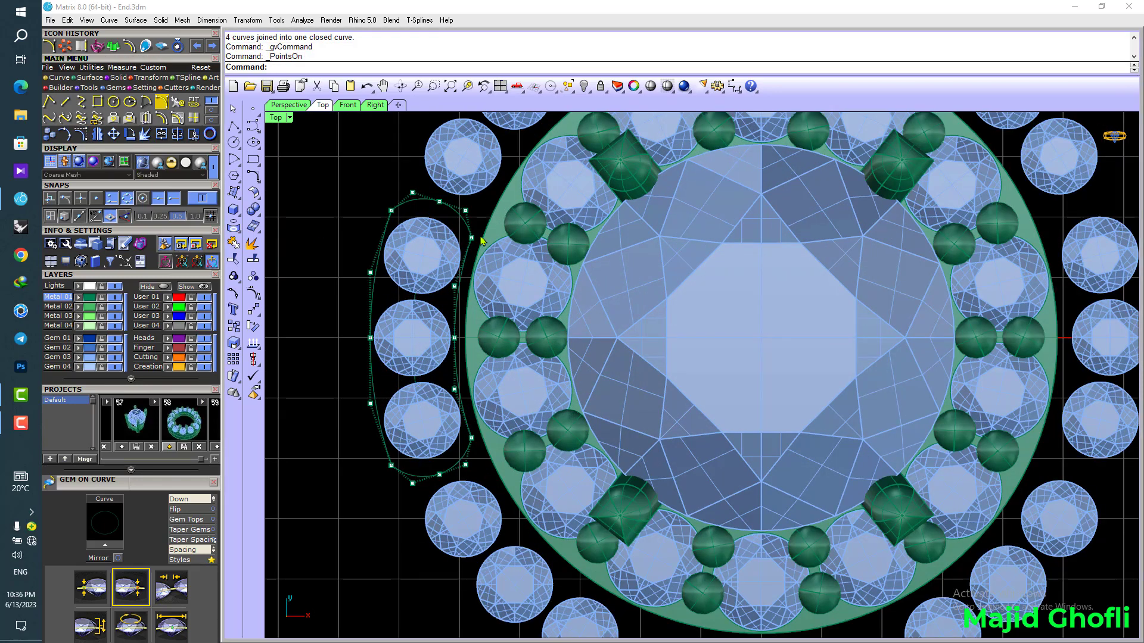
left_click_drag(480, 250, 480, 251)
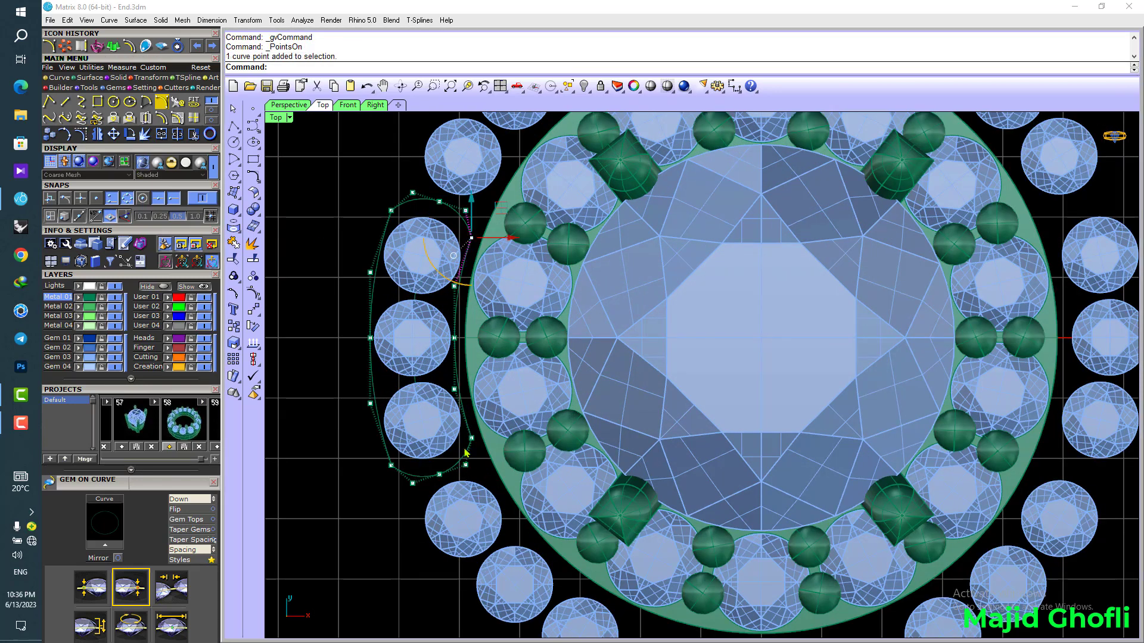
scroll(467, 453, "up", 2)
left_click(477, 393, "shift")
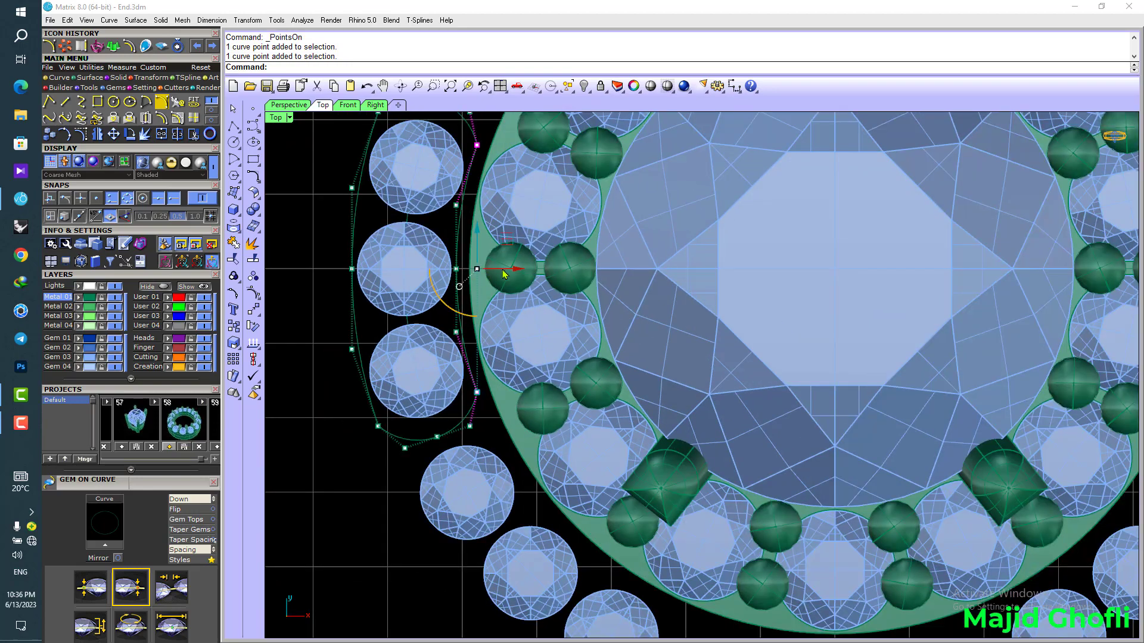
left_click_drag(503, 274, 526, 274)
scroll(502, 274, "down", 2)
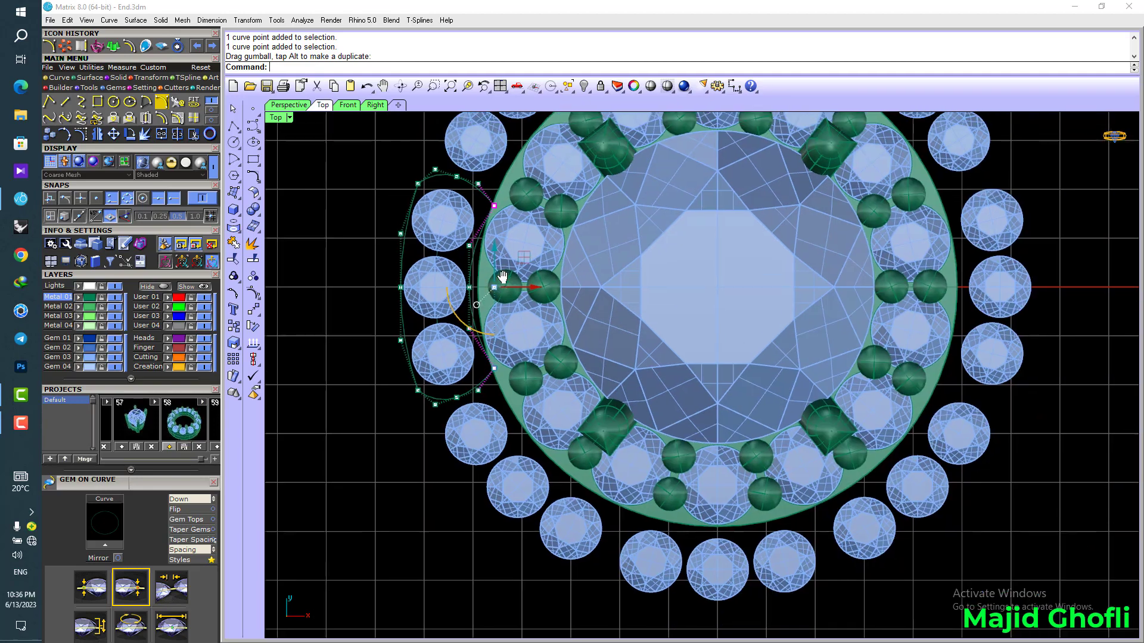
- Ungroup the left three gems and move the upper gem slightly toward the halo
scroll(506, 280, "up", 2)
right_click_drag(437, 187, 436, 203)
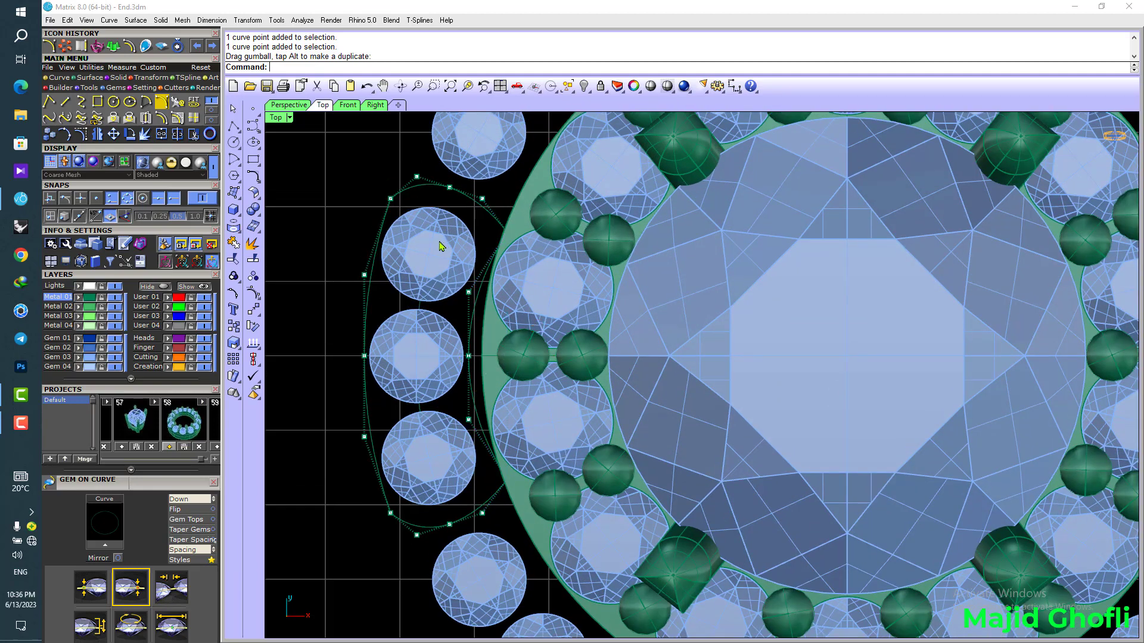
left_click(440, 246)
scroll(444, 249, "up", 2)
key("ctrl+shift+g")
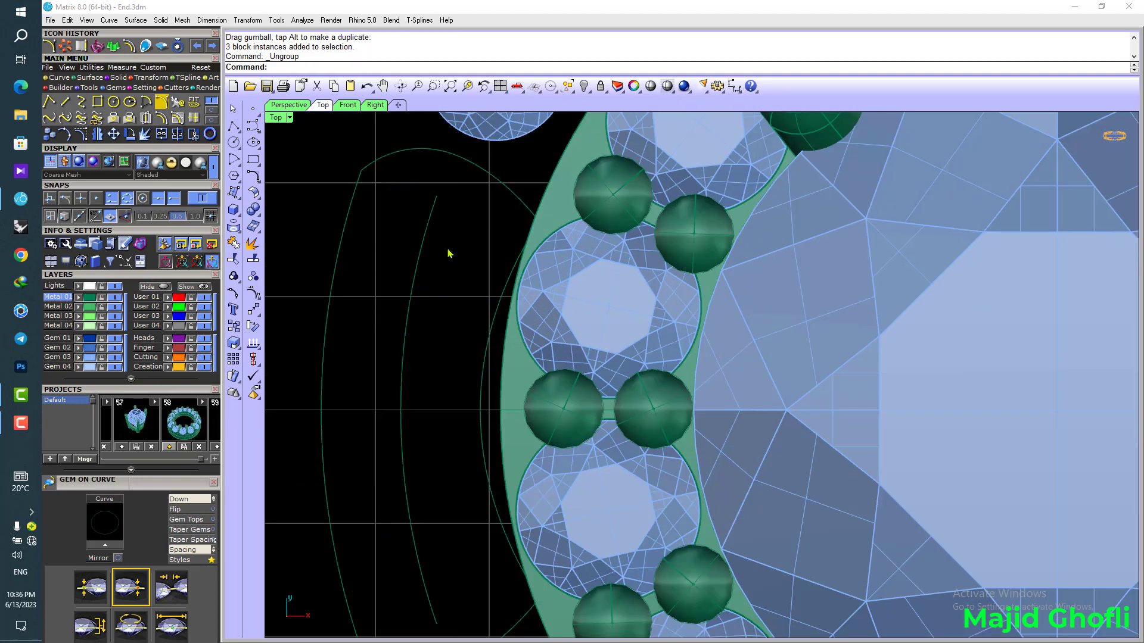
left_click(447, 249)
left_click_drag(448, 224, 457, 222)
scroll(455, 224, "down", 4)
right_click_drag(449, 353, 442, 329)
- Delete the lower gem of the left group and mirror the upper gem across the X axis in its place
left_click(435, 415)
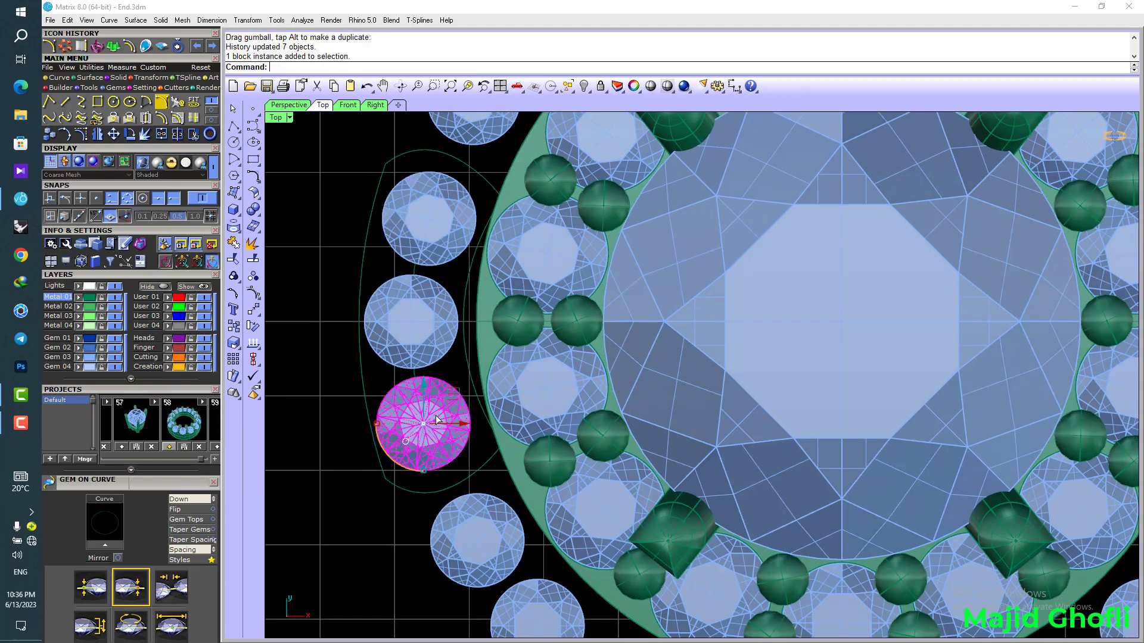
key("Delete")
left_click(421, 222)
key("F6")
key("Escape")
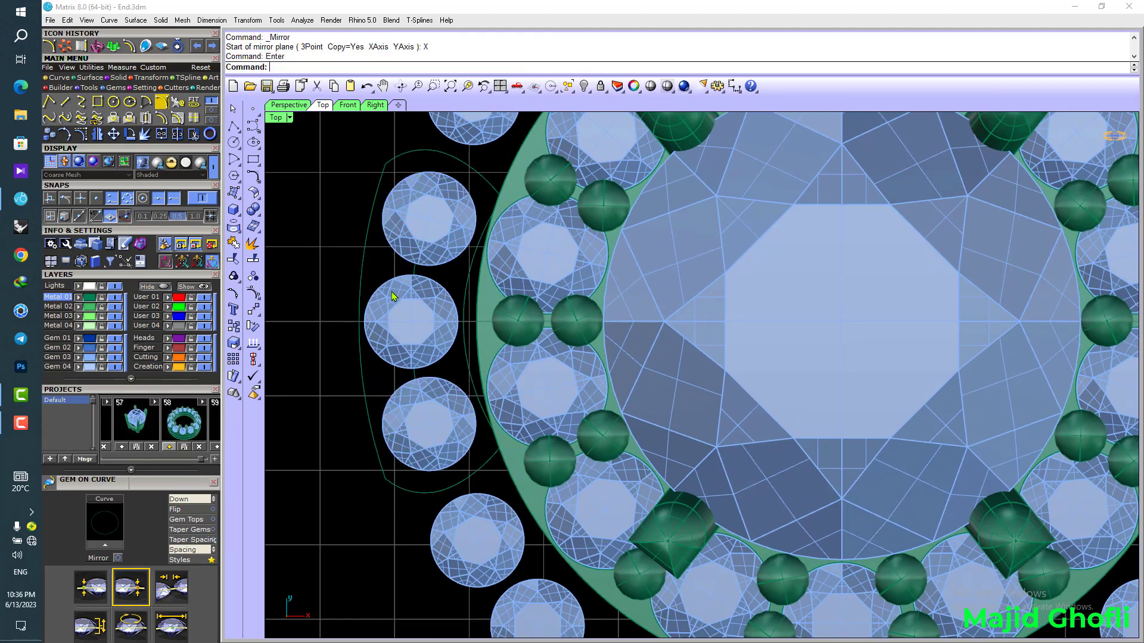
- Move the outline's outer middle control point slightly outward and shift the middle gem slightly away from the halo
right_click_drag(393, 296, 407, 306)
left_click(388, 289)
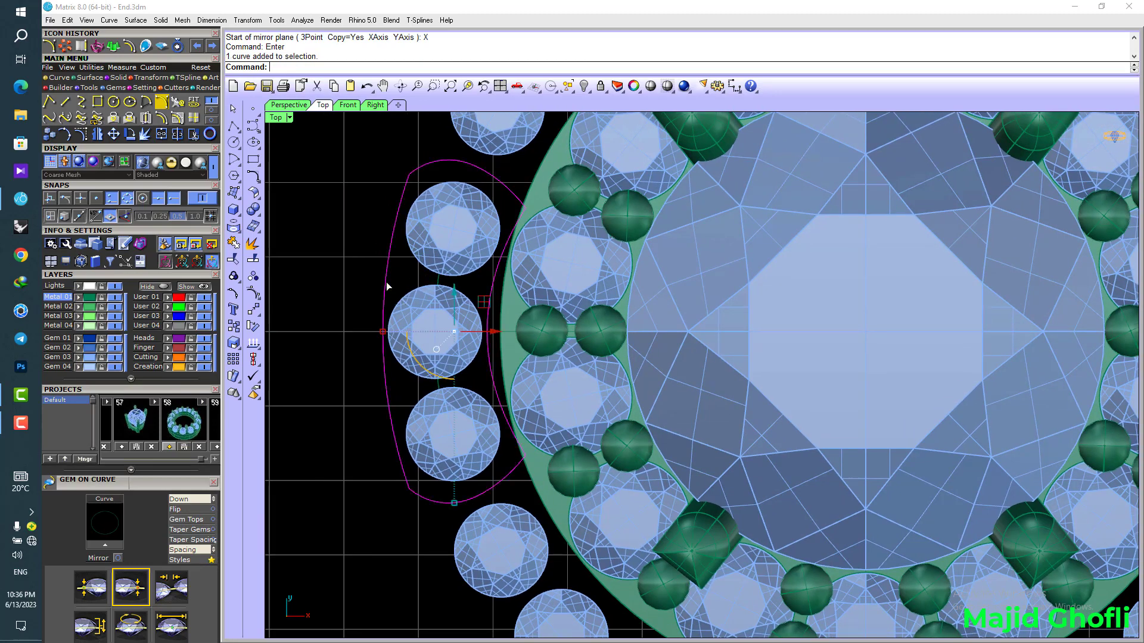
left_click(106, 159)
scroll(406, 332, "up", 2)
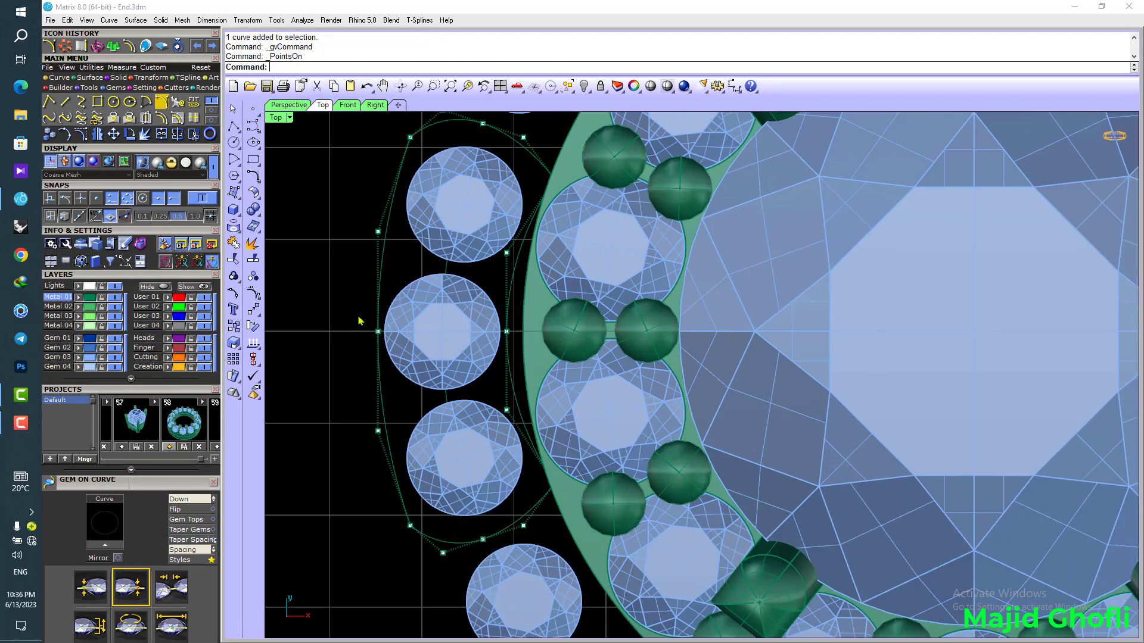
left_click_drag(334, 304, 462, 329)
scroll(470, 339, "up", 2)
left_click(465, 331)
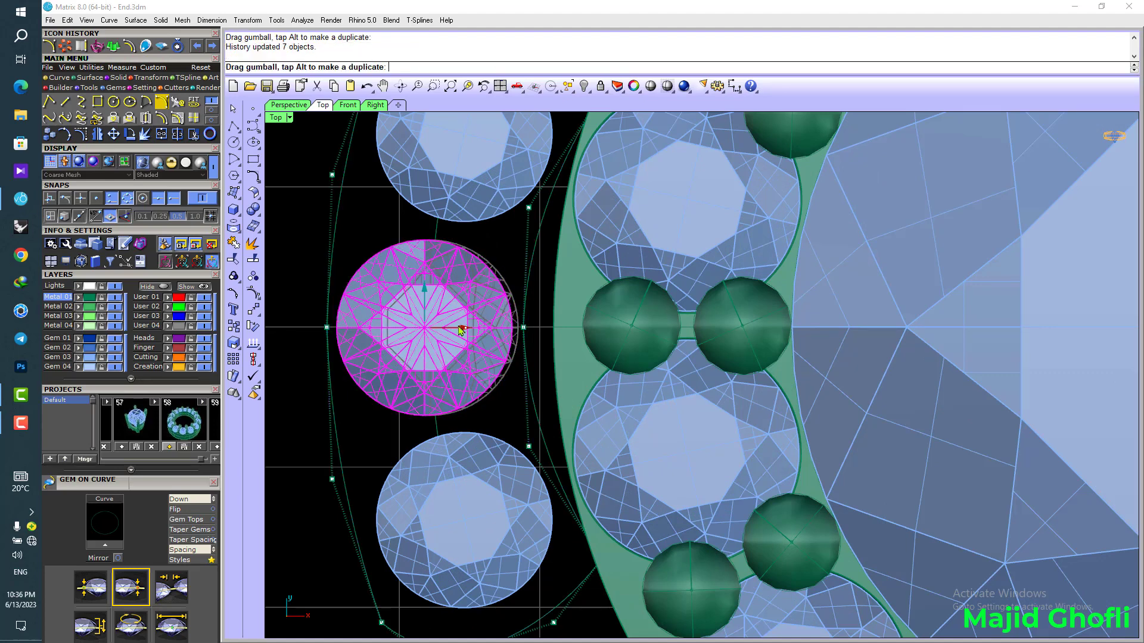
scroll(463, 325, "down", 2)
key("Escape")
scroll(485, 307, "down", 2)
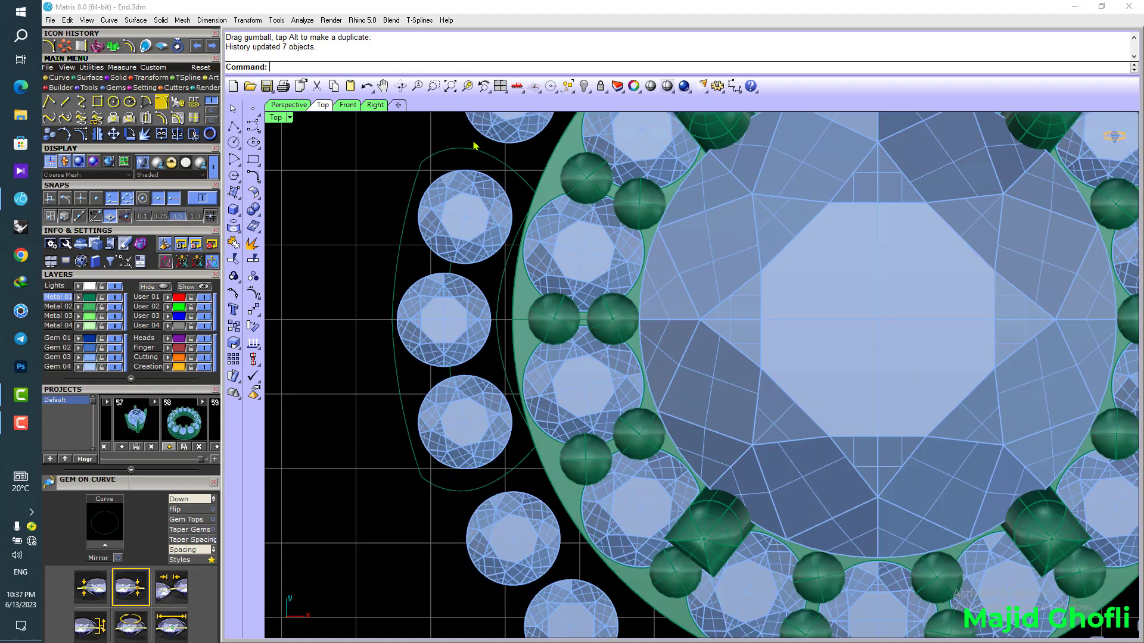
- Rebuild the outline curve with 30 points and degree 5, and show its control points
left_click(179, 103)
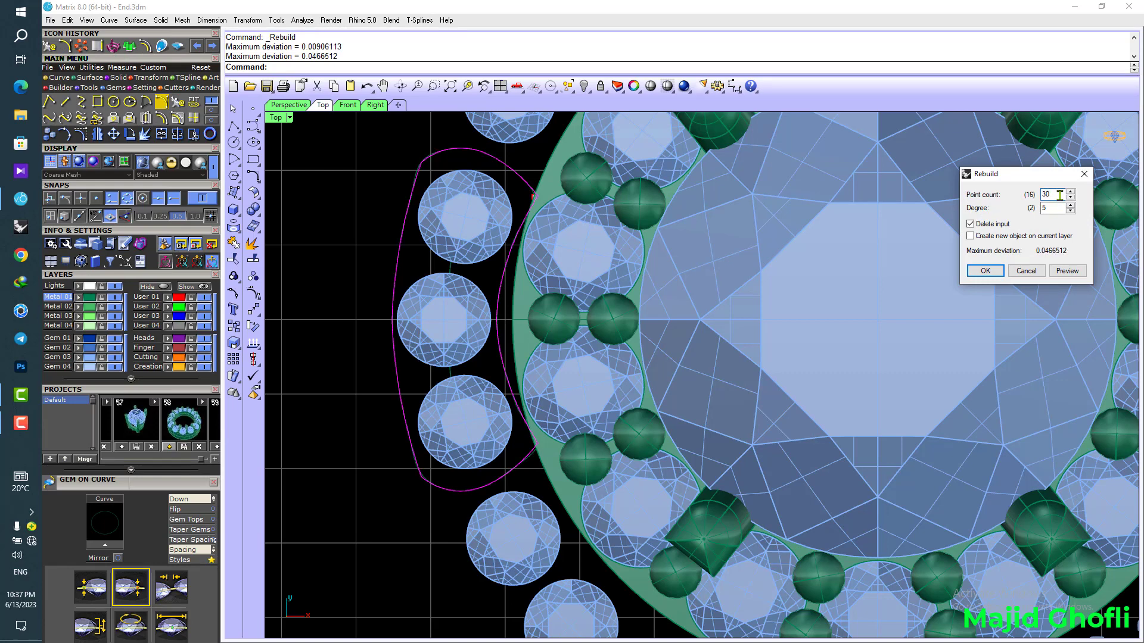
left_click(985, 271)
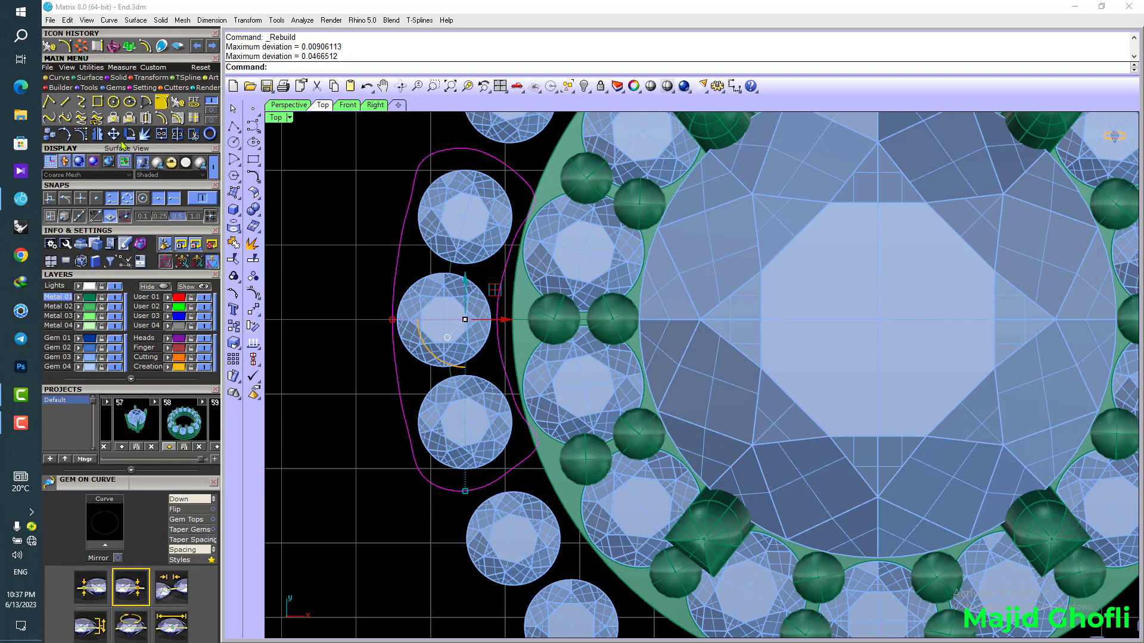
left_click(82, 135)
- Move a matching pair of outer-side outline points outward, and a pair of inner-side points away from the halo
left_click(416, 193)
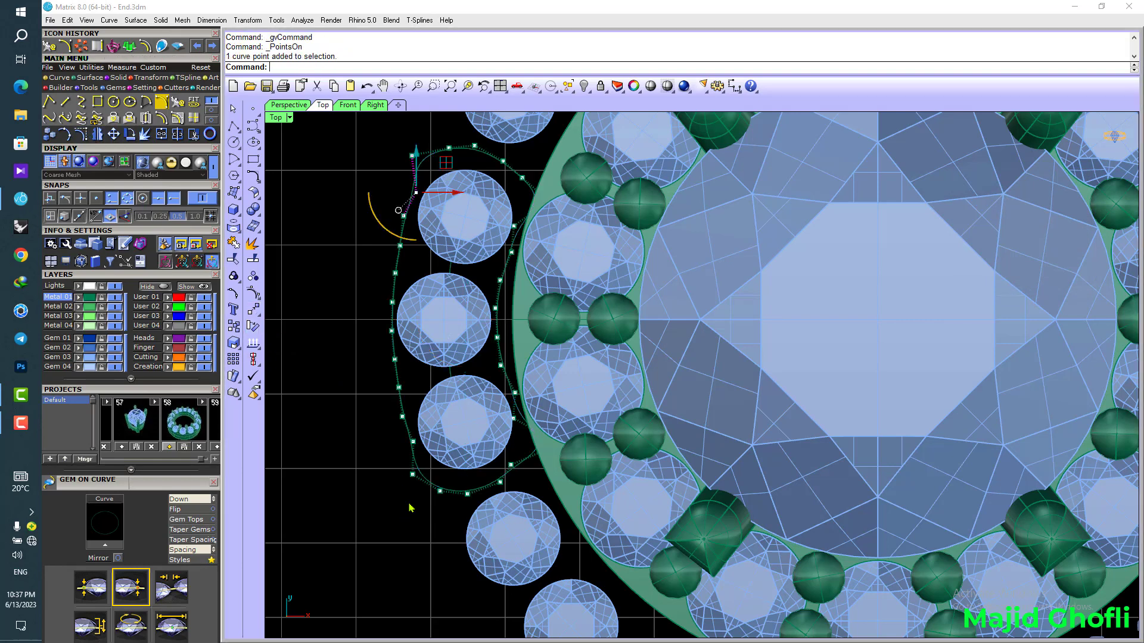
left_click(414, 443, "shift")
scroll(434, 305, "up", 2)
left_click_drag(444, 320, 444, 320)
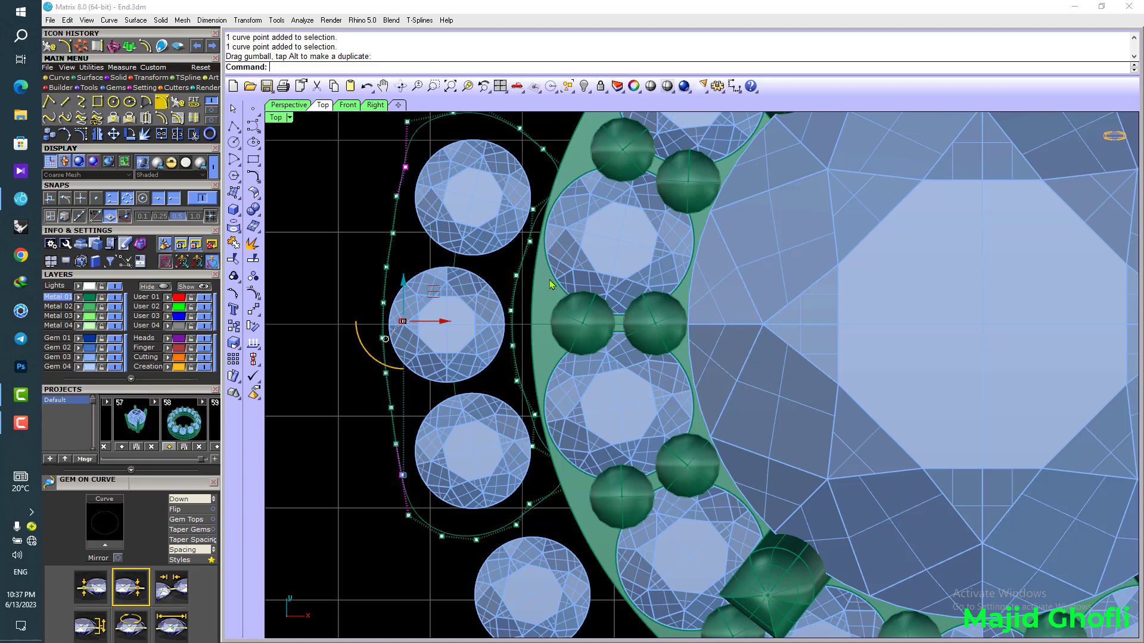
left_click(532, 241)
left_click(534, 414, "shift")
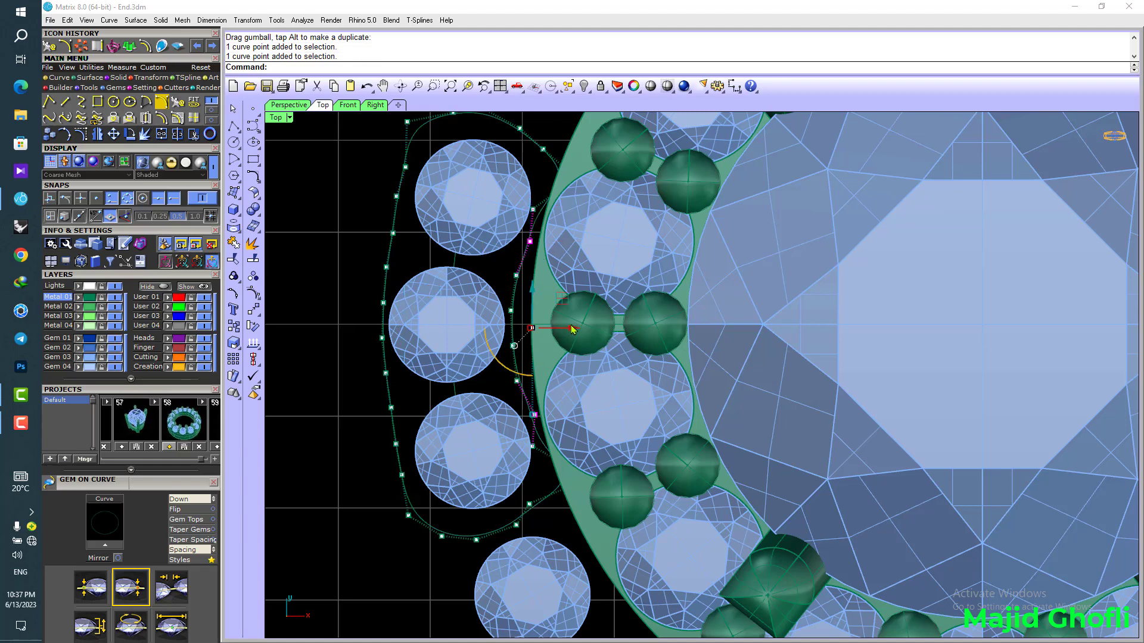
left_click_drag(570, 331, 529, 320)
- Spread the matching upper and lower end points near the halo slightly farther apart vertically
scroll(565, 343, "up", 3)
scroll(533, 366, "down", 4)
left_click(519, 487)
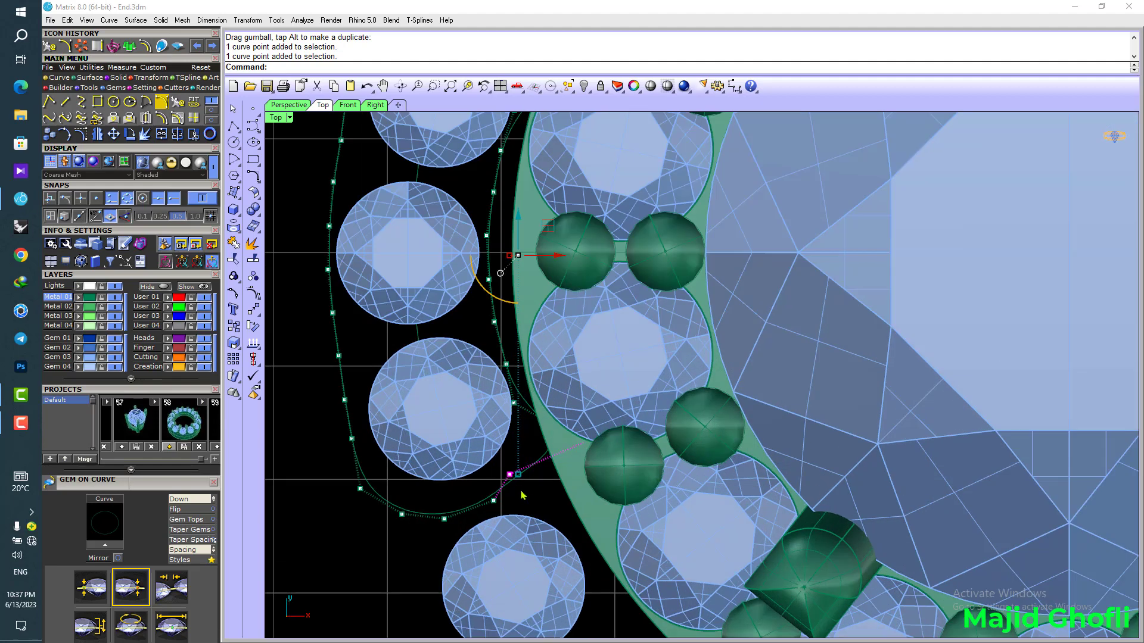
scroll(537, 516, "up", 3)
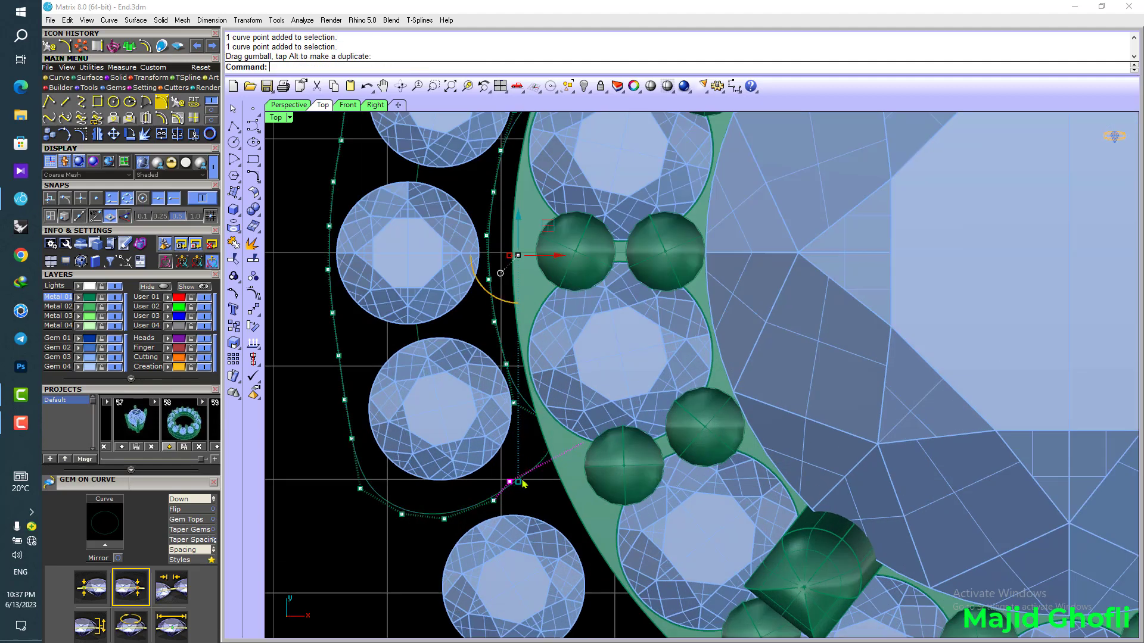
scroll(339, 467, "down", 2)
- Bring the outline's two outer corner control points slightly closer together vertically
left_click(411, 493)
right_click_drag(411, 244, 448, 369)
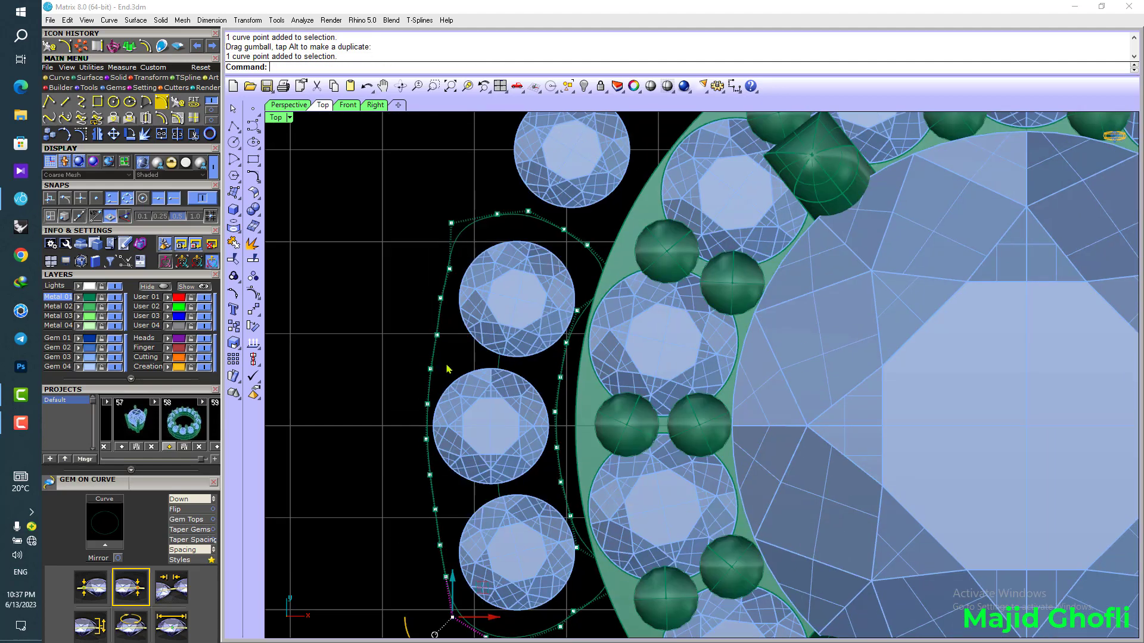
left_click(451, 225, "shift")
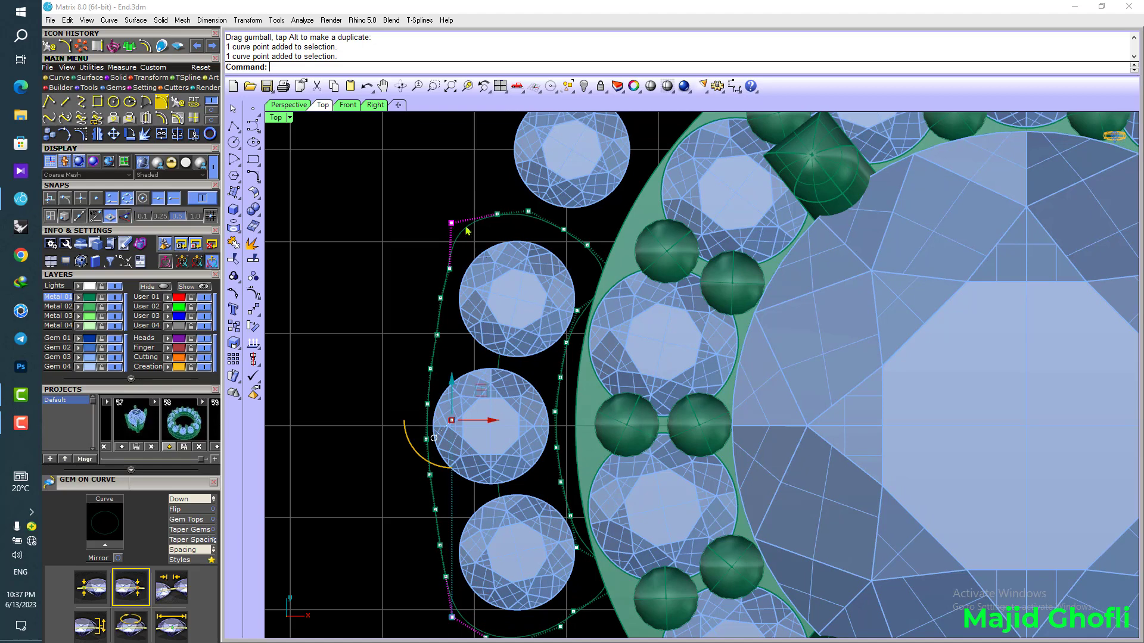
left_click_drag(451, 617, 452, 608)
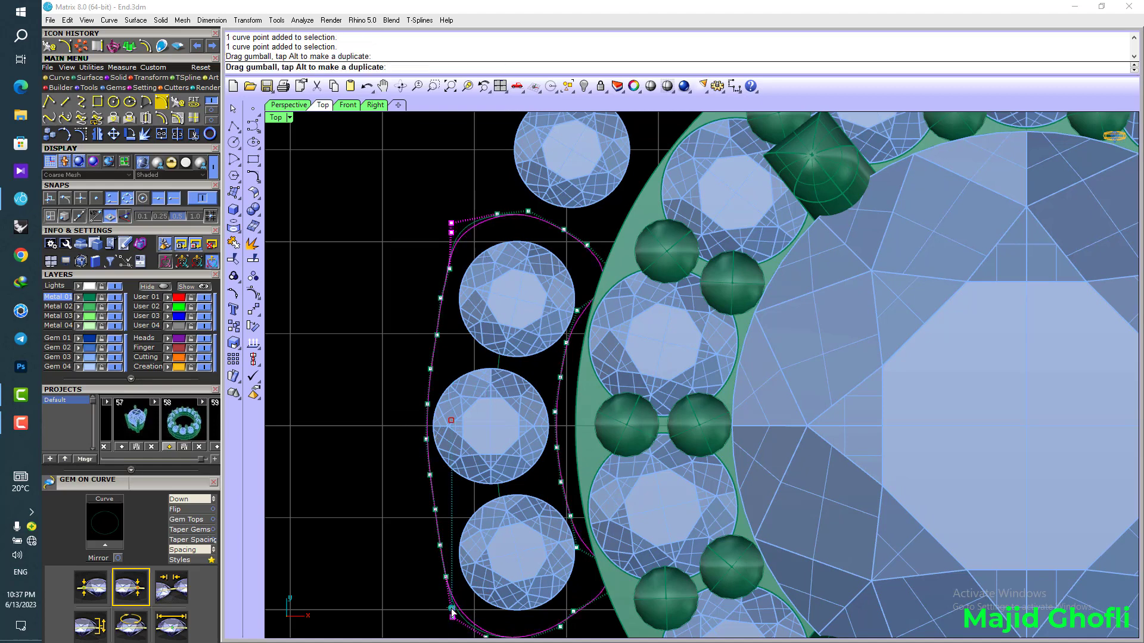
key("Escape")
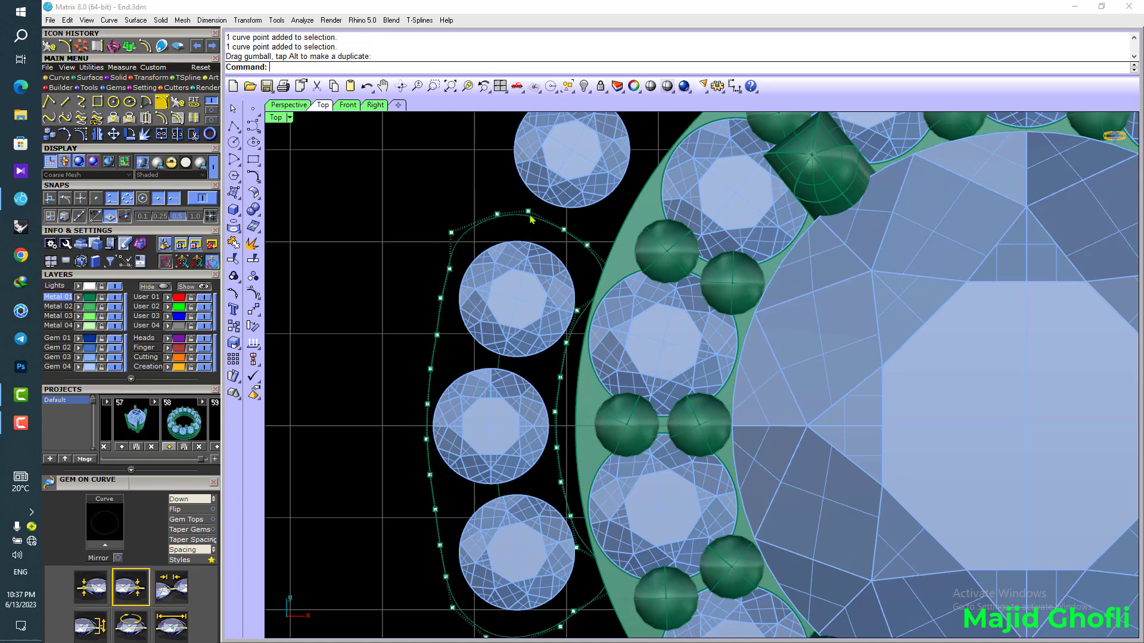
- Nudge one control point outward on the halo side of the outline's upper end and one on its lower end
left_click(564, 229)
scroll(563, 231, "down", 2)
scroll(566, 228, "up", 6)
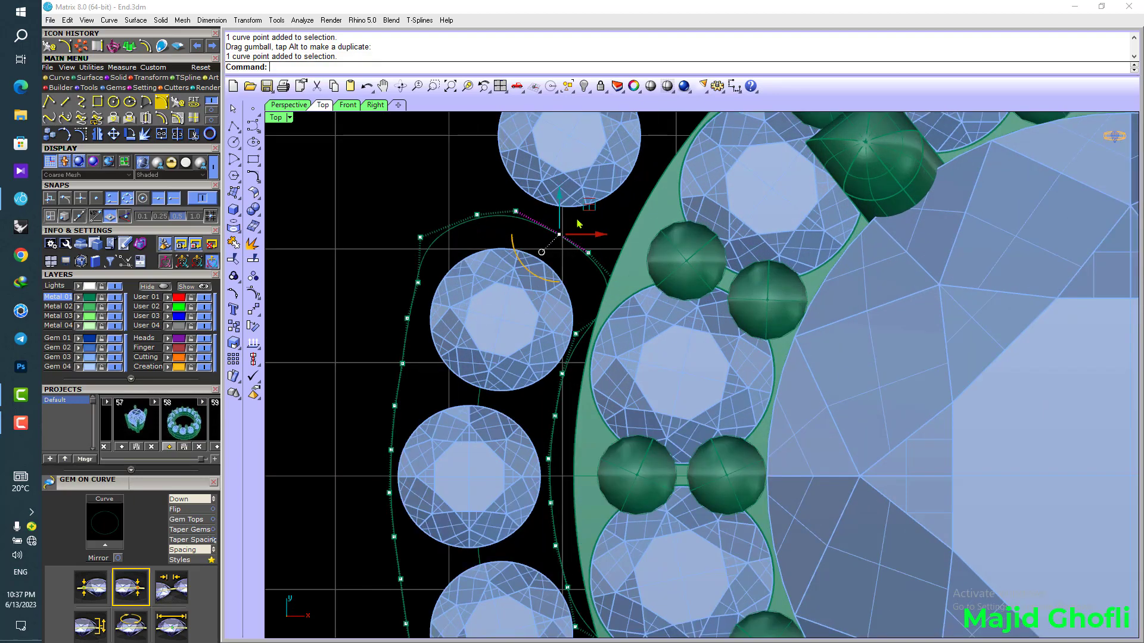
left_click_drag(584, 210, 587, 205)
scroll(562, 232, "down", 4)
scroll(548, 442, "up", 4)
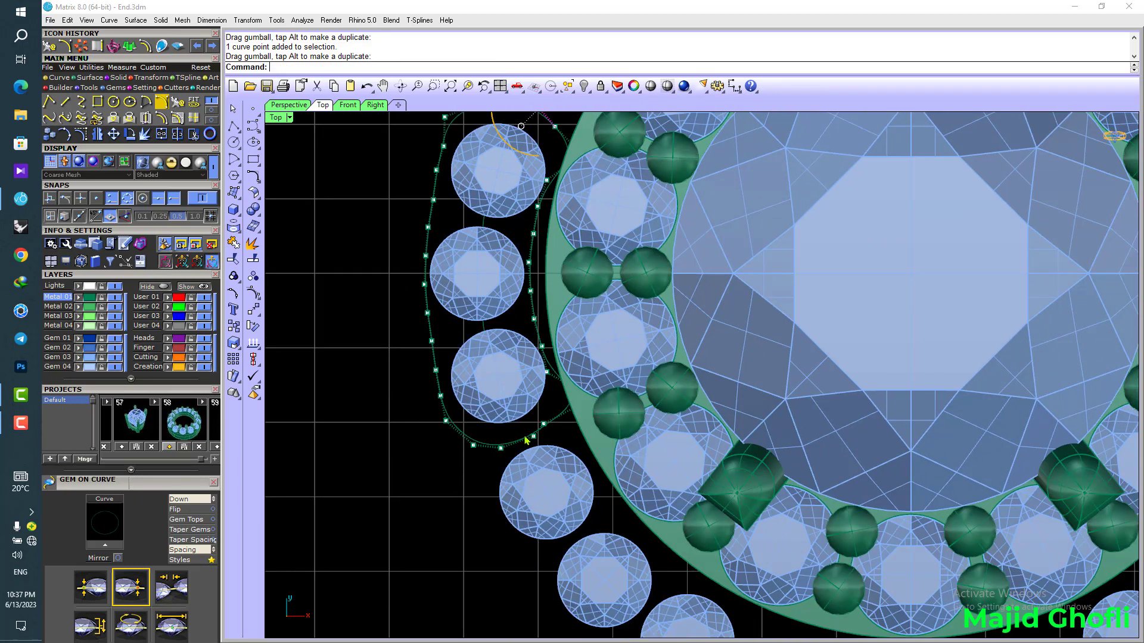
left_click(572, 410)
left_click_drag(572, 410, 604, 384)
scroll(486, 442, "down", 6)
right_click_drag(445, 316, 482, 407)
scroll(427, 392, "up", 1)
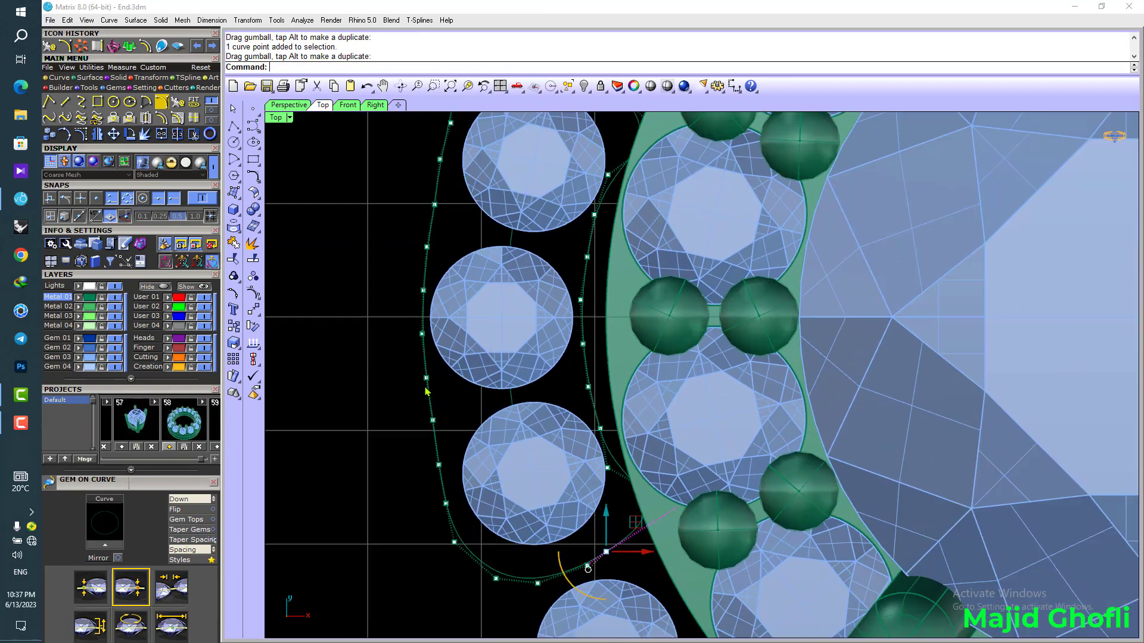
- Move the four control points beside the lower gem, and the four beside the upper gem, slightly outward on the outline's outer side
left_click_drag(398, 367, 468, 512)
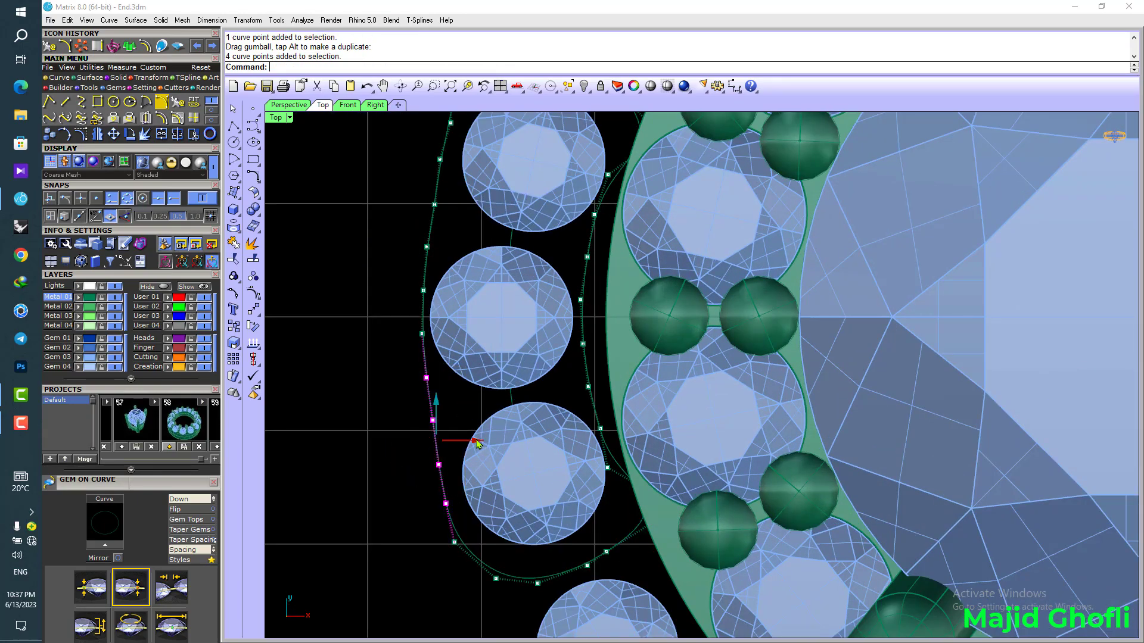
left_click_drag(477, 444, 471, 443)
scroll(459, 420, "down", 4)
right_click_drag(452, 282, 452, 370)
scroll(435, 343, "up", 2)
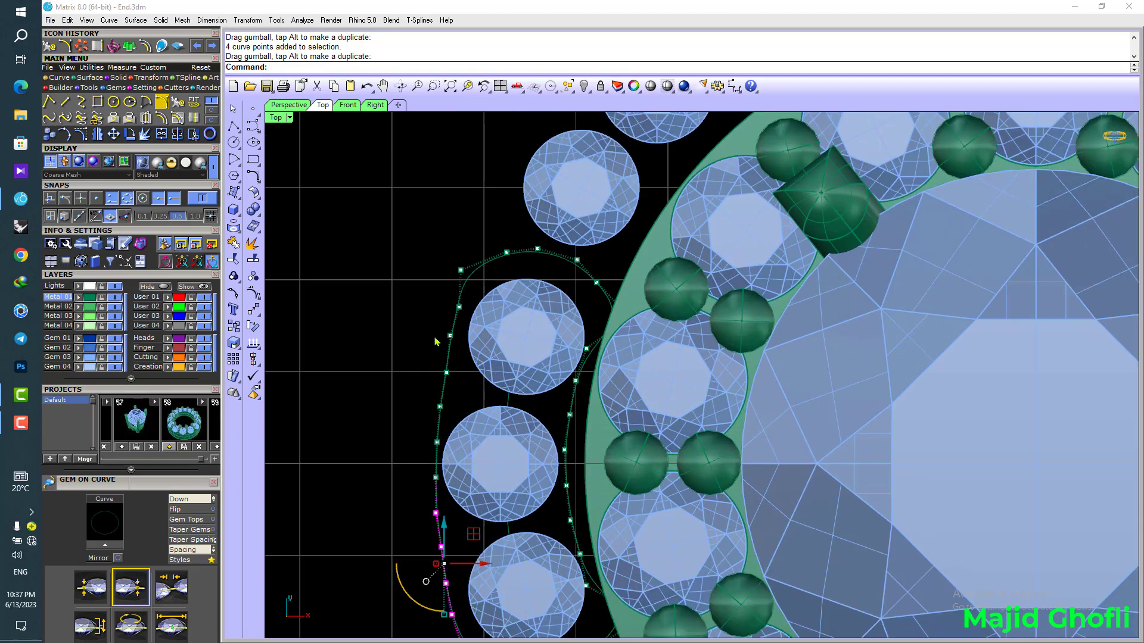
left_click_drag(397, 303, 490, 436)
scroll(464, 355, "up", 1)
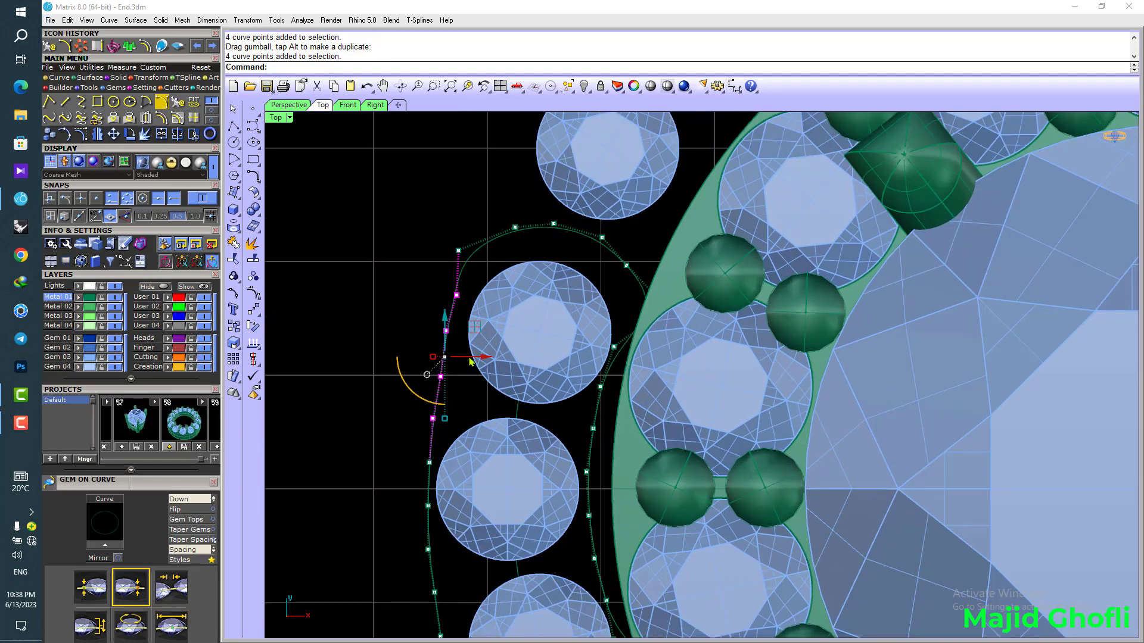
key("Escape")
- Create a planar surface inside the closed outline around the three-gem group beside the halo
scroll(429, 381, "down", 5)
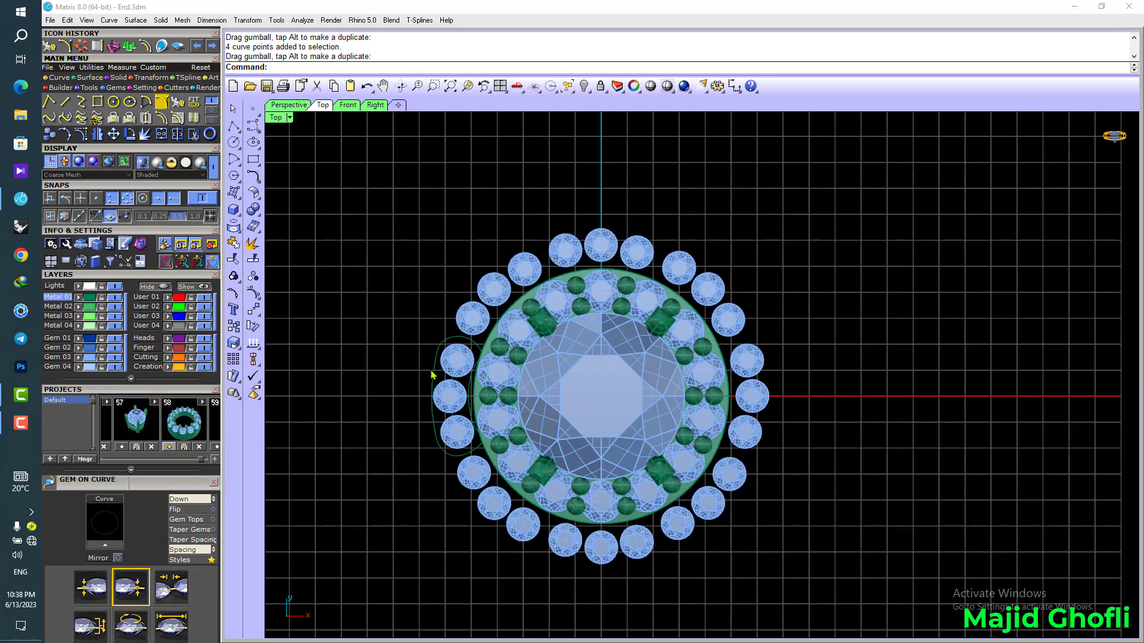
left_click(433, 374)
double_click(275, 119)
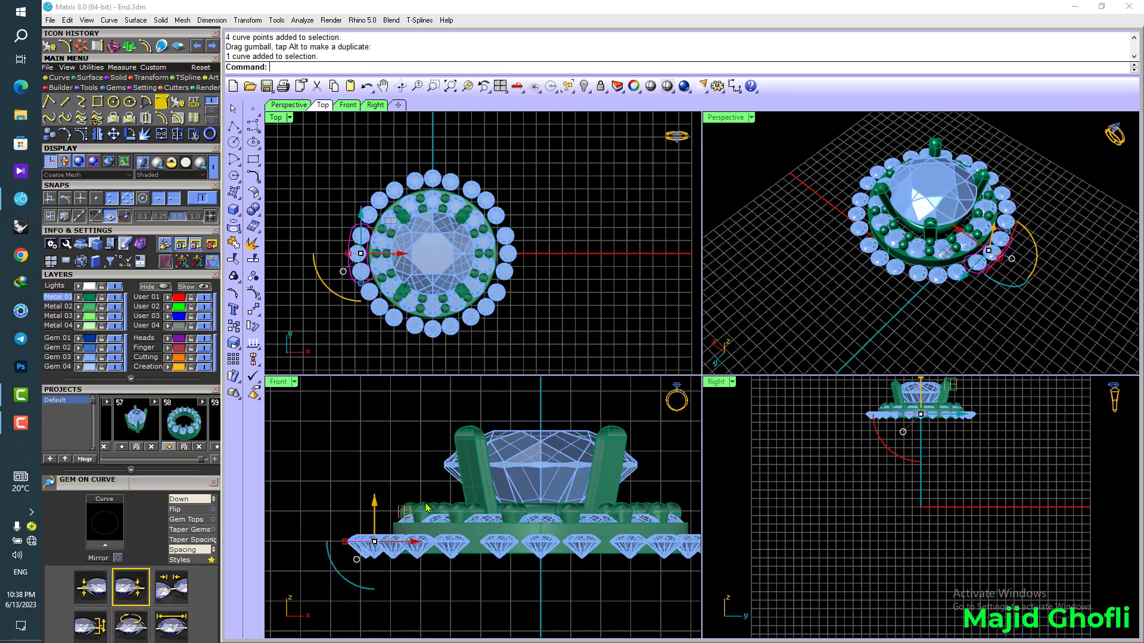
scroll(327, 552, "up", 6)
right_click_drag(327, 550, 342, 512)
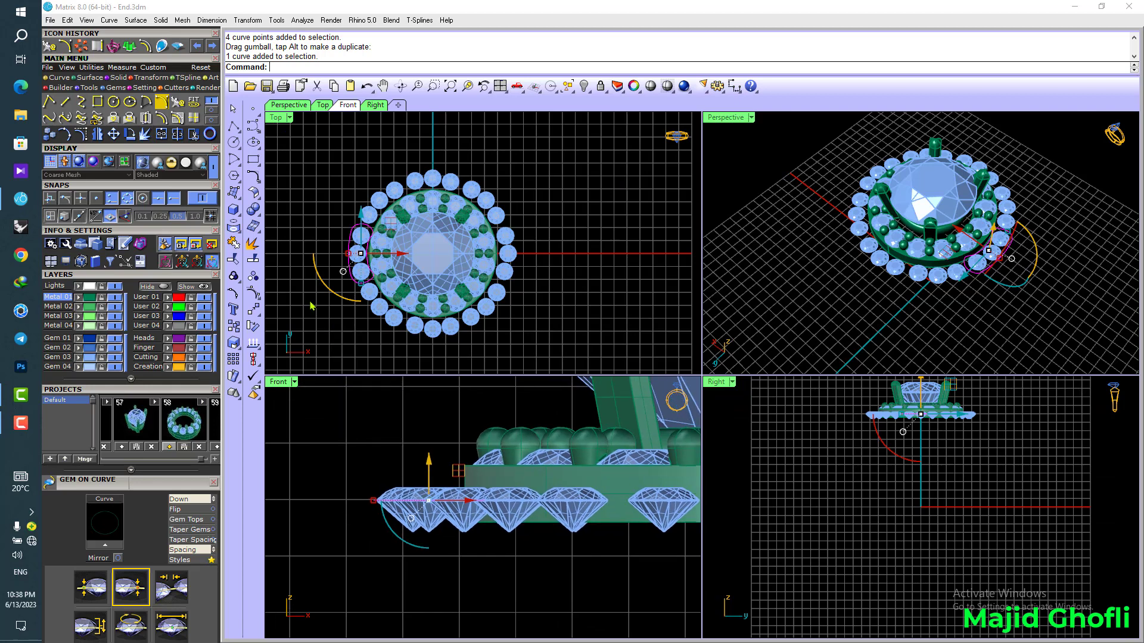
right_click_drag(316, 256, 341, 270)
right_click_drag(579, 279, 580, 259)
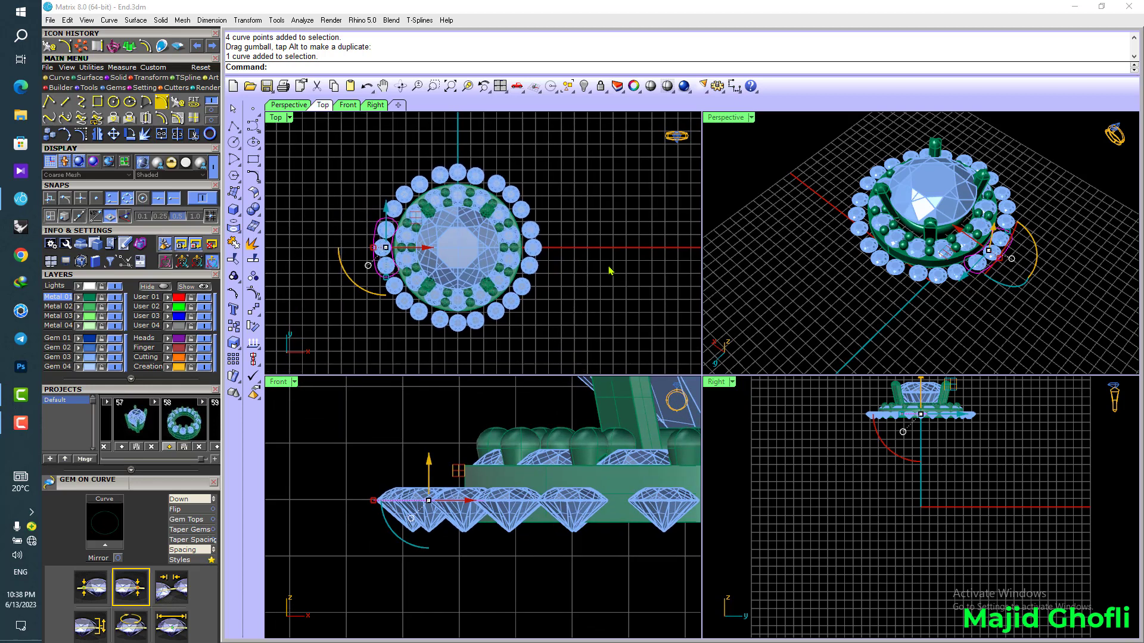
right_click_drag(1021, 321, 822, 275)
scroll(958, 292, "up", 6)
left_click(90, 79)
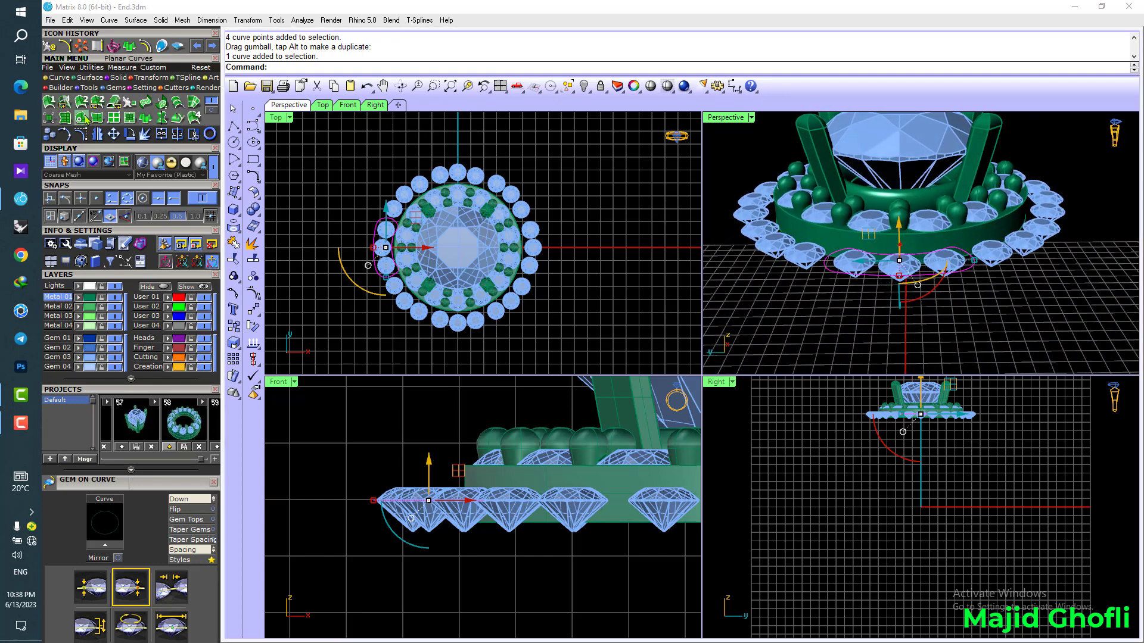
left_click(85, 118)
- Inspect the new flat surface's control points and shrink the trimmed surface to its outline
scroll(926, 264, "up", 4)
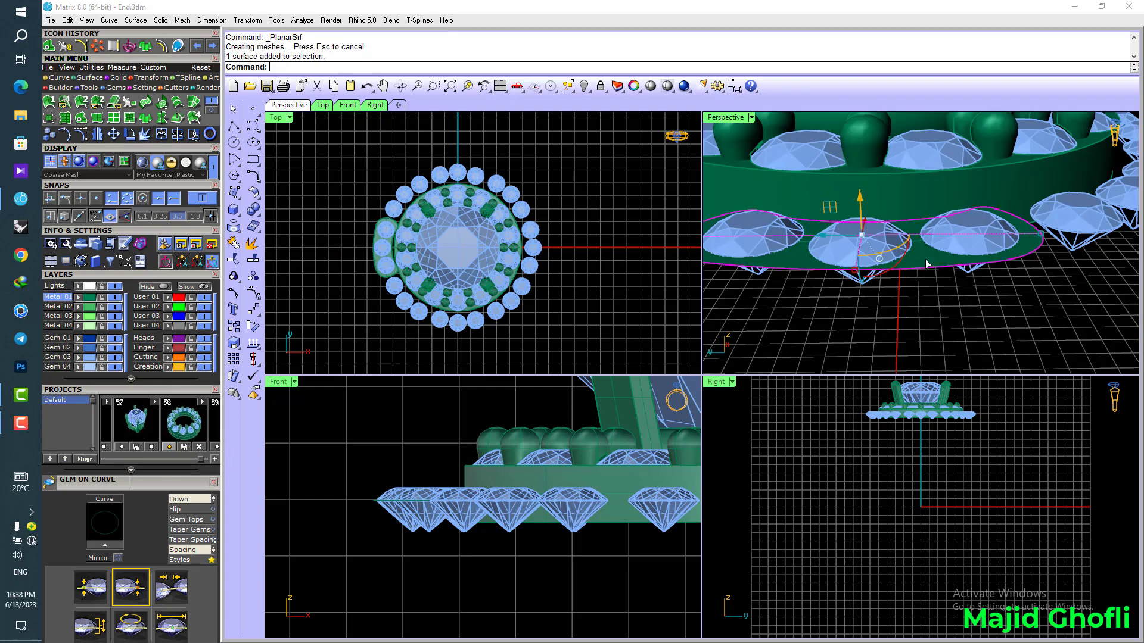
scroll(906, 428, "up", 10)
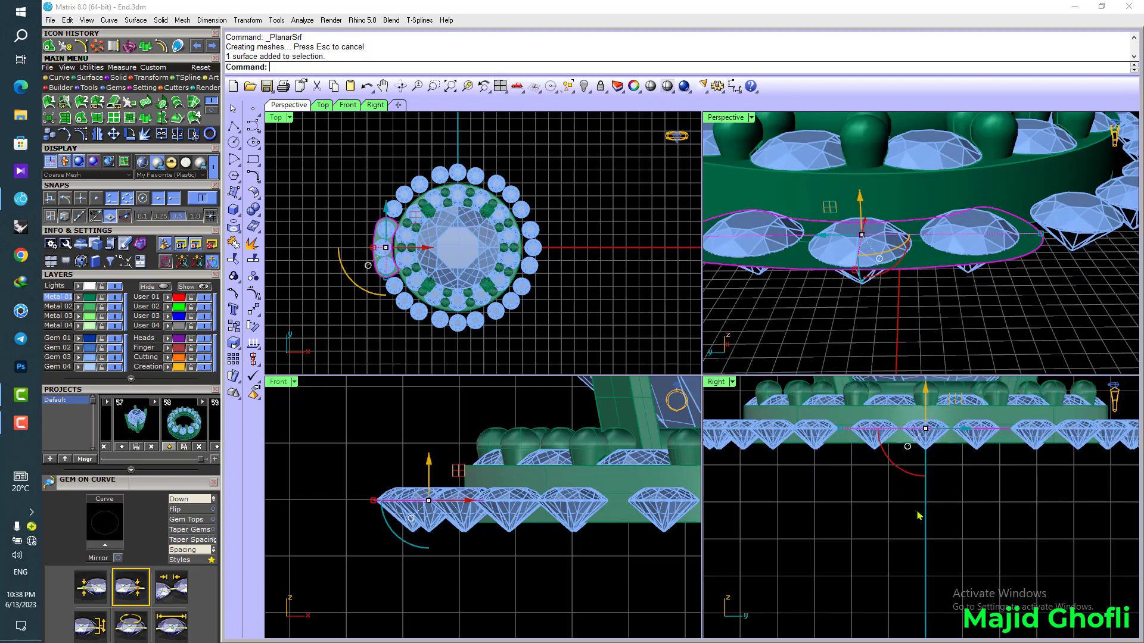
scroll(918, 515, "up", 4)
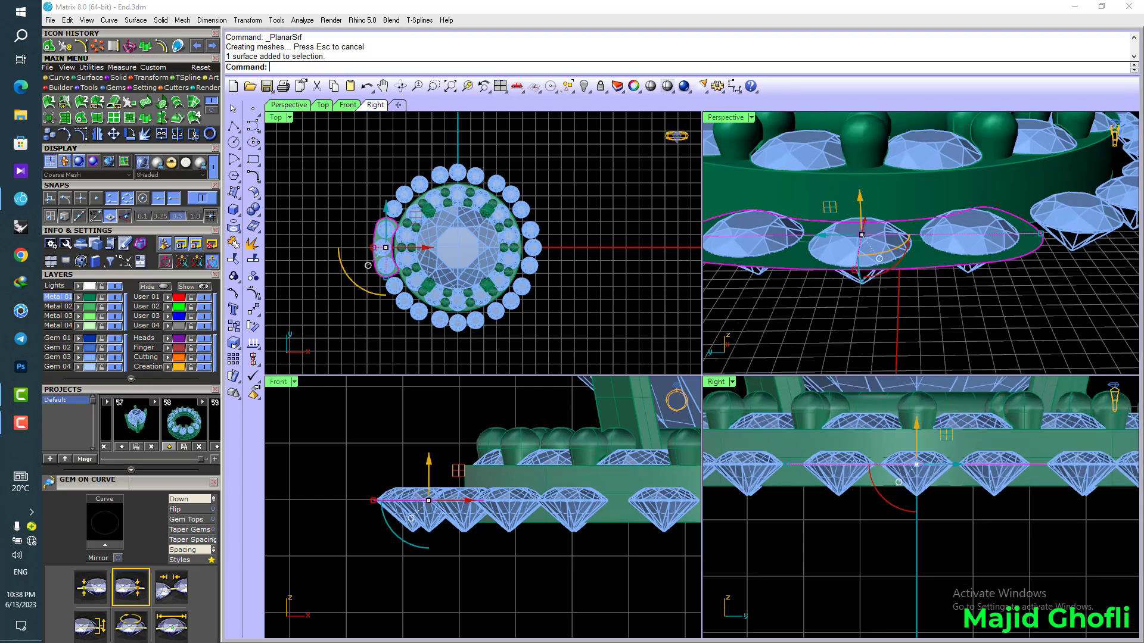
key("F10")
mouse_move(947, 292)
right_mouse_down()
mouse_move(971, 294)
mouse_move(957, 301)
right_mouse_up()
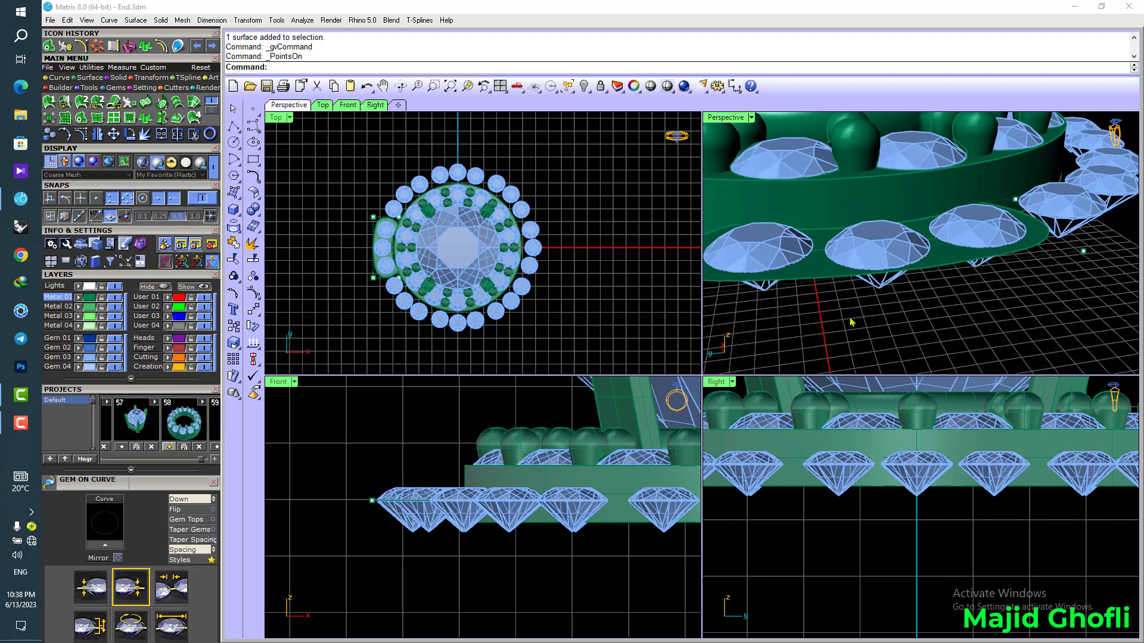
right_click_drag(918, 188, 942, 269)
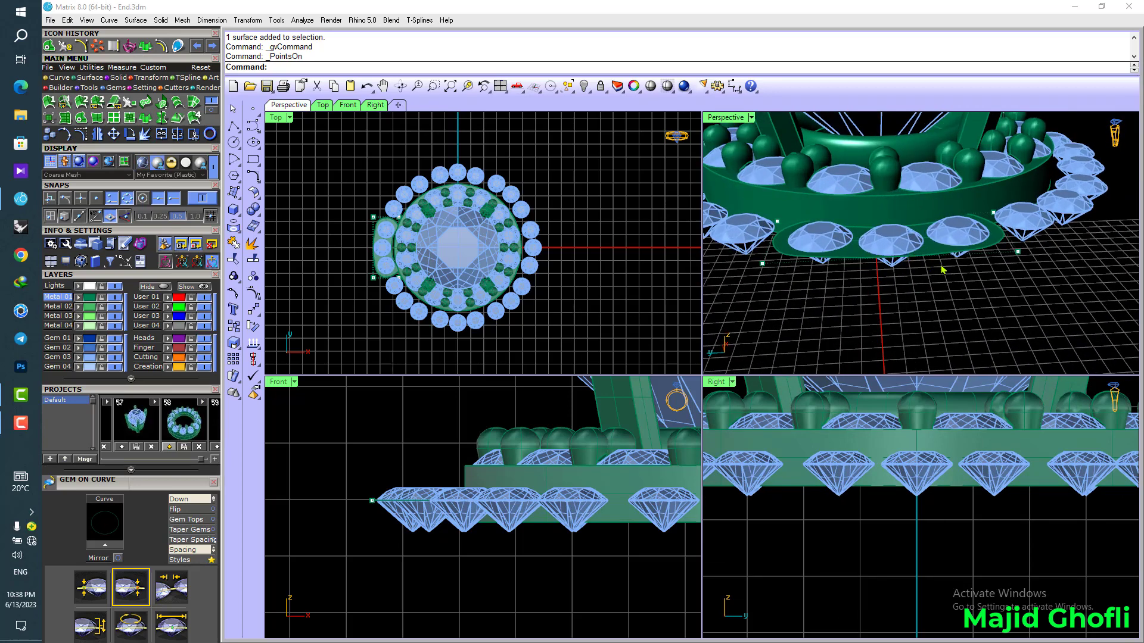
left_click(928, 254)
left_click(49, 118)
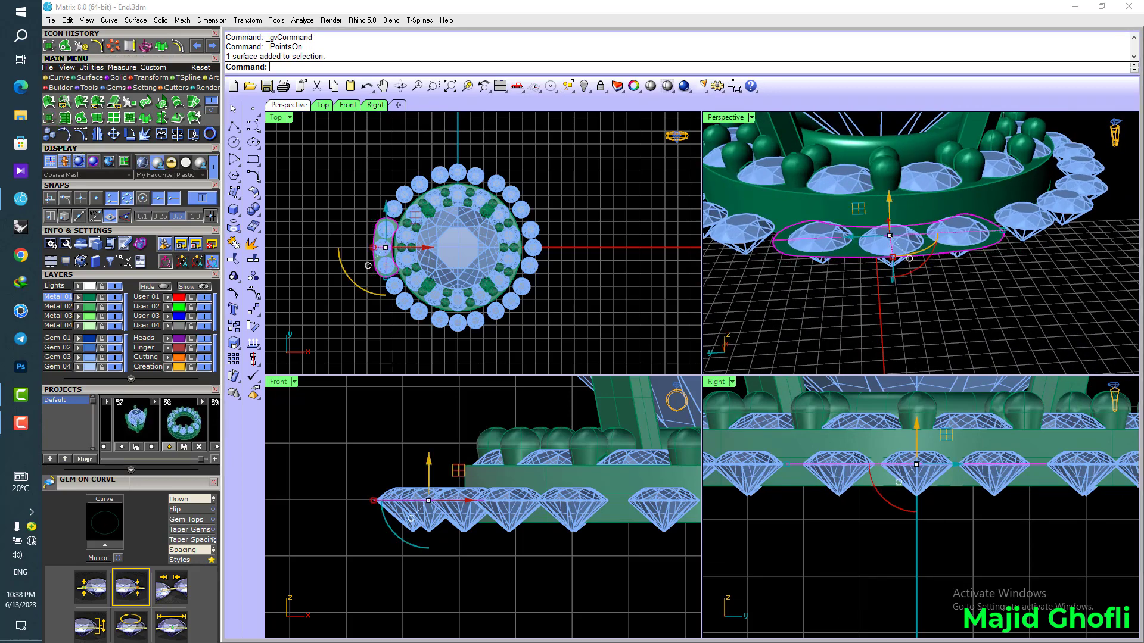
- Try to move the flat surface's four corner control points vertically, then undo the move and hide the points
left_click(80, 136)
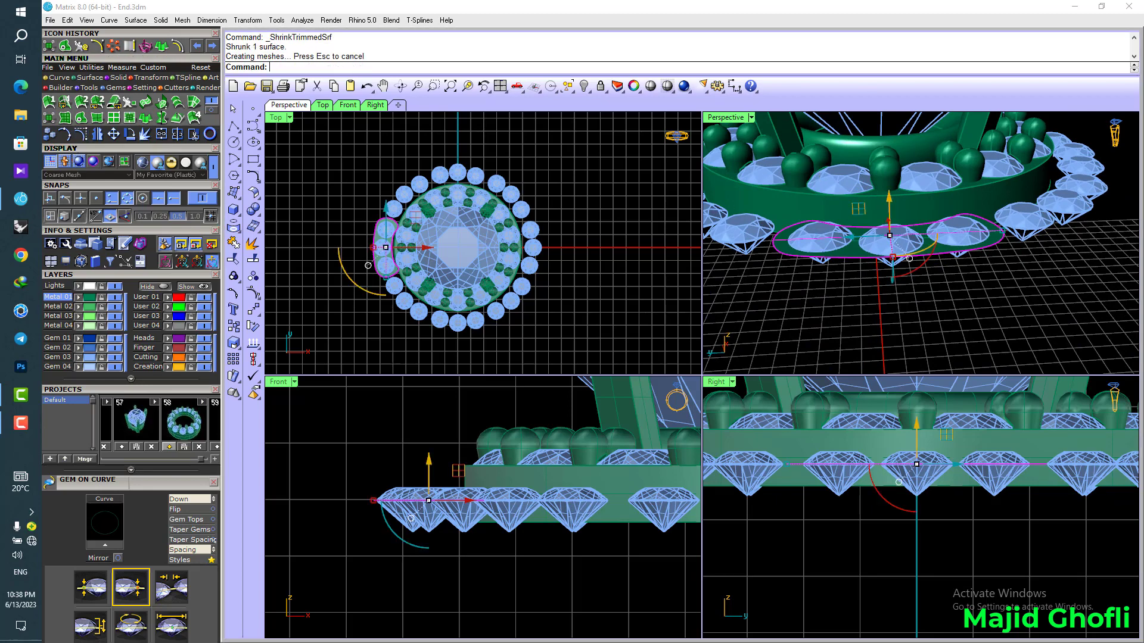
right_click_drag(947, 308, 936, 307)
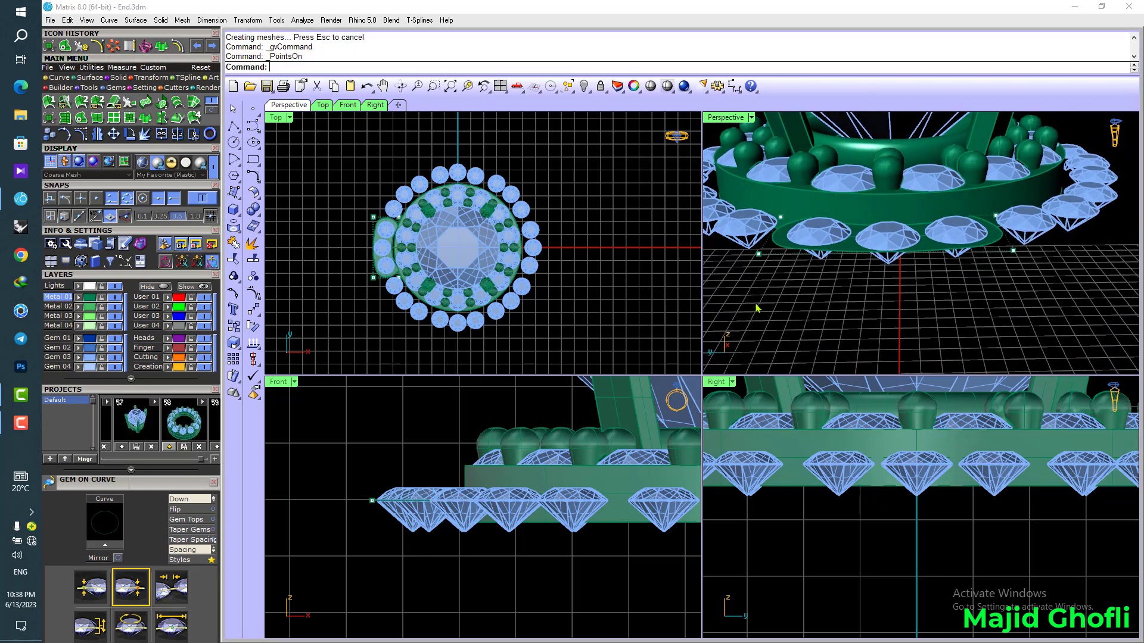
left_click_drag(785, 220, 786, 221)
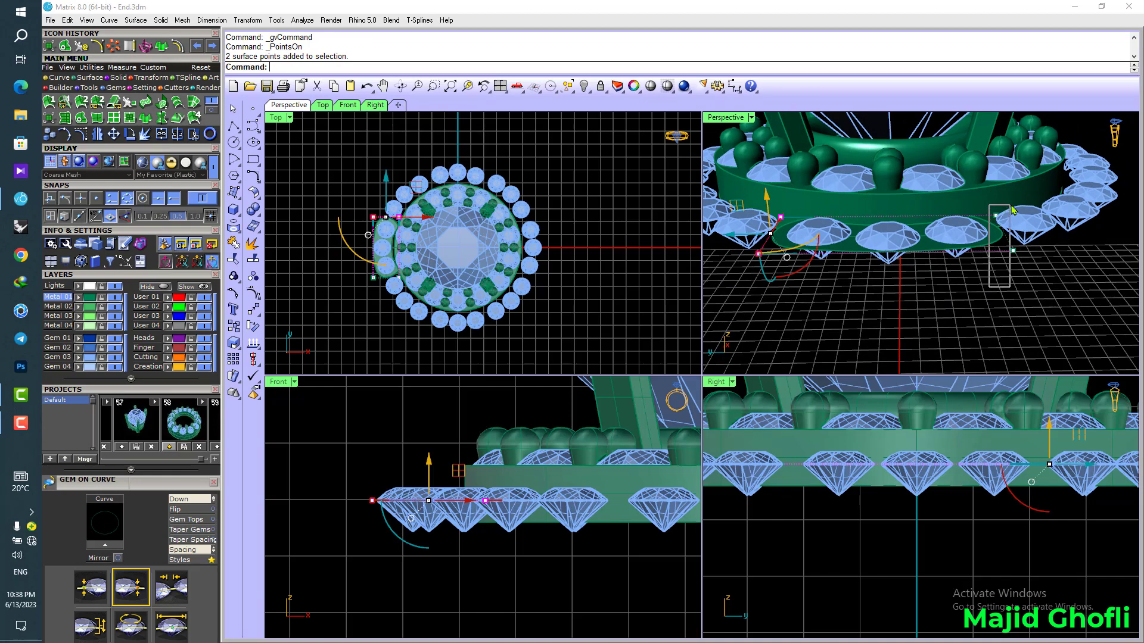
left_click_drag(1013, 209, 1013, 210)
left_click(925, 451)
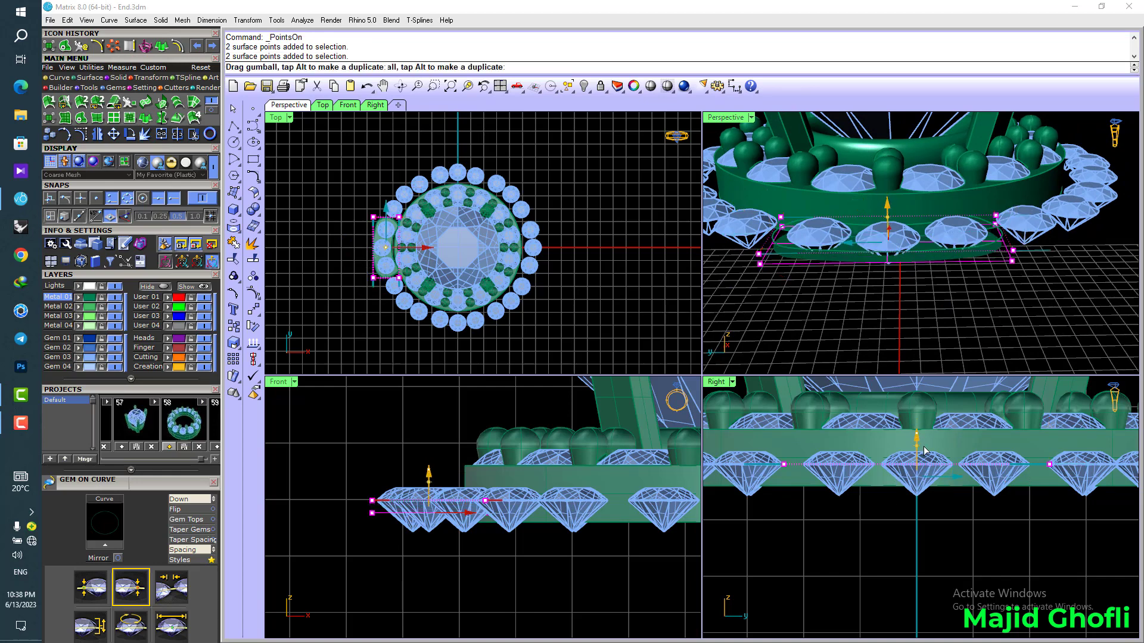
left_click_drag(925, 451, 925, 451)
key("ctrl+z")
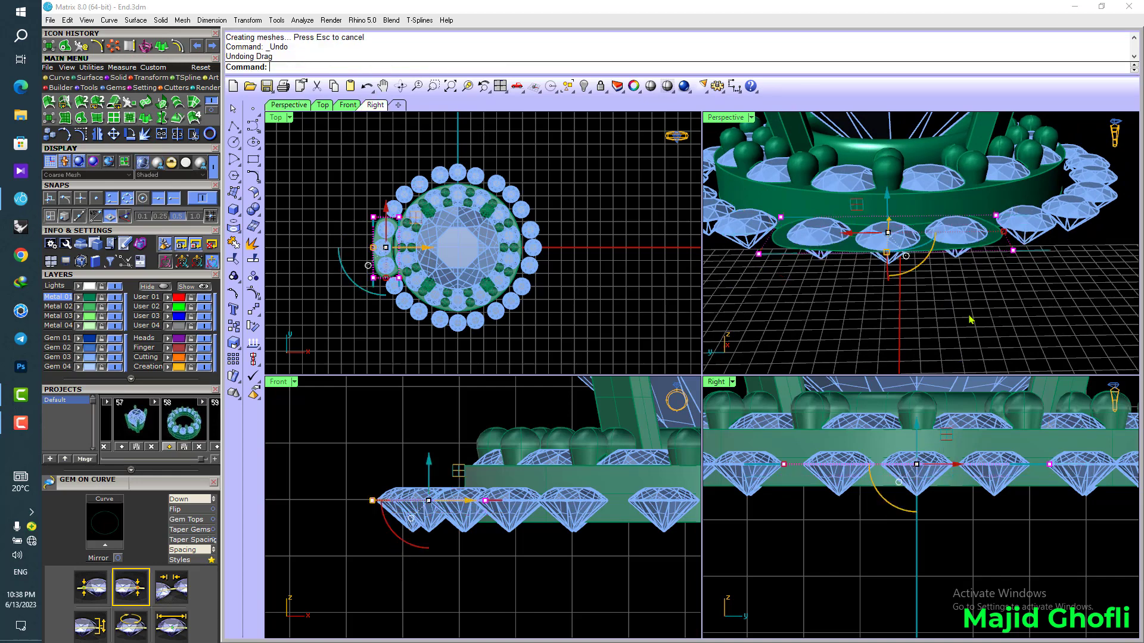
key("Escape")
key("Escape")
- Extrude the three-gem surface straight downward by about one grid square as a solid, keeping the input surface
right_click_drag(980, 301, 955, 314)
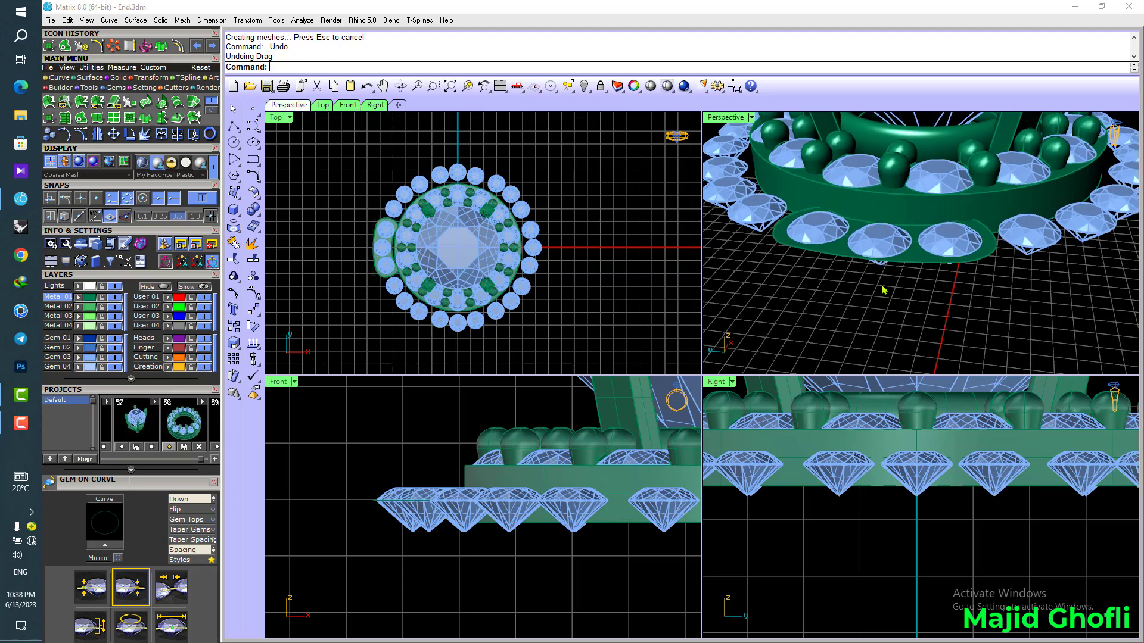
right_click_drag(882, 286, 912, 271)
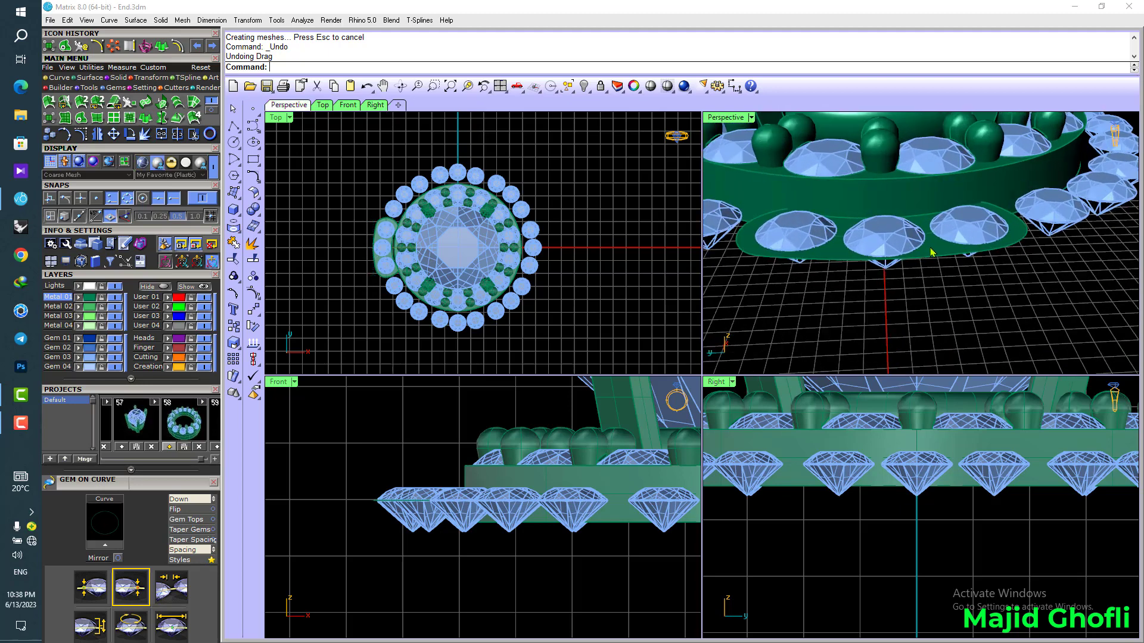
left_click(929, 254)
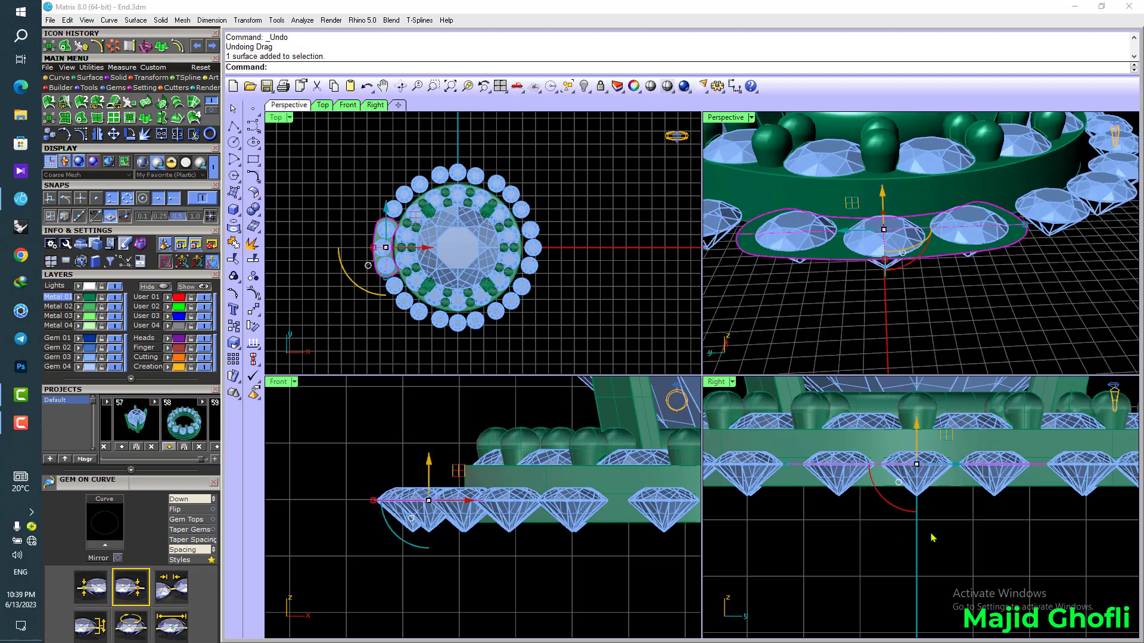
mouse_move(932, 538)
right_mouse_down()
mouse_move(1003, 544)
mouse_move(958, 536)
right_mouse_up()
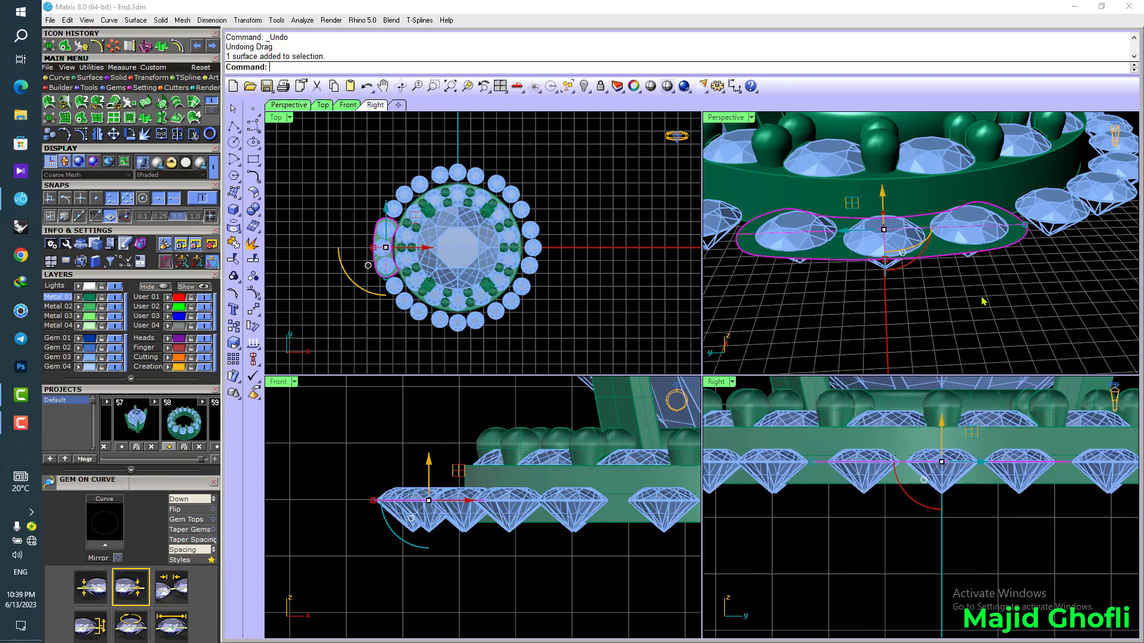
mouse_move(983, 301)
right_mouse_down()
mouse_move(870, 288)
mouse_move(992, 296)
right_mouse_up()
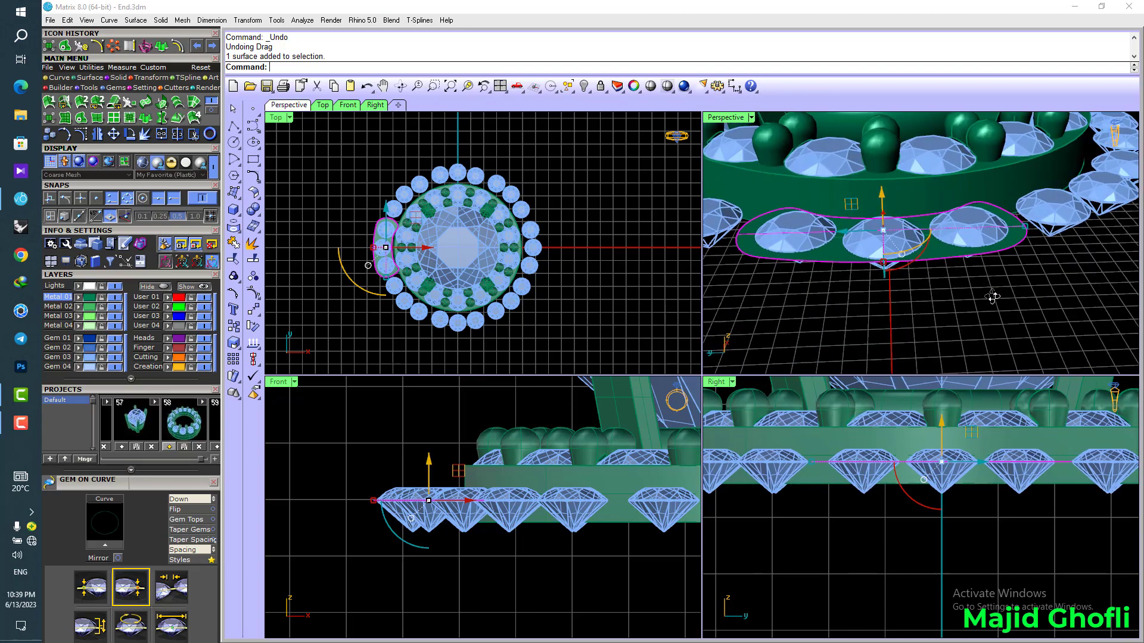
left_click(145, 118)
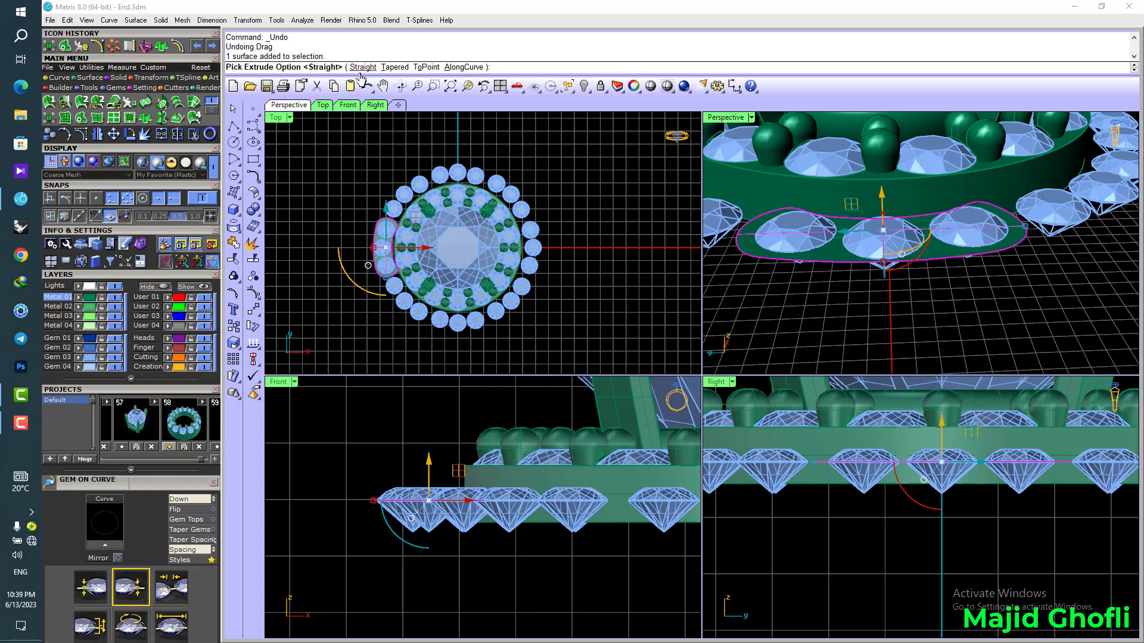
left_click(362, 67)
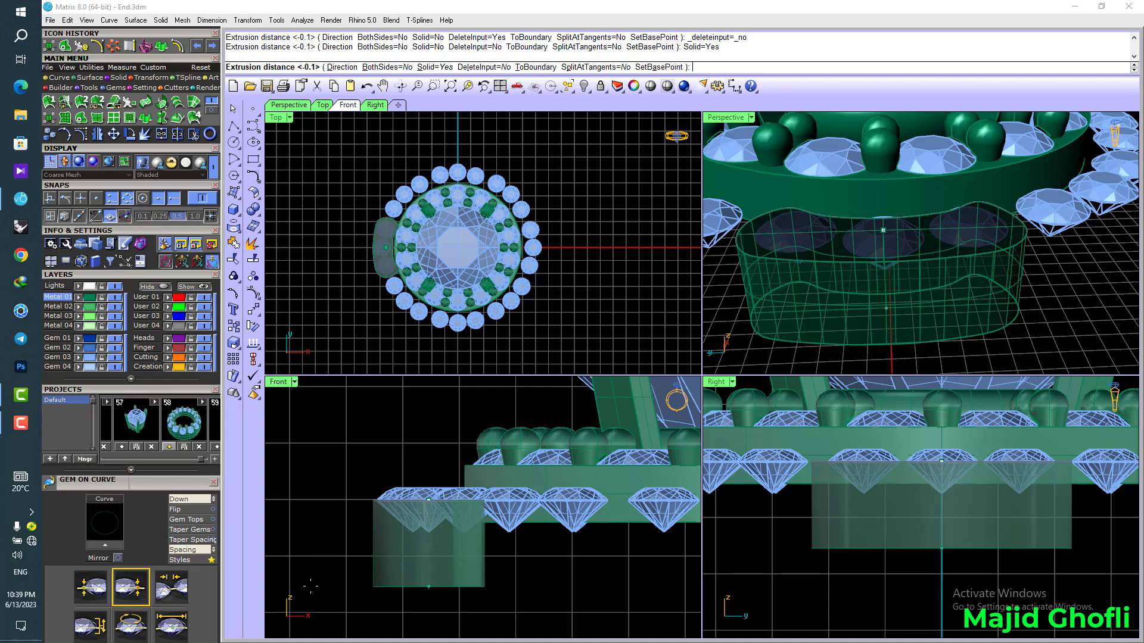
left_click(315, 555)
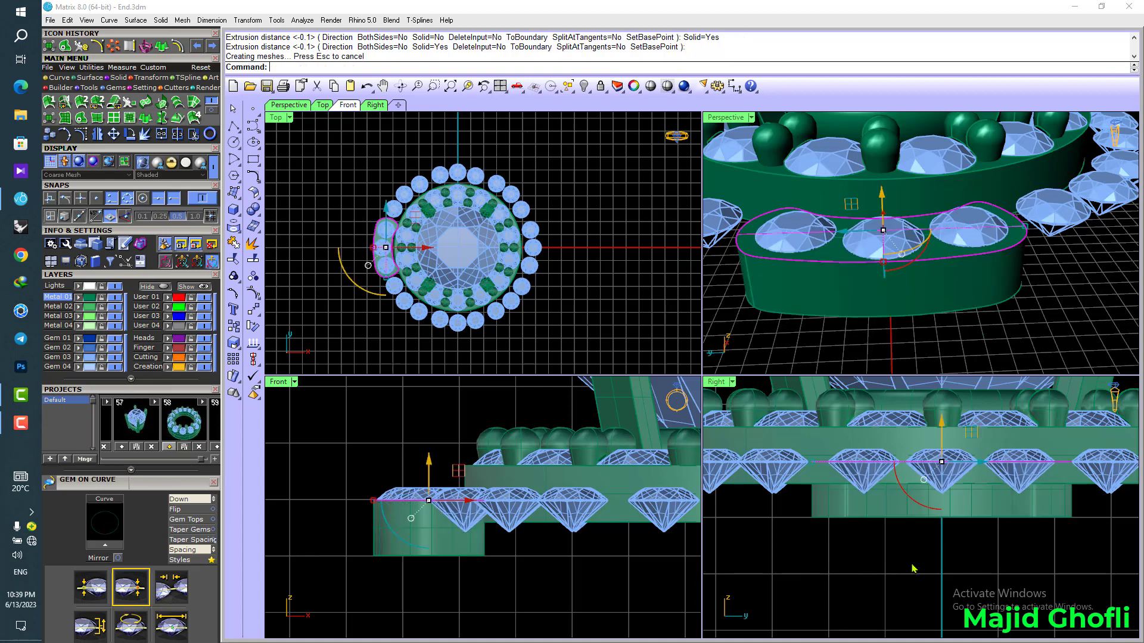
- Cage-edit the extruded solid with a World bounding box, four points and degree 3 per direction, and a Global region
left_click(150, 78)
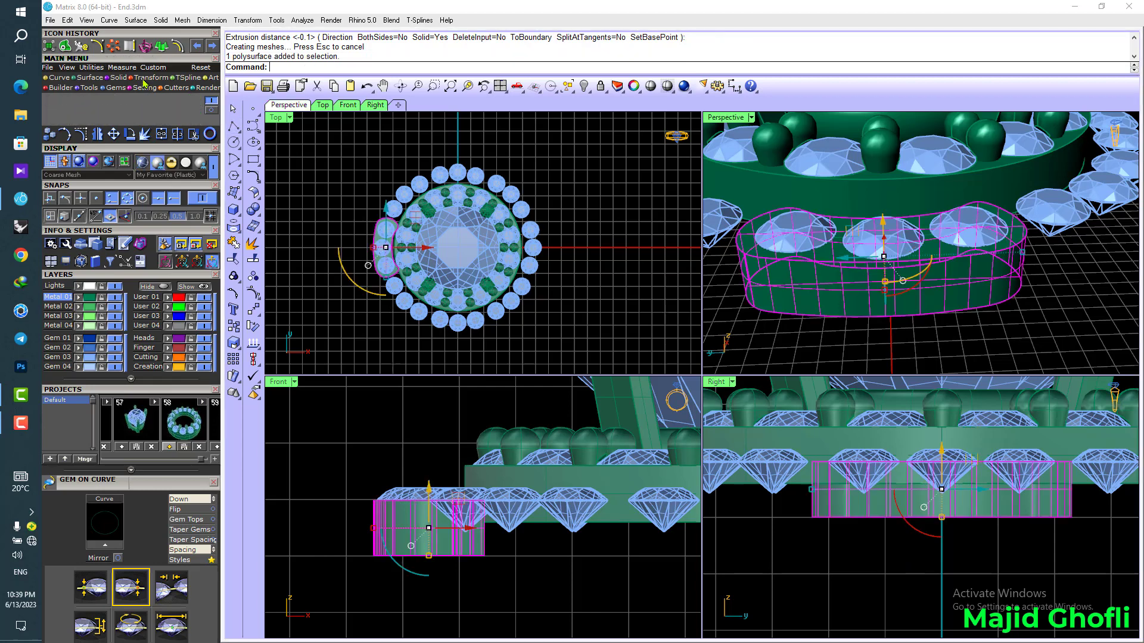
left_click(193, 118)
left_click(733, 86)
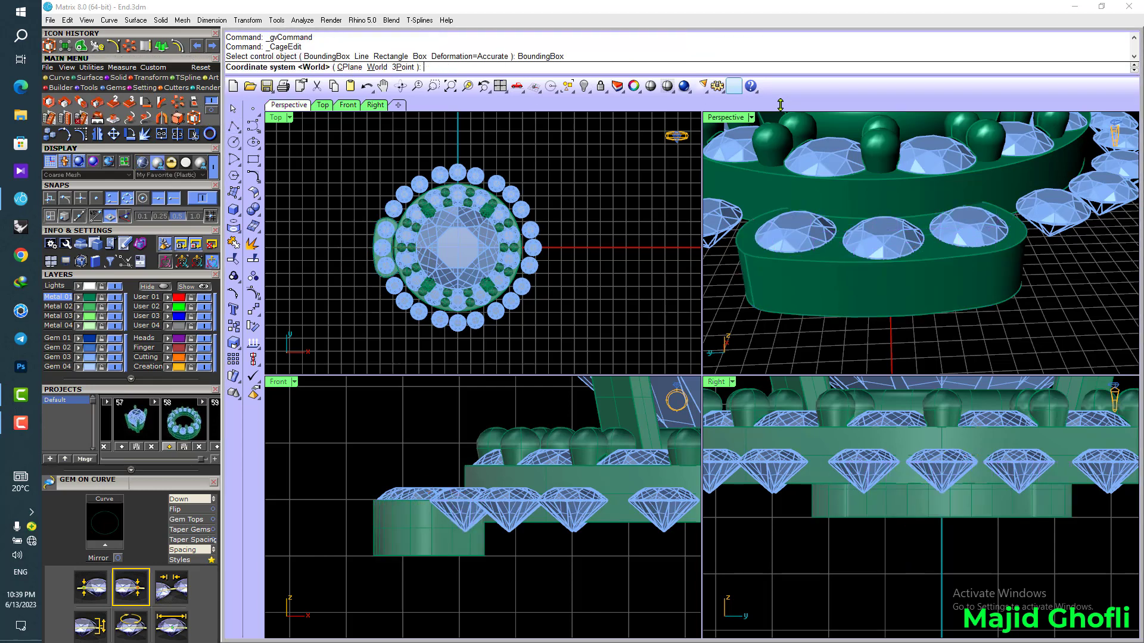
right_click(371, 142)
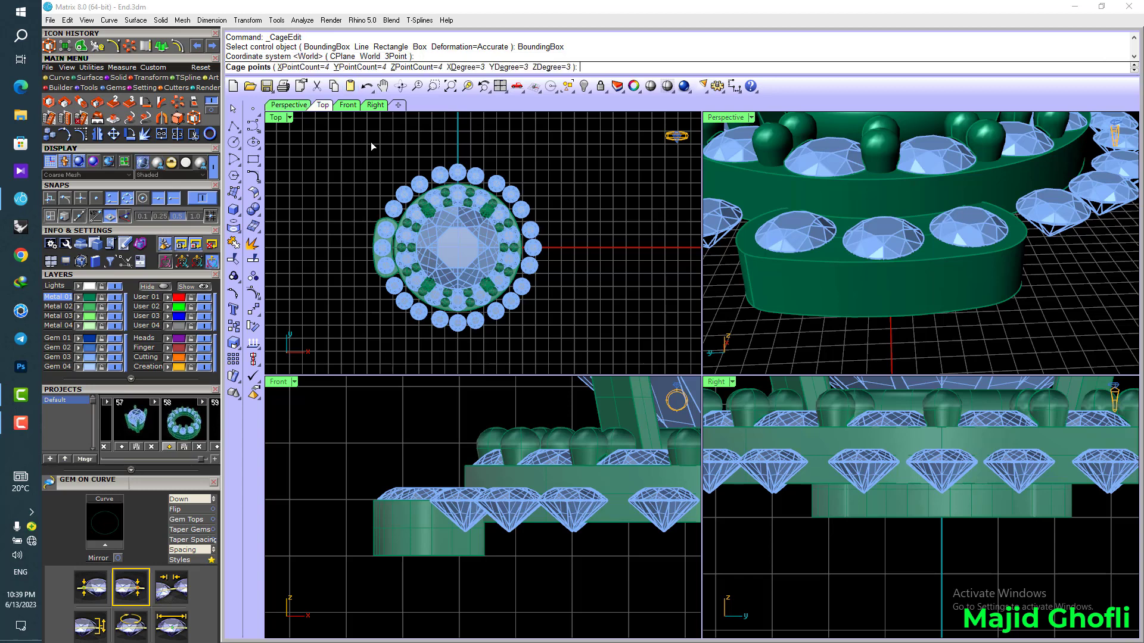
right_click(370, 145)
right_click(369, 148)
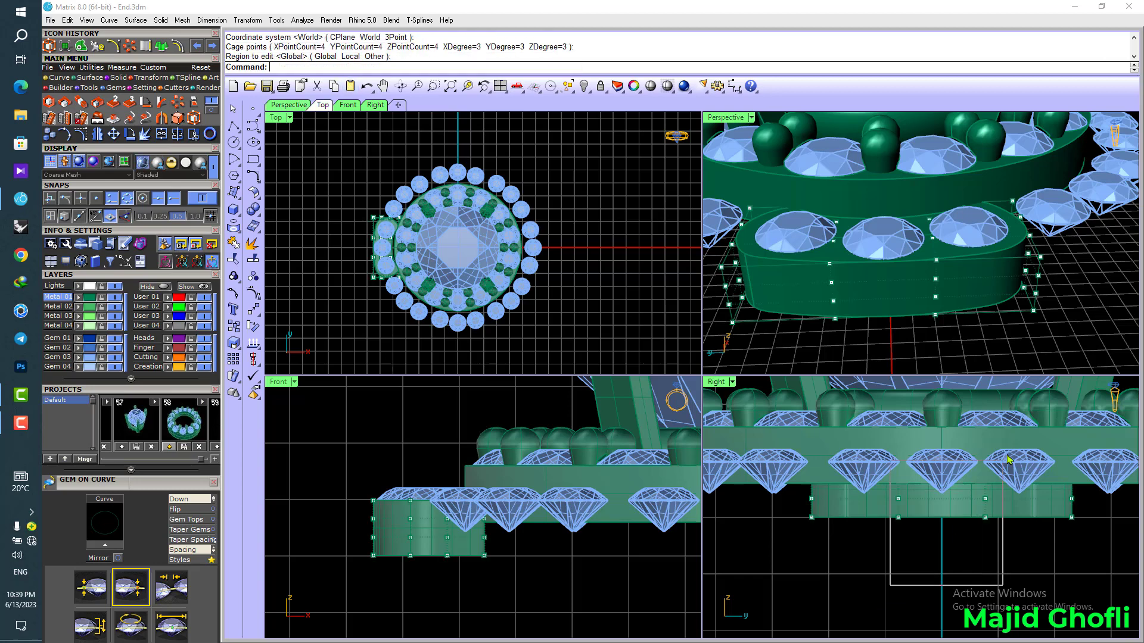
- Raise the cage's middle columns of points, without the gem, to arch the solid over the middle gem
left_click_drag(1008, 459, 1006, 460)
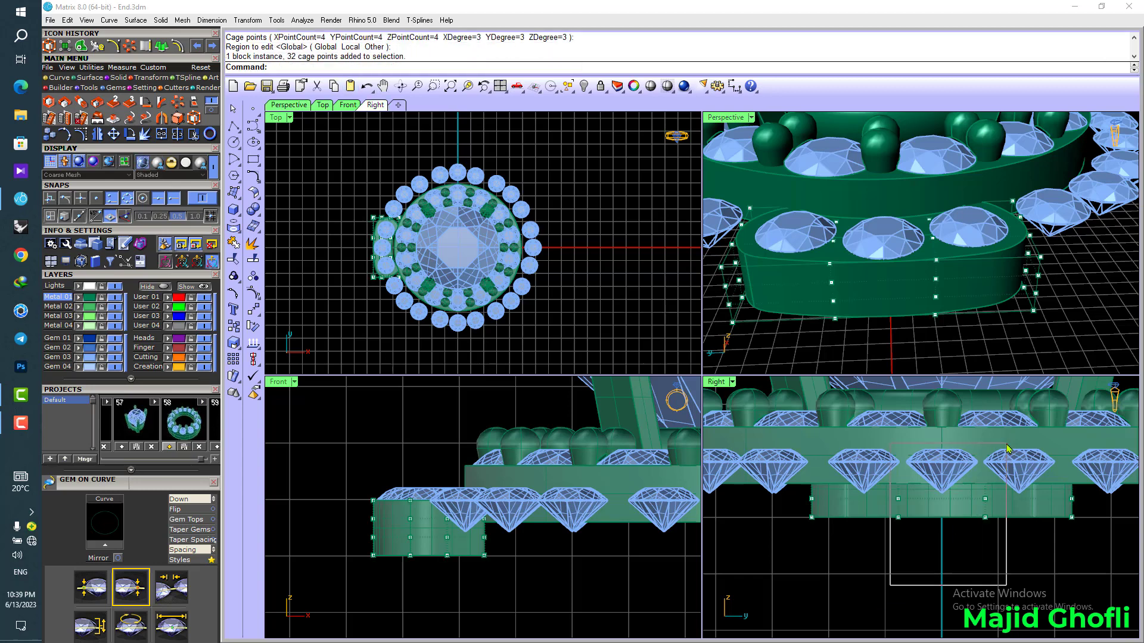
left_click(955, 468, "ctrl")
scroll(944, 463, "up", 2)
left_click_drag(938, 468, 939, 435)
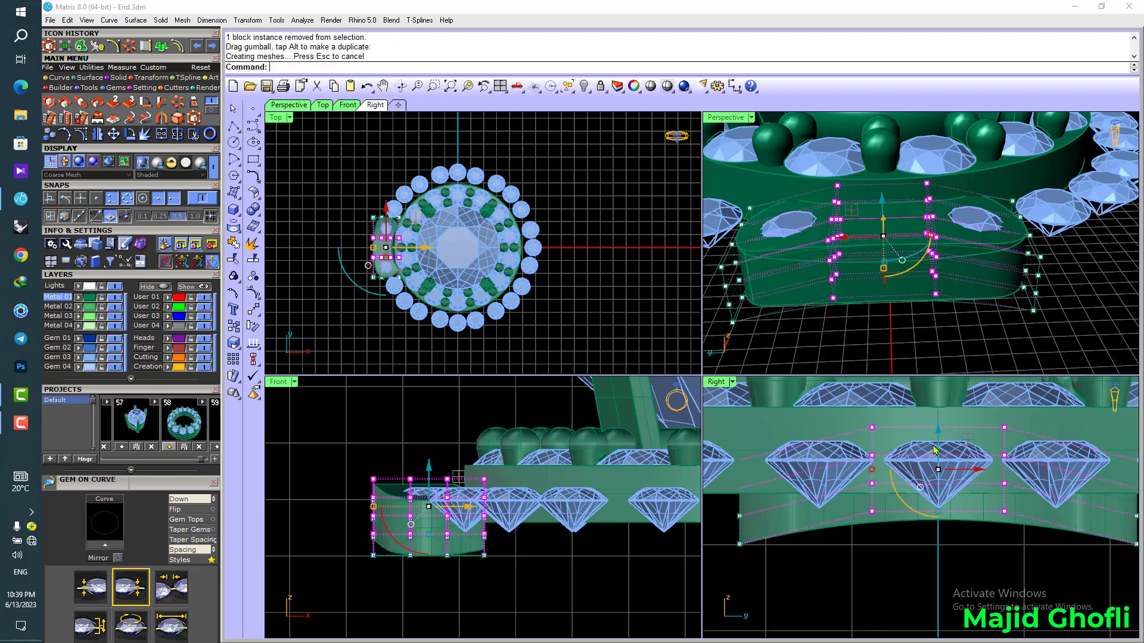
- Lower the cage points at both ends of the solid slightly to deepen its arch
scroll(895, 547, "down", 3)
left_click_drag(771, 578, 801, 471)
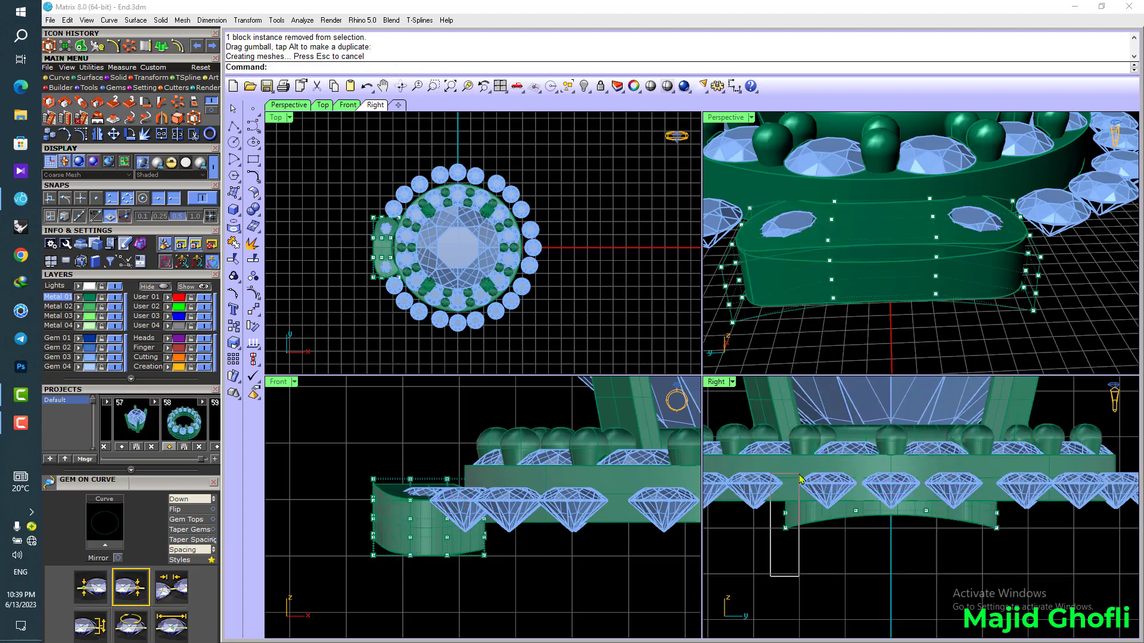
left_click_drag(1009, 459, 1009, 458, "shift")
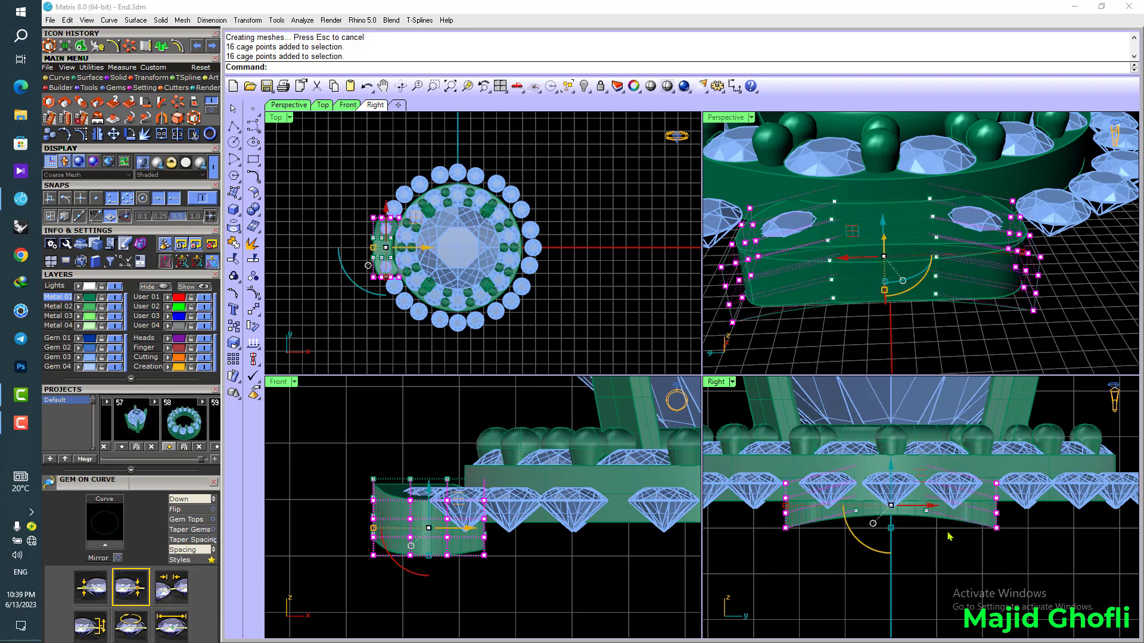
scroll(892, 508, "up", 2)
left_click_drag(890, 470, 889, 477)
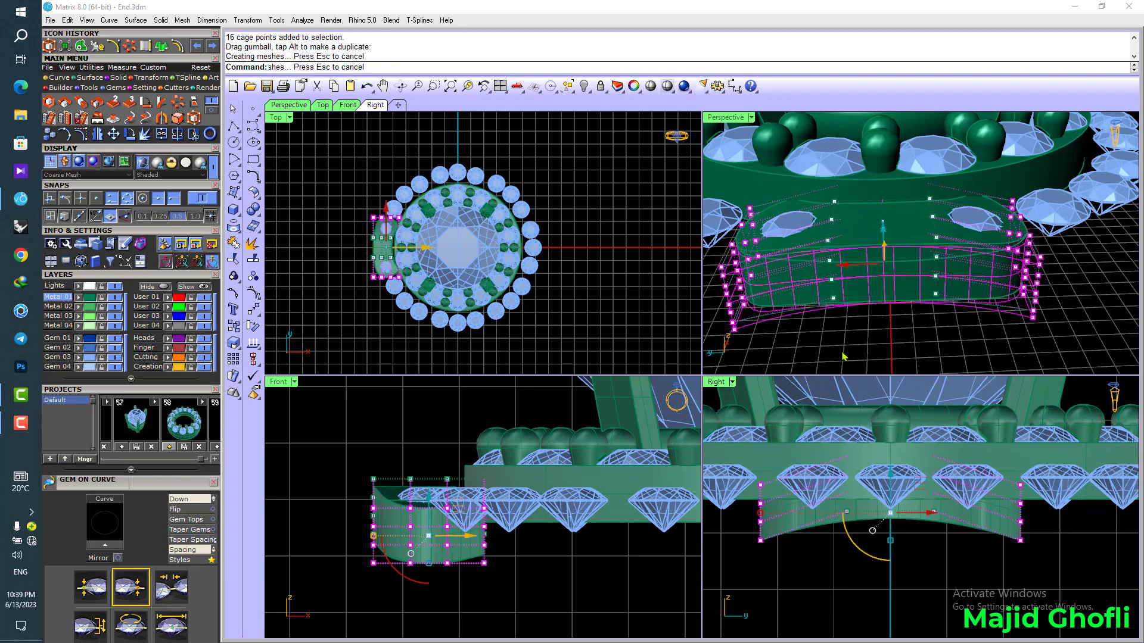
- Delete the control cage from the arched solid around the three-gem group
double_click(725, 118)
scroll(780, 236, "down", 2)
right_click_drag(805, 309, 774, 393)
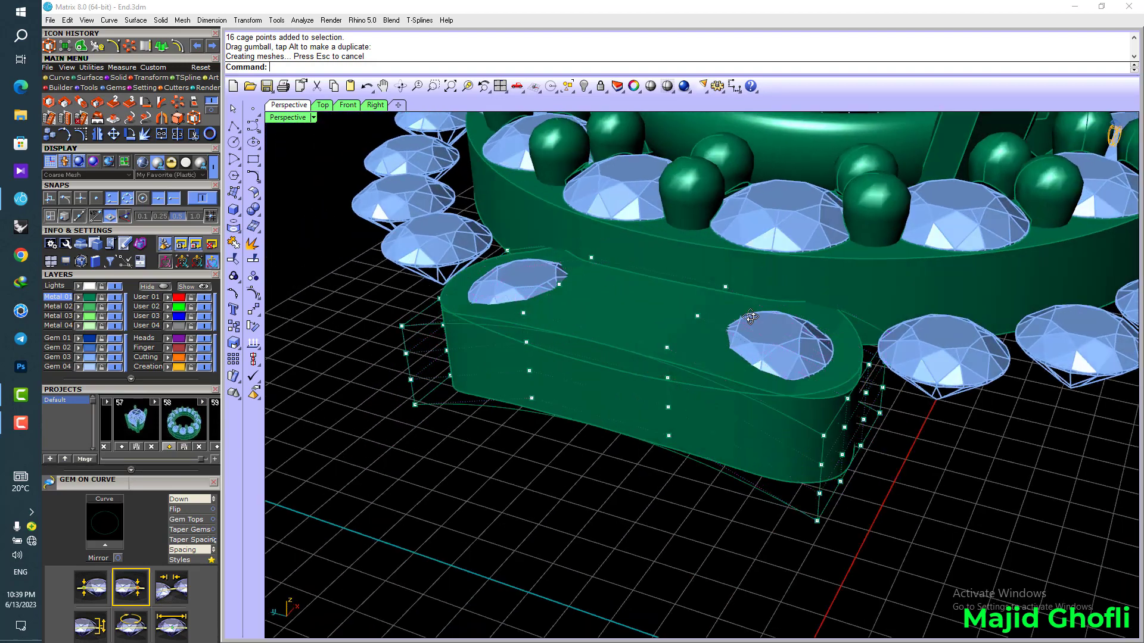
left_click(821, 454)
key("Delete")
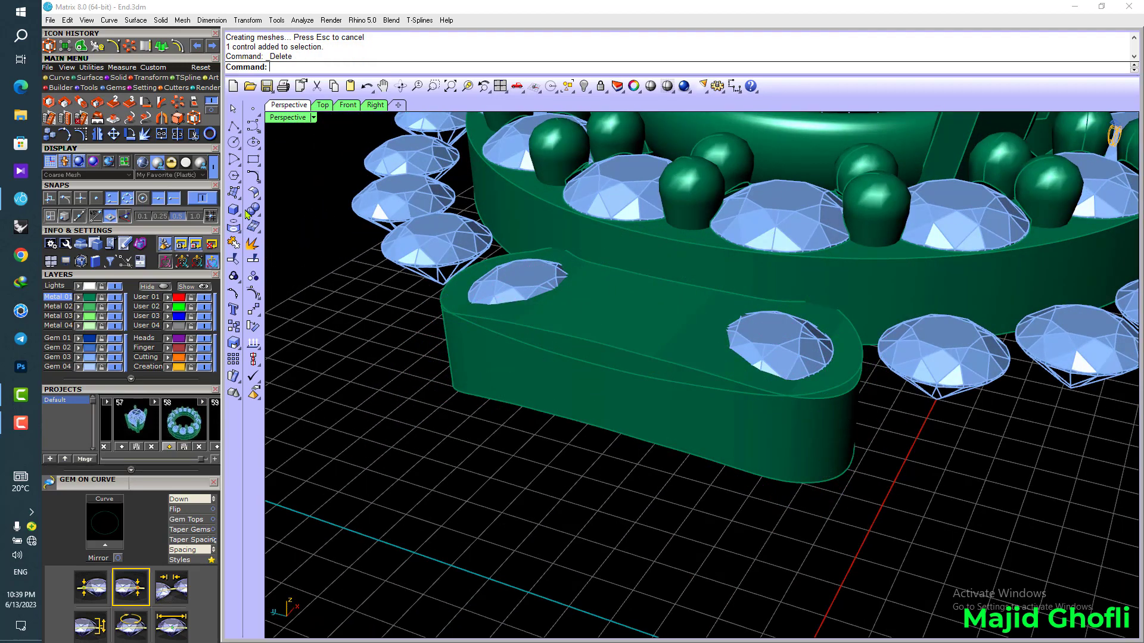
- Extract a copy of the arched top face from the solid around the three-gem group
left_click(119, 78)
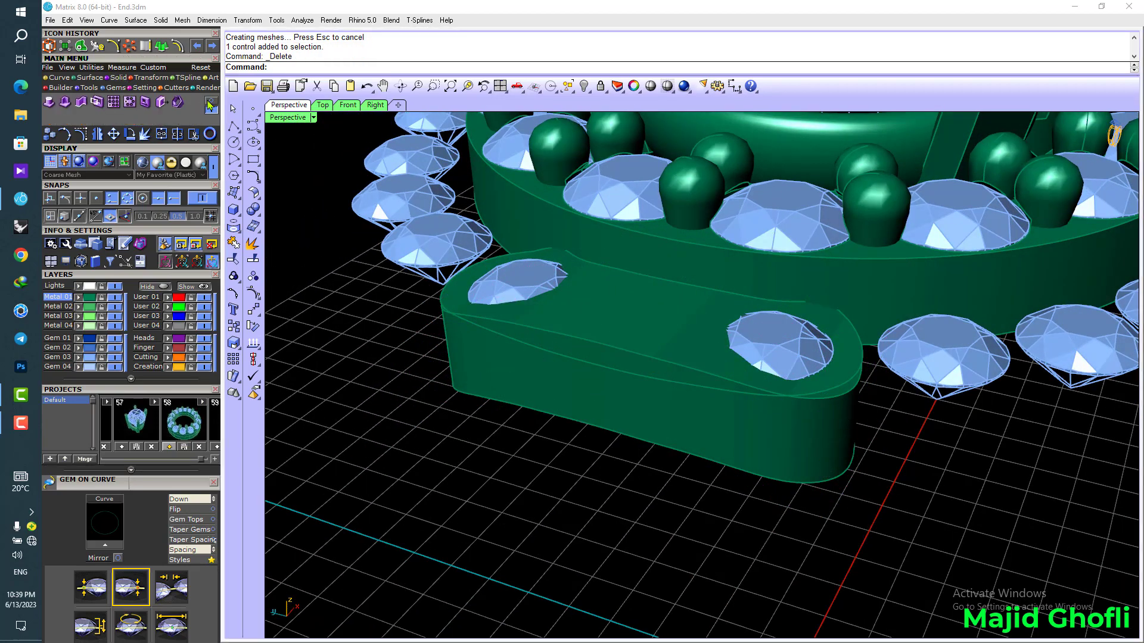
left_click(130, 102)
left_click(563, 305)
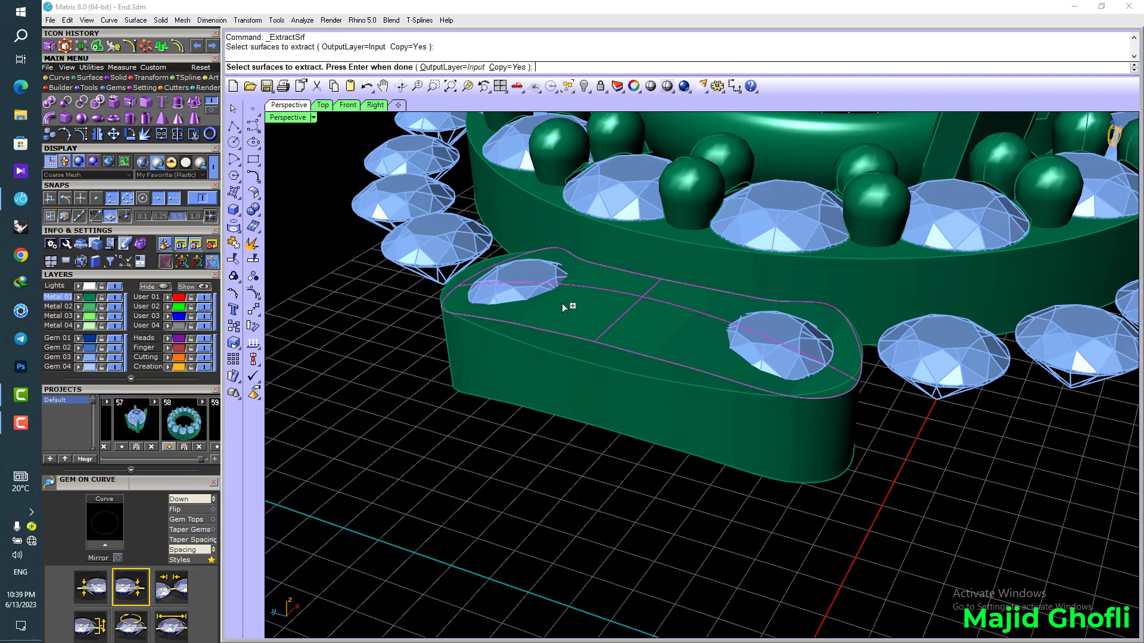
right_click_drag(436, 455, 541, 502)
right_click(540, 501)
key("Return")
- Delete the outline curve, the thick body and the extra surface around the three gems, keeping only the arched top surface
left_click(434, 317)
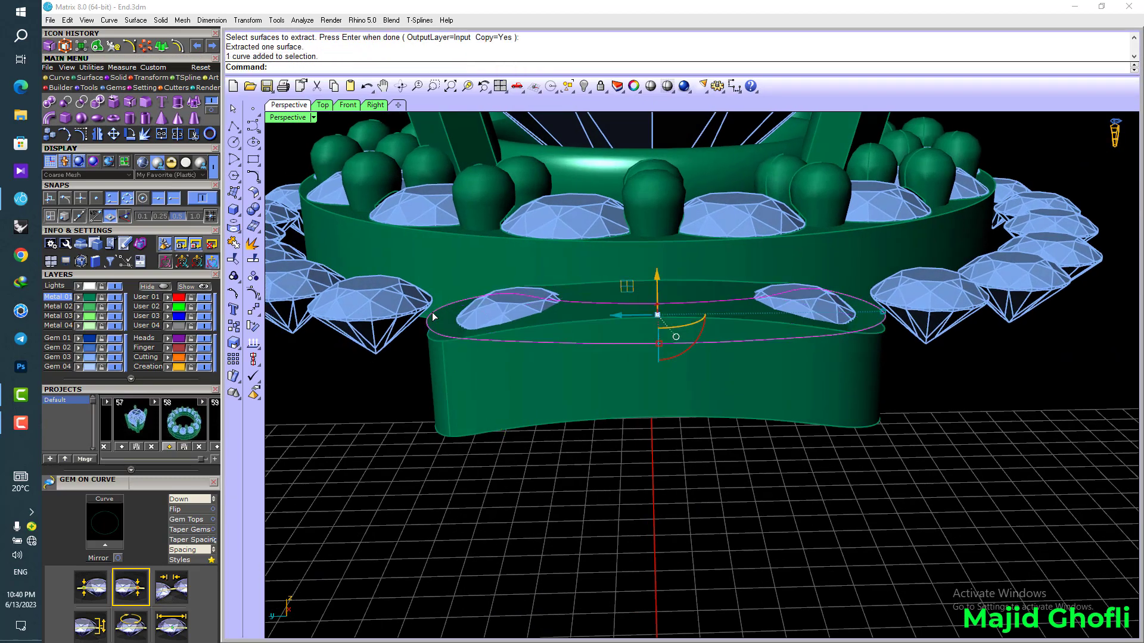
key("Delete")
left_click(477, 413)
key("Delete")
left_click(450, 338)
key("Delete")
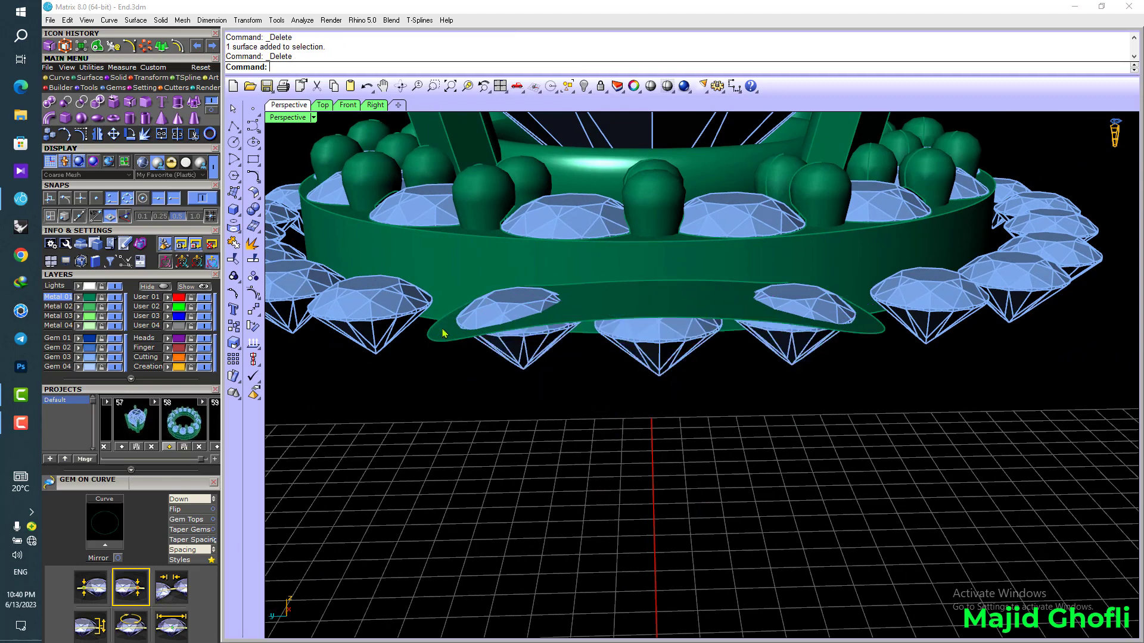
- Raise the positive-Y end gem of the three-gem group slightly toward the arched surface
left_click(456, 335)
left_click(663, 364)
double_click(294, 117)
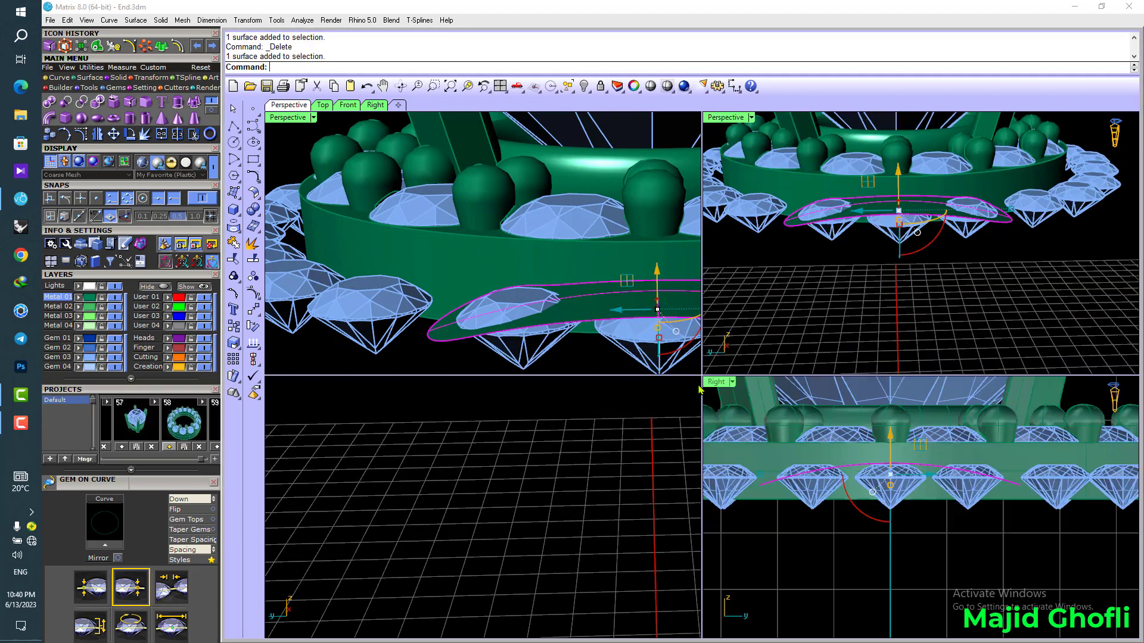
scroll(888, 468, "up", 5)
left_click(898, 485)
left_click(890, 480)
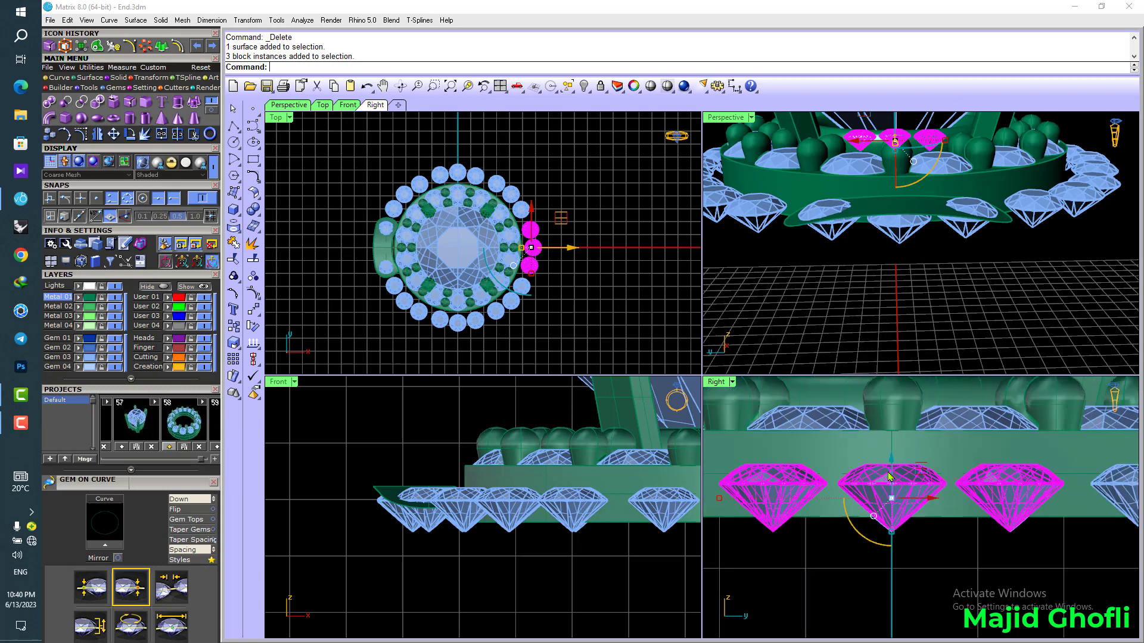
left_click(383, 232)
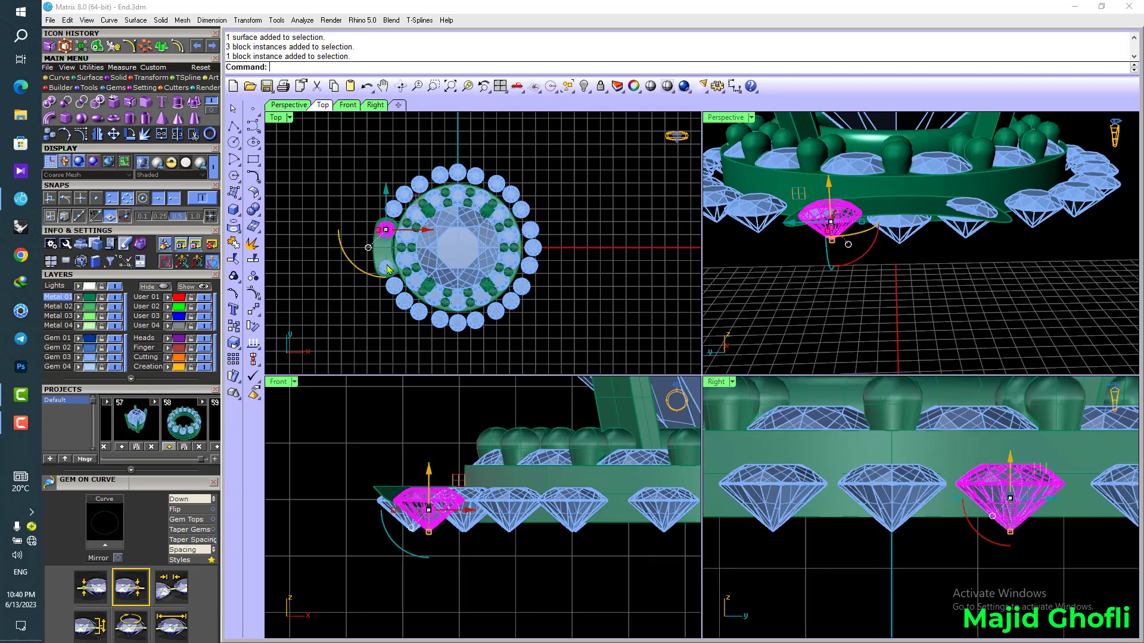
scroll(985, 524, "down", 1)
scroll(417, 451, "up", 2)
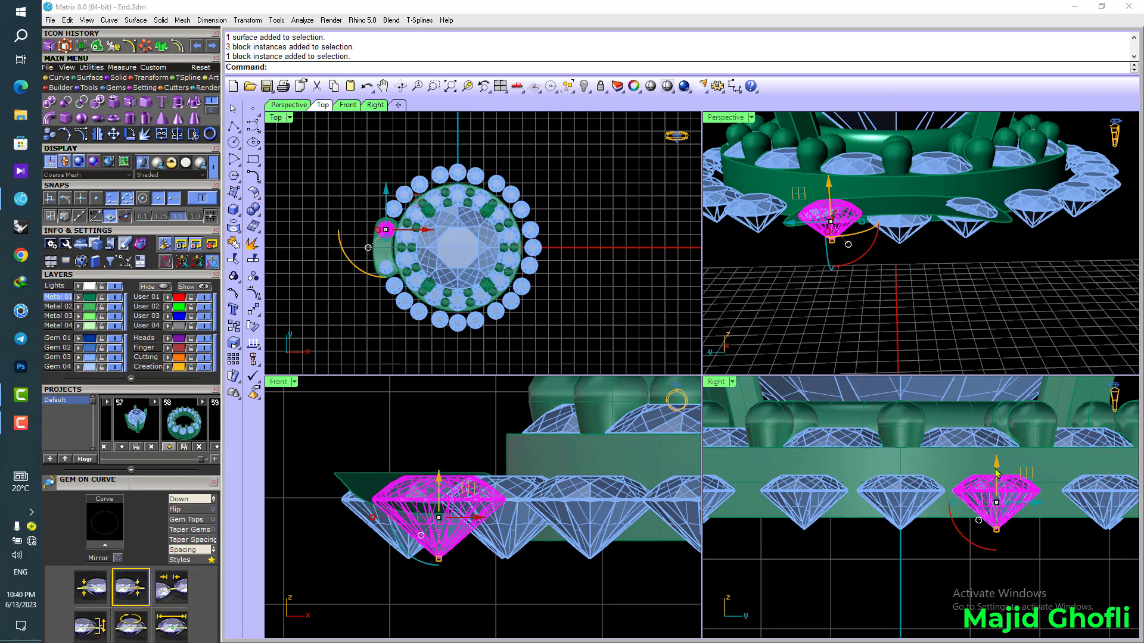
scroll(403, 467, "up", 2)
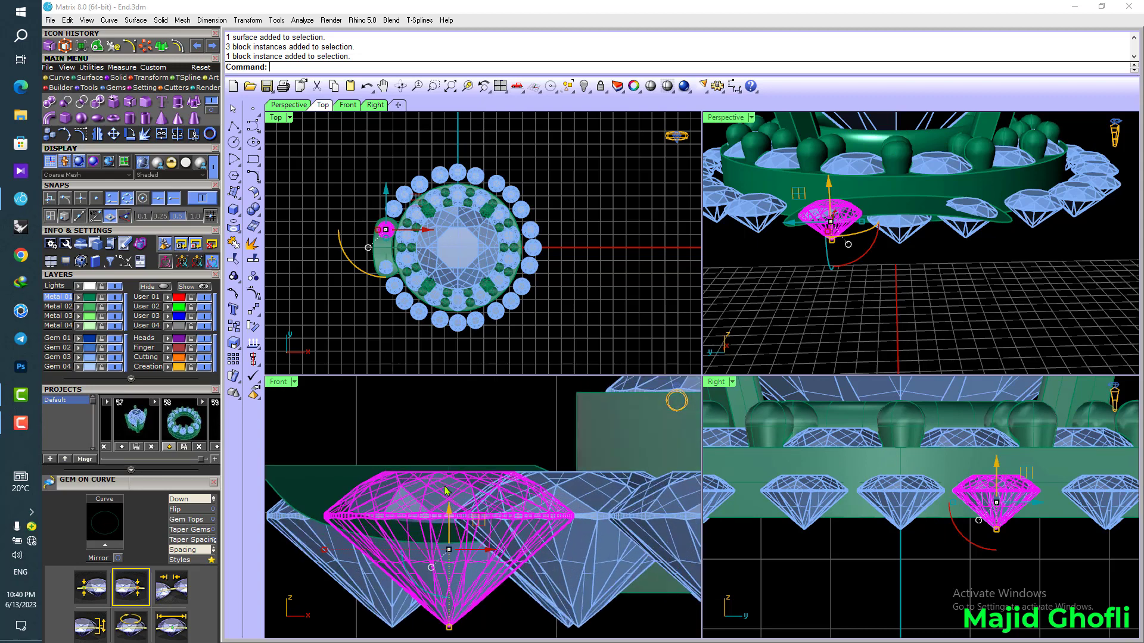
left_click_drag(450, 506, 449, 485)
scroll(924, 318, "down", 2)
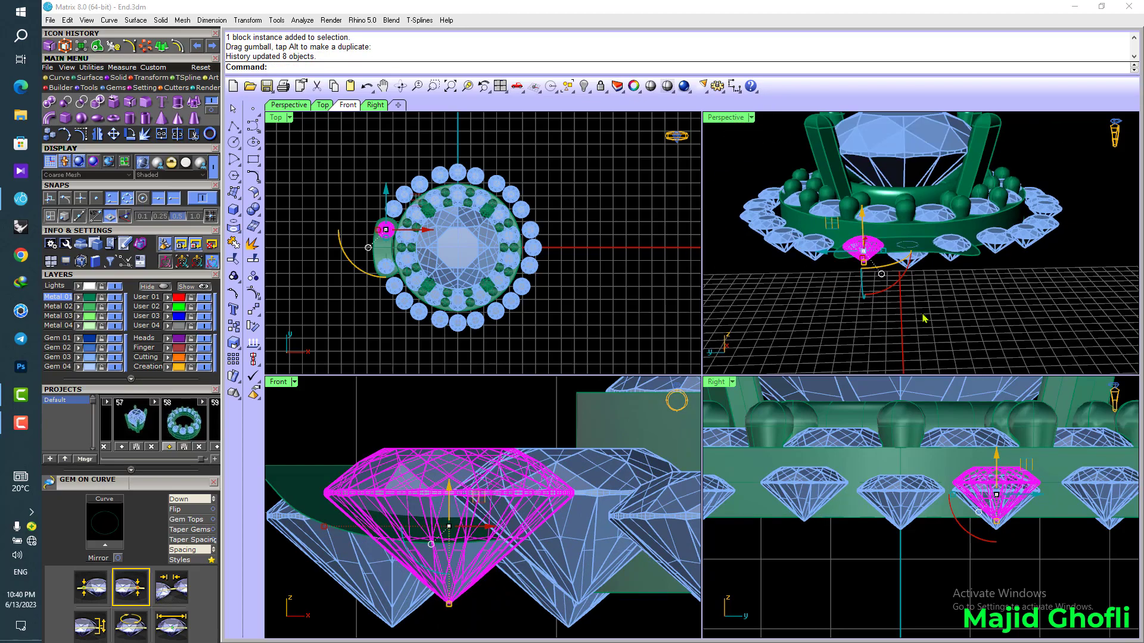
- Remove all other outer-ring gems, keeping only the three gems in the arched surface
double_click(725, 118)
right_click_drag(725, 334, 661, 370)
scroll(739, 373, "down", 3)
left_click(752, 374)
left_click(835, 353, "shift")
left_click(862, 312, "shift")
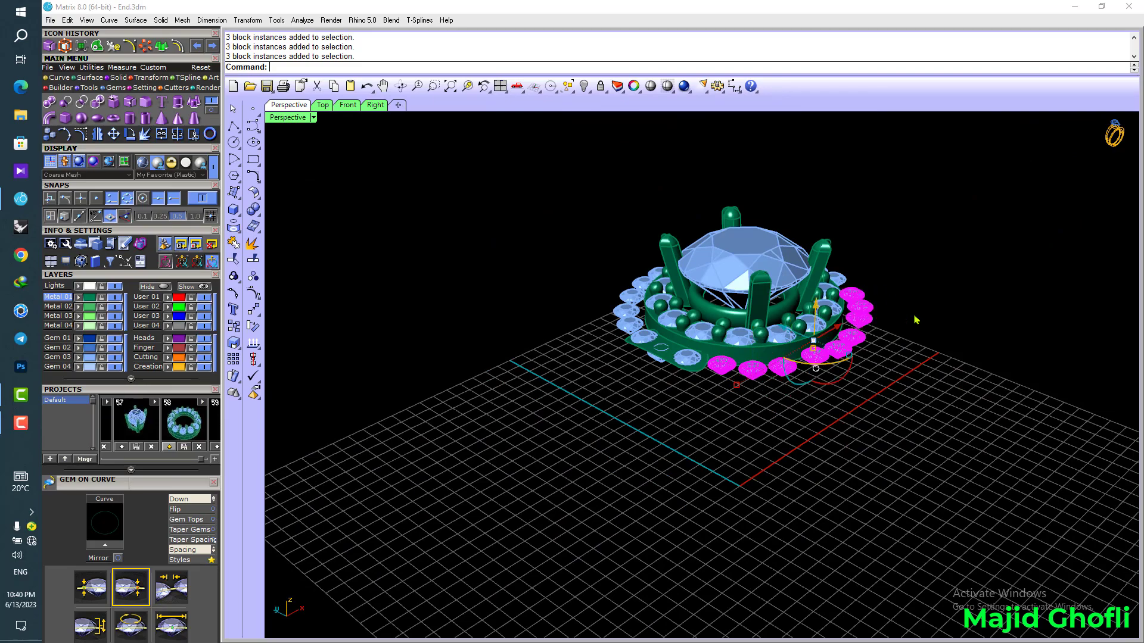
right_click_drag(913, 319, 768, 381)
right_click_drag(922, 411, 852, 397)
right_click_drag(578, 364, 828, 381)
scroll(715, 382, "up", 4)
right_click_drag(685, 405, 518, 314)
right_click(518, 314)
double_click(291, 119)
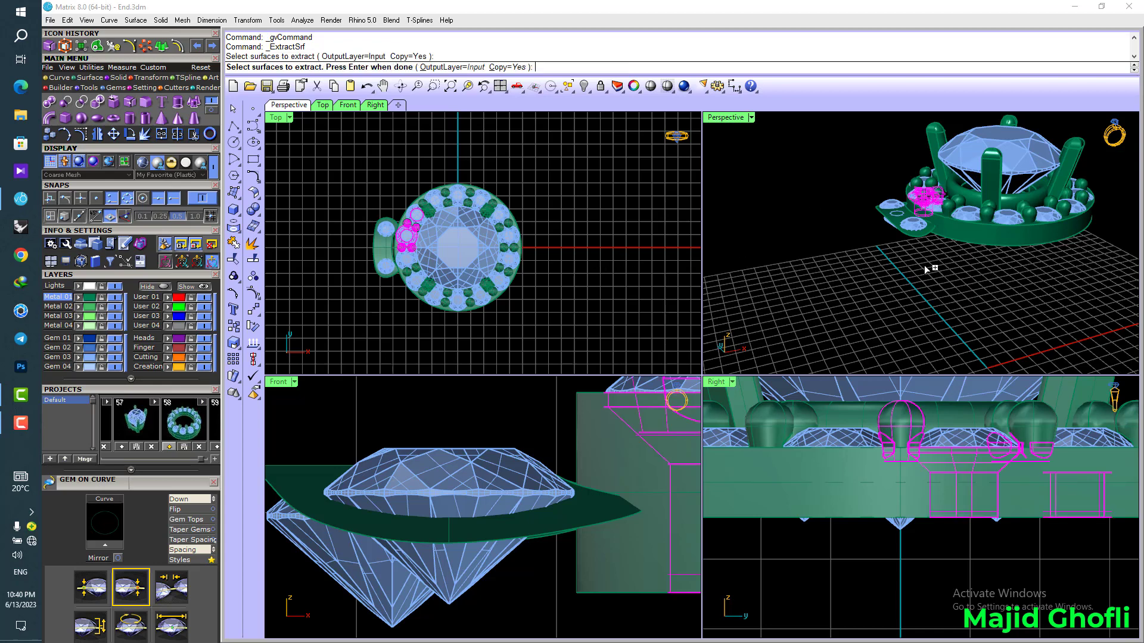
right_click_drag(925, 268, 888, 275)
key("Escape")
- Mirror the three gems and their arched surface across the Y axis to the opposite side, and delete the originals
left_click_drag(902, 239, 885, 177)
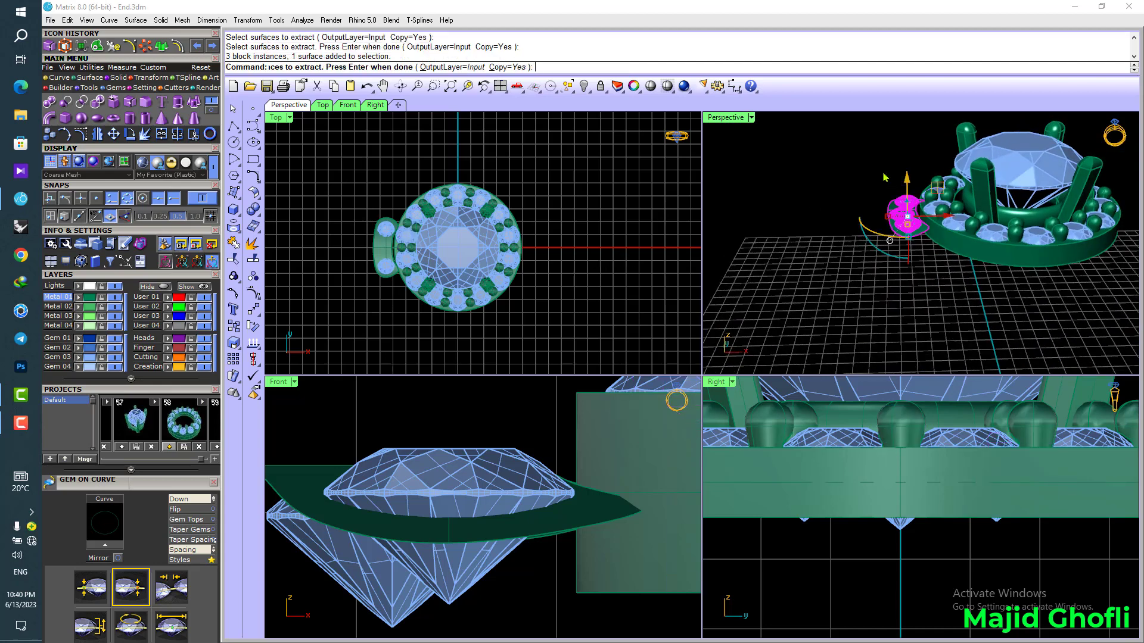
key("F4")
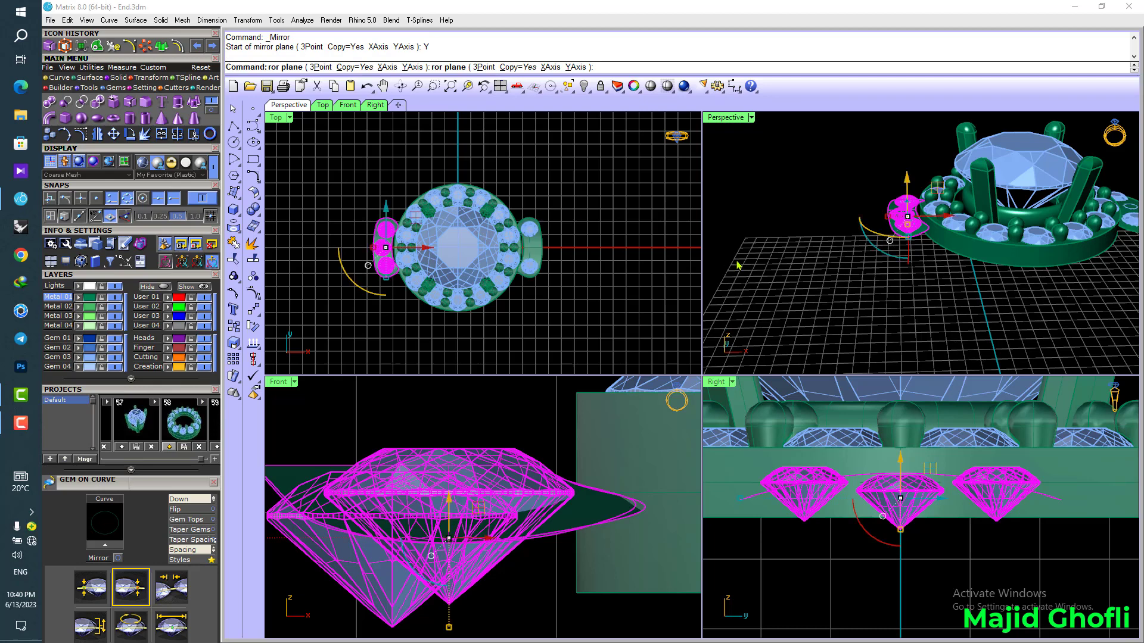
key("Delete")
right_click_drag(1049, 315, 985, 311)
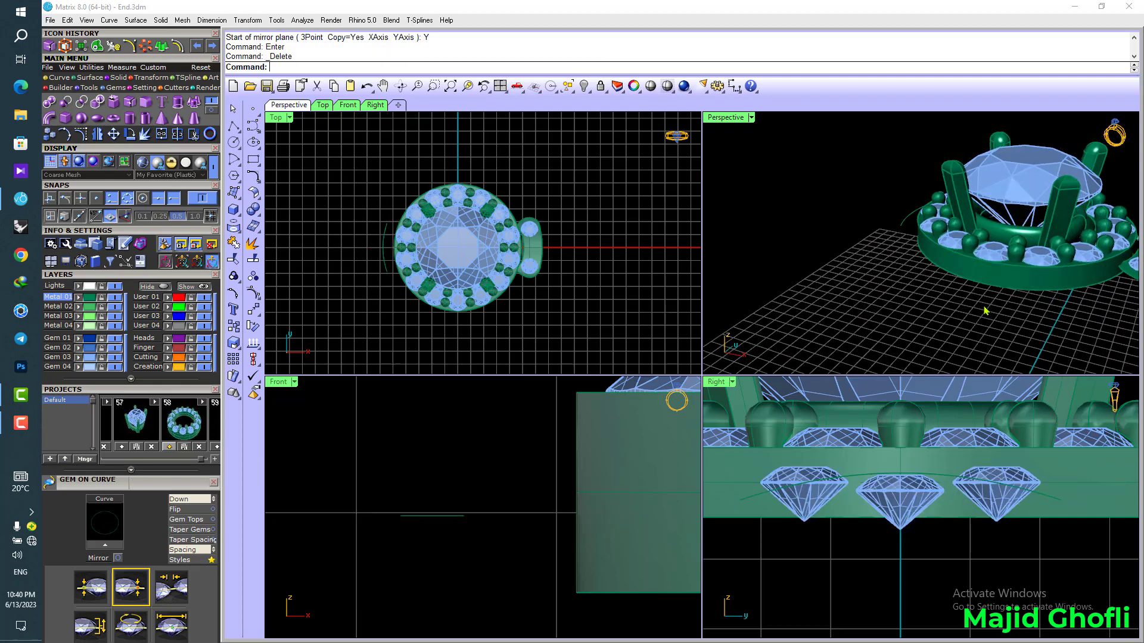
- Raise the middle gem of the mirrored group until its girdle meets the peak of the arched surface
left_click(975, 506)
left_click(816, 499)
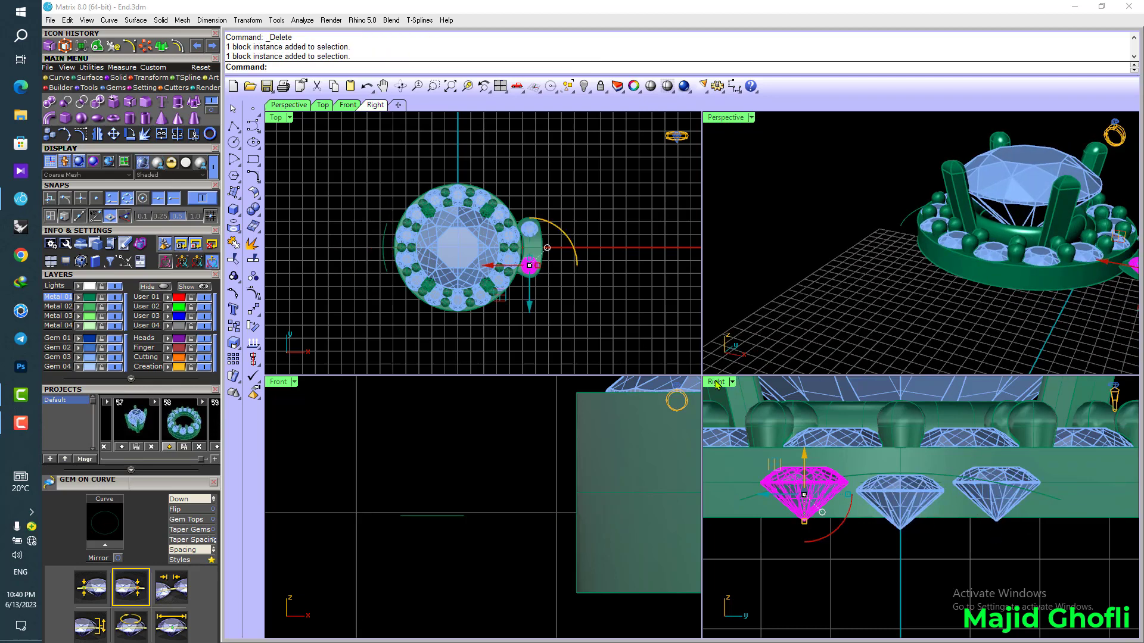
double_click(716, 384)
left_click(676, 347)
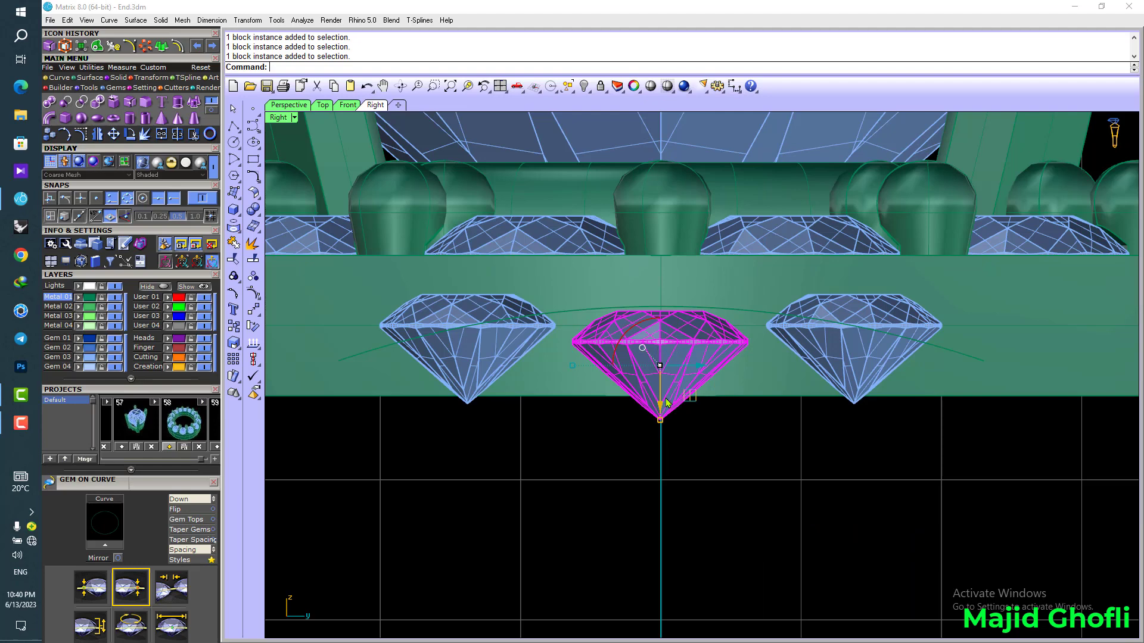
left_click_drag(660, 408, 667, 377)
- Raise the positive-Y end gem and tilt it outward so its girdle follows the slope of the arched surface
left_click(837, 343)
scroll(837, 339, "up", 5)
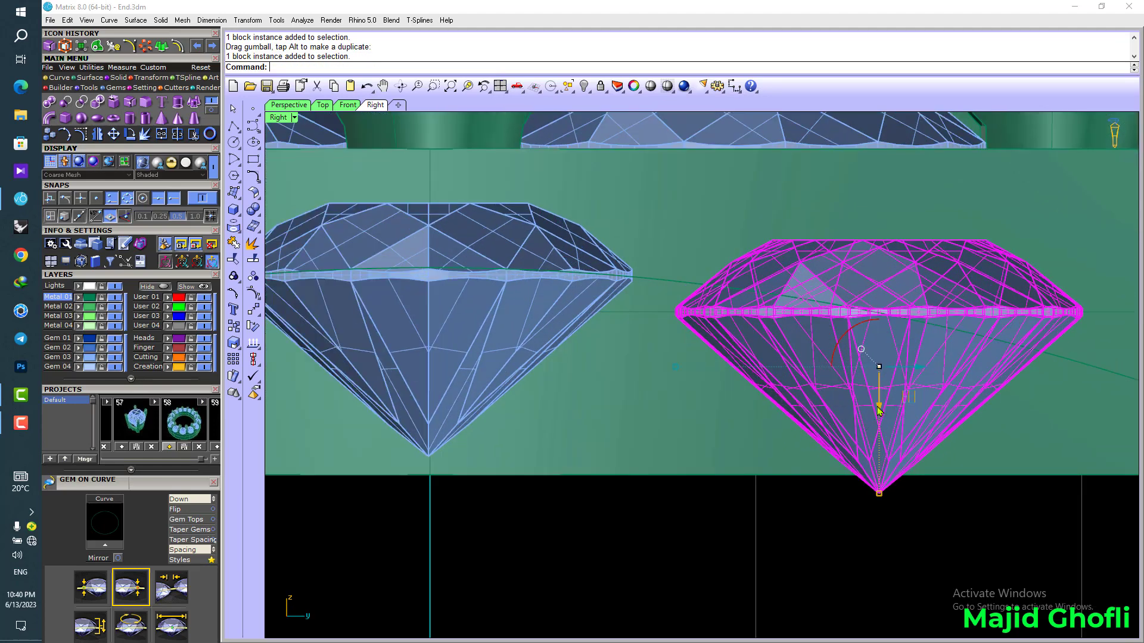
left_click_drag(879, 411, 879, 399)
left_click_drag(834, 347, 836, 337)
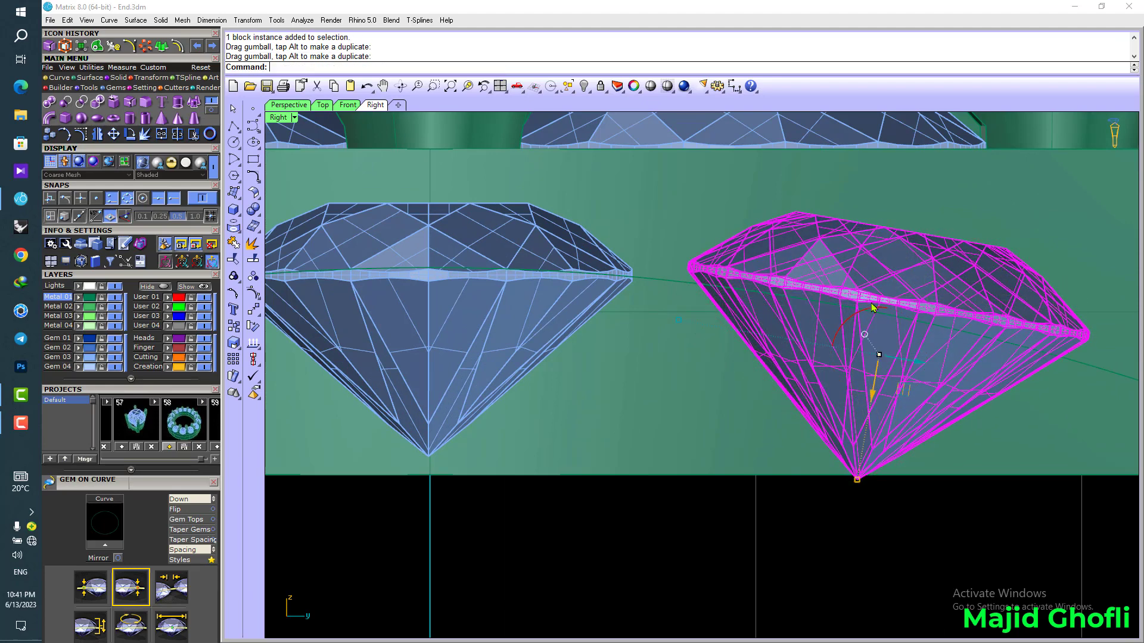
left_click_drag(875, 382, 867, 395)
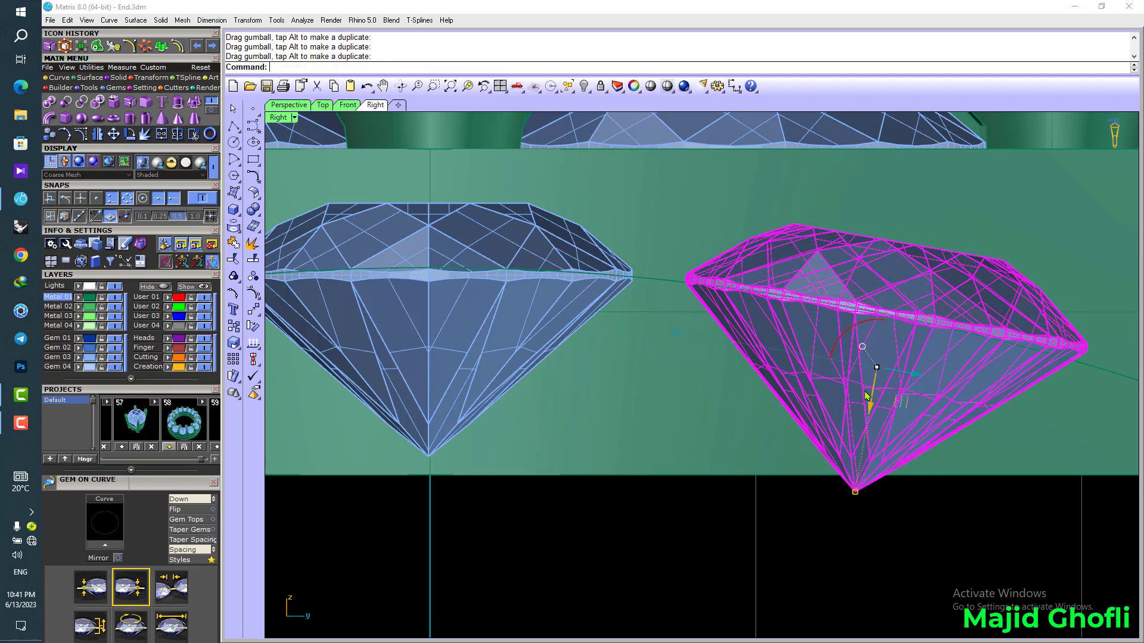
left_click_drag(833, 356, 828, 349)
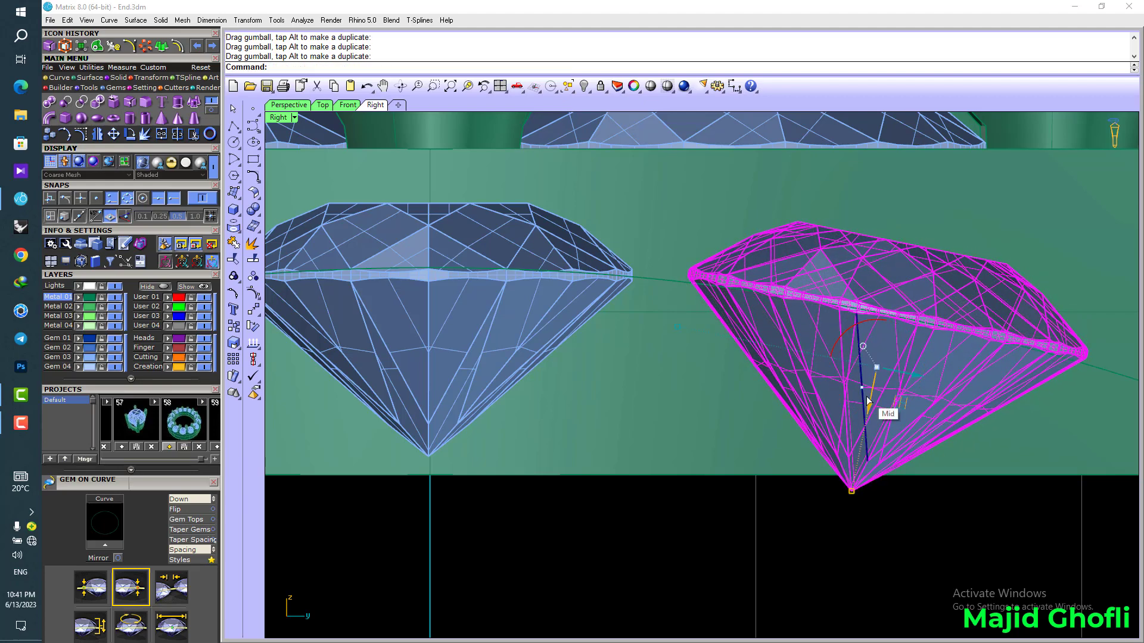
left_click_drag(864, 397, 868, 411)
key("ctrl+z")
scroll(868, 411, "down", 4)
- Replace the untilted gem at the other end with a mirrored copy of the tilted gem, using the Y mirror option
left_click(505, 409)
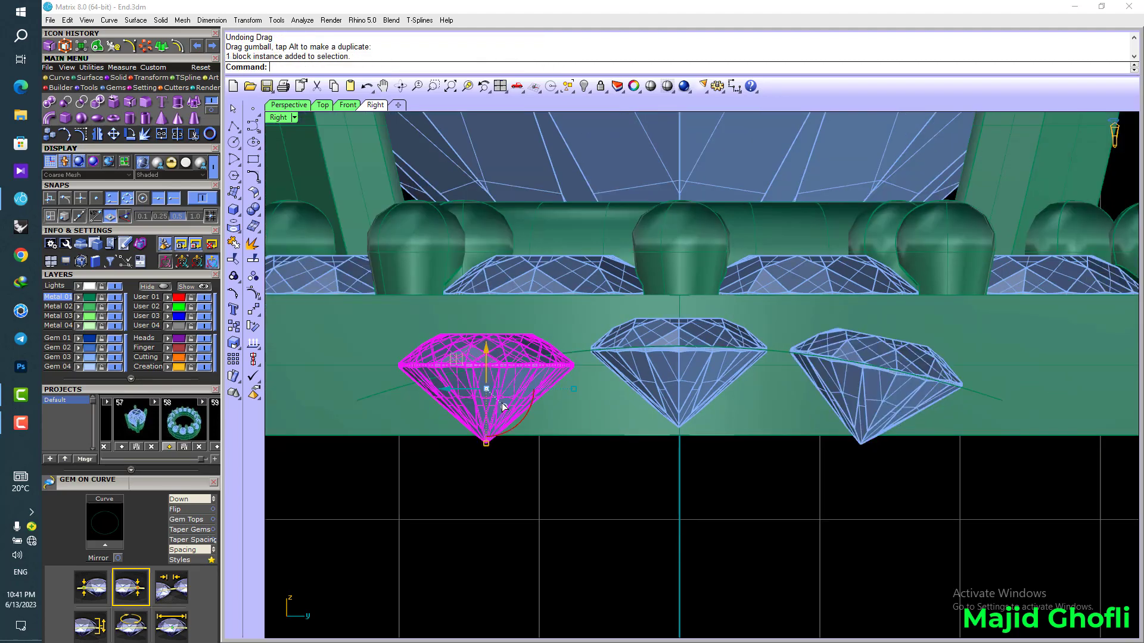
key("Delete")
left_click(888, 399)
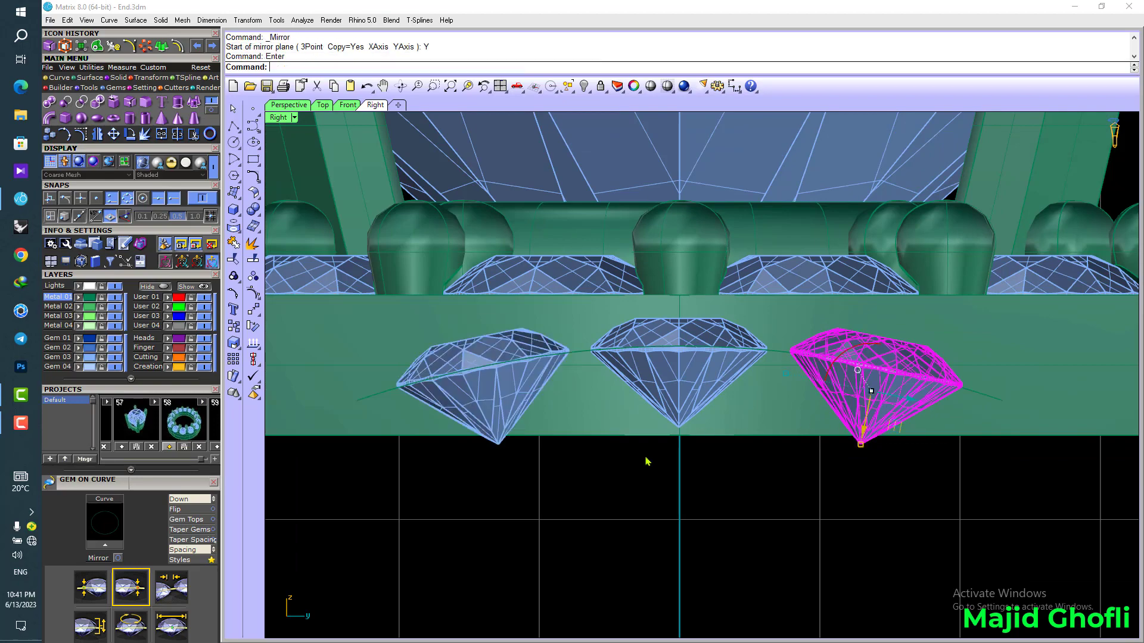
double_click(278, 117)
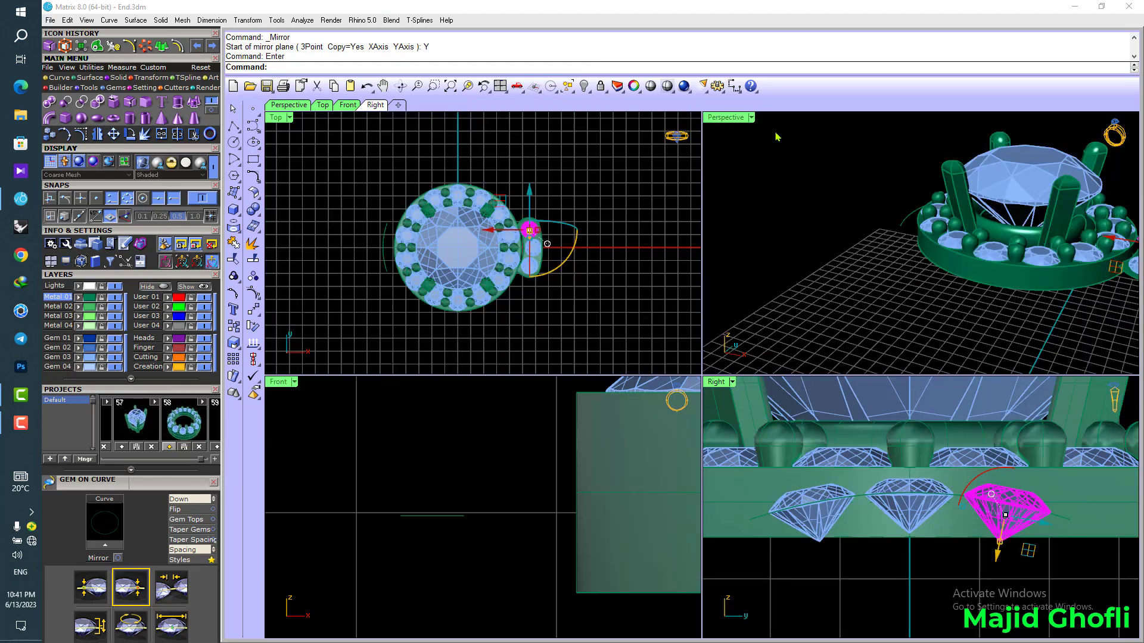
double_click(731, 120)
right_click_drag(846, 239, 663, 301)
scroll(664, 301, "down", 5)
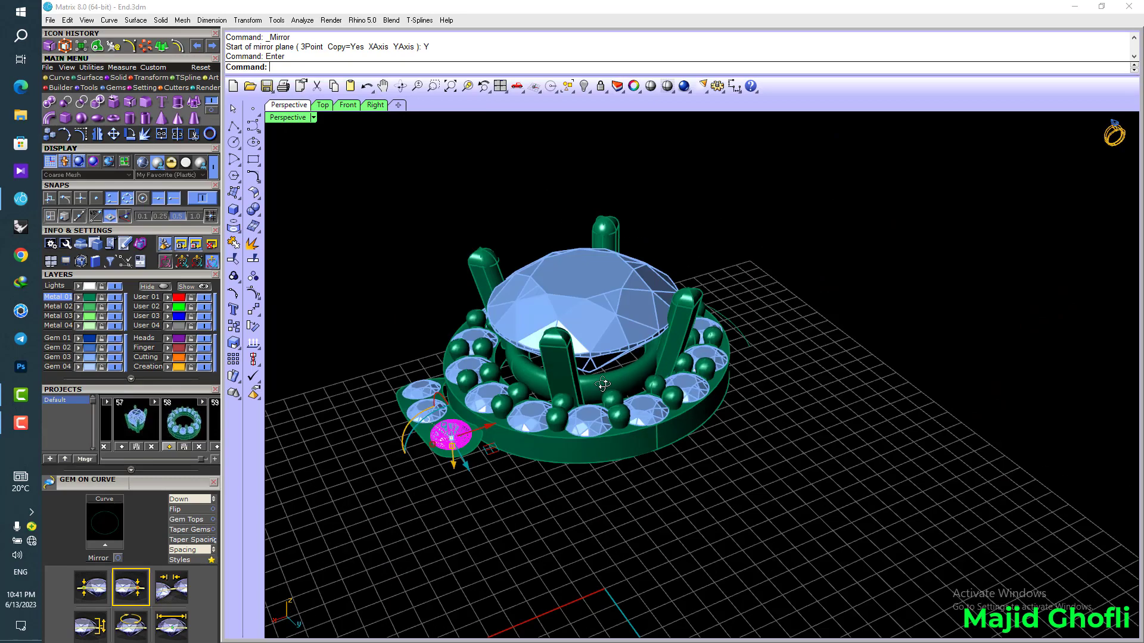
- Extrude the surface around the three side gems downward into a closed solid
right_click_drag(539, 422, 637, 418, "shift")
scroll(526, 398, "up", 8)
left_click(539, 409)
right_click_drag(505, 441, 481, 366)
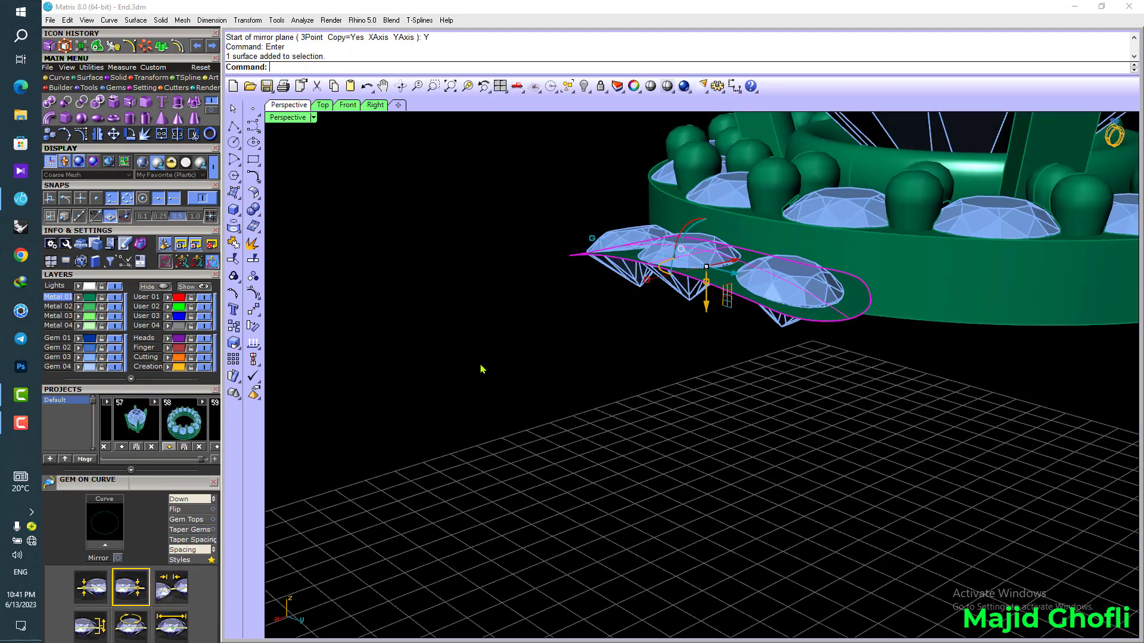
left_click(91, 78)
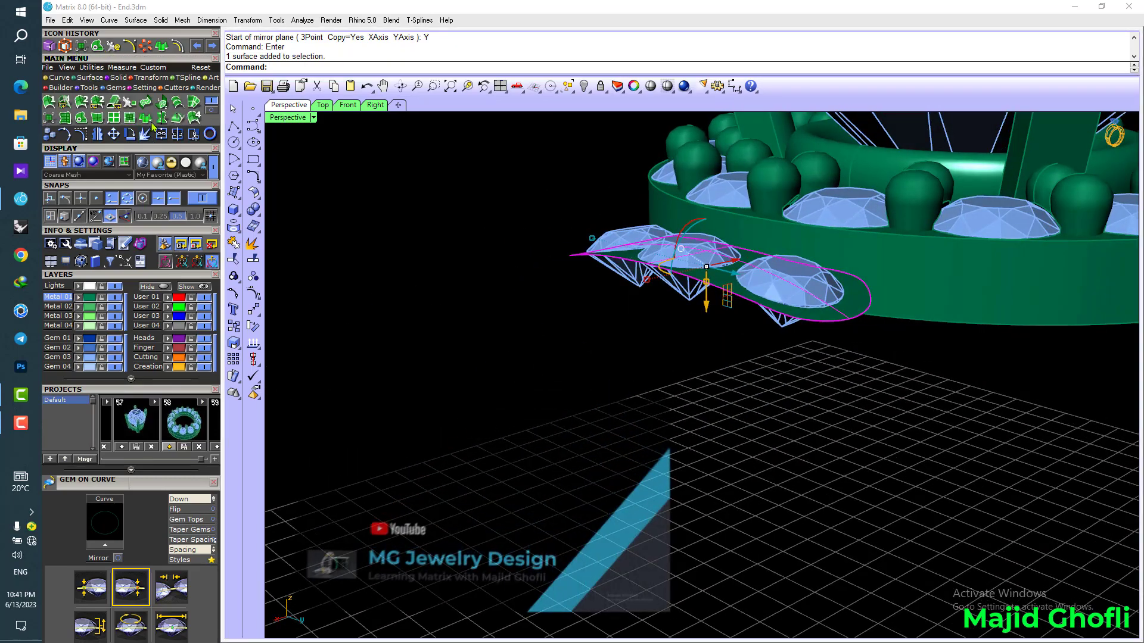
left_click(126, 101)
left_click(362, 67)
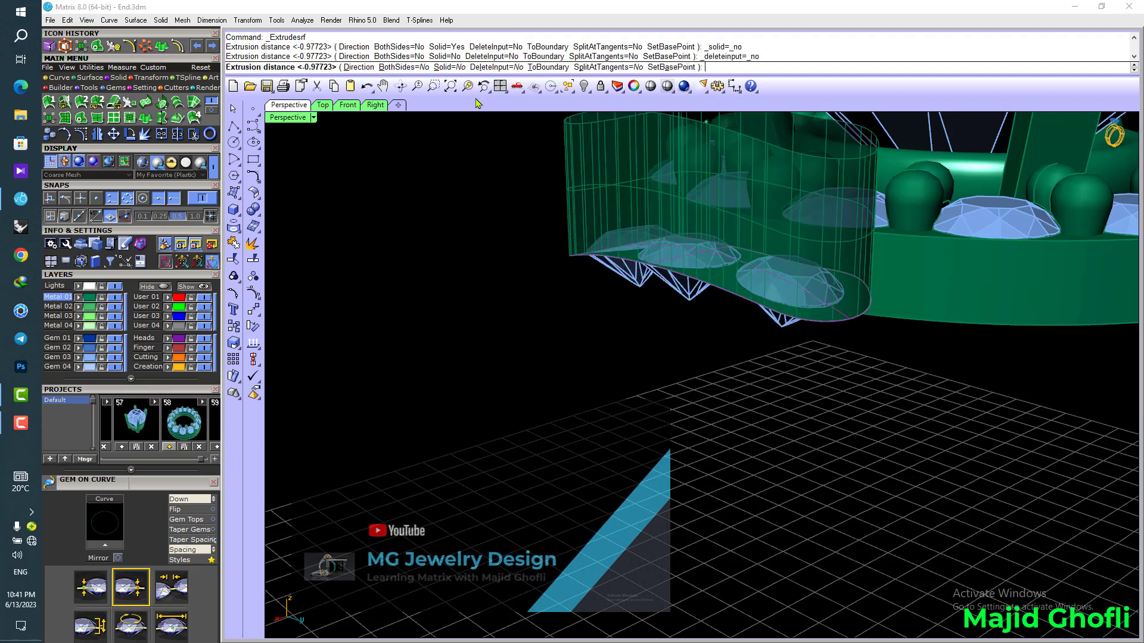
left_click(448, 68)
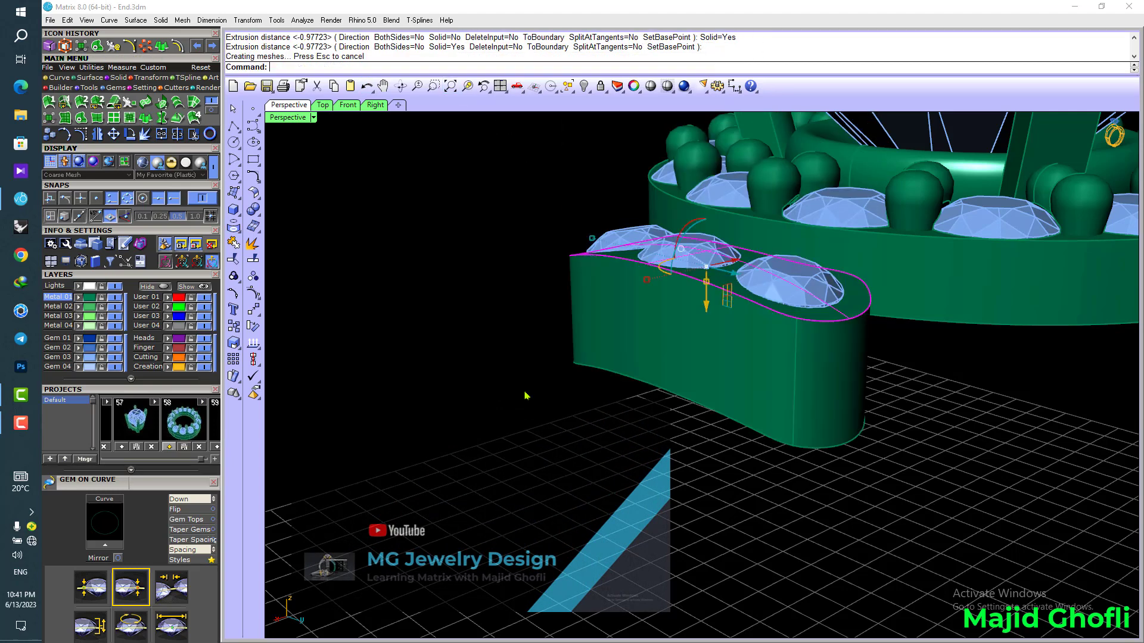
- Draw a straight horizontal line across the lower part of the three-gem block in the Right view, extending past both its sides
double_click(291, 118)
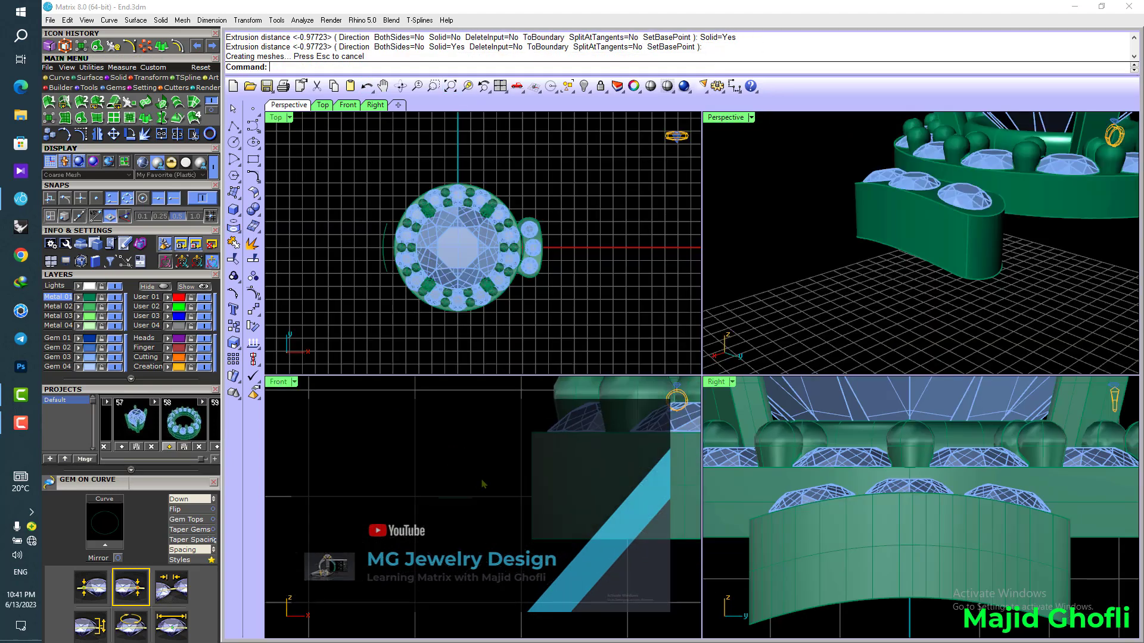
double_click(715, 383)
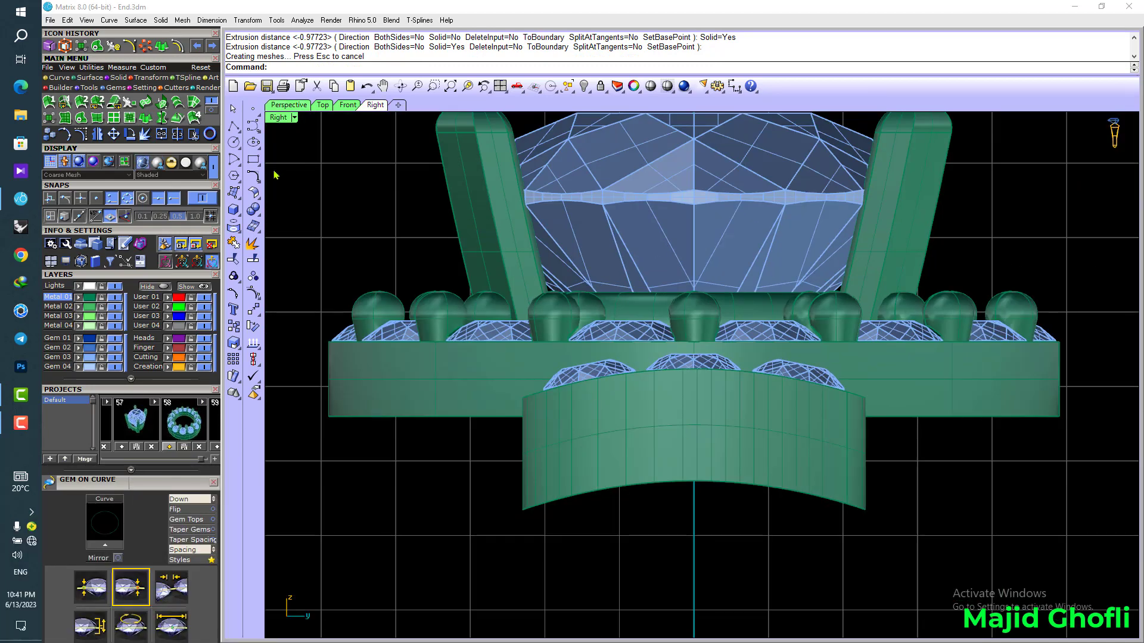
left_click(59, 78)
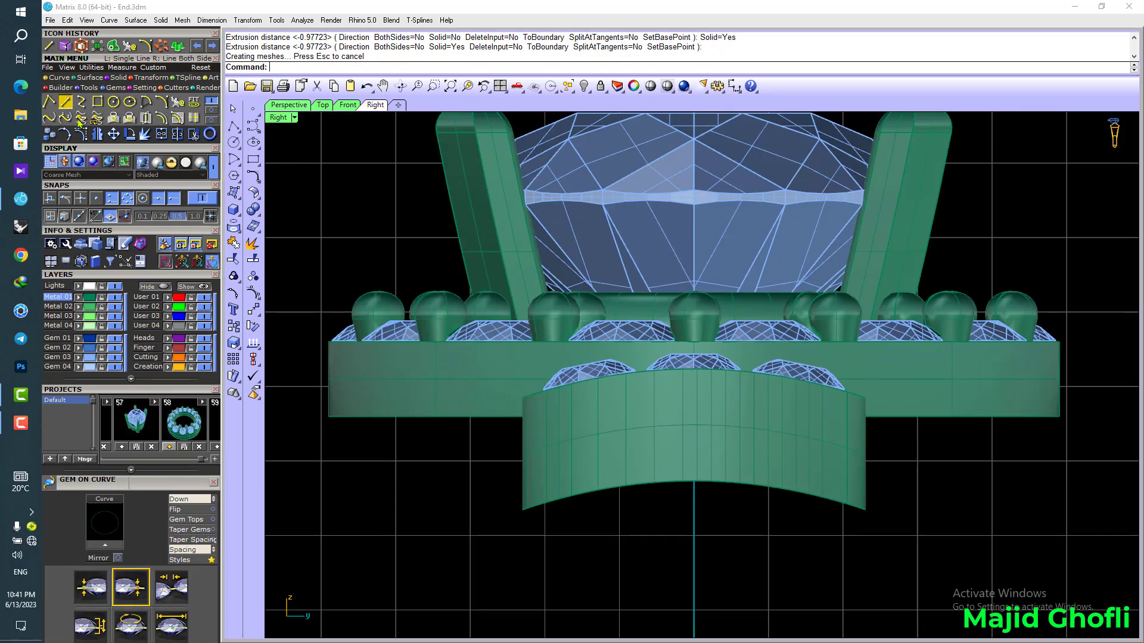
left_click(65, 102)
left_click(495, 453)
left_click(959, 457)
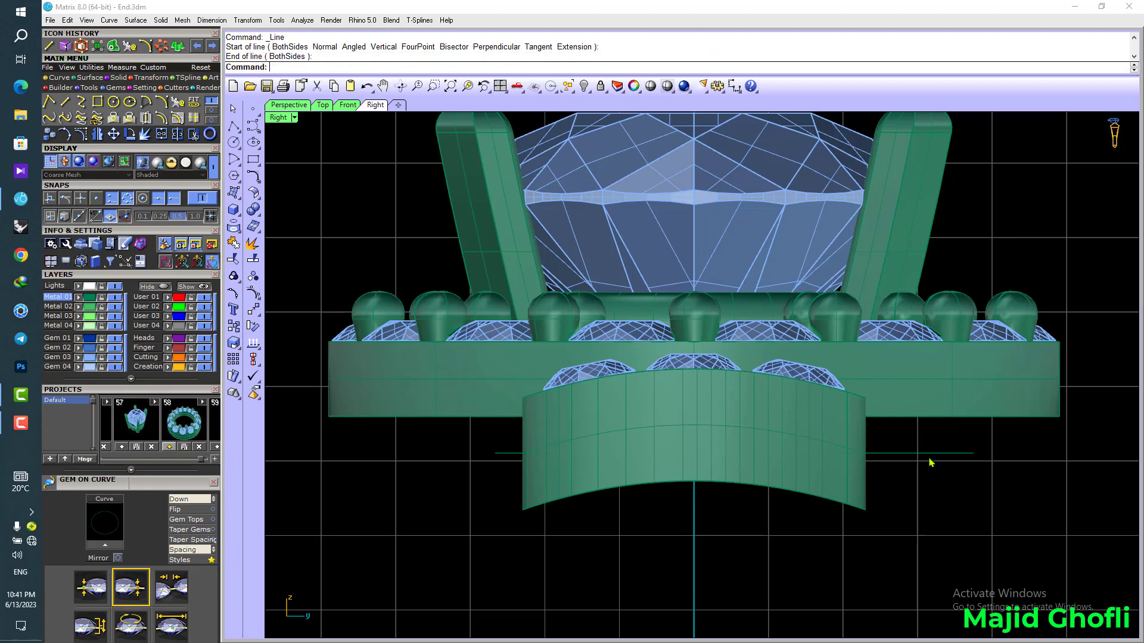
- Raise the line slightly and measure the vertical distance from the block's top edge to it
scroll(667, 459, "up", 2)
left_click_drag(770, 405, 771, 392)
left_click(734, 87)
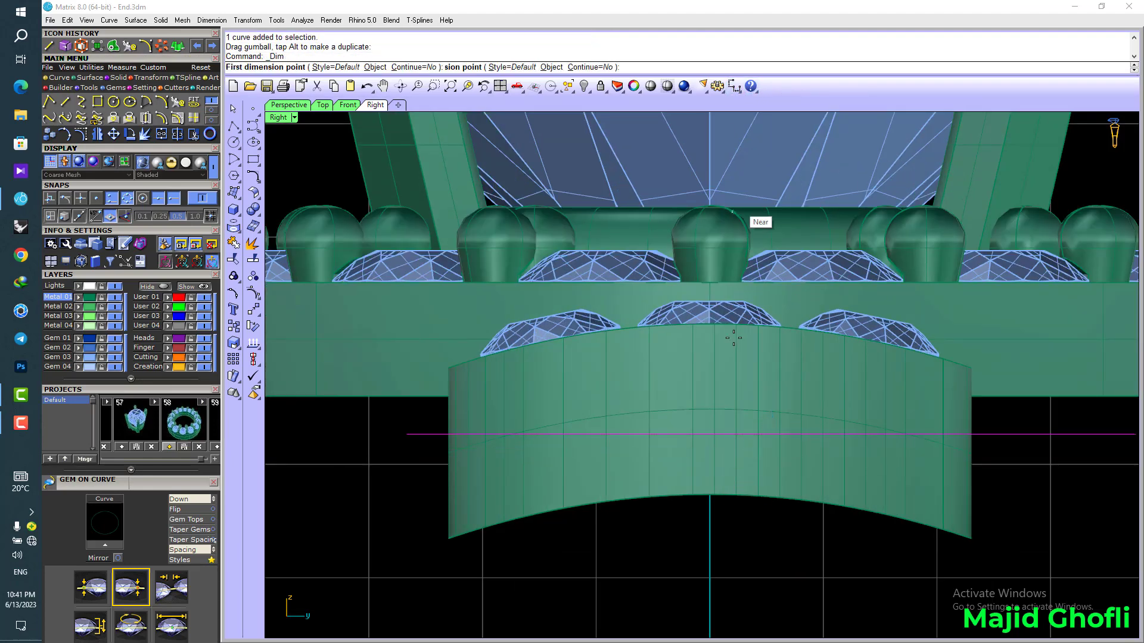
left_click(712, 322)
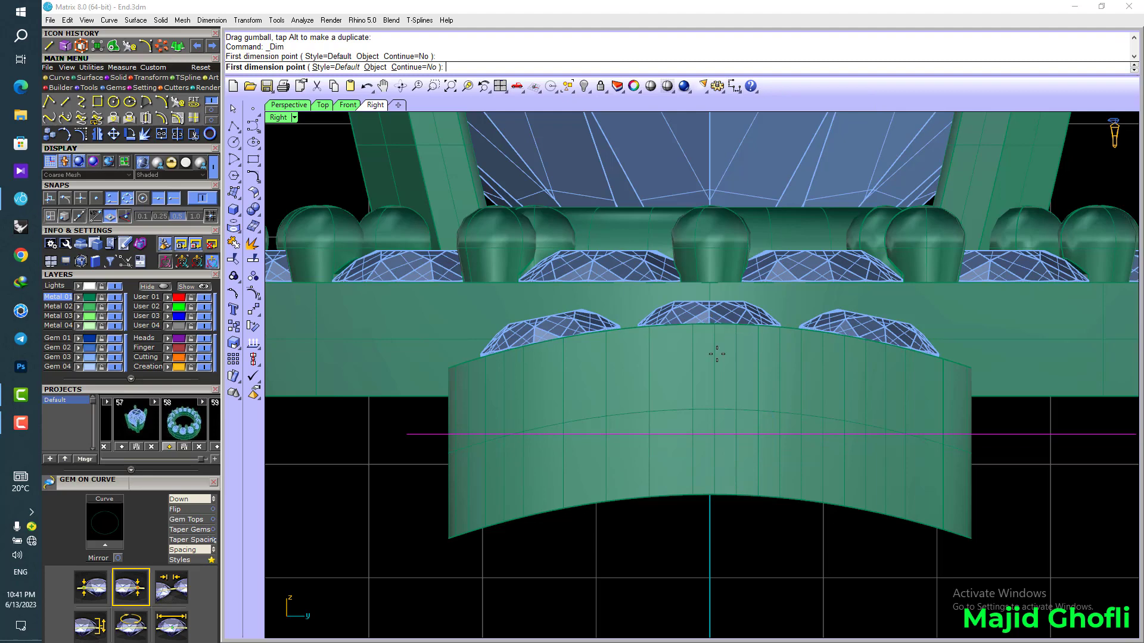
left_click(709, 434)
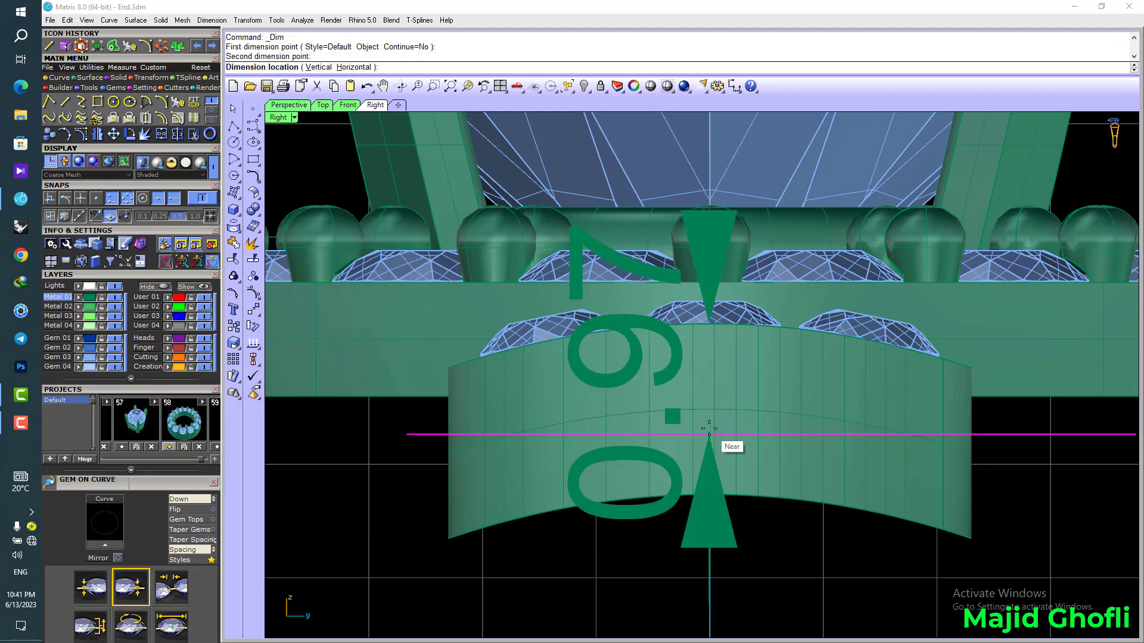
key("Escape")
- Extrude the line into a flat cutting surface that passes completely through the three-gem block
scroll(414, 477, "down", 8)
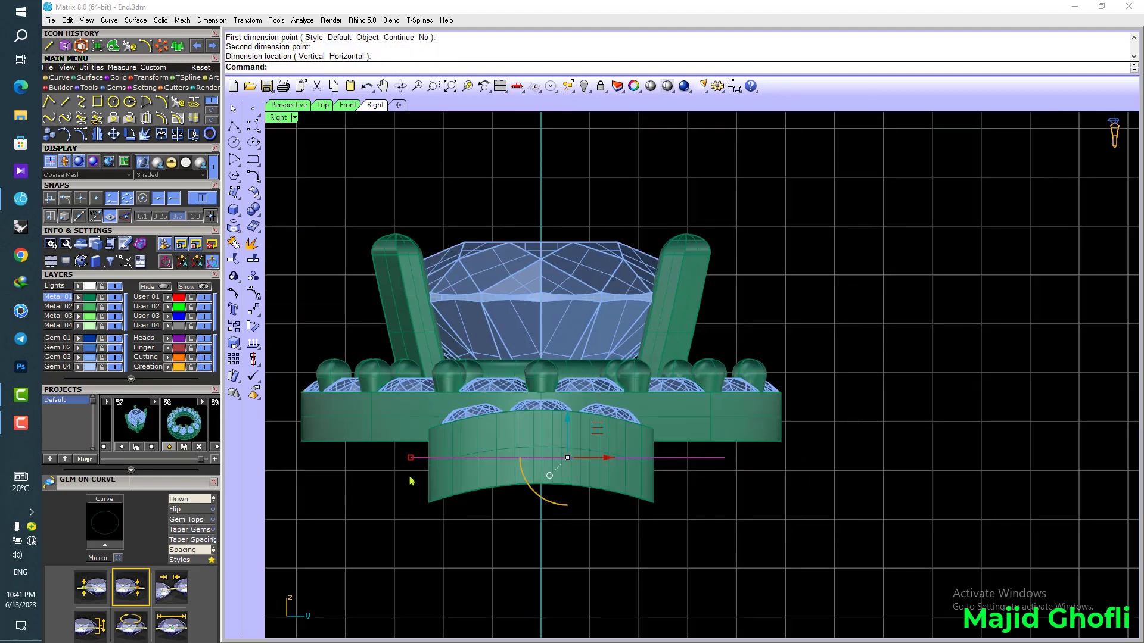
double_click(277, 119)
left_click(173, 49)
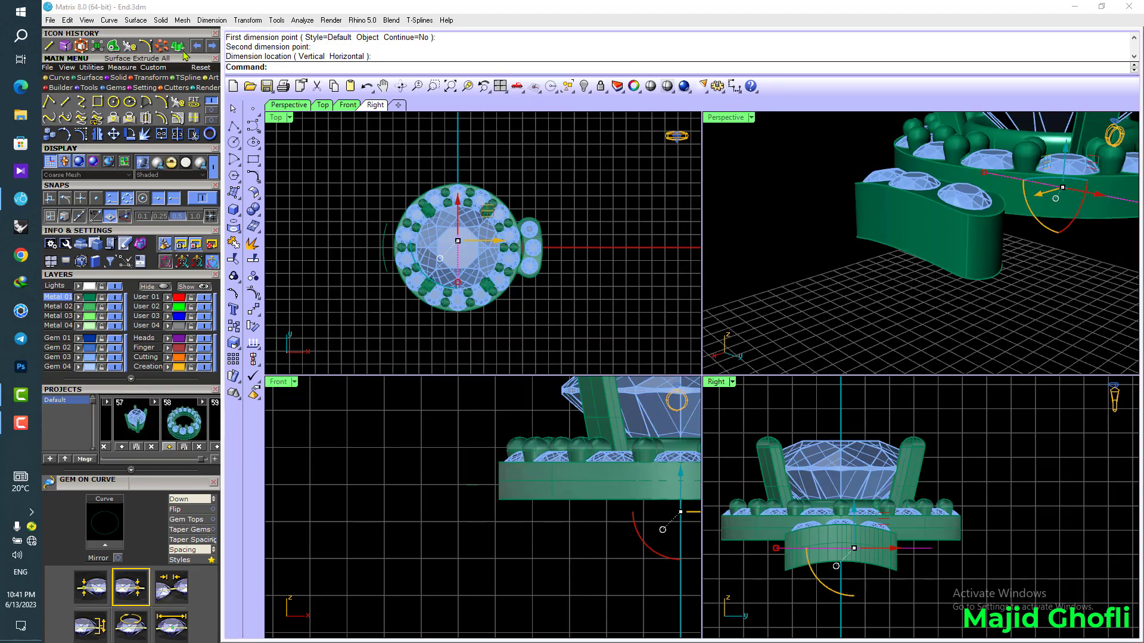
left_click(359, 67)
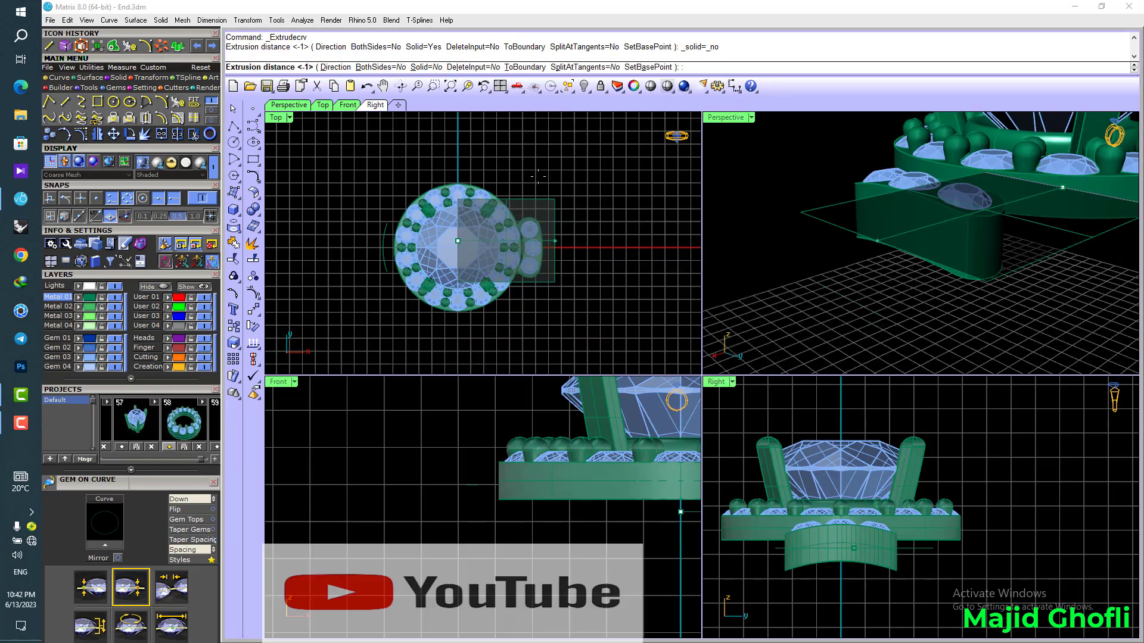
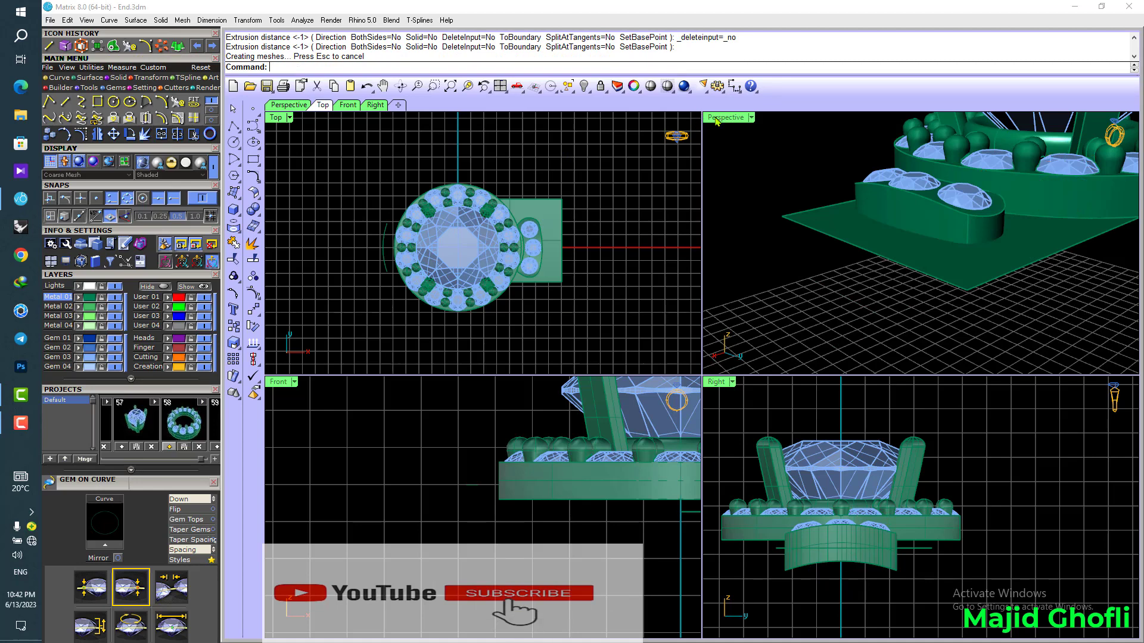
- Boolean split the three-gem block with the flat cutting surface
double_click(721, 118)
left_click(259, 217)
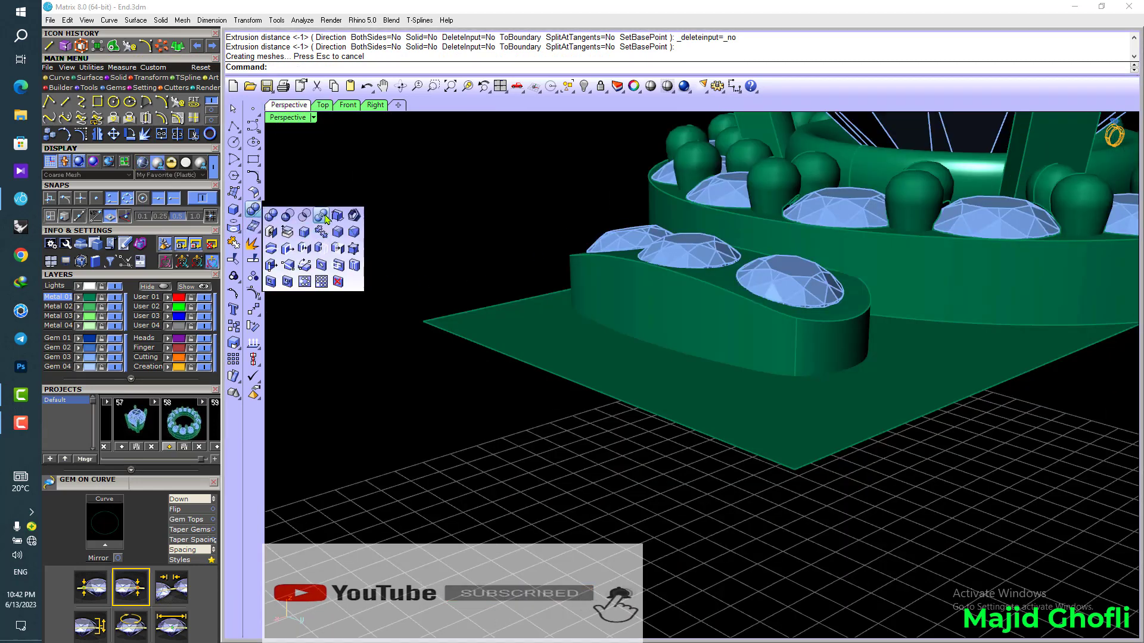
left_click(323, 218)
left_click(618, 323)
right_click(617, 333)
left_click(615, 361)
right_click(614, 361)
- Delete the lower piece of the split block and the flat cutting surface
right_click_drag(666, 390, 718, 394)
left_click(706, 283)
key("Delete")
left_click(595, 434)
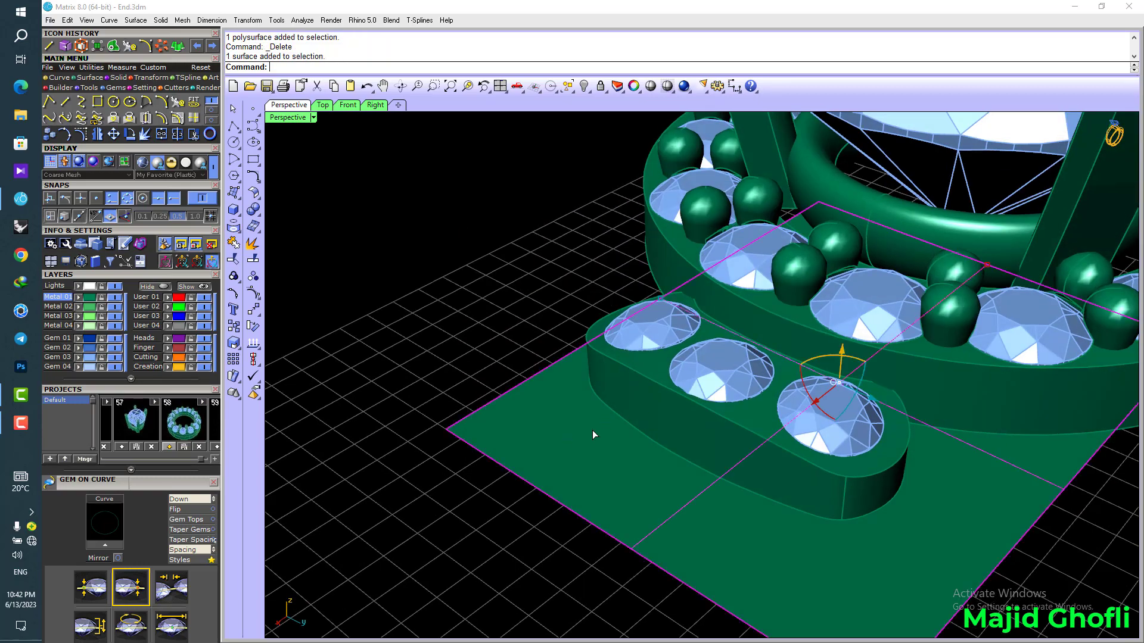
key("Delete")
- Mirror the block and its three gems across the Y axis to the opposite side of the halo, and delete the originals
right_click_drag(595, 434, 542, 417)
left_click_drag(542, 259, 458, 494)
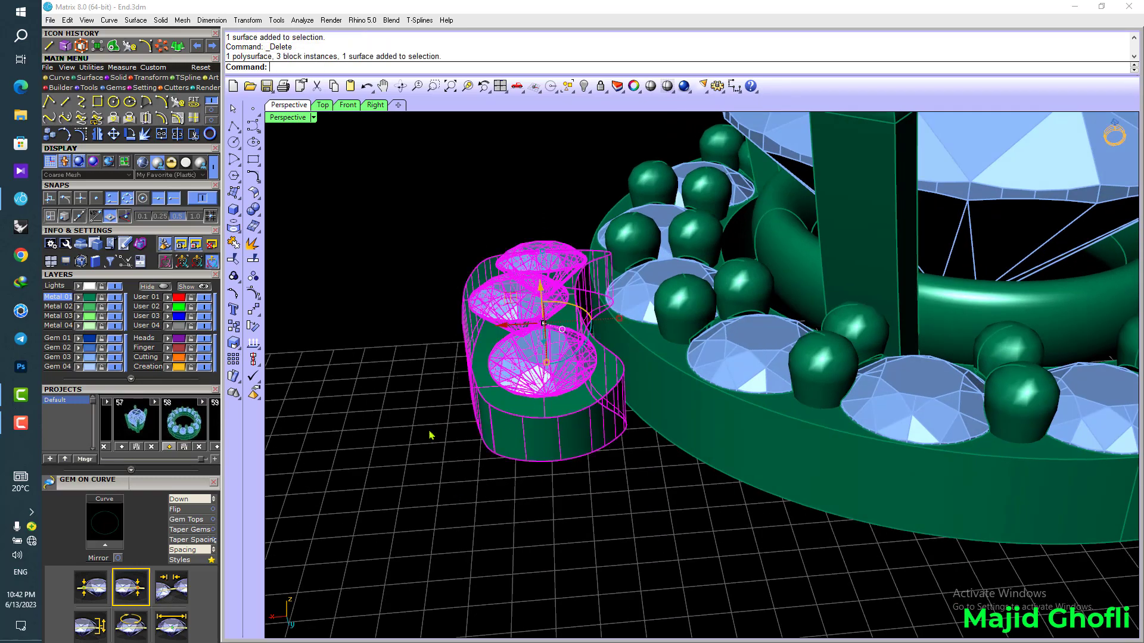
scroll(430, 431, "down", 5)
double_click(280, 119)
right_click_drag(365, 180, 385, 186)
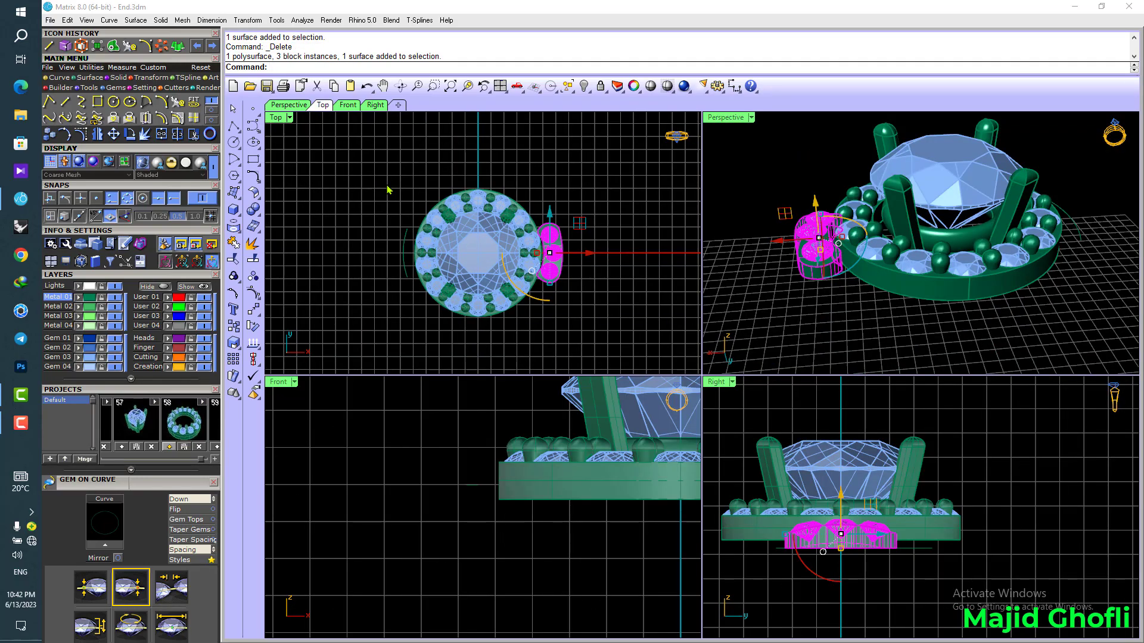
key("ctrl+m")
key("Delete")
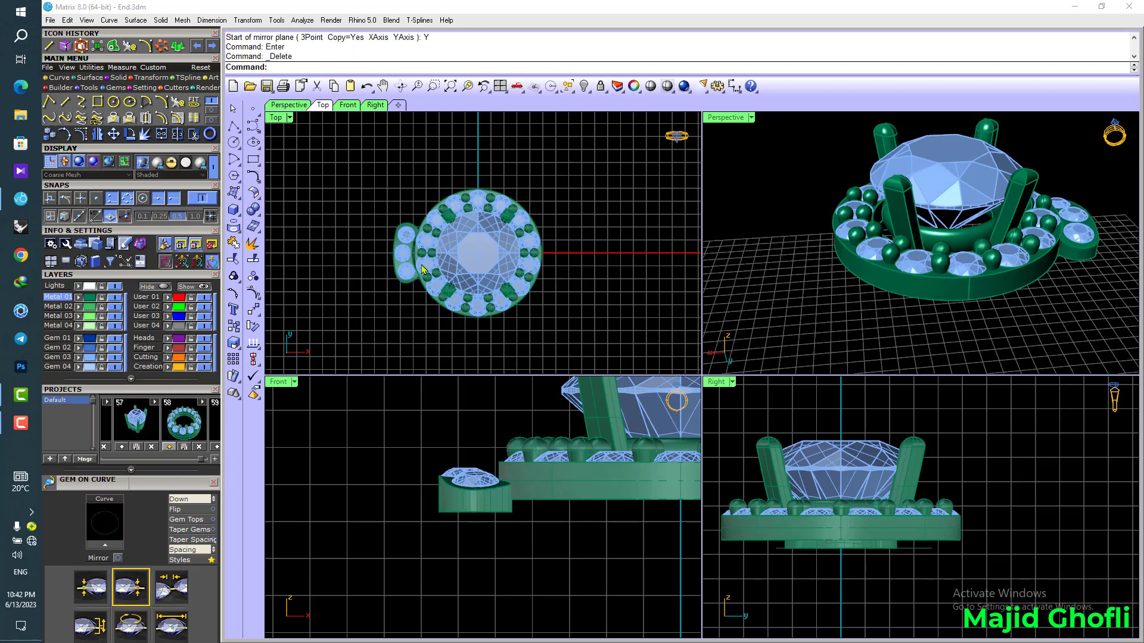
- Group the three gems on the mirrored block
double_click(738, 121)
right_click_drag(817, 275, 598, 300)
scroll(613, 334, "up", 4)
left_click(596, 297)
left_click(571, 241, "shift")
left_click(647, 372, "shift")
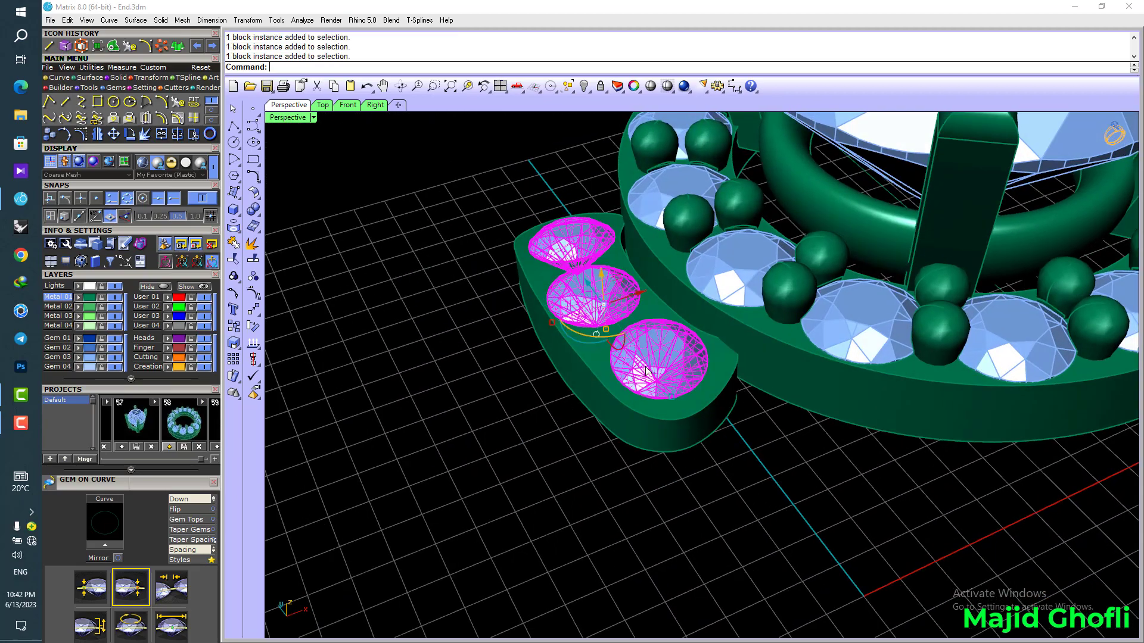
key("ctrl+g")
- Start Prong Adder on the grouped gems, with a large prong diameter of 0.55 mm and a large prong height of 0.6 mm
key("F6")
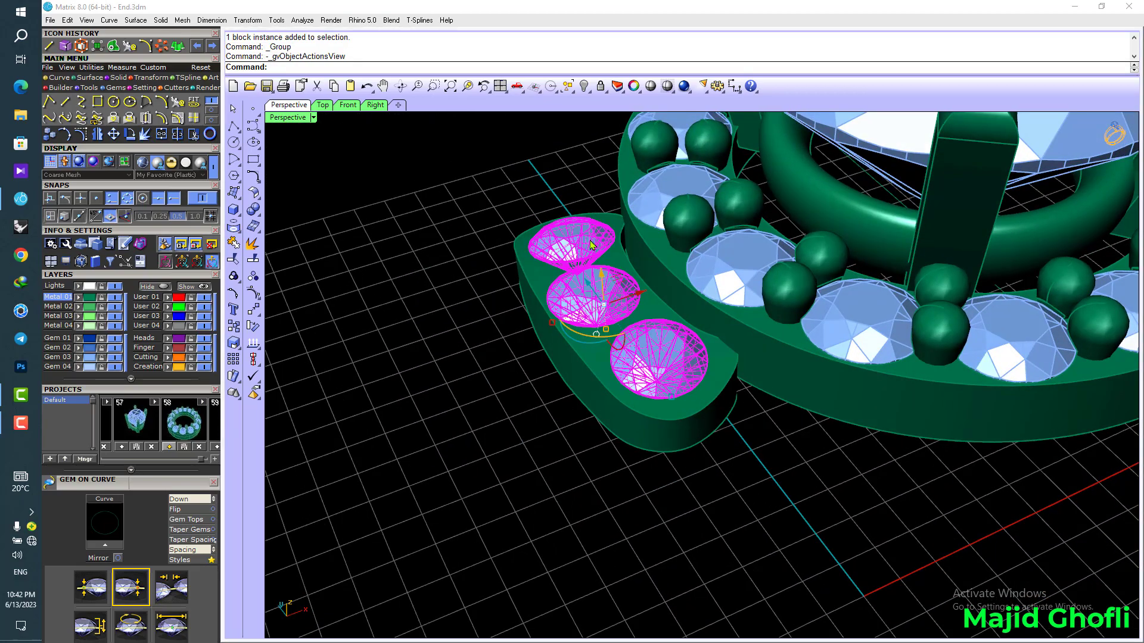
left_click(614, 288)
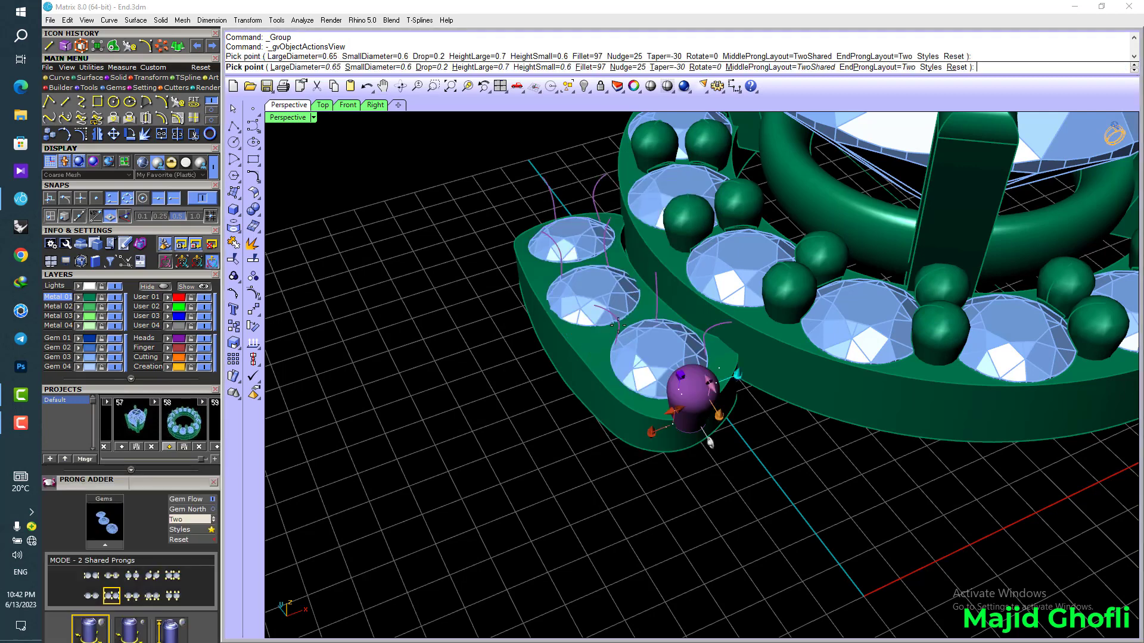
left_click_drag(189, 478, 193, 305)
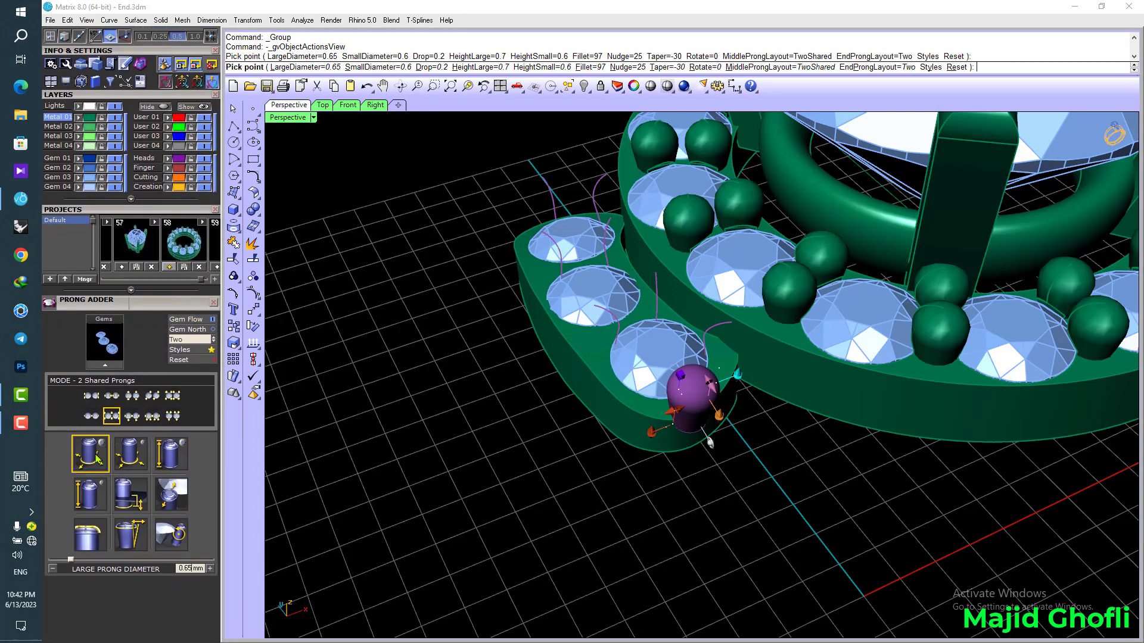
key("Return")
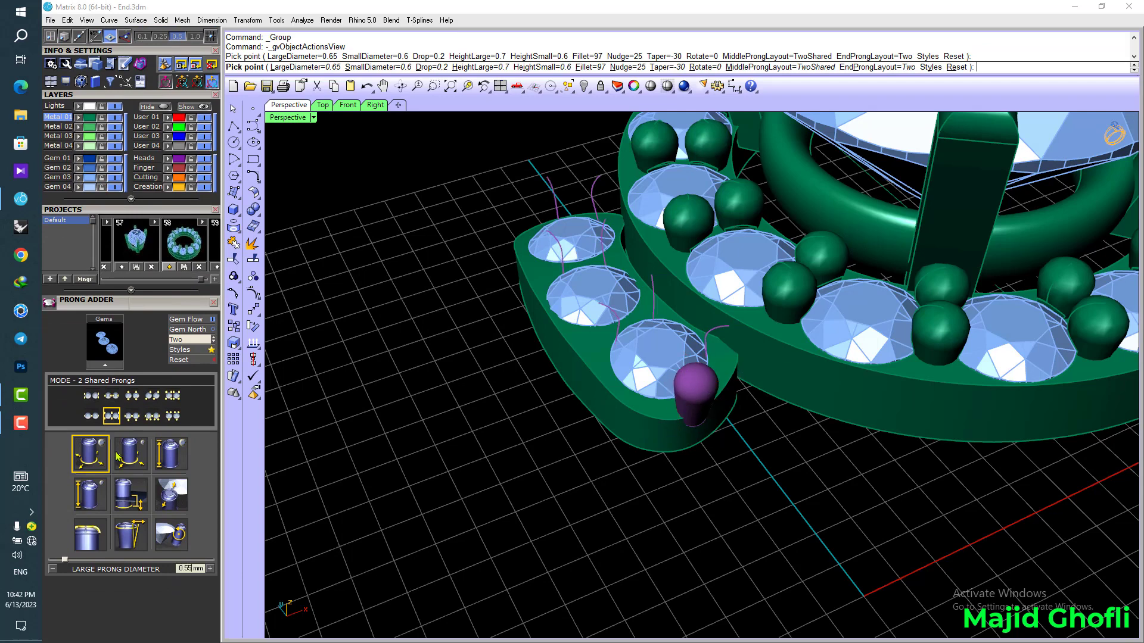
left_click(139, 460)
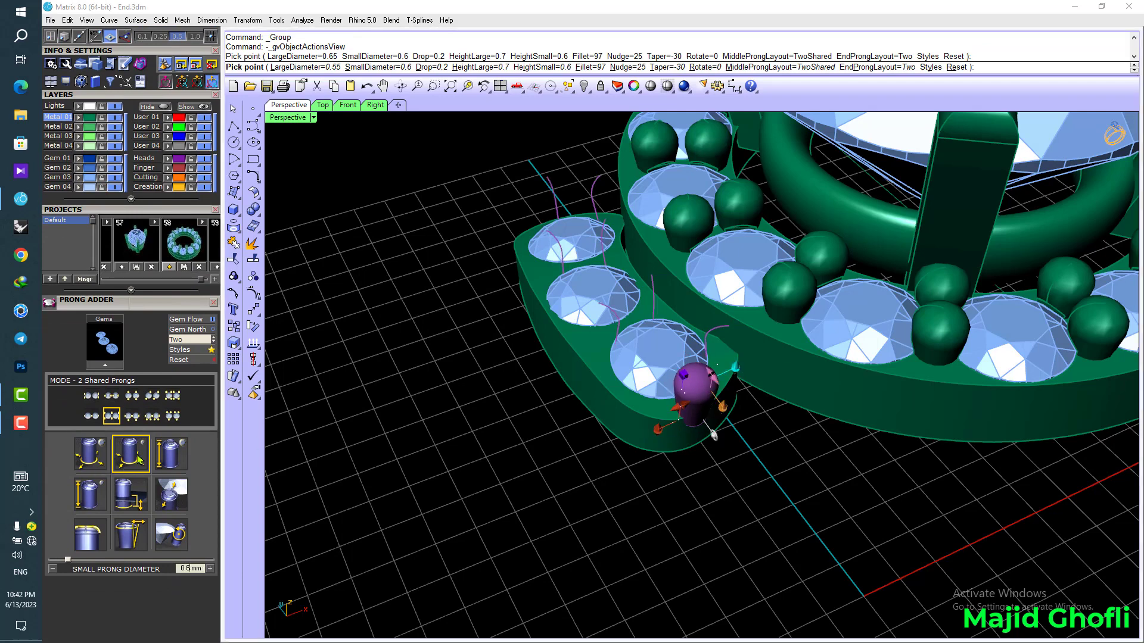
left_click(172, 466)
key("Return")
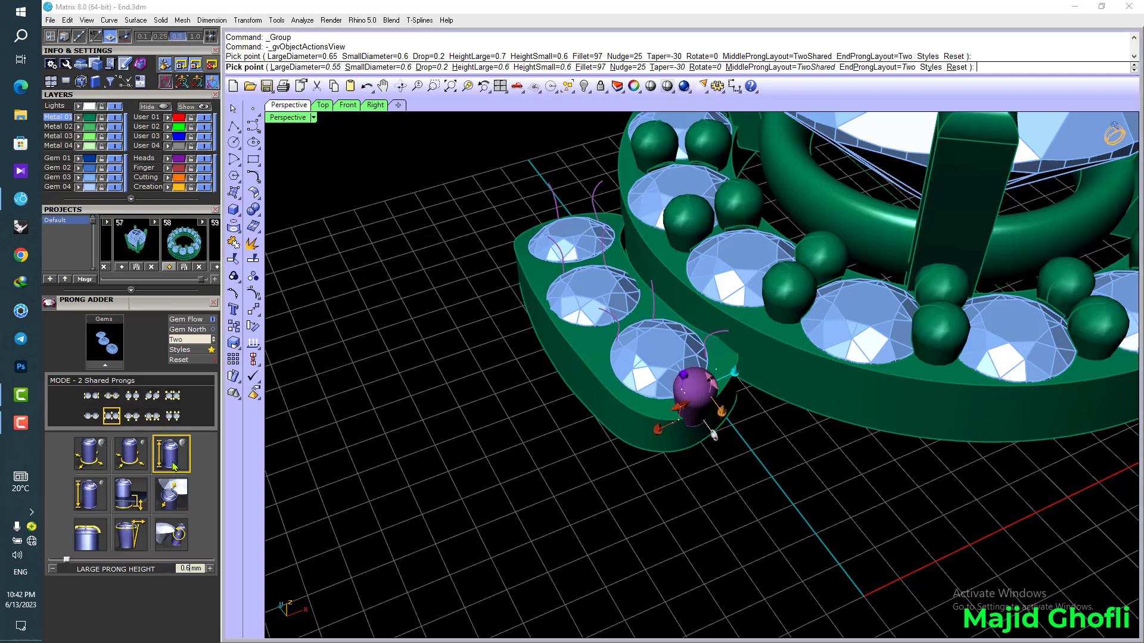
- Switch the Perspective view to Shaded display and examine the prong preview from above
right_click(303, 117)
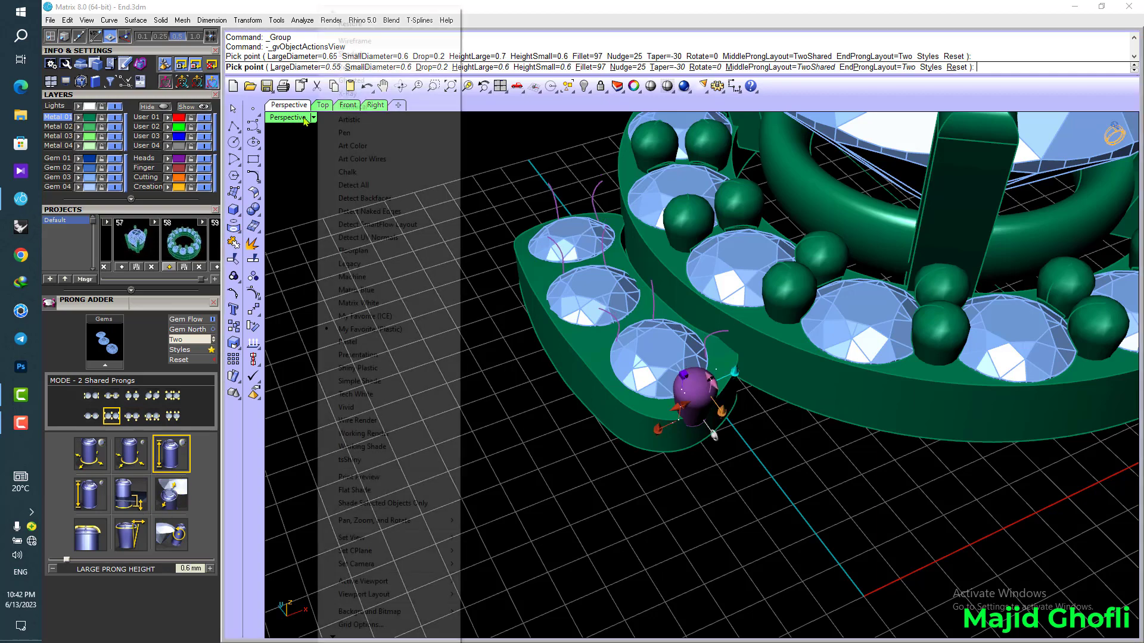
left_click(370, 56)
mouse_move(530, 402)
right_mouse_down()
mouse_move(555, 455)
mouse_move(329, 459)
right_mouse_up()
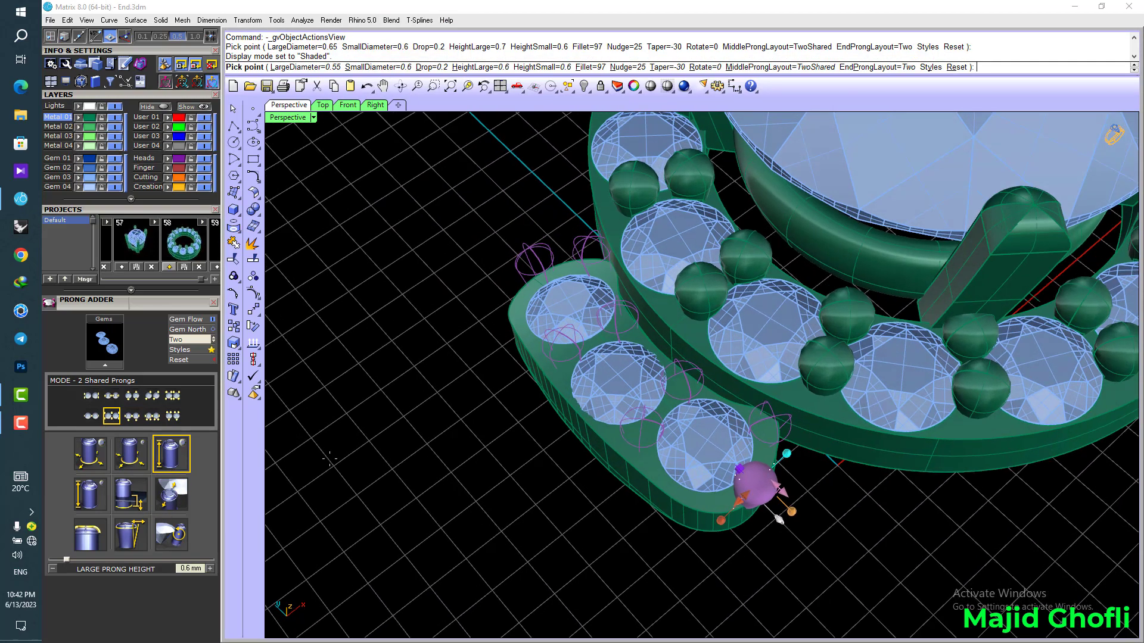
- Set the large prong diameter to 0.58 mm and the nudge to 42%, and create the prongs
left_click(97, 462)
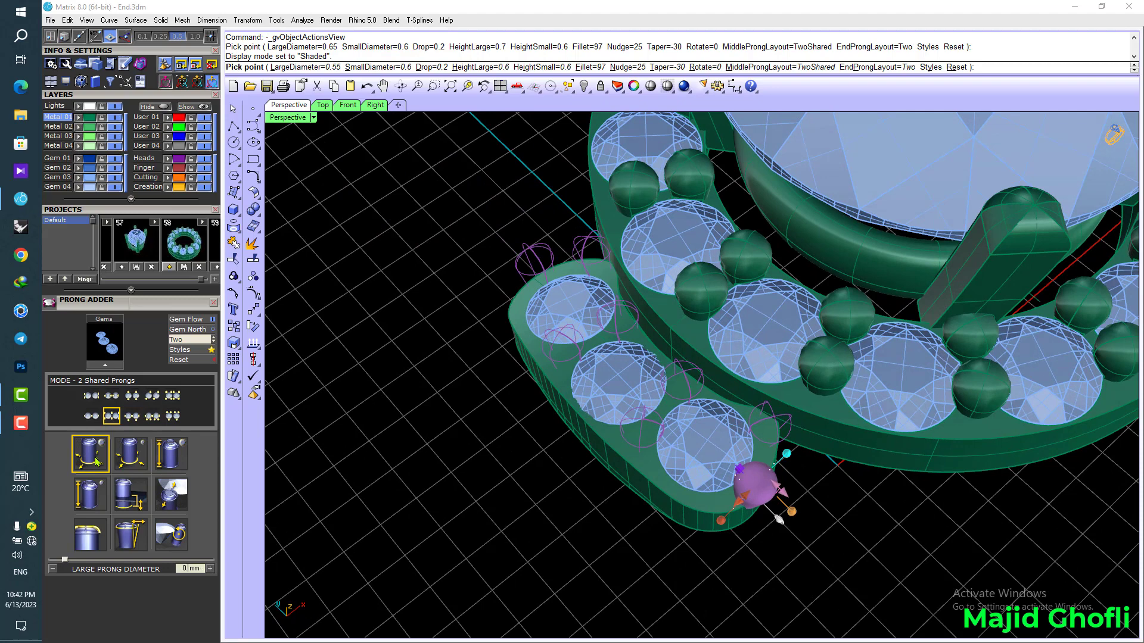
type("8")
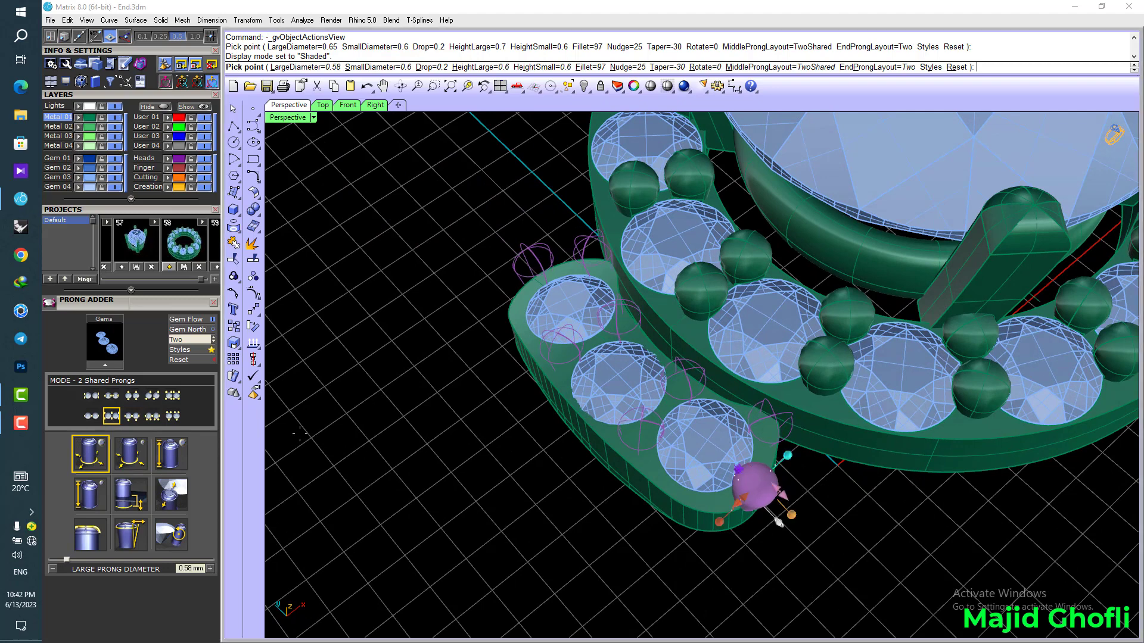
left_click(168, 494)
left_click_drag(91, 561, 119, 560)
right_click_drag(380, 471, 444, 442)
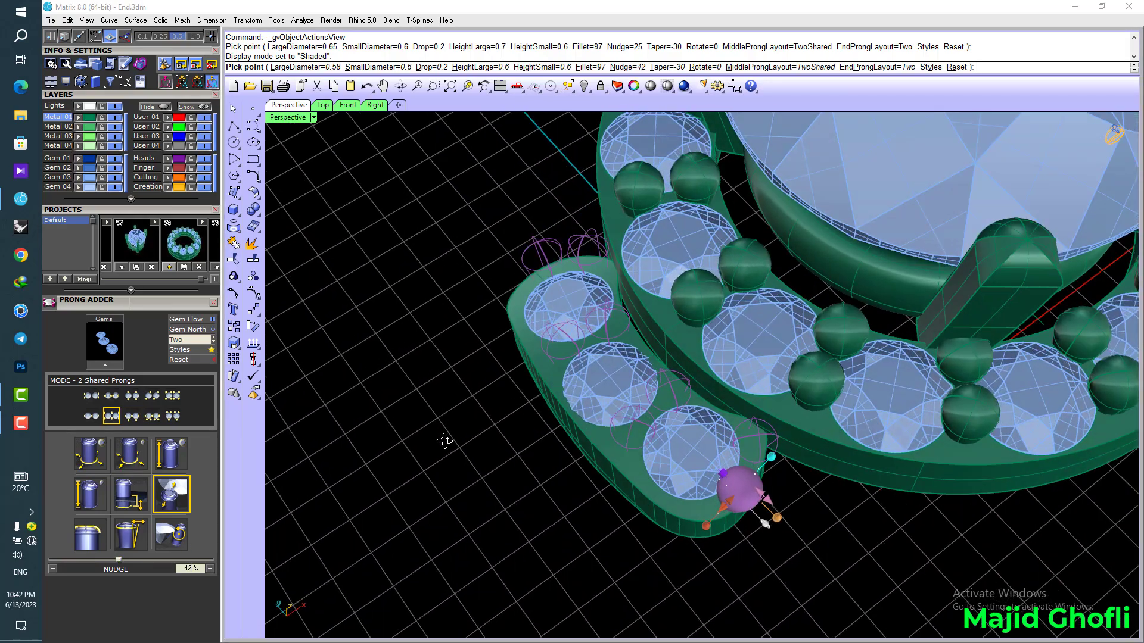
right_click(459, 373)
- Create gem cutters on the three side-block gems using the preset style with a straight shaft above and below the gem
right_click_drag(608, 480, 649, 346)
left_click(650, 340)
key("F6")
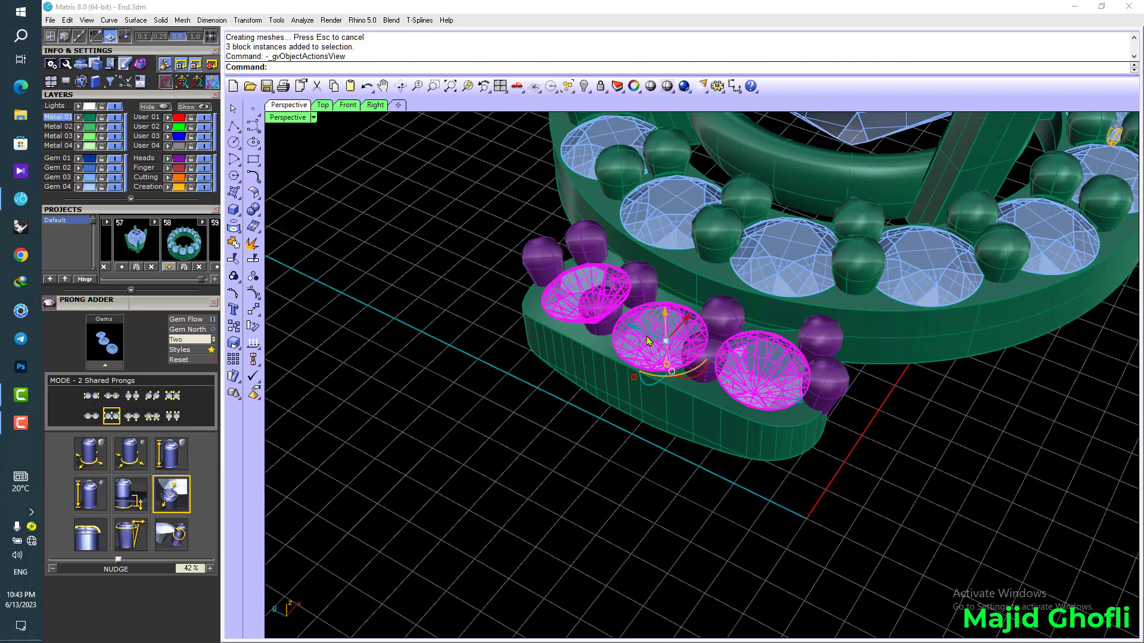
left_click(699, 412)
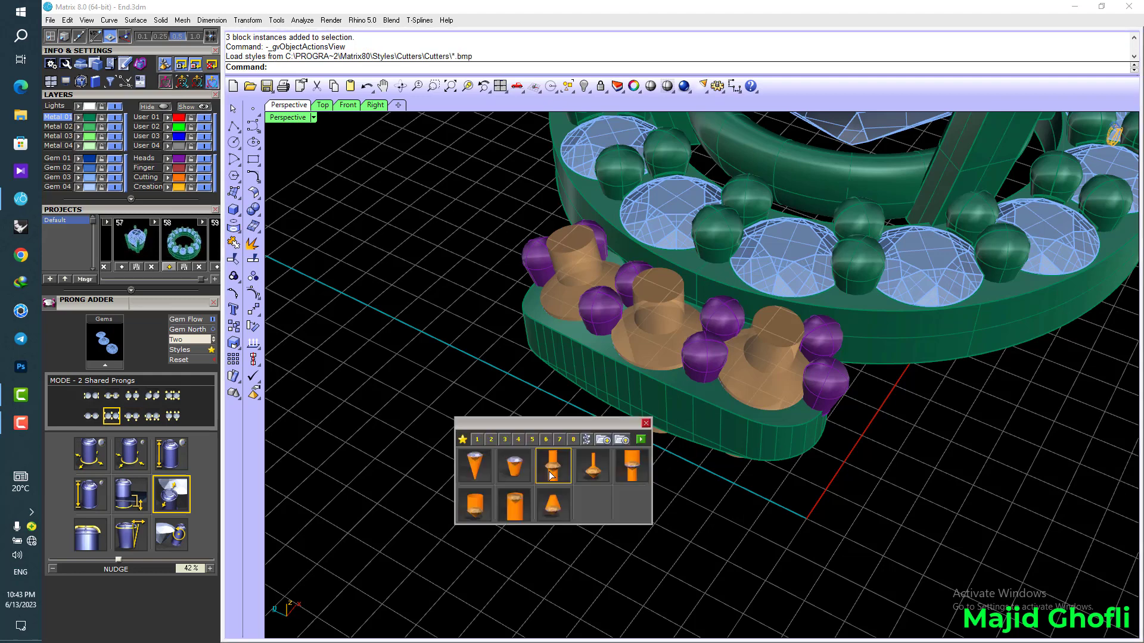
left_click(600, 481)
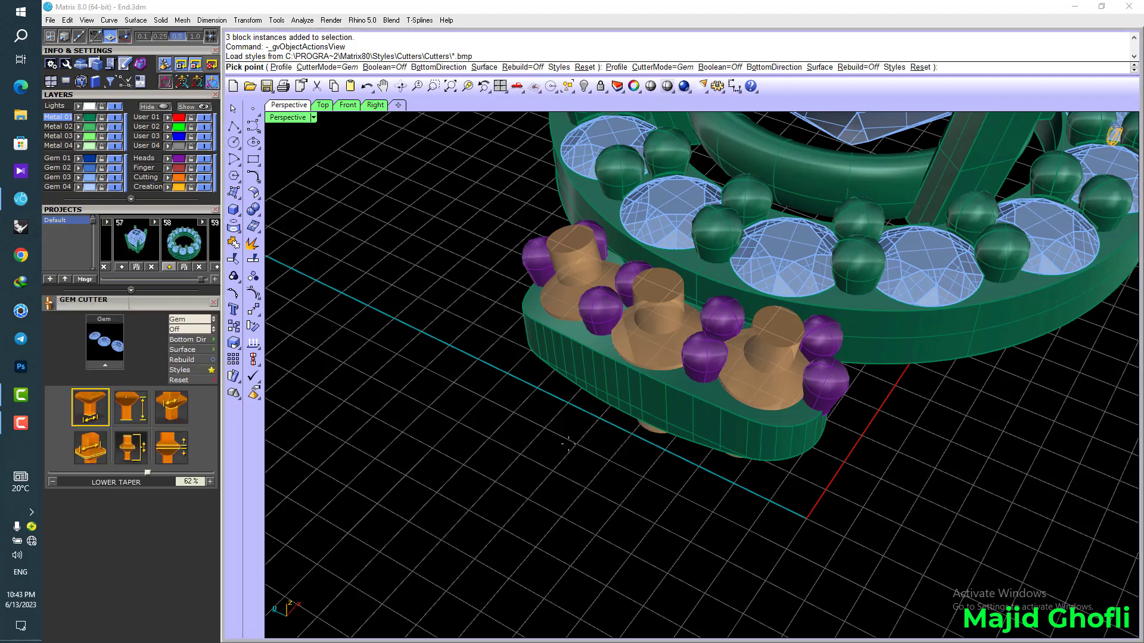
right_click_drag(629, 386, 590, 389)
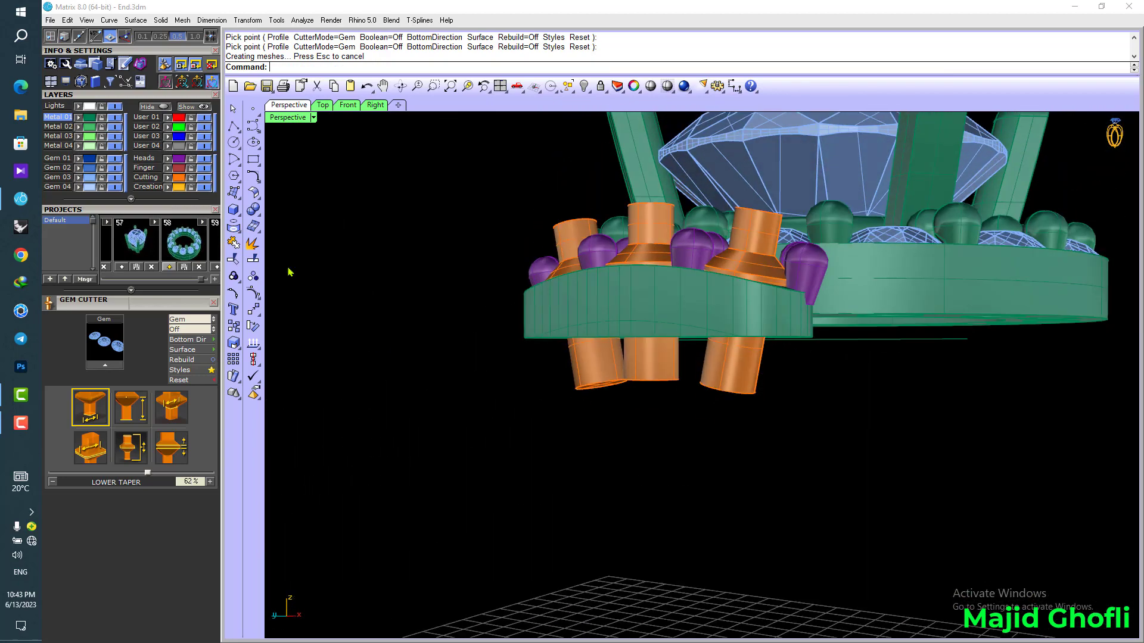
- Subtract the three gem cutters from the side block and its prongs with Boolean Difference
left_click(253, 214)
left_click(288, 215)
left_click(593, 284)
left_click(594, 250)
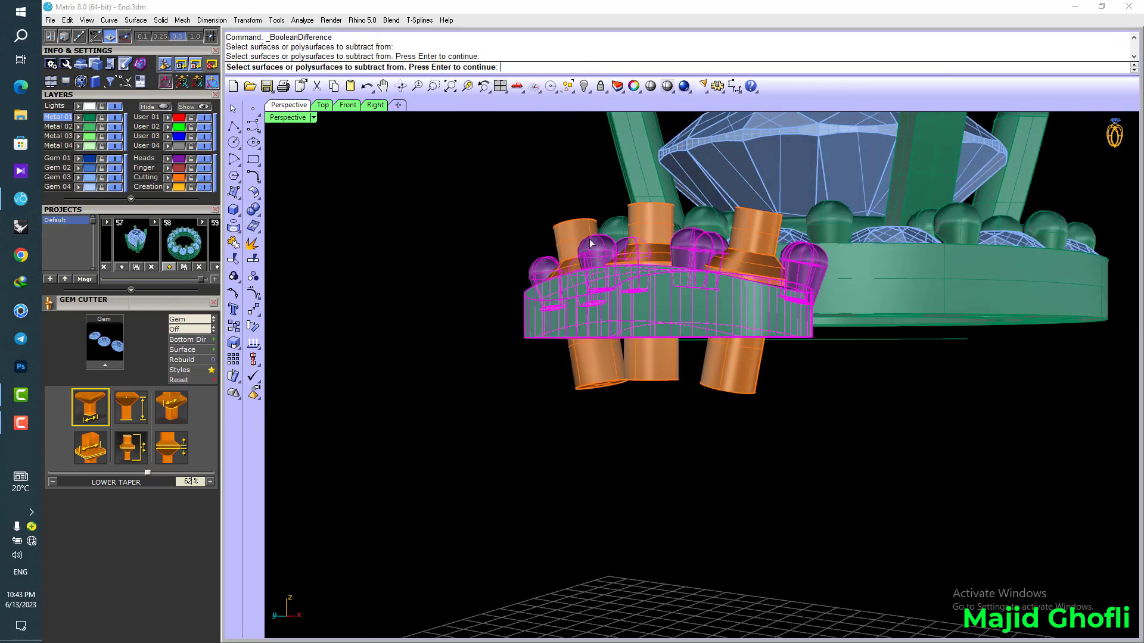
right_click(590, 244)
left_click(577, 225)
right_click(578, 225)
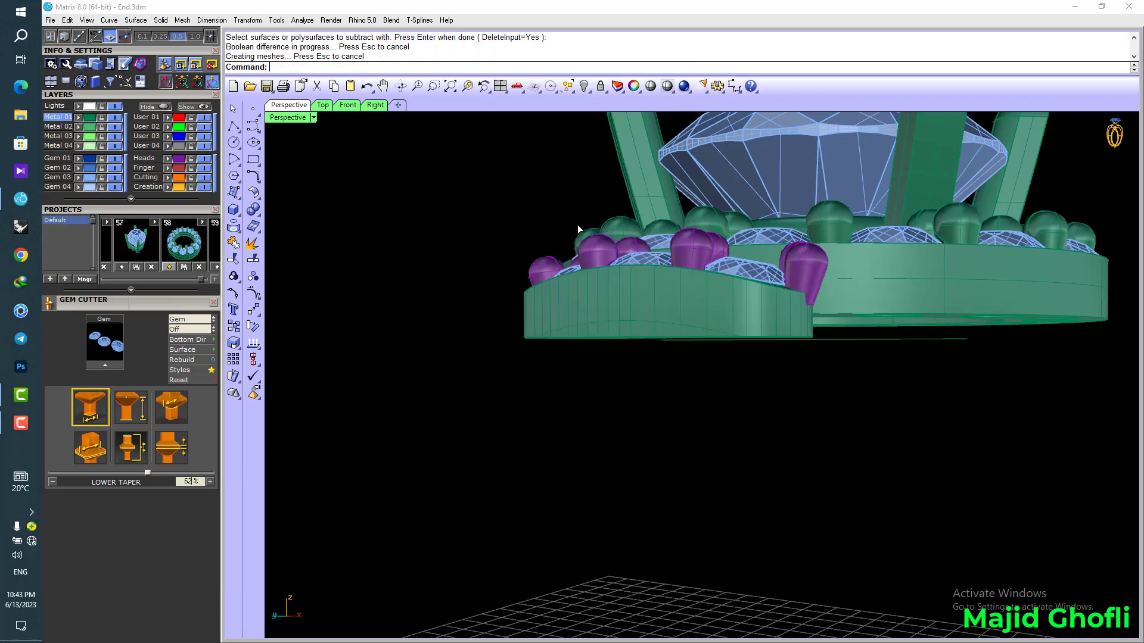
right_click_drag(664, 274, 618, 392)
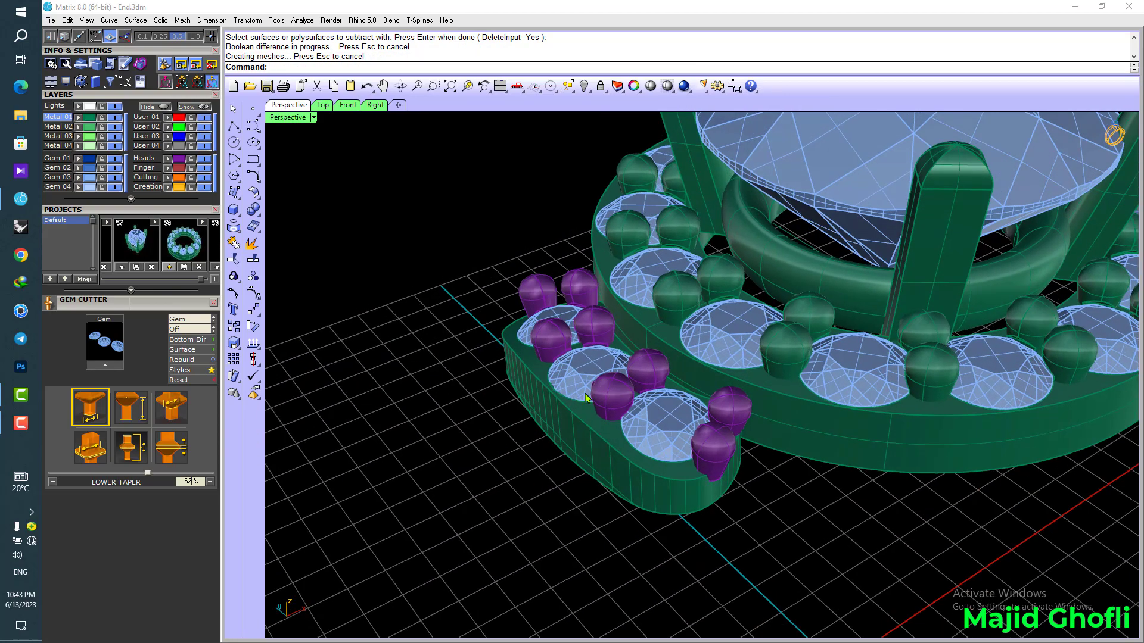
- Move the side block's eight prongs to the Metal 01 layer
scroll(605, 394, "up", 5)
left_click(605, 393)
left_click(79, 119)
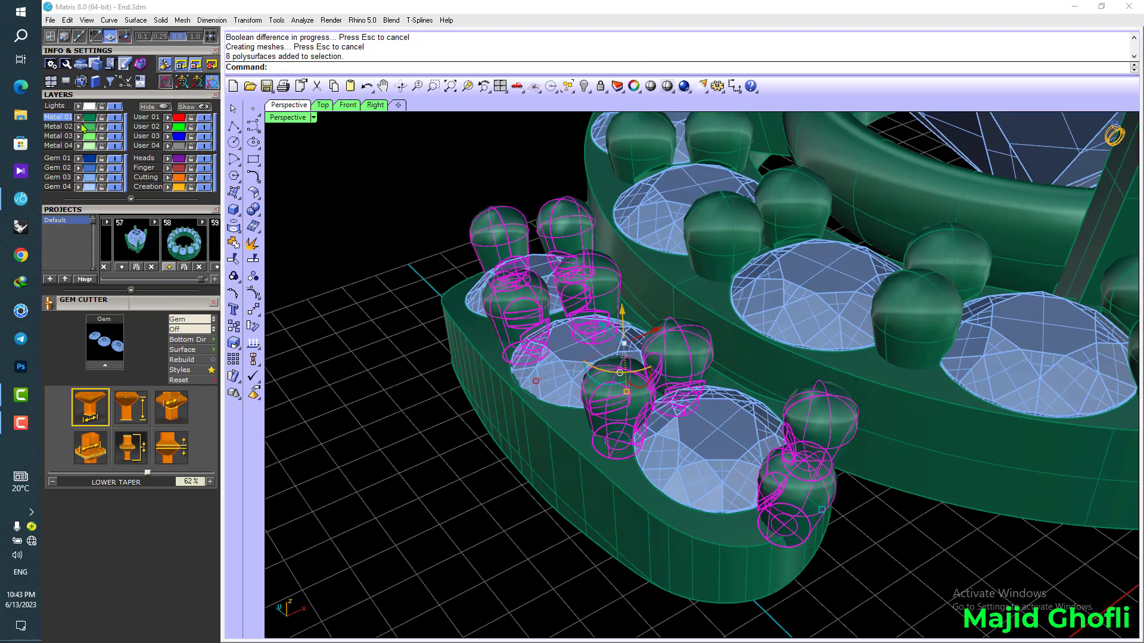
left_click(422, 243)
right_click_drag(696, 350, 803, 408)
scroll(722, 341, "down", 5)
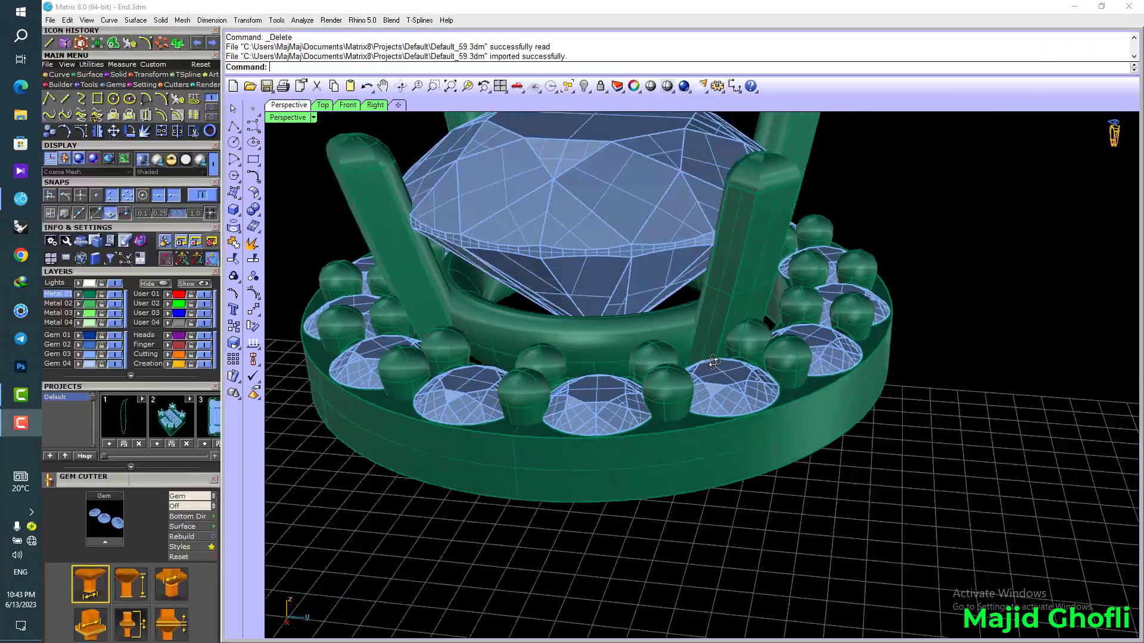
- Polar-array the side block with its gems and prongs around the origin in the Top view, with 8 items over 360 degrees
right_click_drag(655, 358, 736, 410)
scroll(643, 365, "down", 3)
left_click(697, 438)
right_click_drag(707, 452, 700, 476)
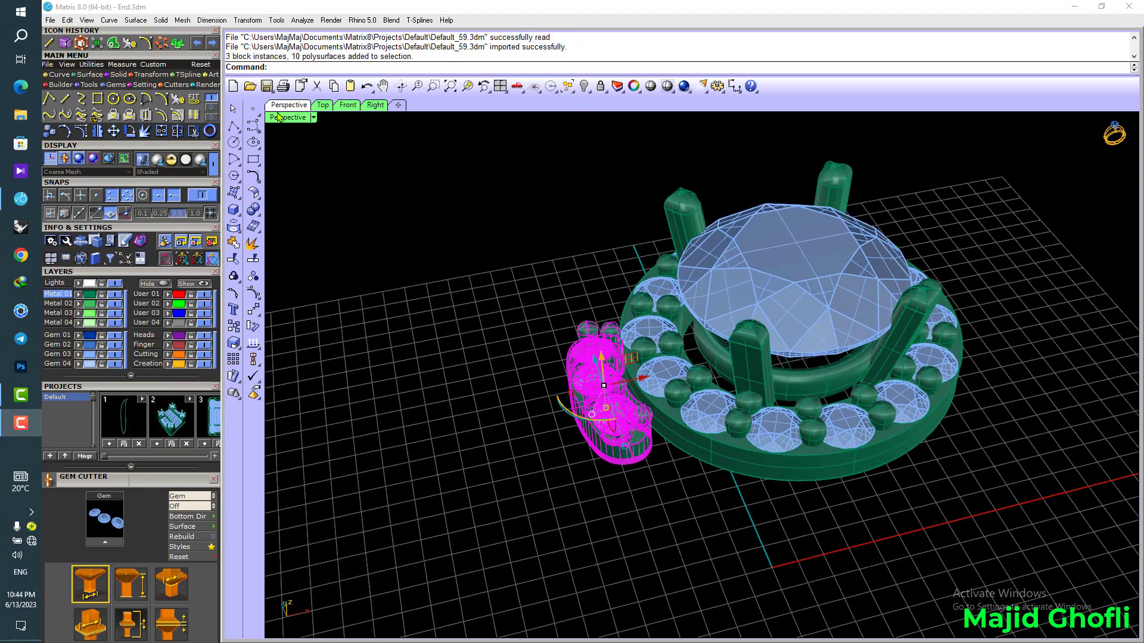
double_click(281, 121)
double_click(278, 119)
right_click_drag(449, 179, 426, 198)
left_click(163, 43)
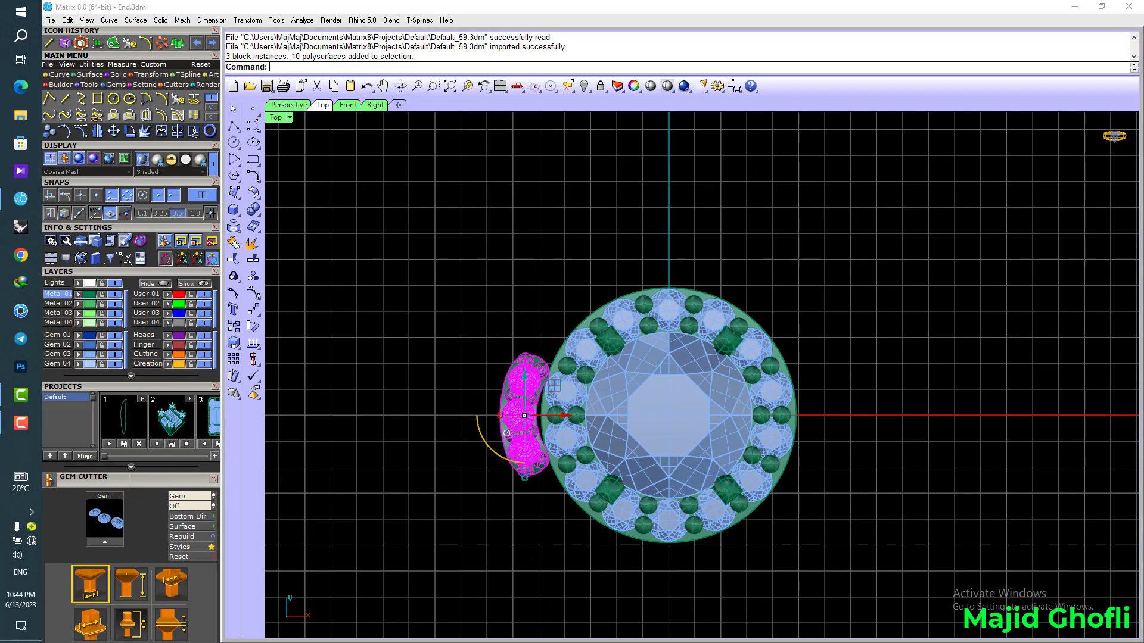
type("0")
key("Return")
key("Return")
key("Return")
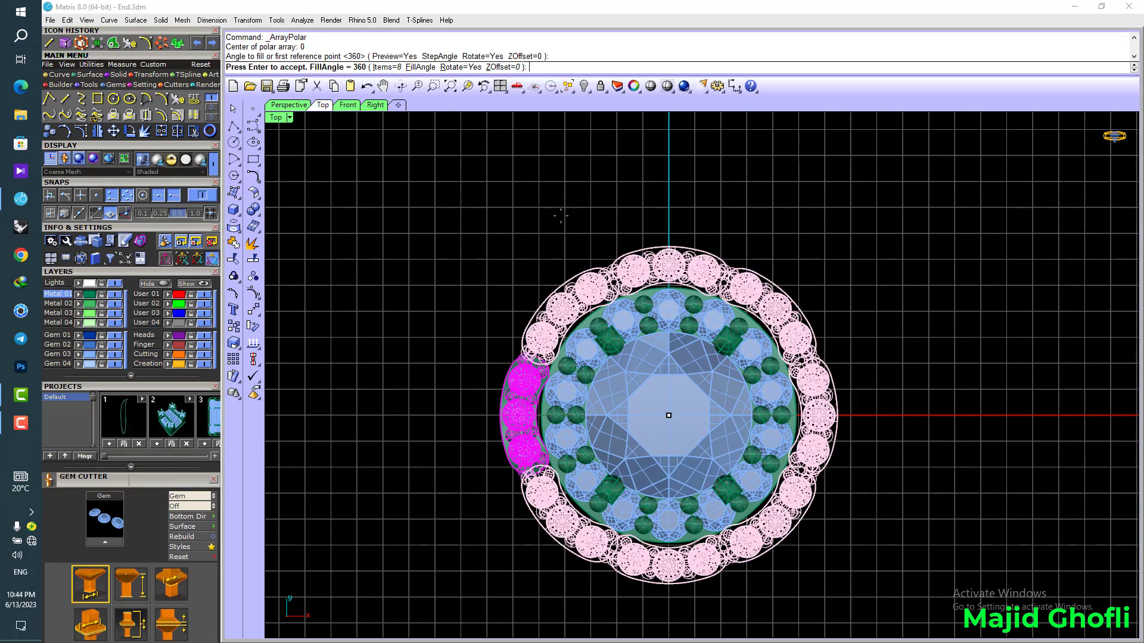
key("Return")
scroll(542, 357, "up", 5)
scroll(542, 357, "down", 5)
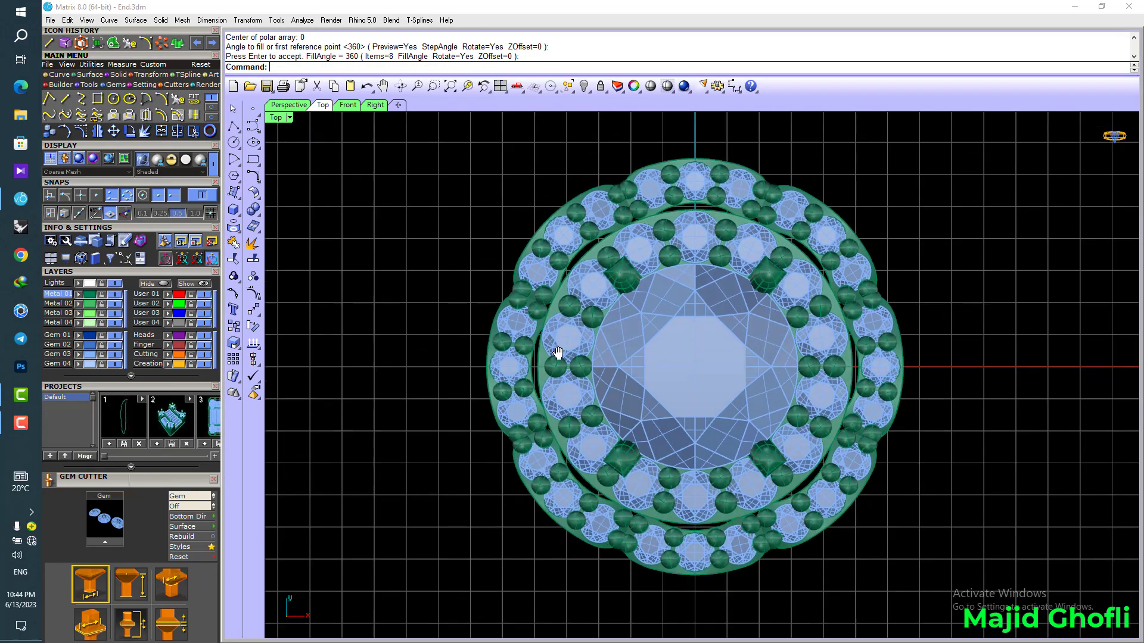
- Return to the Perspective view and add a ring rail in Euro size 55
scroll(528, 375, "up", 3)
double_click(277, 118)
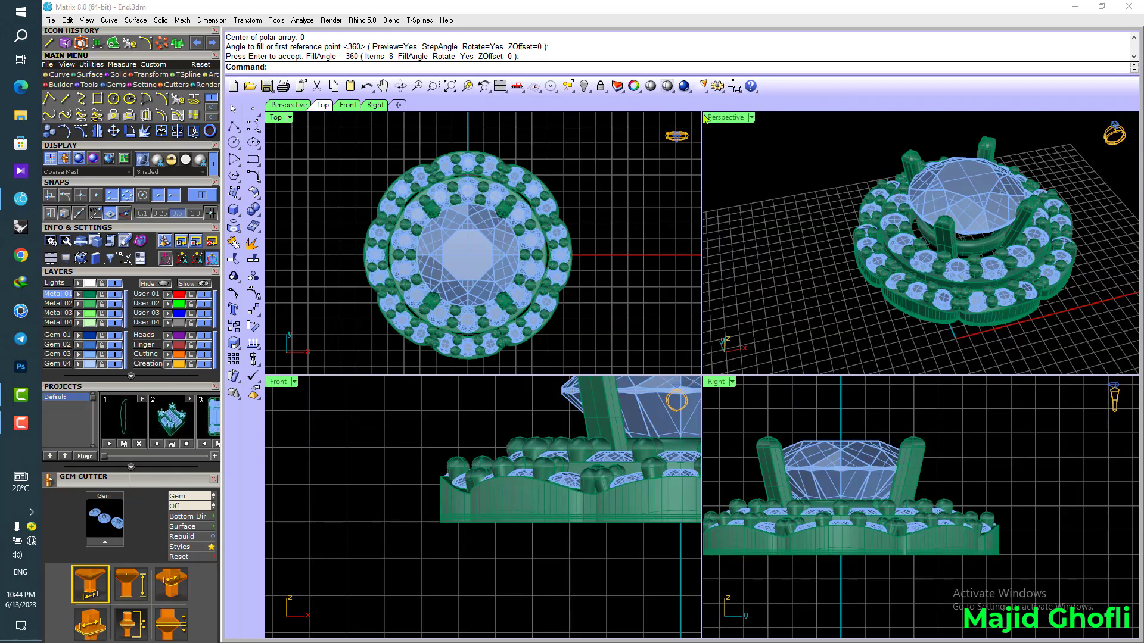
double_click(707, 119)
right_click_drag(753, 334, 782, 295)
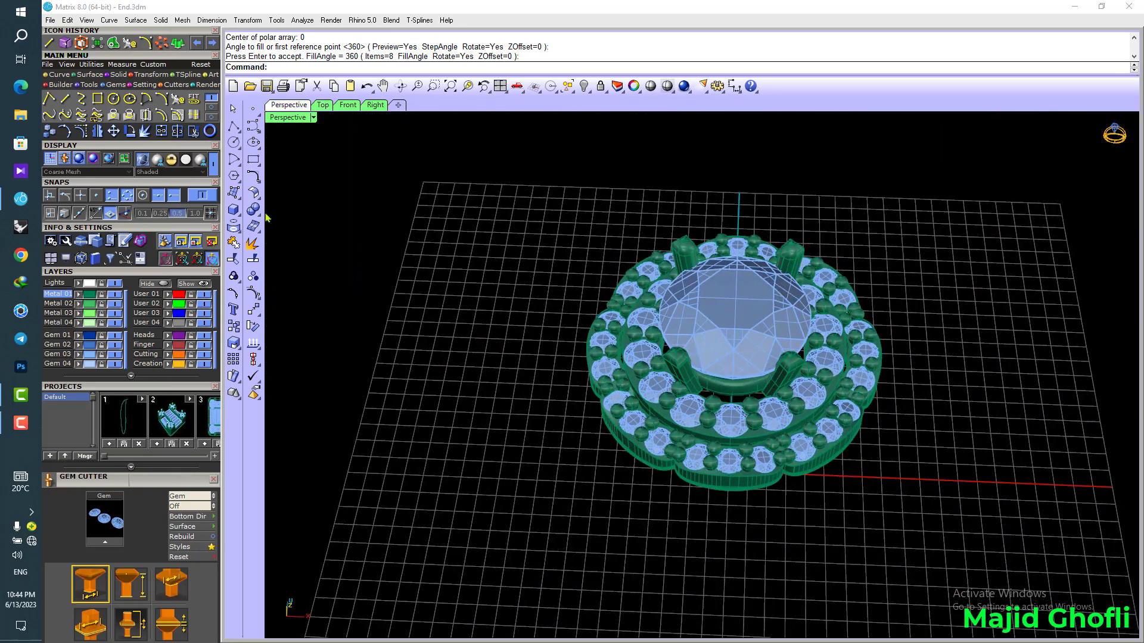
left_click(209, 135)
left_click(190, 481)
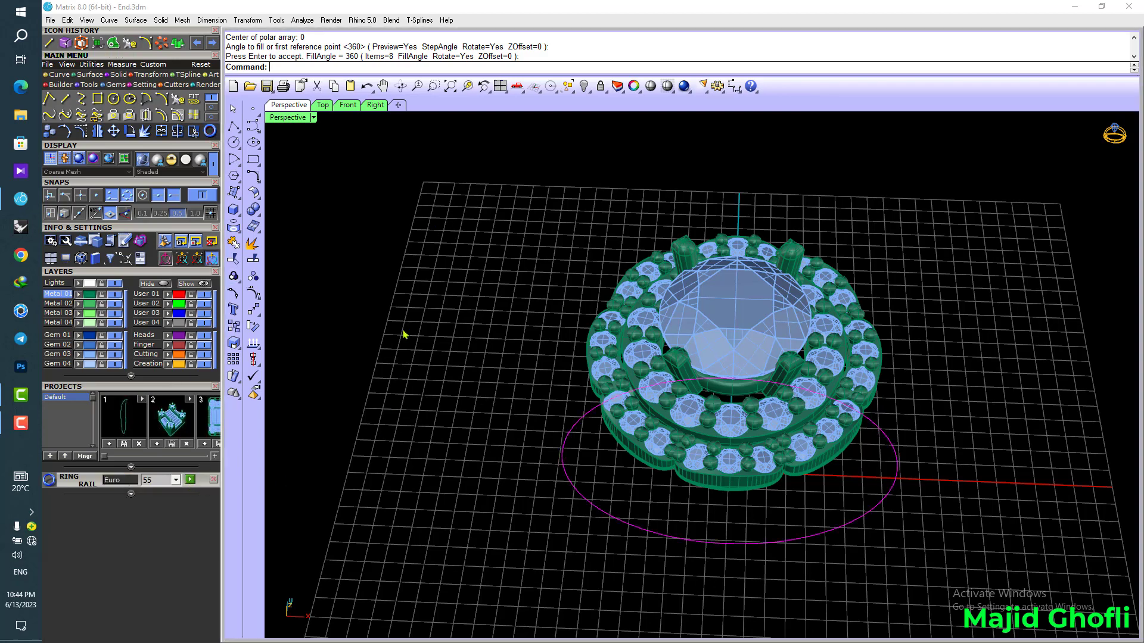
- Maximize the Front view and set it to Wireframe display, with the ring rail and head in frame
double_click(305, 119)
scroll(516, 548, "down", 4)
right_click_drag(569, 574, 488, 510)
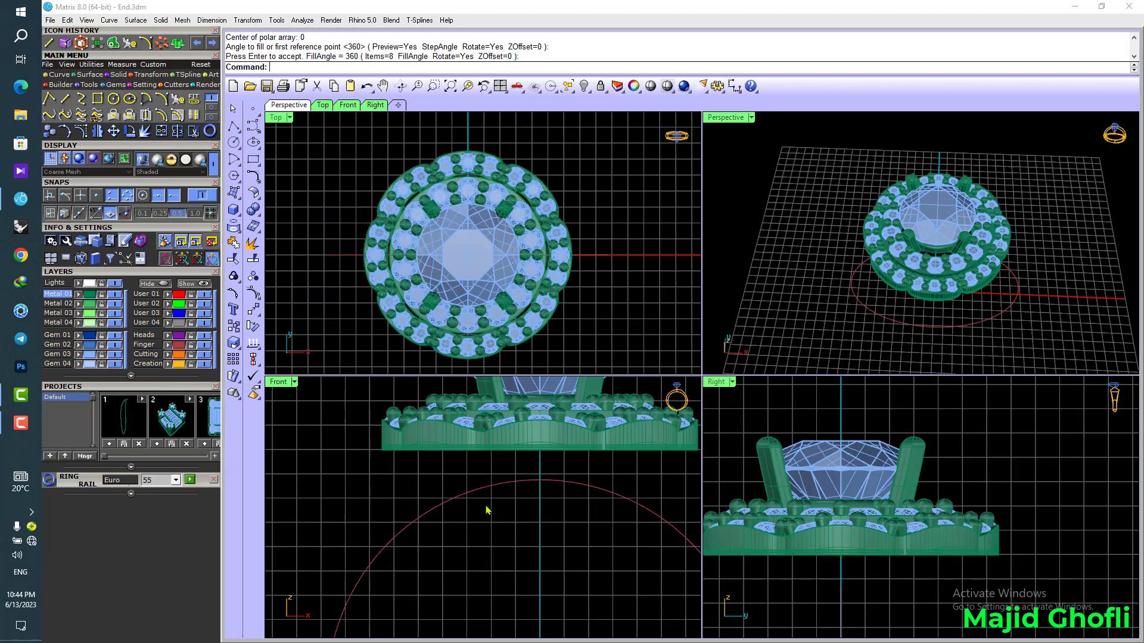
scroll(512, 509, "down", 4)
right_click_drag(572, 505, 535, 505)
double_click(285, 390)
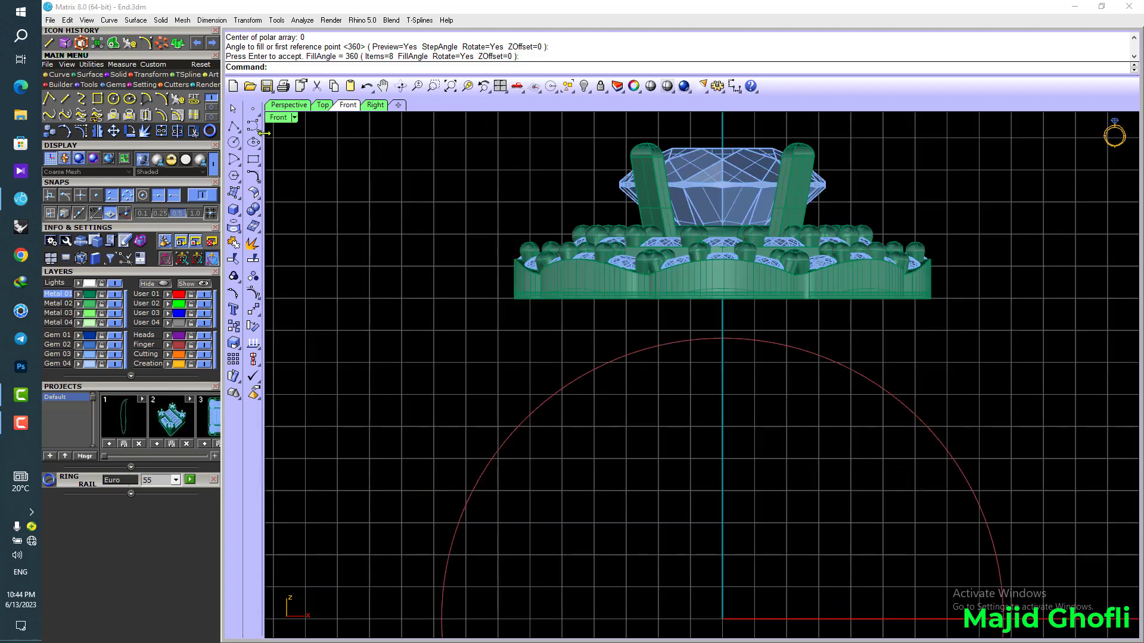
left_click(293, 118)
left_click(364, 41)
right_click_drag(1034, 358, 944, 311)
scroll(953, 334, "down", 3)
right_click_drag(957, 357, 918, 319)
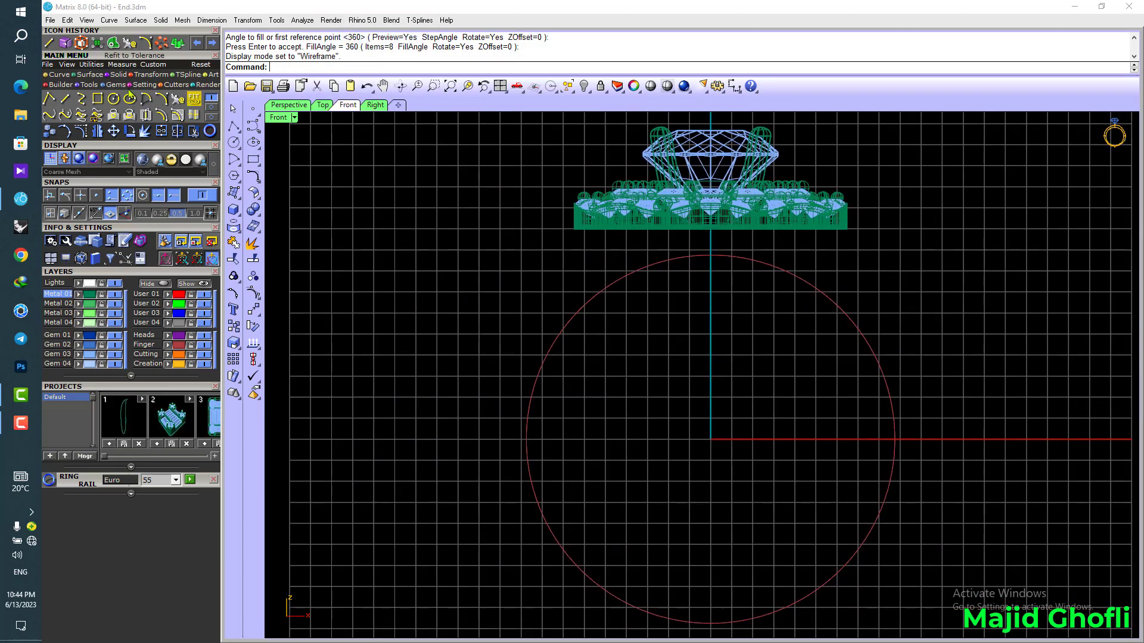
- Draw a six-point interpolated shank curve in the Front view, from the outer halo's upper corner around the rail to just past its bottom centre
left_click(81, 99)
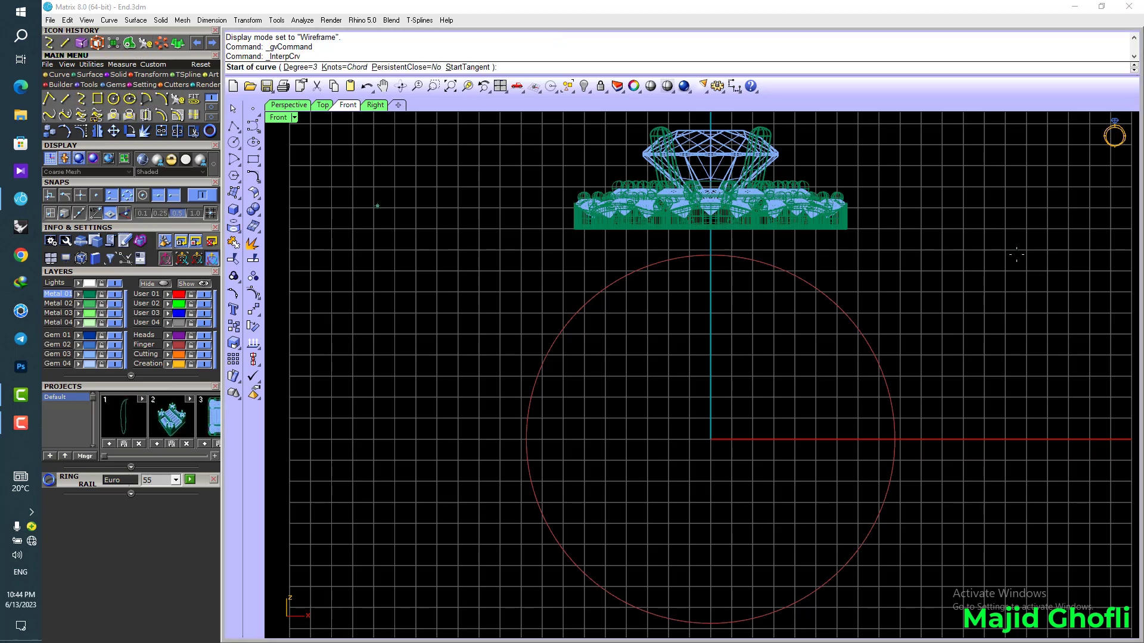
scroll(829, 212, "up", 5)
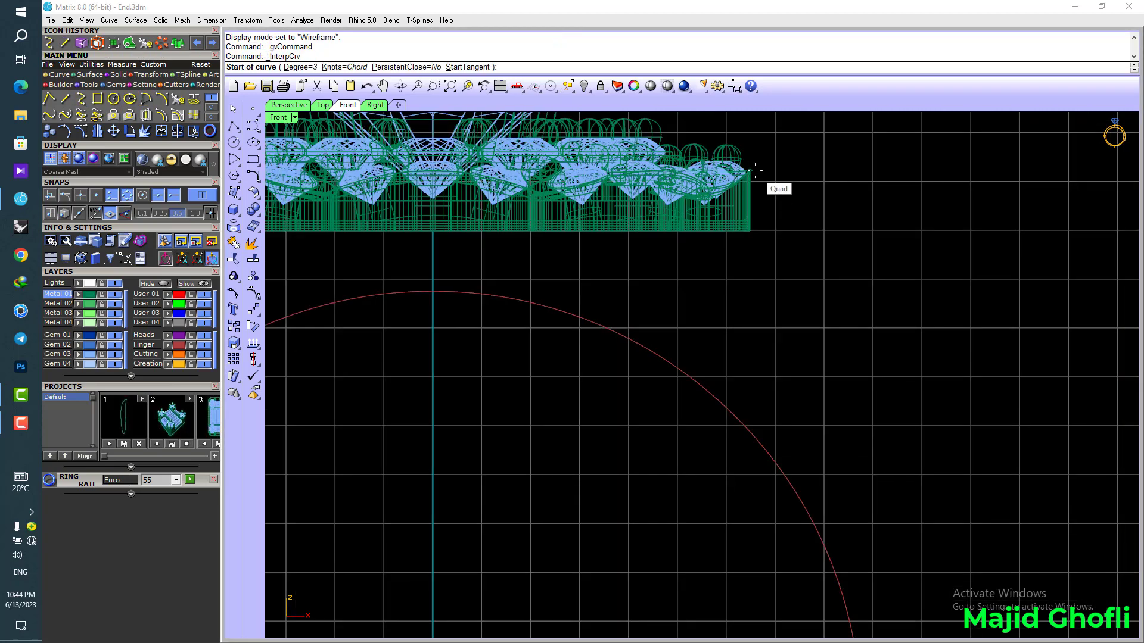
left_click(752, 171)
scroll(786, 273, "down", 5)
left_click(793, 282)
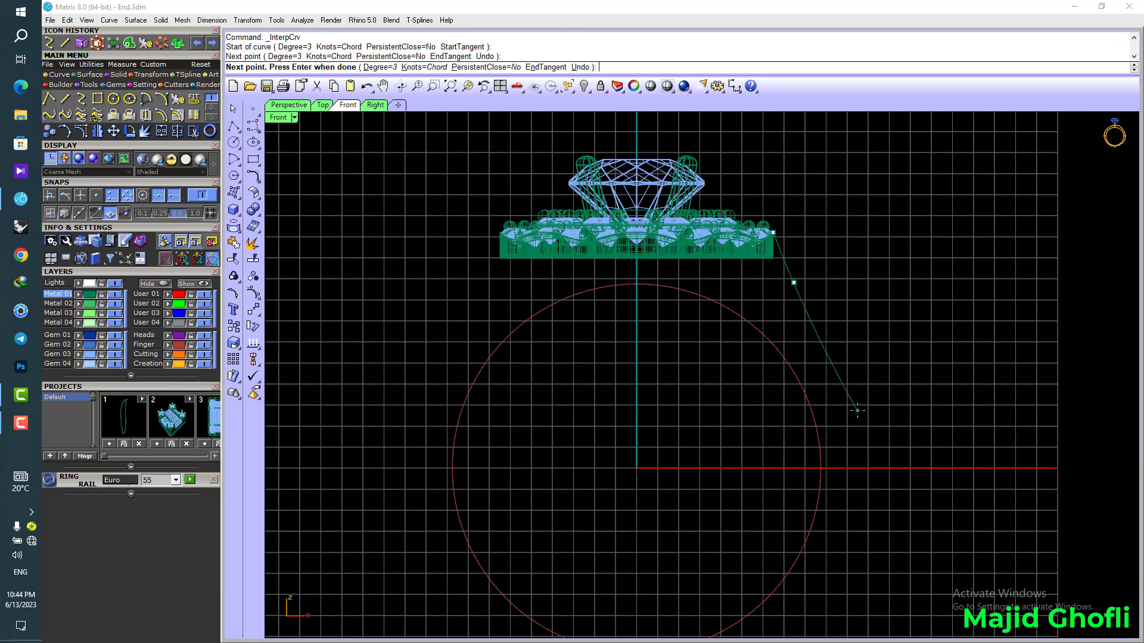
right_click_drag(857, 417, 837, 354)
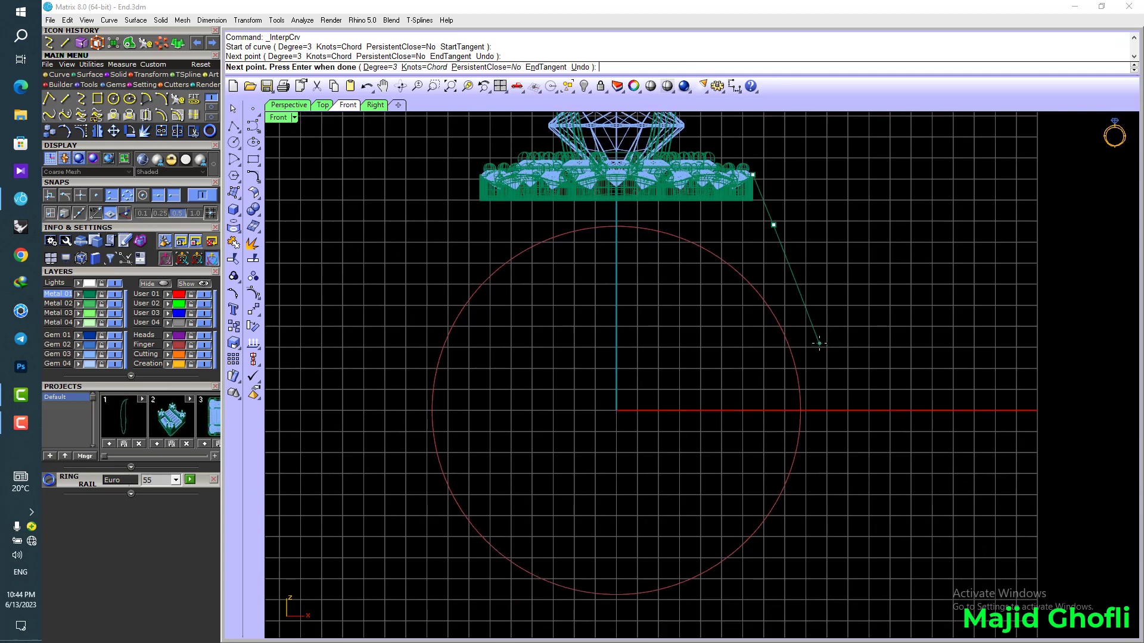
left_click(819, 342)
right_click_drag(826, 510, 840, 425)
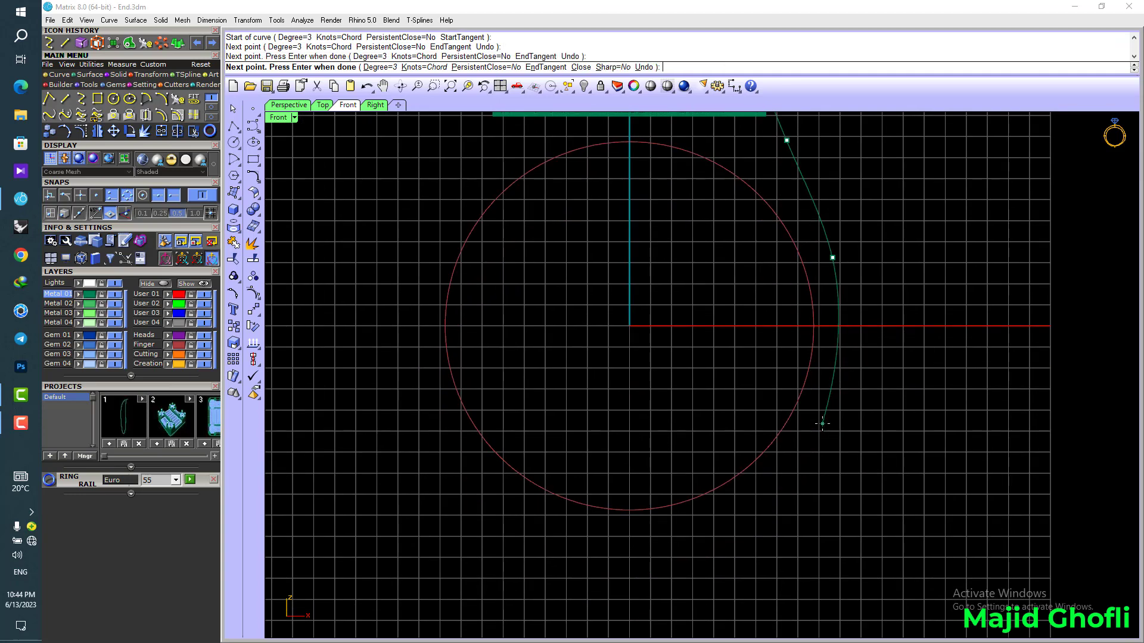
left_click(821, 423)
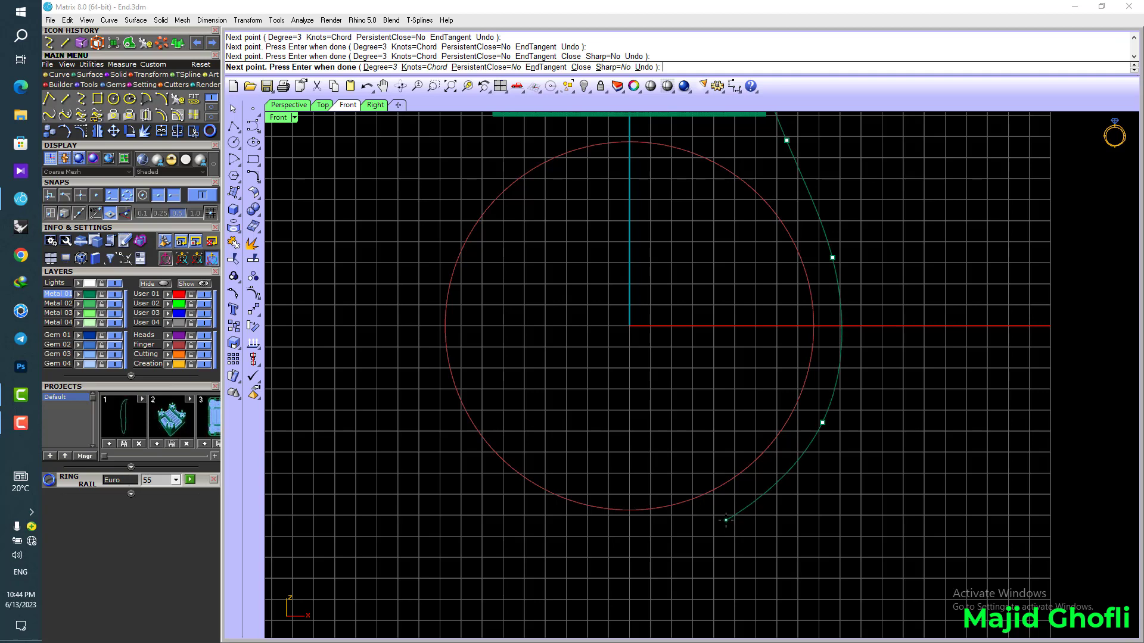
left_click(725, 519)
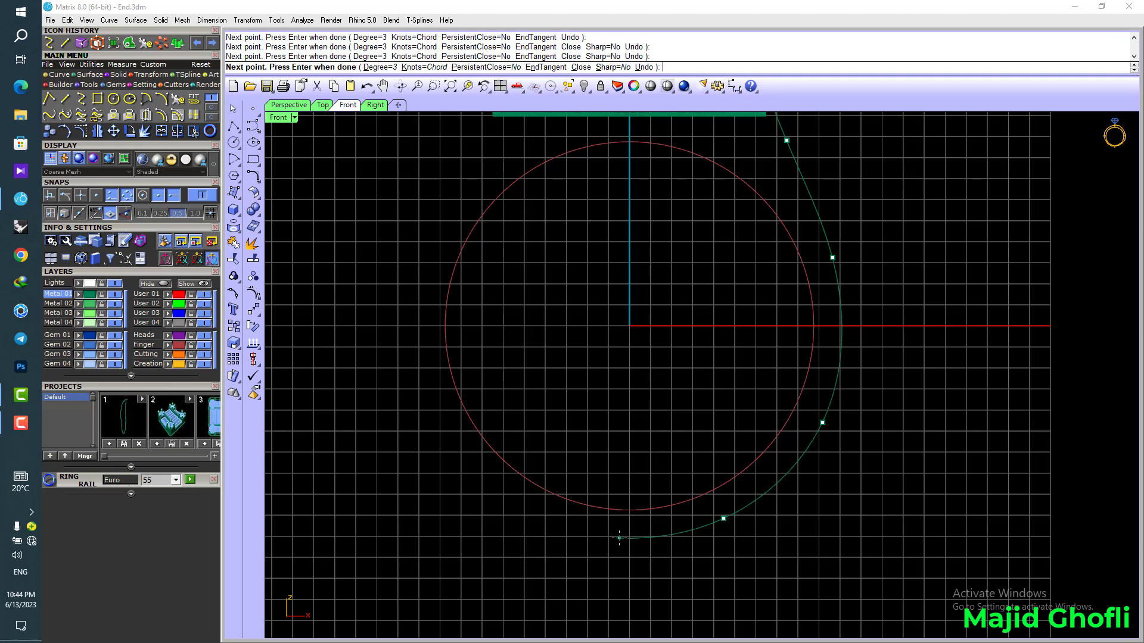
left_click(619, 538)
key("Return")
scroll(808, 435, "down", 2)
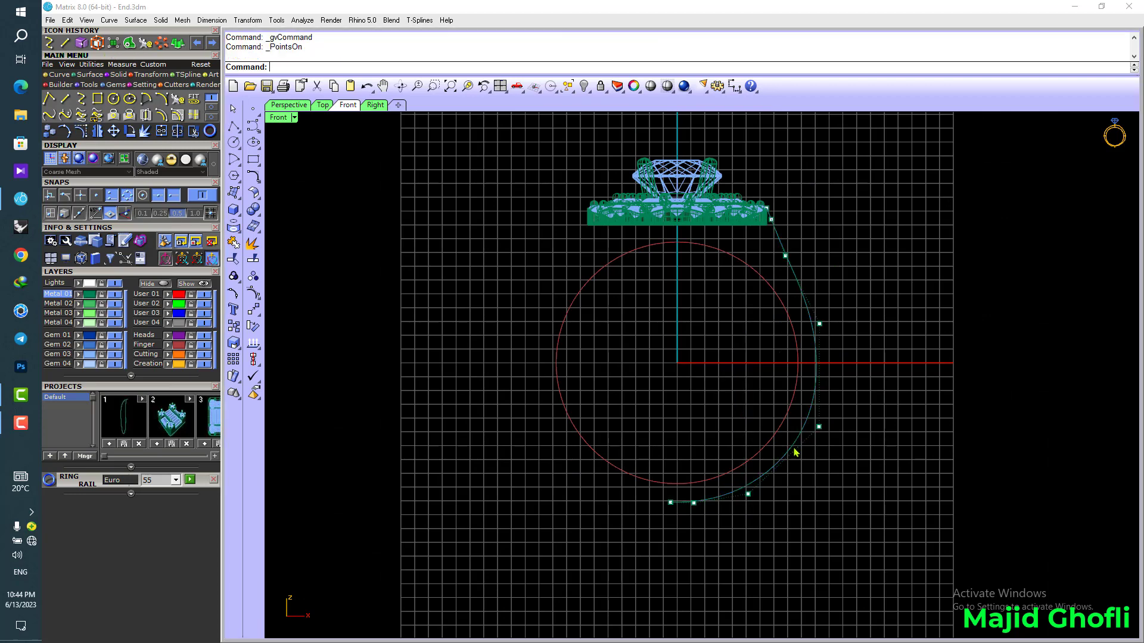
- Move the shank curve's lower side control point slightly inward toward the ring rail
scroll(793, 446, "up", 4)
left_click(832, 419)
left_click_drag(860, 418, 885, 479)
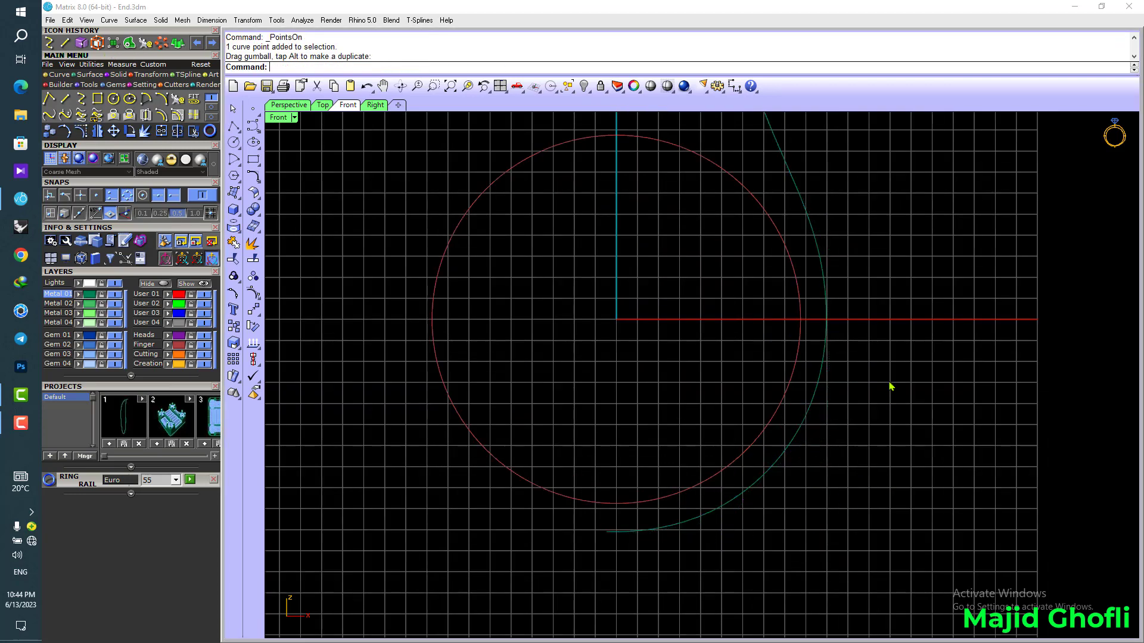
- Raise the shank curve's three bottom control points slightly toward the ring rail
left_click(732, 505)
key("F10")
left_click_drag(544, 585, 755, 506)
scroll(666, 517, "up", 2)
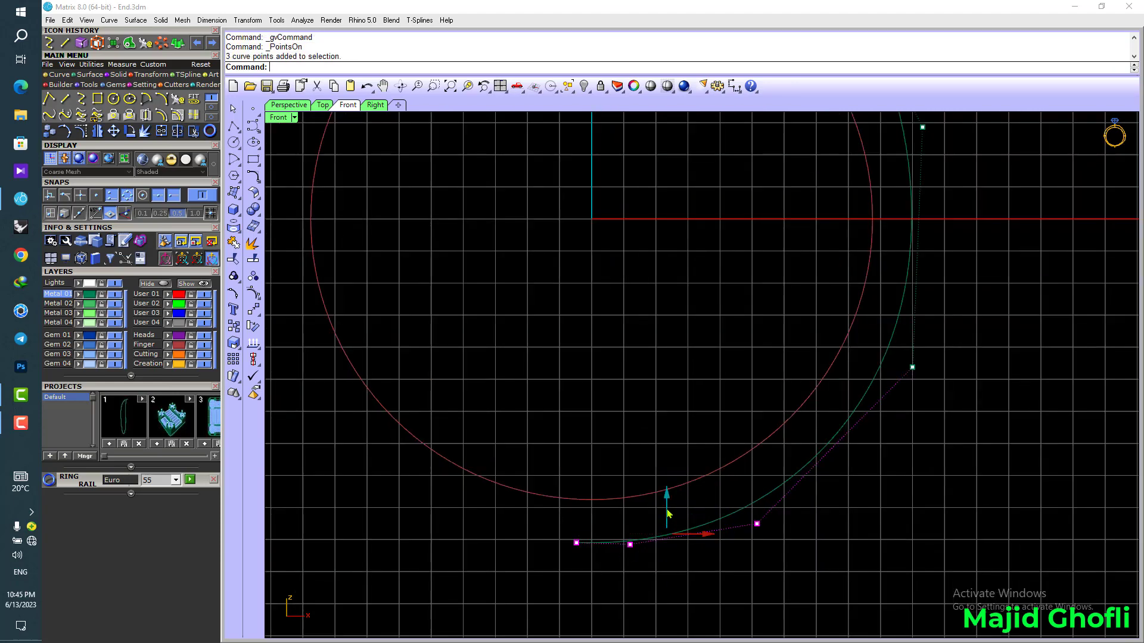
left_click_drag(666, 508, 667, 505)
scroll(707, 476, "down", 2)
key("Escape")
key("Escape")
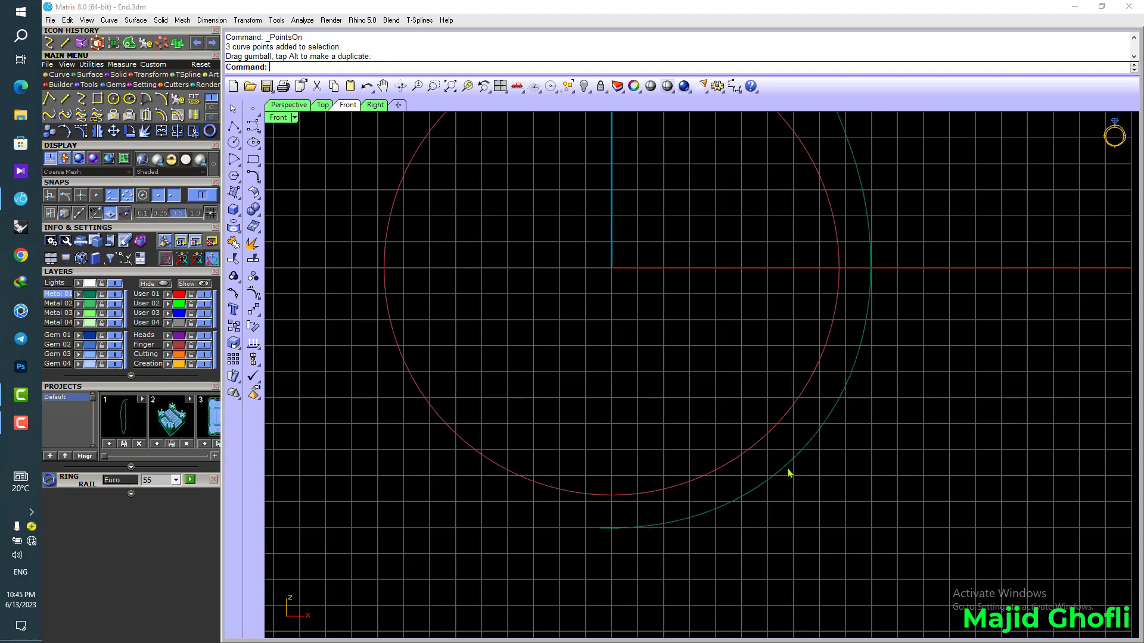
- Draw a line from the shank curve's upper end to an end point on the outer halo's base edge
scroll(801, 462, "down", 6)
left_click(805, 466)
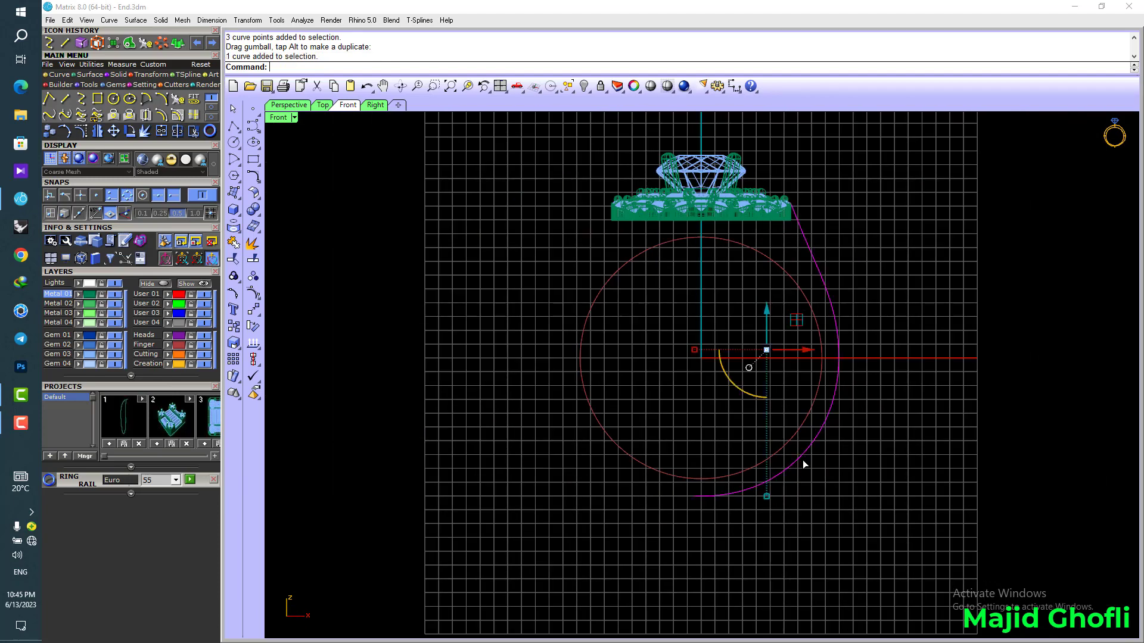
left_click(65, 99)
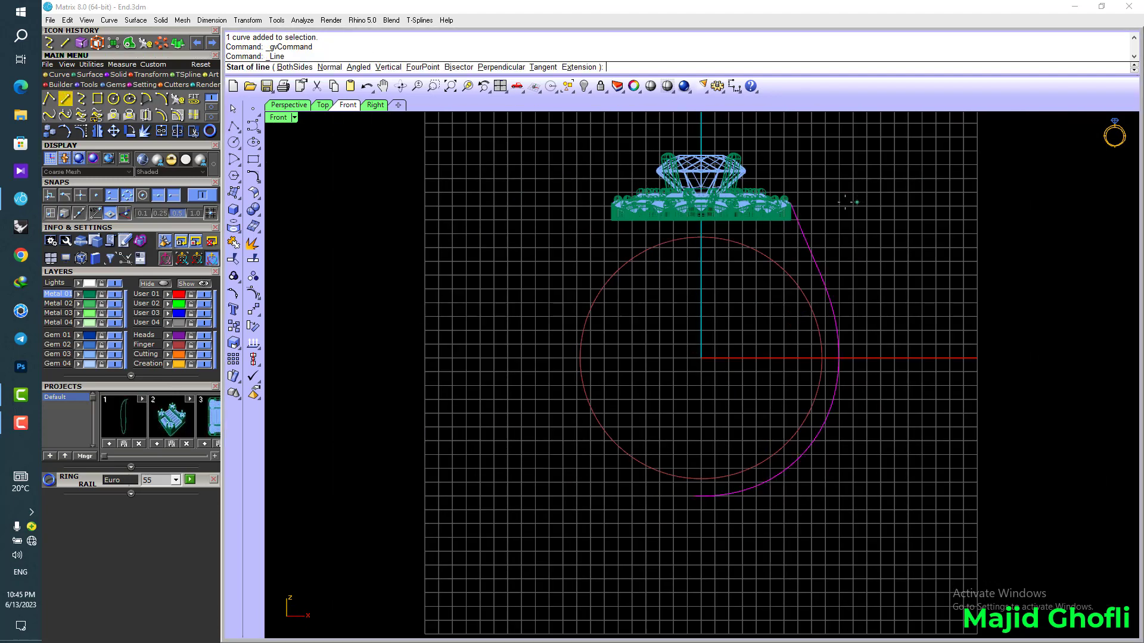
scroll(649, 208, "up", 5)
left_click(645, 208)
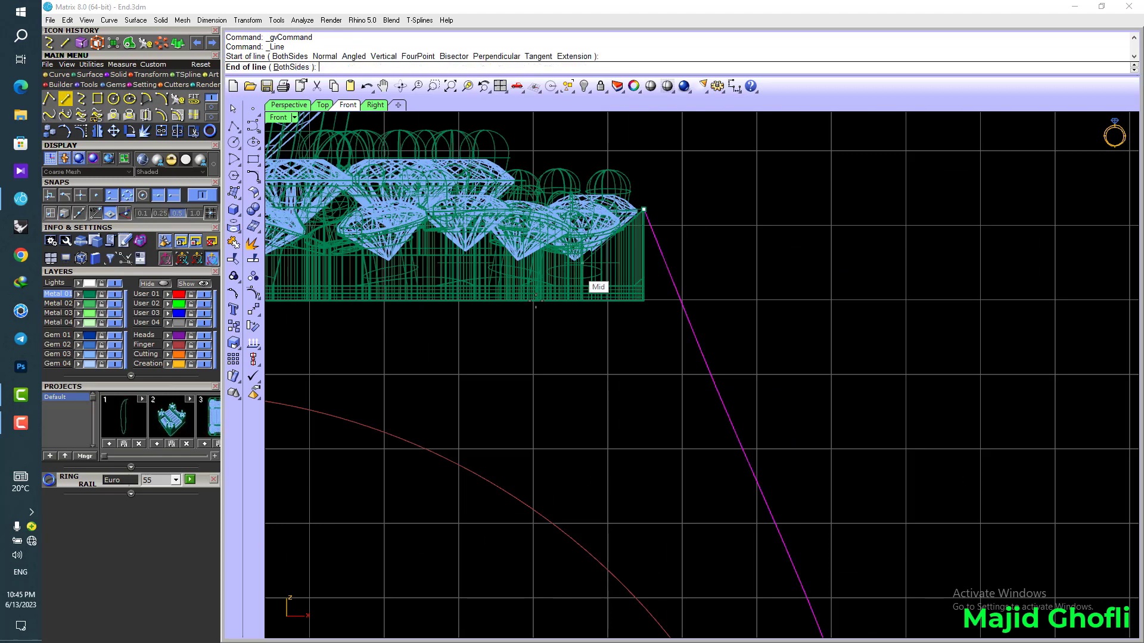
scroll(533, 302, "down", 3)
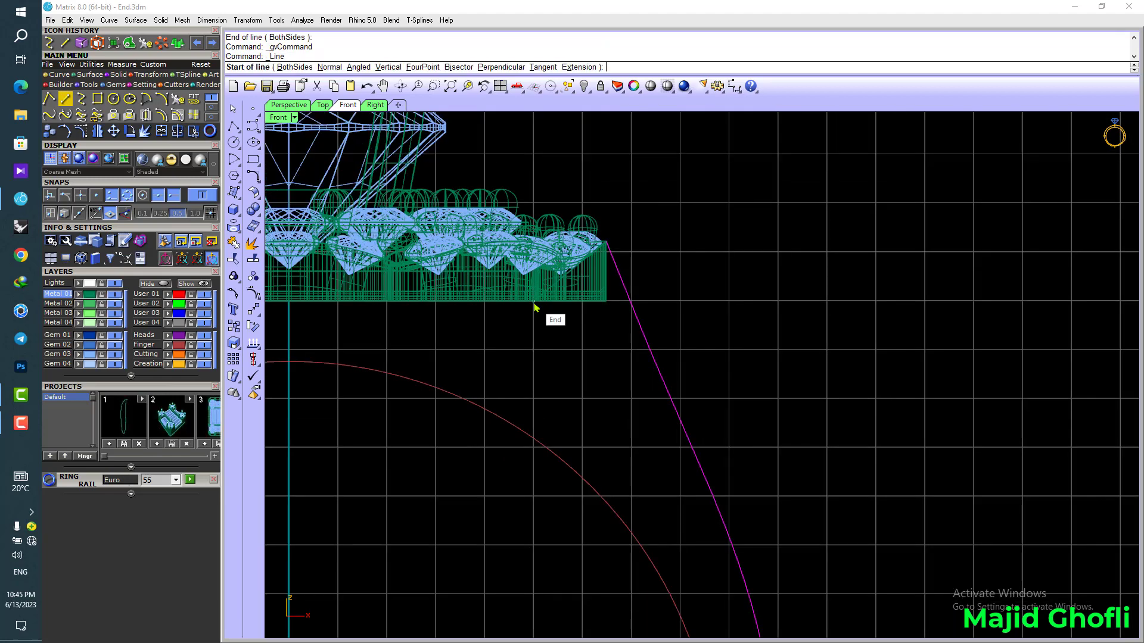
scroll(572, 359, "down", 4)
right_click_drag(573, 358, 707, 227)
key("Escape")
key("Escape")
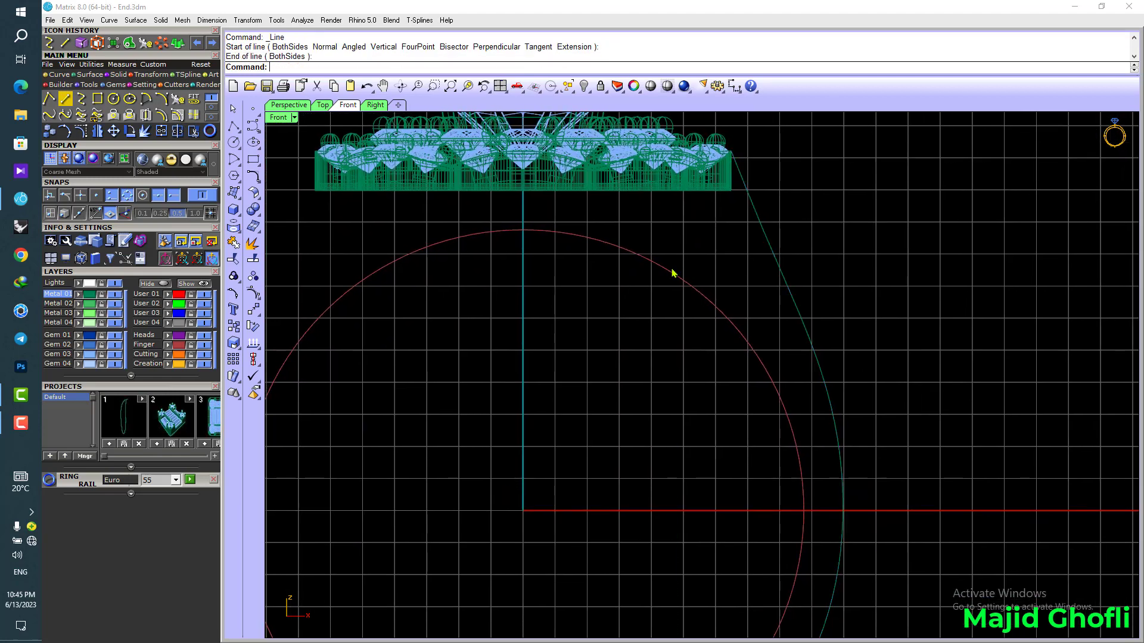
- Offset the ring rail circle outward by 0.5 in the Front view
left_click(671, 272)
left_click(162, 116)
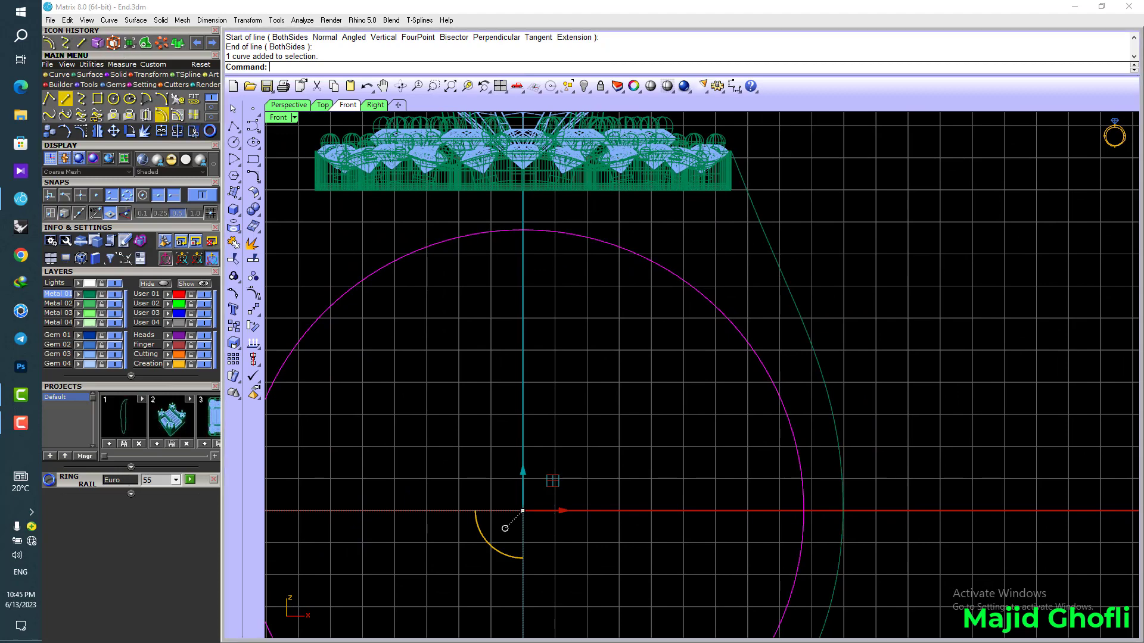
type(".5")
left_click(638, 230)
scroll(638, 230, "down", 2)
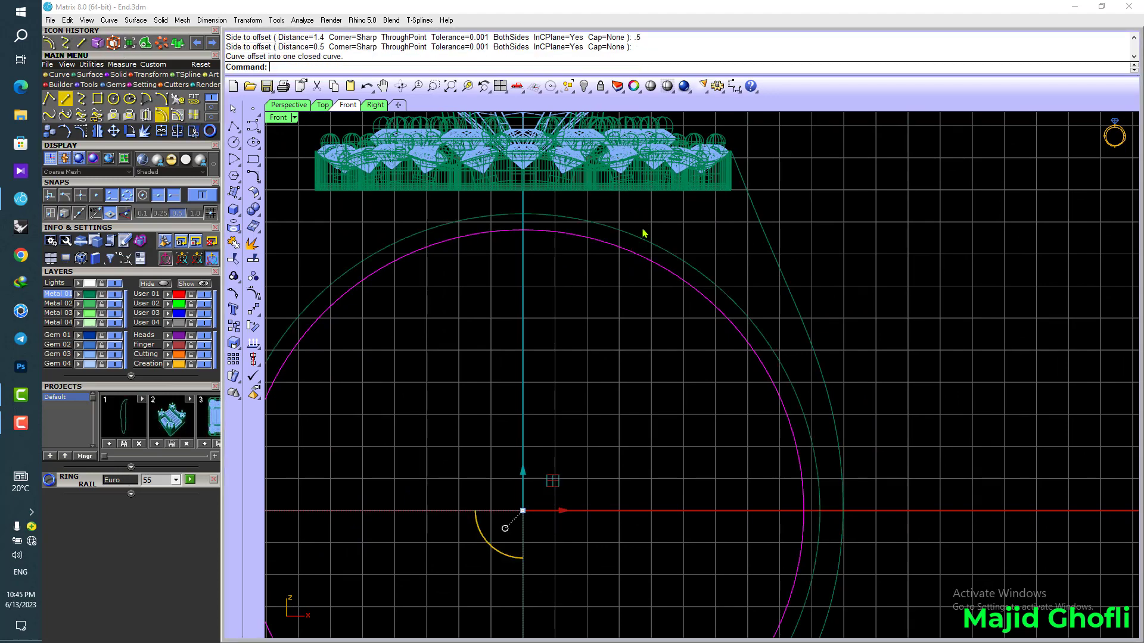
- Draw a four-point interpolated inner shank curve from the outer halo's base edge down to the offset circle
left_click(734, 230)
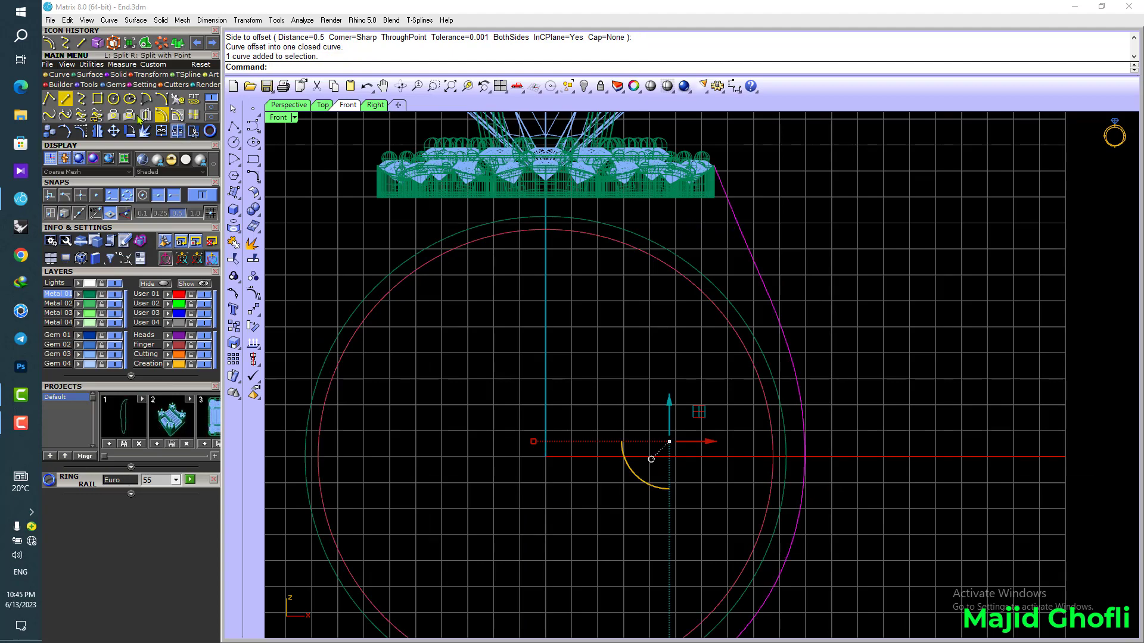
left_click(66, 98)
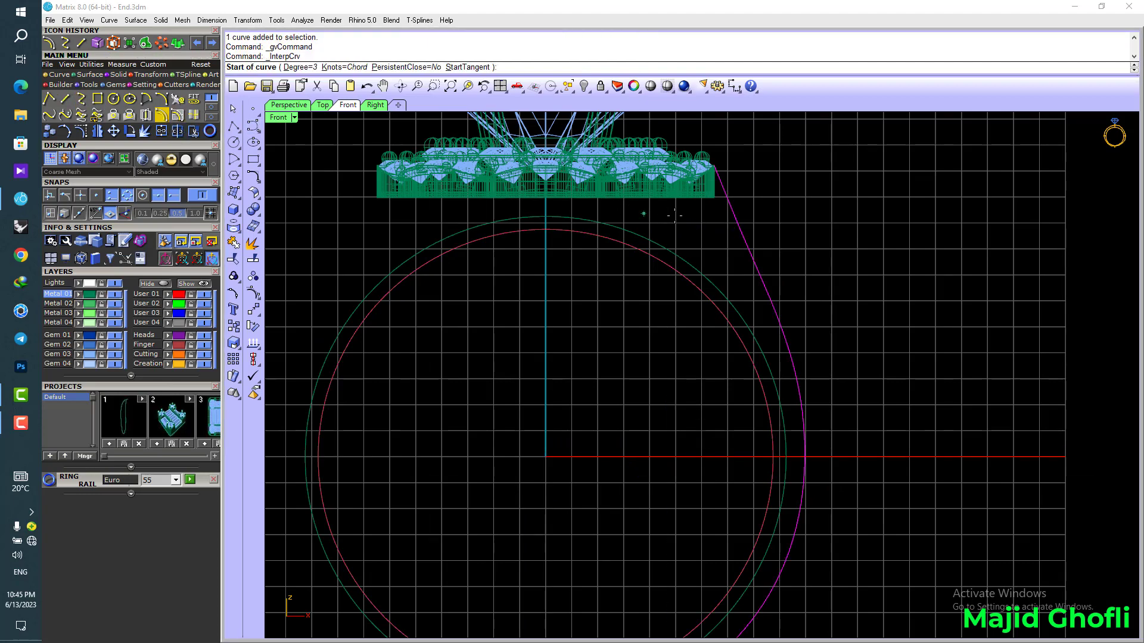
scroll(675, 215, "up", 4)
left_click(677, 172)
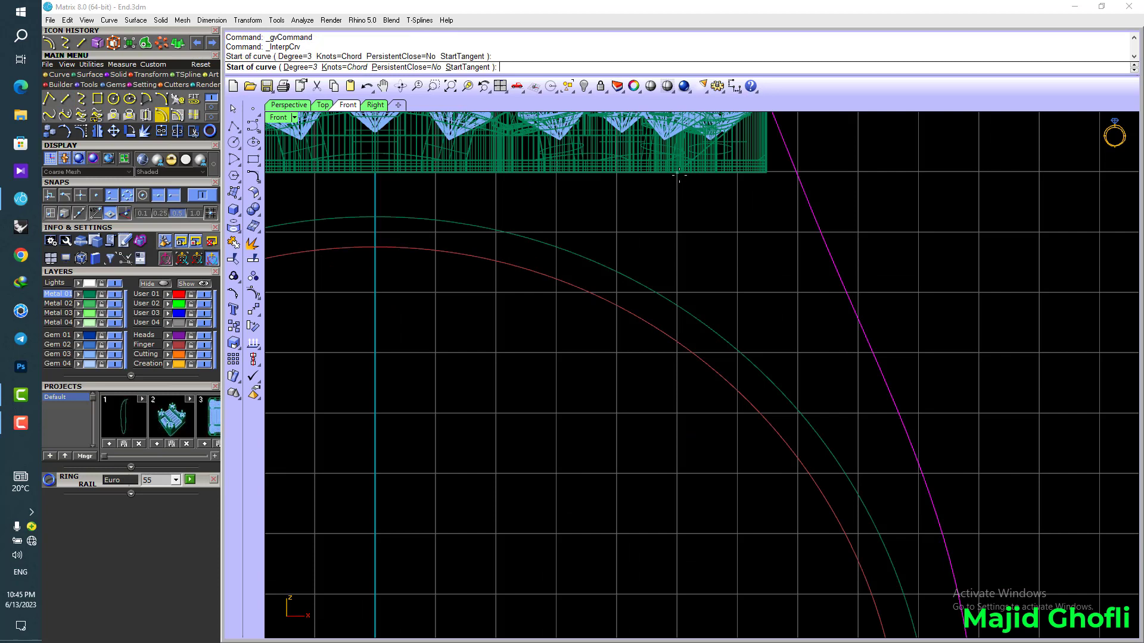
left_click(718, 239)
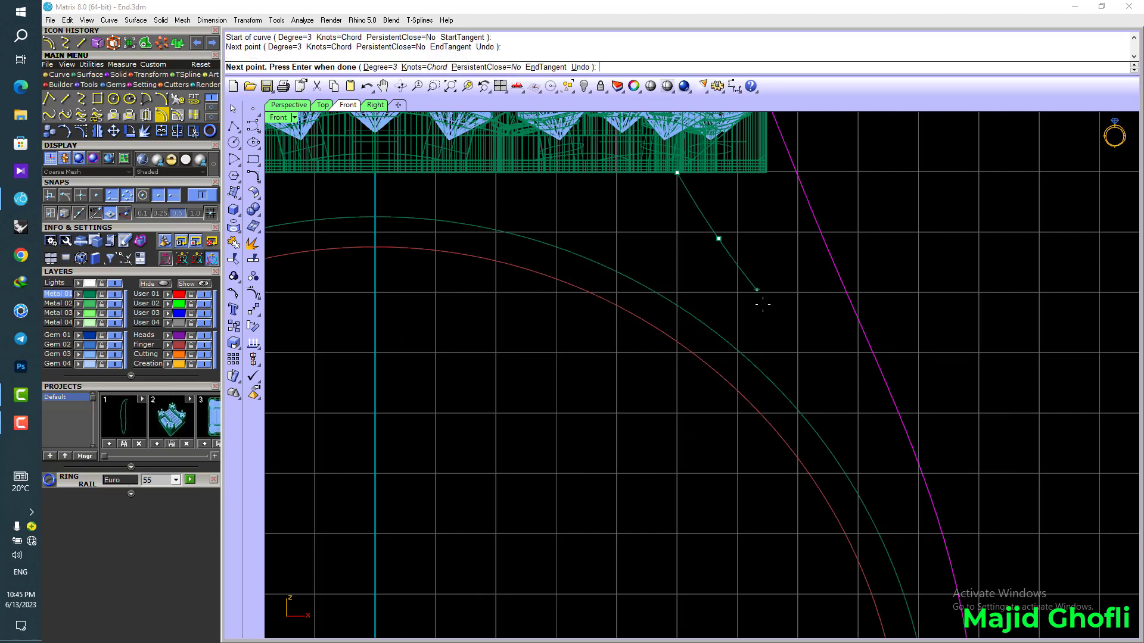
left_click(735, 268)
left_click(785, 393)
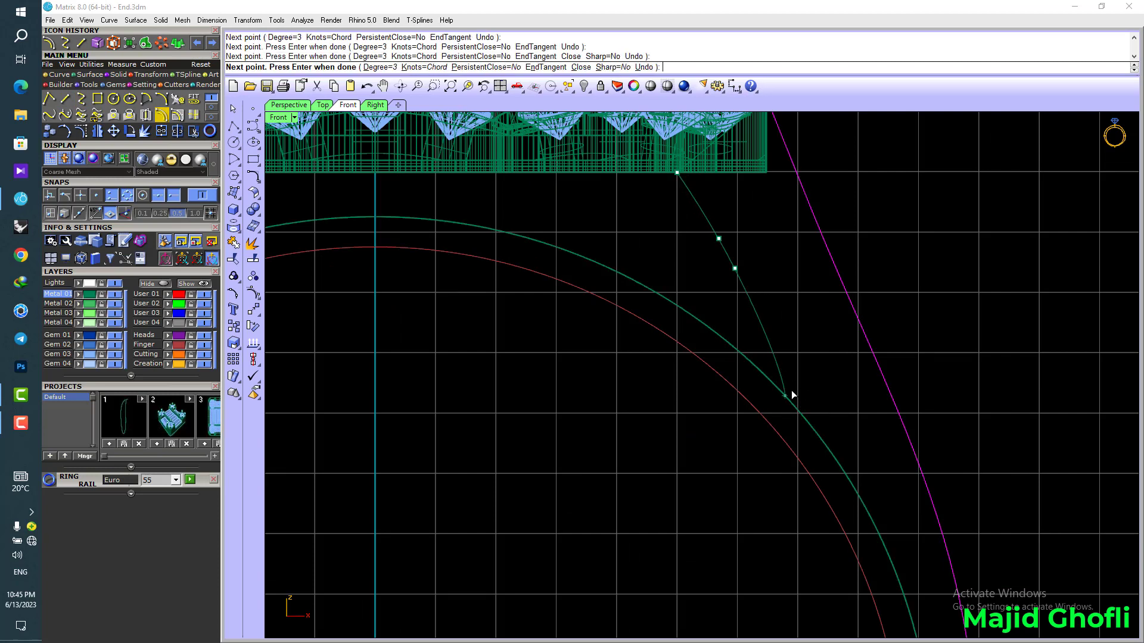
key("Return")
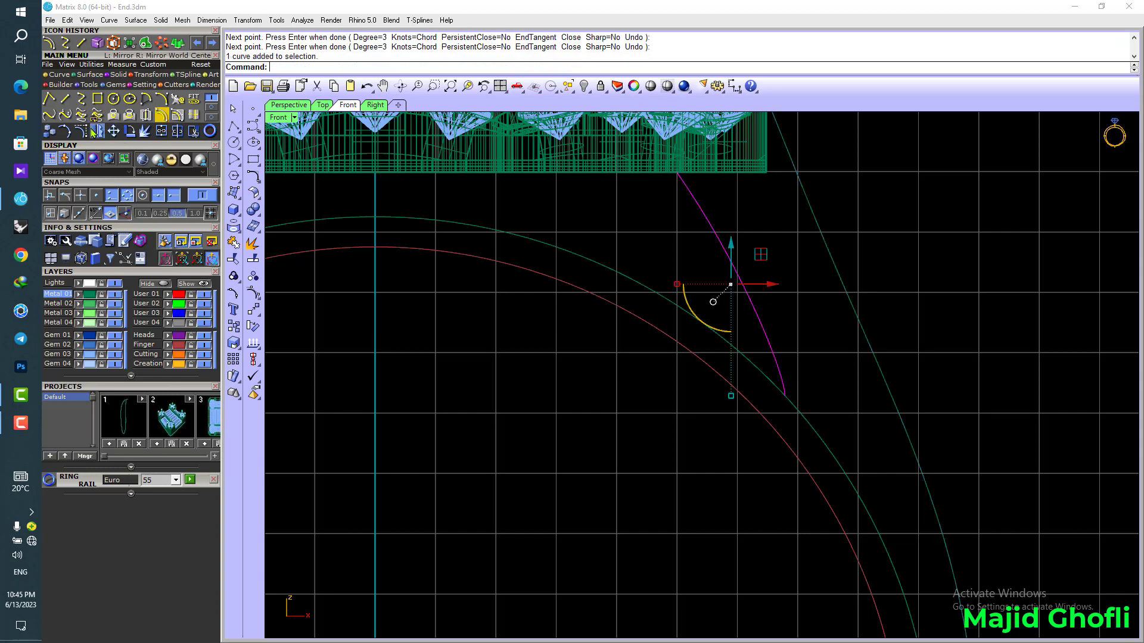
- Straighten the inner shank curve by moving its interior control points slightly inward toward the ring rail
key("F10")
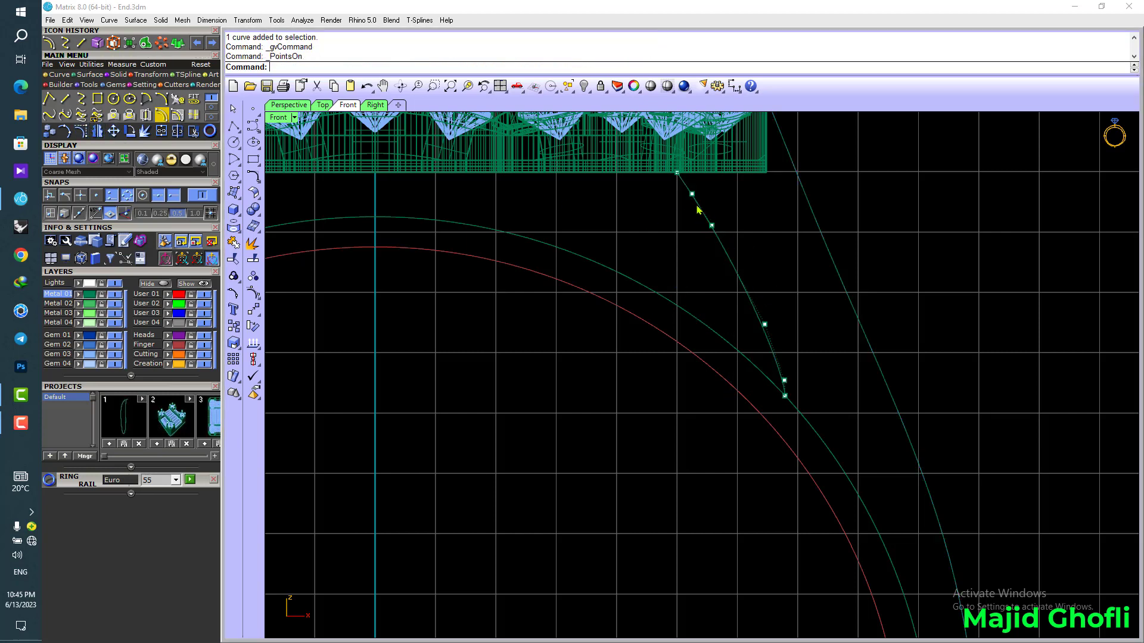
mouse_move(734, 201)
left_mouse_down()
mouse_move(740, 188)
mouse_move(738, 211)
left_mouse_up()
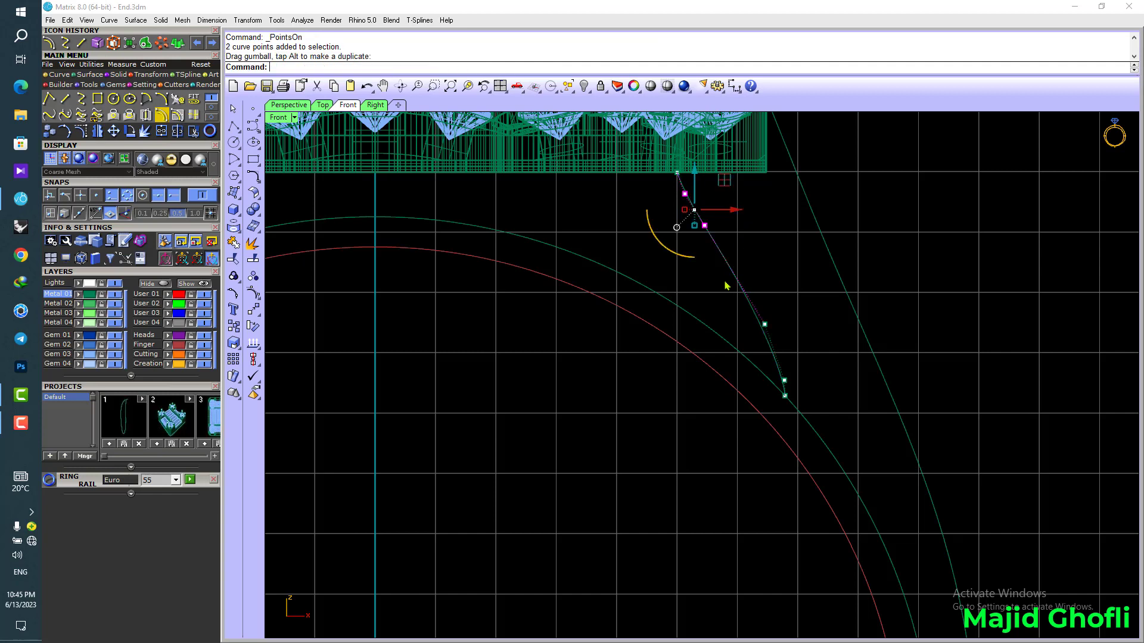
left_click_drag(712, 290, 786, 327)
left_click(706, 227)
left_click_drag(704, 200, 746, 237)
left_click(785, 381)
scroll(786, 382, "up", 6)
left_click_drag(817, 380, 800, 379)
left_click(725, 274)
left_click_drag(745, 275, 730, 276)
scroll(729, 275, "down", 5)
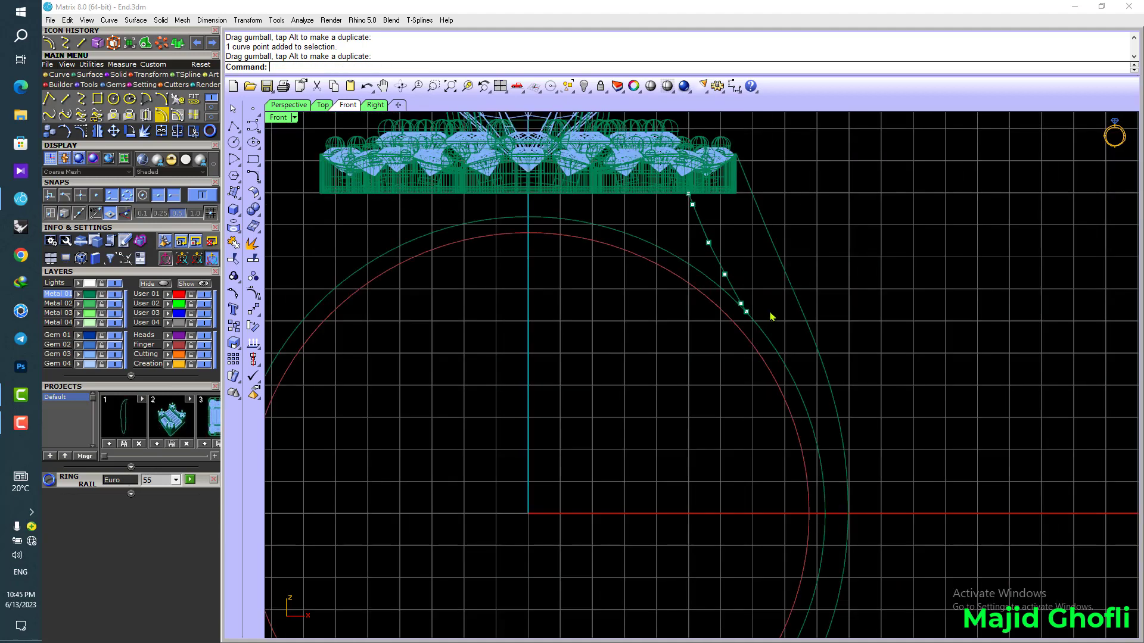
scroll(764, 293, "down", 4)
- Select the inner curve, the connecting line and the outer shank curve, leaving out the halo bodies, and join them
left_click(728, 250)
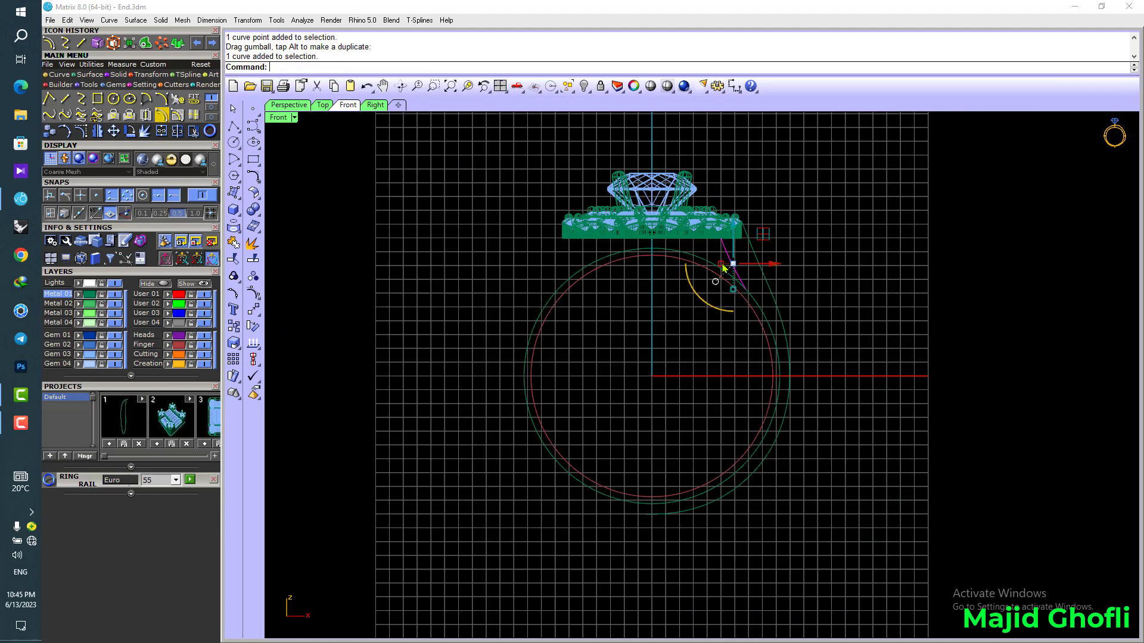
scroll(750, 244, "up", 4)
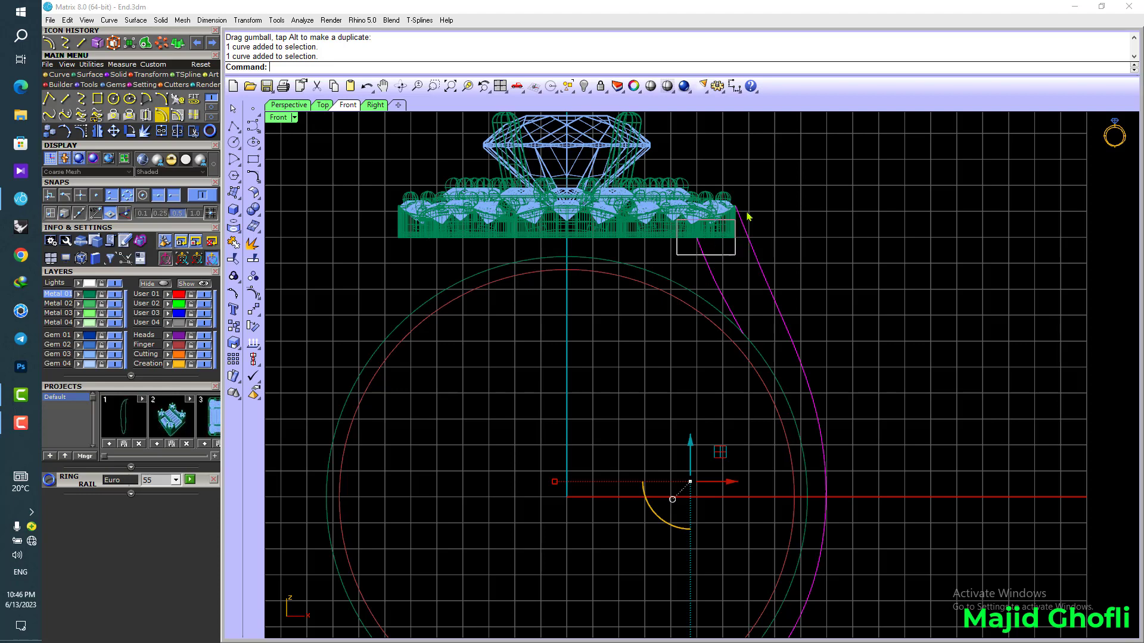
left_click_drag(748, 216, 762, 210)
scroll(732, 240, "up", 5)
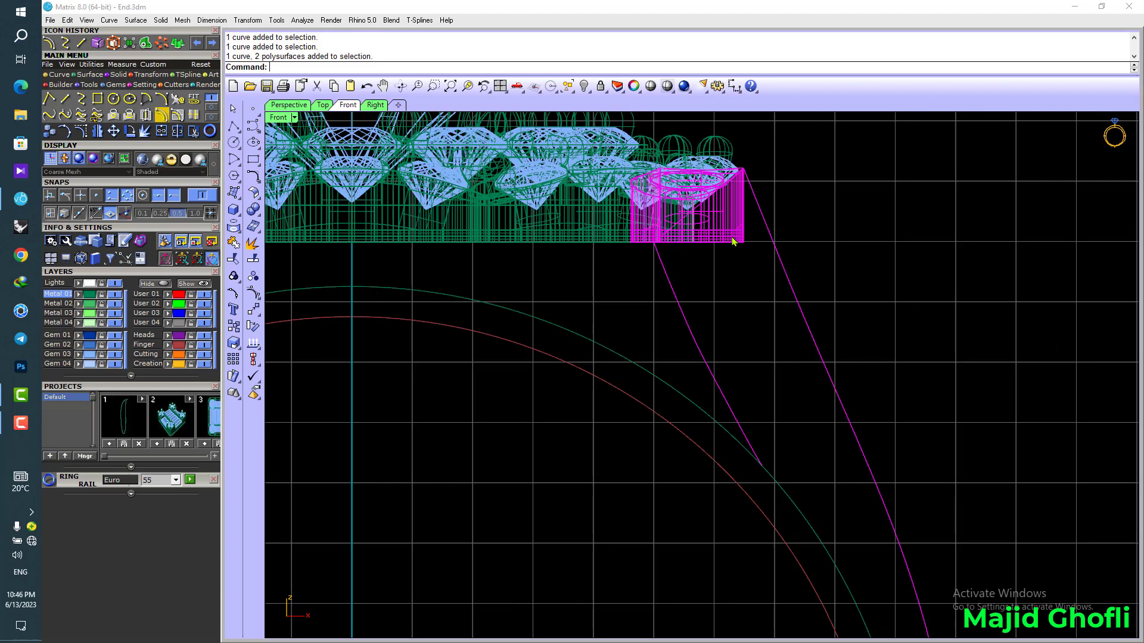
left_click(734, 240, "ctrl")
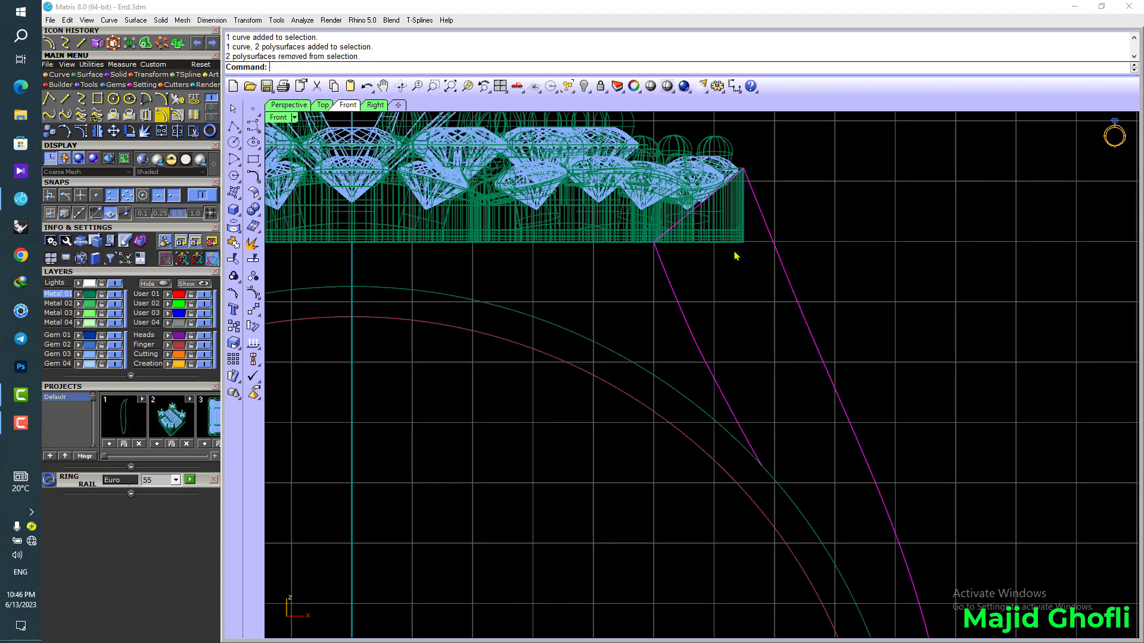
scroll(744, 228, "down", 14)
right_click_drag(865, 267, 847, 258)
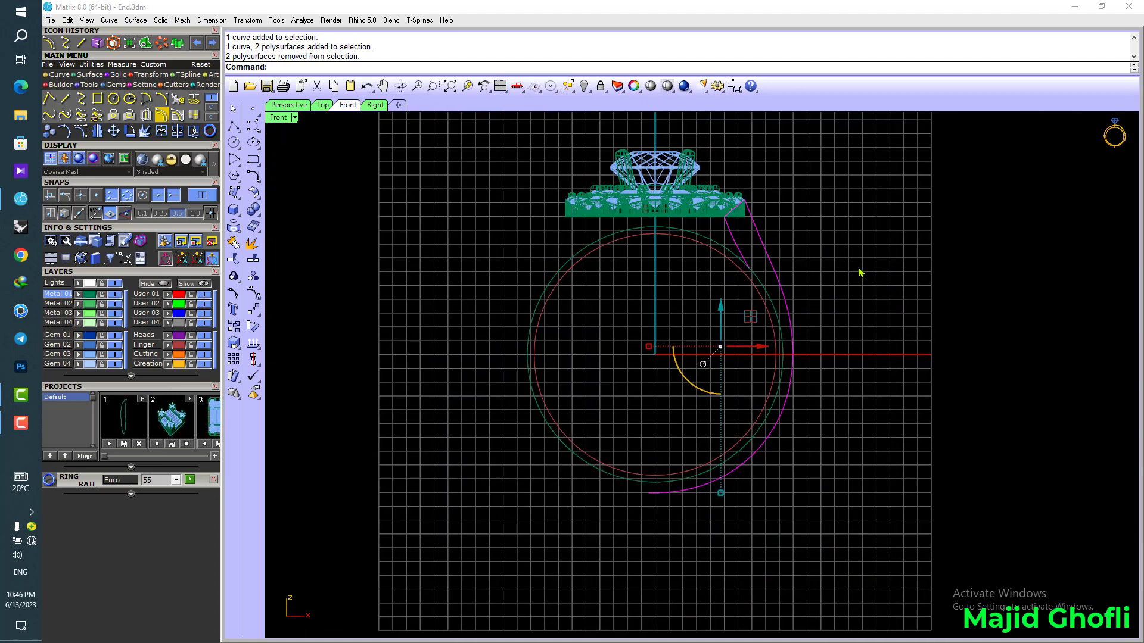
key("ctrl+j")
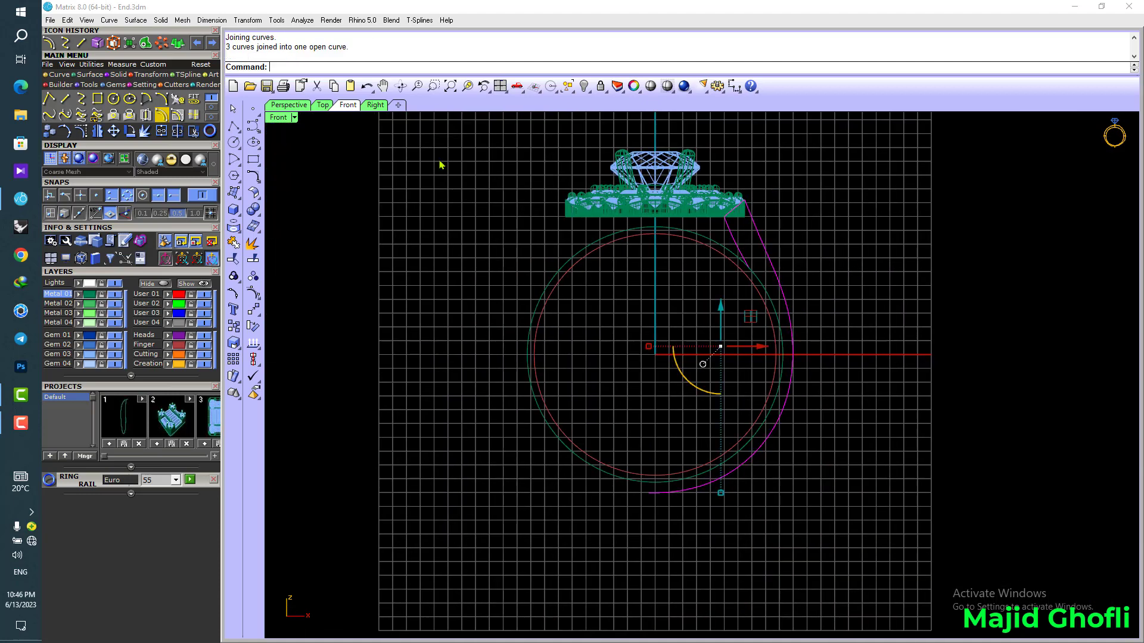
- Draw a vertical line from the origin down past the shank curve and trim off the curve's end beyond it
left_click(81, 42)
left_click(654, 355)
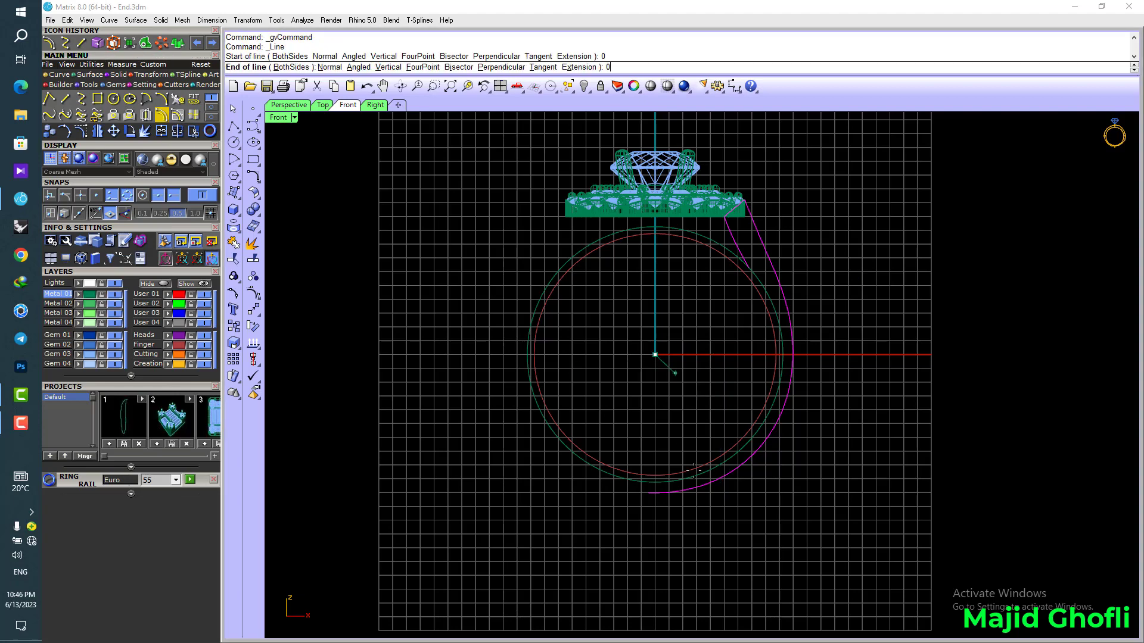
left_click(655, 520, "shift")
left_click_drag(668, 521, 641, 488)
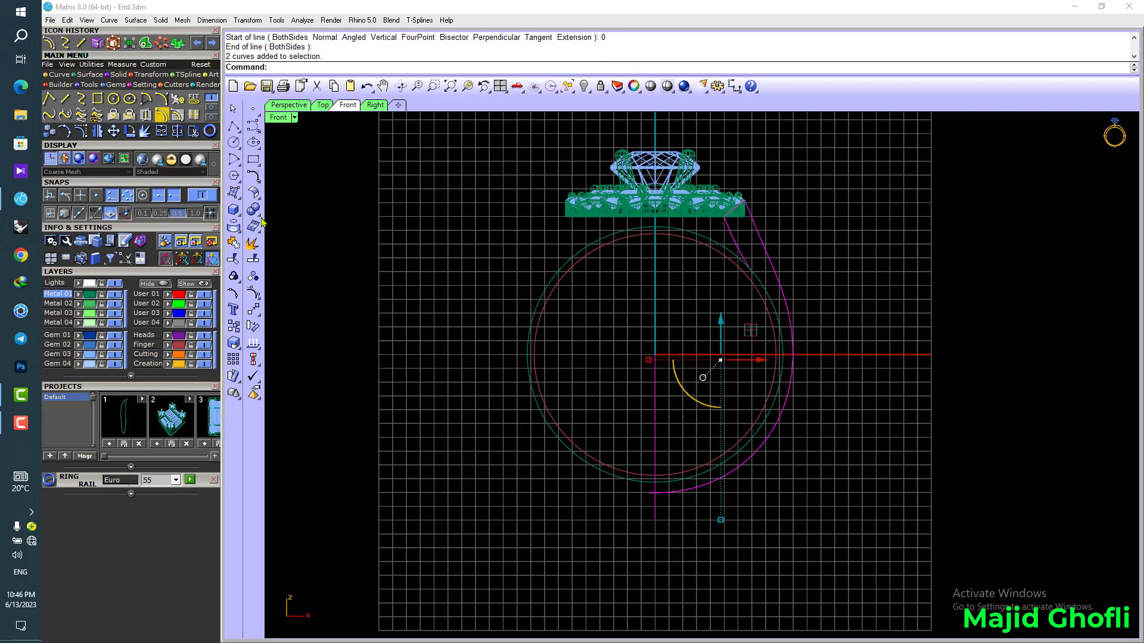
left_click(194, 132)
scroll(618, 494, "up", 4)
left_click(664, 493)
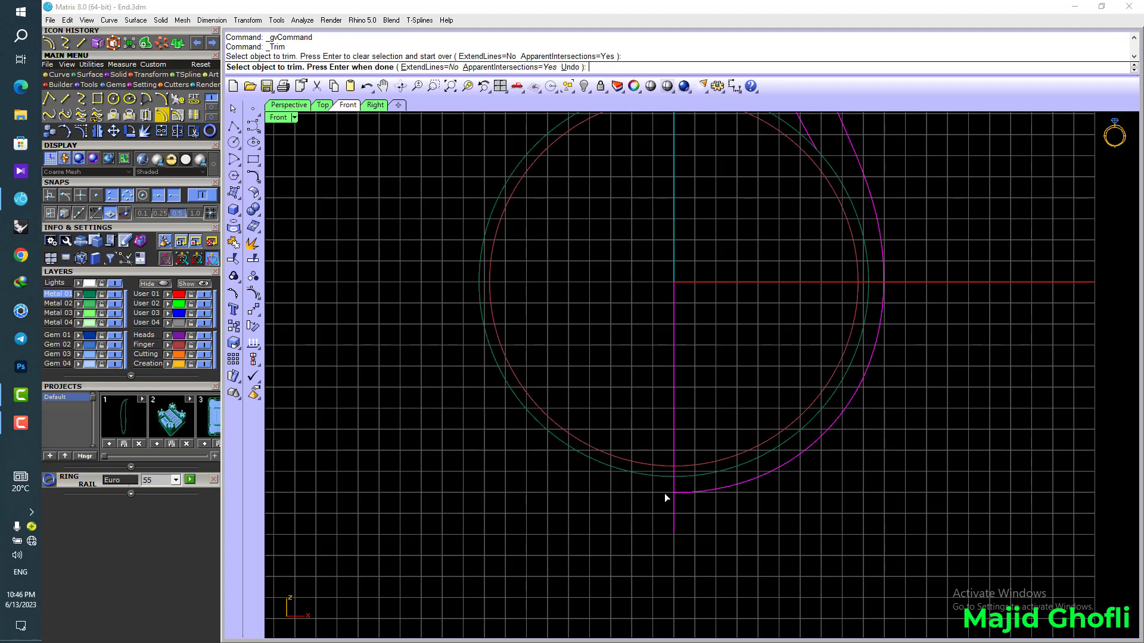
right_click(664, 494)
- Mirror the joined shank curve to the opposite side of the ring
left_click(692, 494)
scroll(692, 494, "down", 6)
key("ctrl+m")
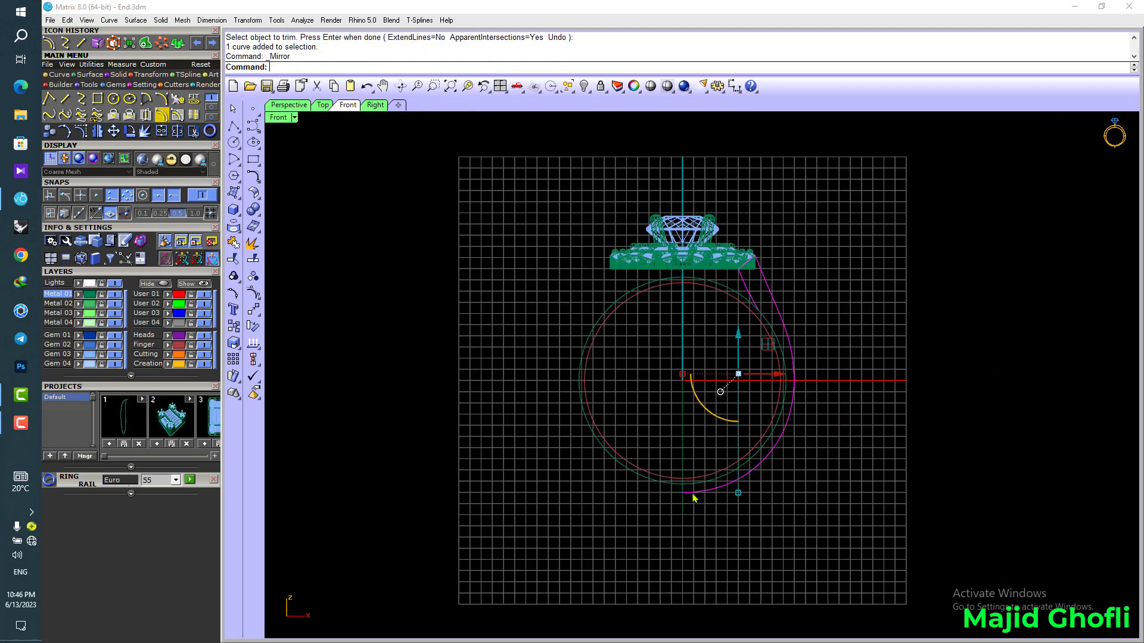
- Project both shank halves and the offset circle to the construction plane, deleting the input objects
left_click(616, 290, "shift")
left_click(627, 291, "shift")
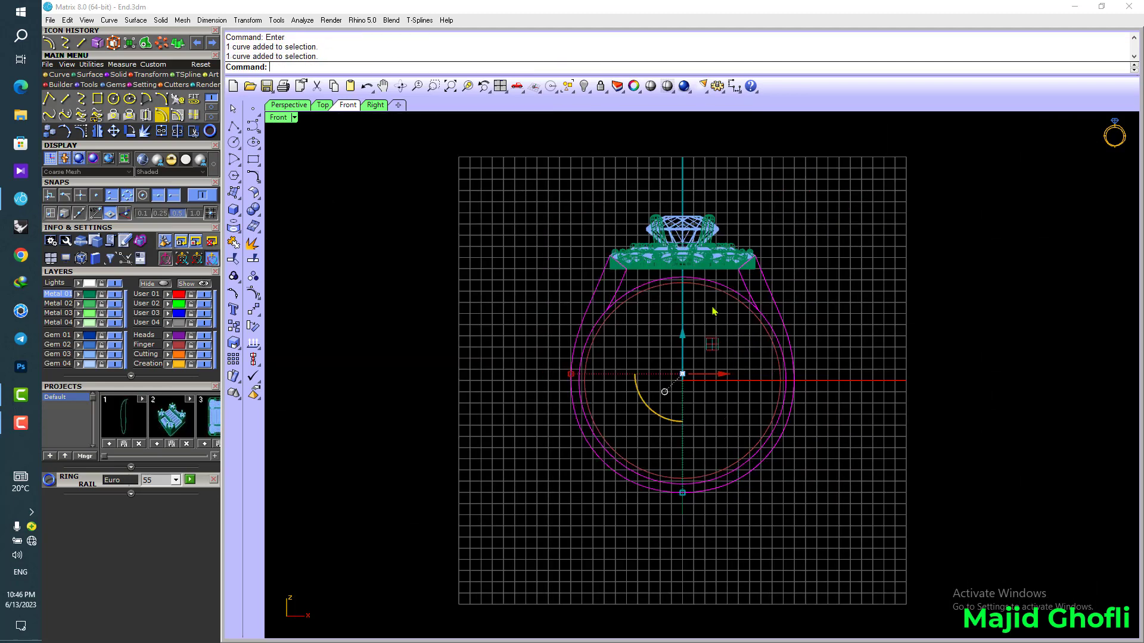
right_click_drag(863, 267, 844, 301)
left_click(247, 19)
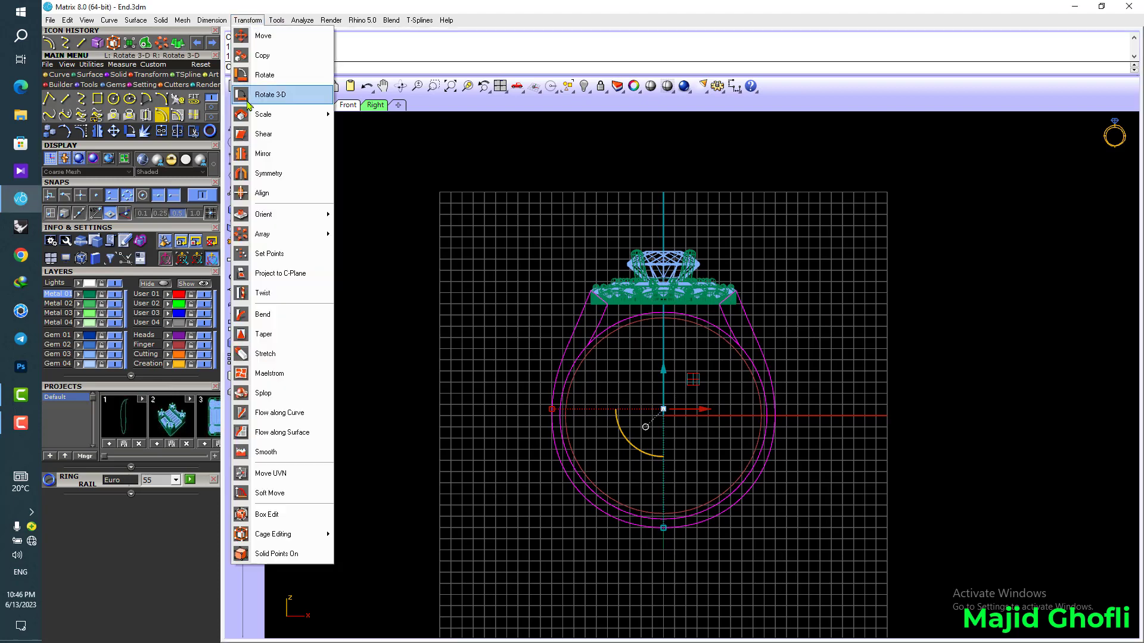
left_click(280, 272)
left_click(350, 66)
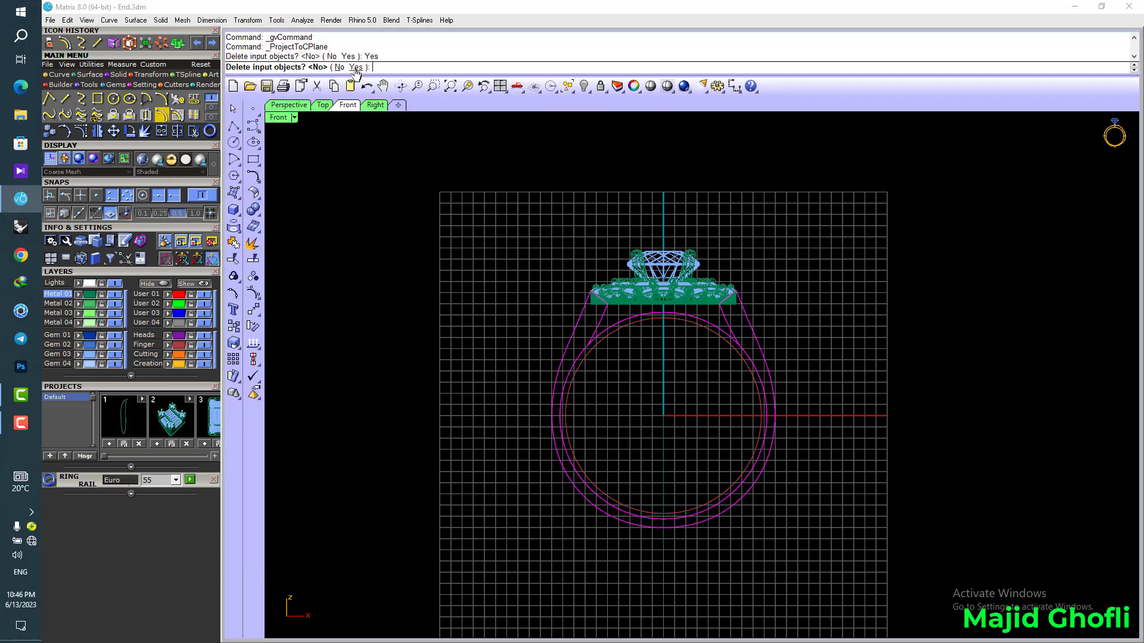
- Trim away the offset circle's lower arc between the inner shank curves and join the remaining curves into one outline
left_click(194, 132)
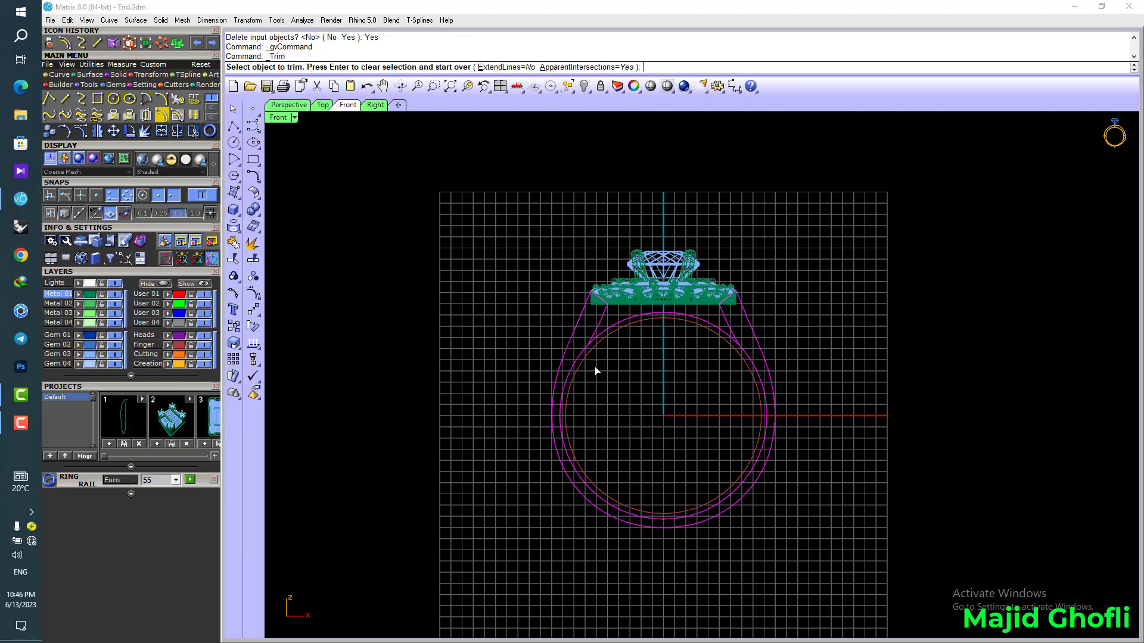
left_click(580, 355)
key("Return")
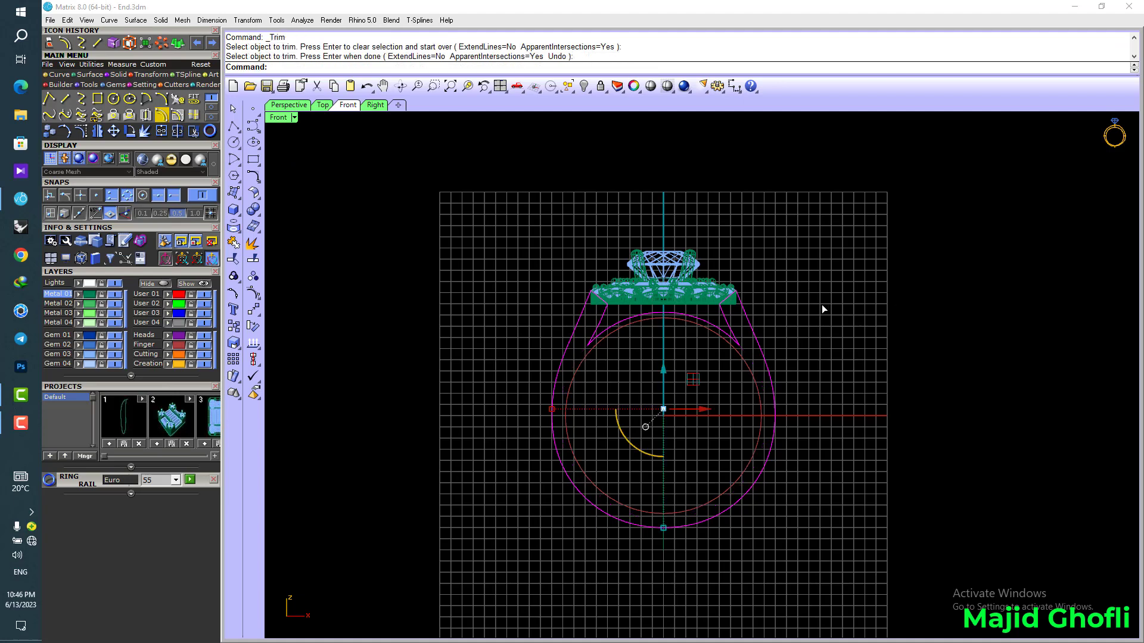
key("ctrl+j")
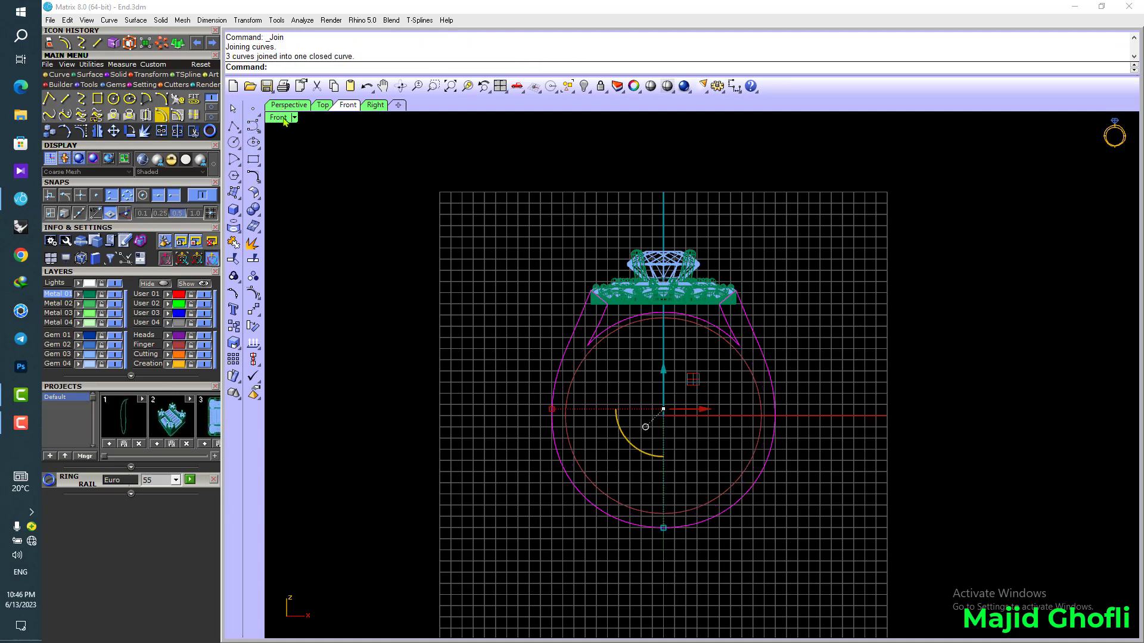
- Try a straight solid extrusion of the shank outline alone to both sides with distance 1
double_click(283, 118)
left_click(178, 43)
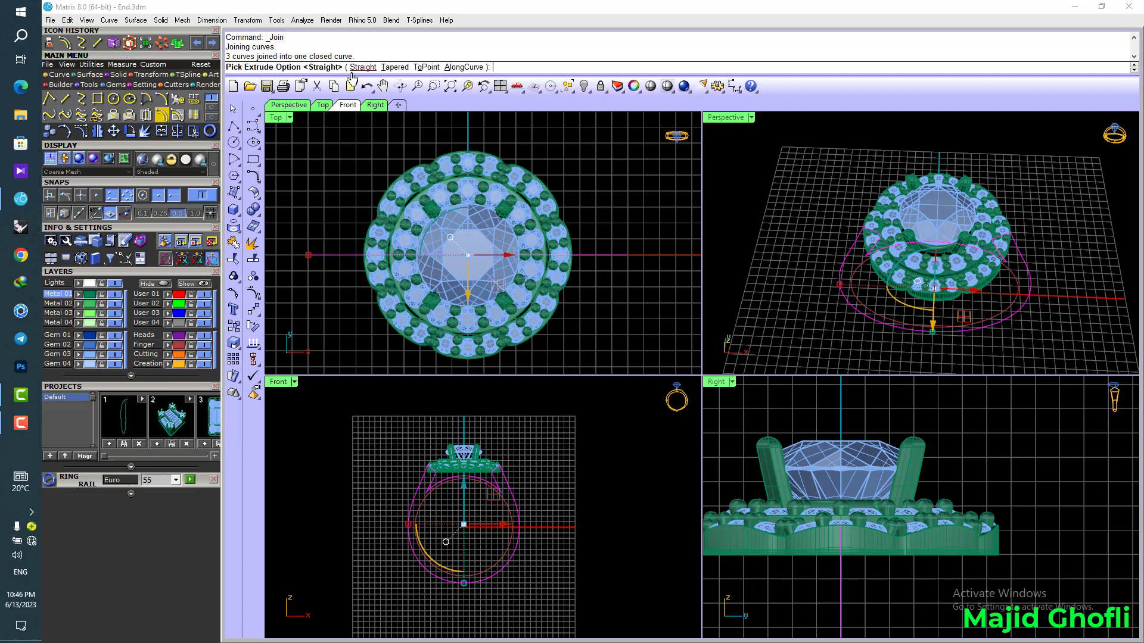
left_click(441, 66)
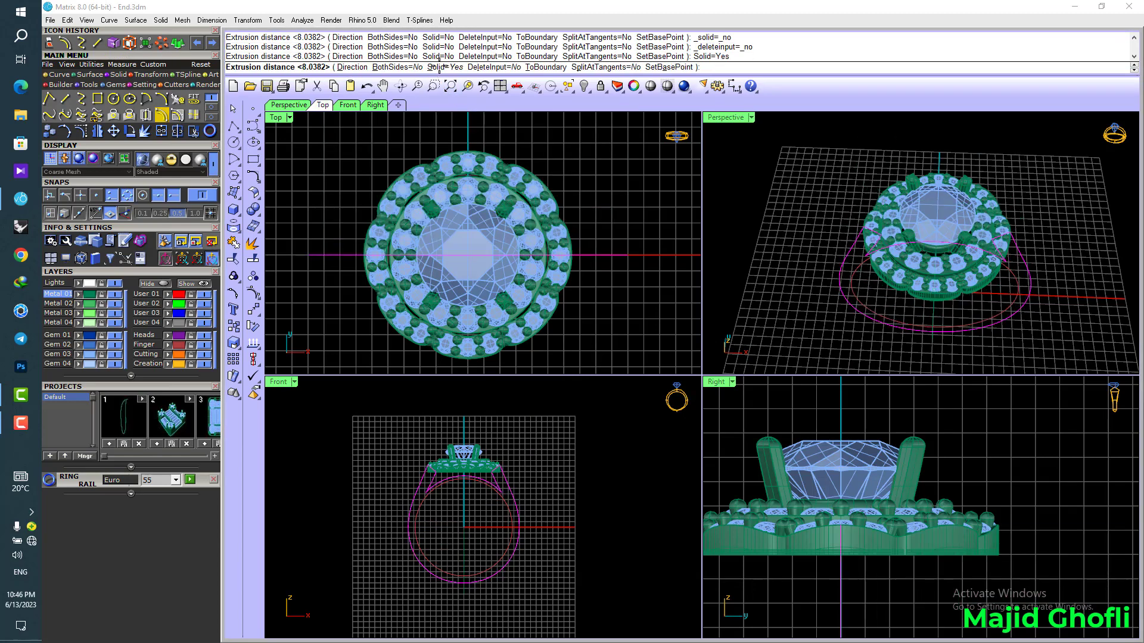
left_click(390, 67)
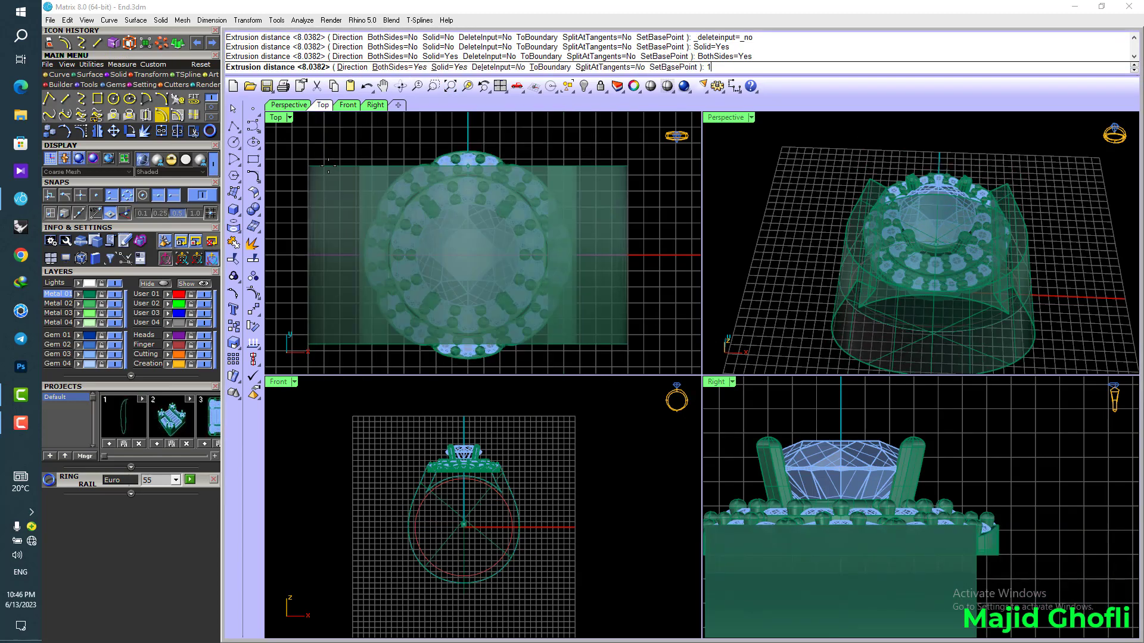
key("Return")
key("ctrl+z")
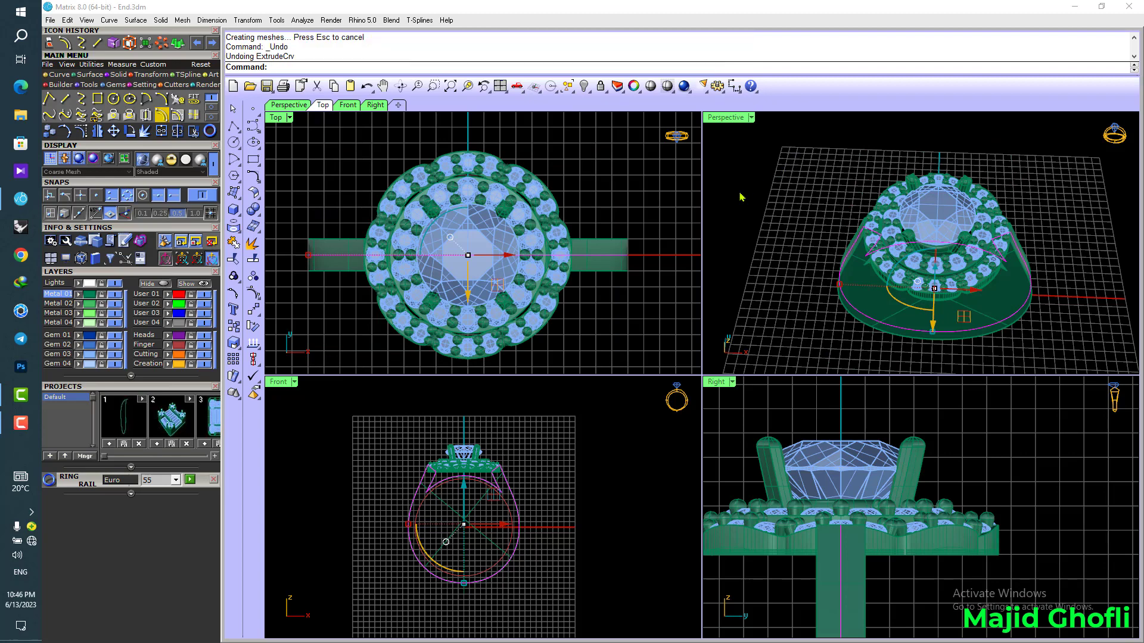
- Extrude the shank outline together with the ring rail circle as a both-sides solid with distance 1
left_click(509, 511, "shift")
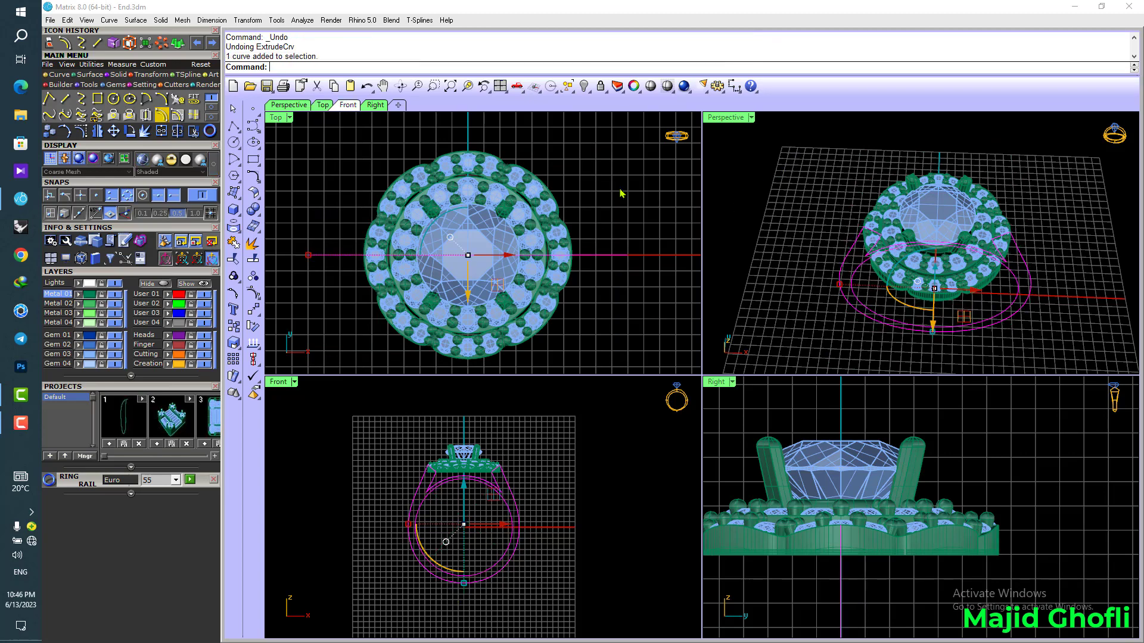
right_click(620, 191)
left_click(427, 66)
key("Return")
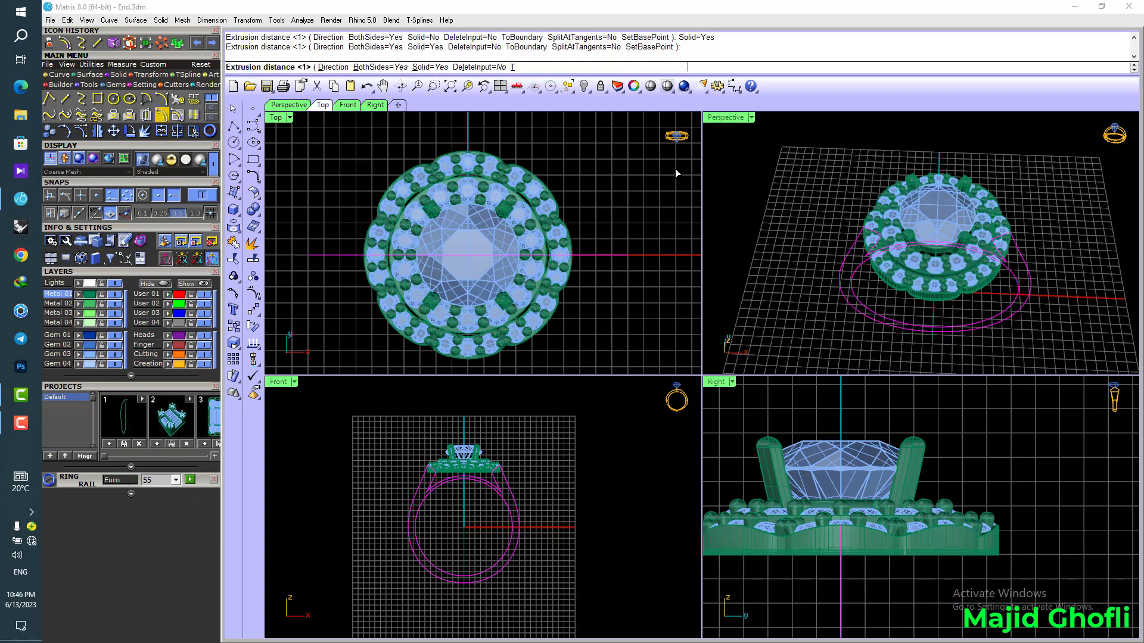
- Inspect the extruded shank in the Perspective view and turn on its solid edit points
double_click(733, 122)
left_click(1042, 199)
right_click_drag(1042, 199, 937, 292)
scroll(832, 454, "up", 4)
scroll(912, 339, "up", 6)
scroll(937, 292, "down", 6)
left_click(938, 292)
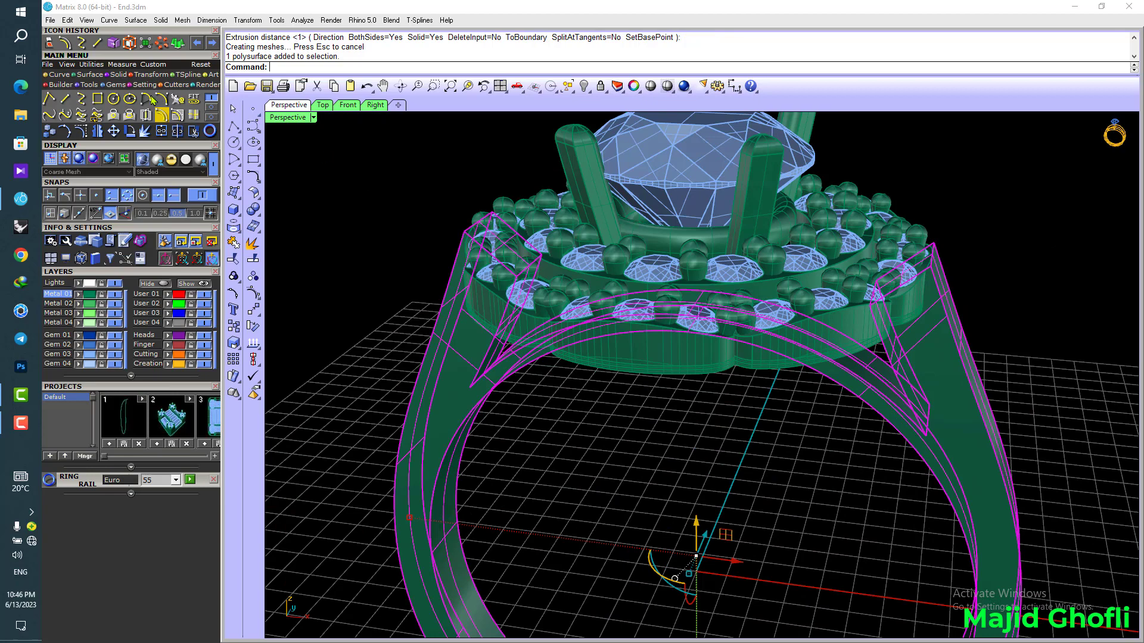
left_click(138, 76)
left_click(177, 114)
- Scale the edit points at the shank's two upper outer corners slightly inward toward the outer halo
right_click_drag(345, 173, 439, 190)
left_click_drag(439, 191, 486, 286)
right_click_drag(1062, 231, 989, 221)
scroll(917, 200, "up", 2)
left_click_drag(982, 290, 980, 291, "shift")
right_click_drag(327, 245, 359, 293)
scroll(334, 267, "up", 6)
left_click_drag(380, 313, 393, 316)
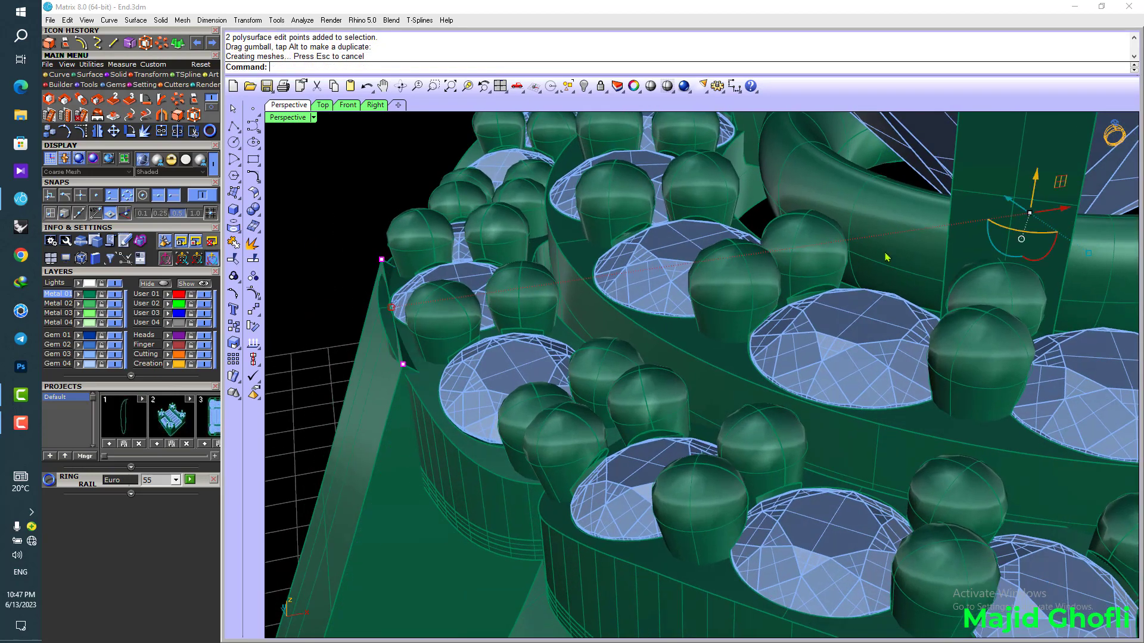
- Lower the selected edit points at the shank's two upper outer corners slightly and deselect them
left_click_drag(1036, 179, 1038, 190)
scroll(306, 282, "down", 7)
left_click(324, 215)
scroll(920, 373, "down", 4)
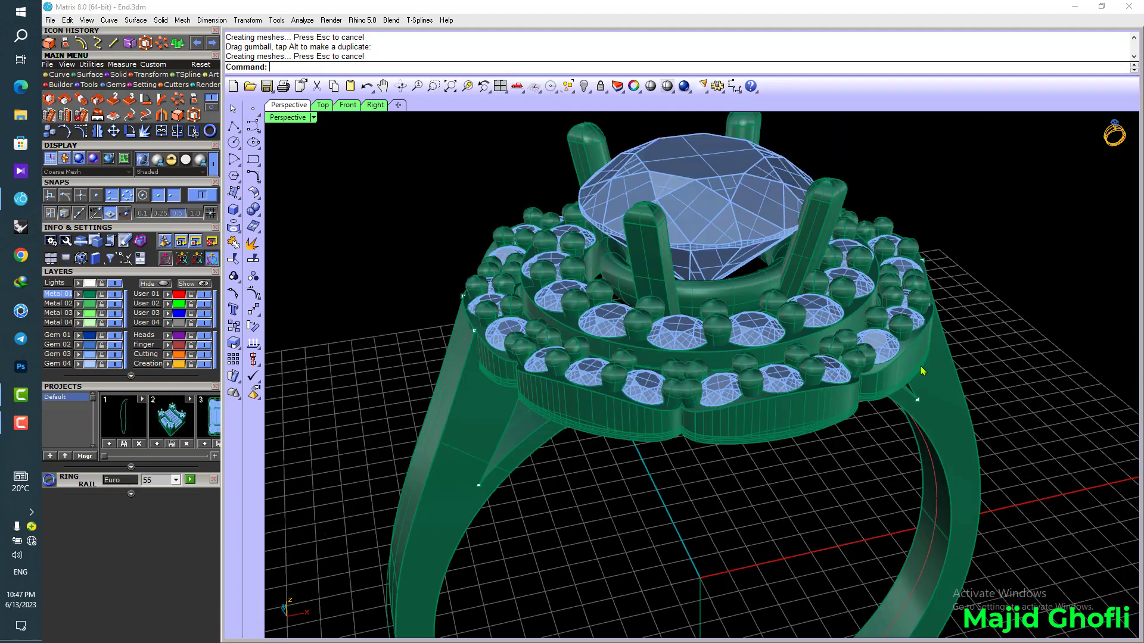
right_click_drag(968, 375, 607, 433)
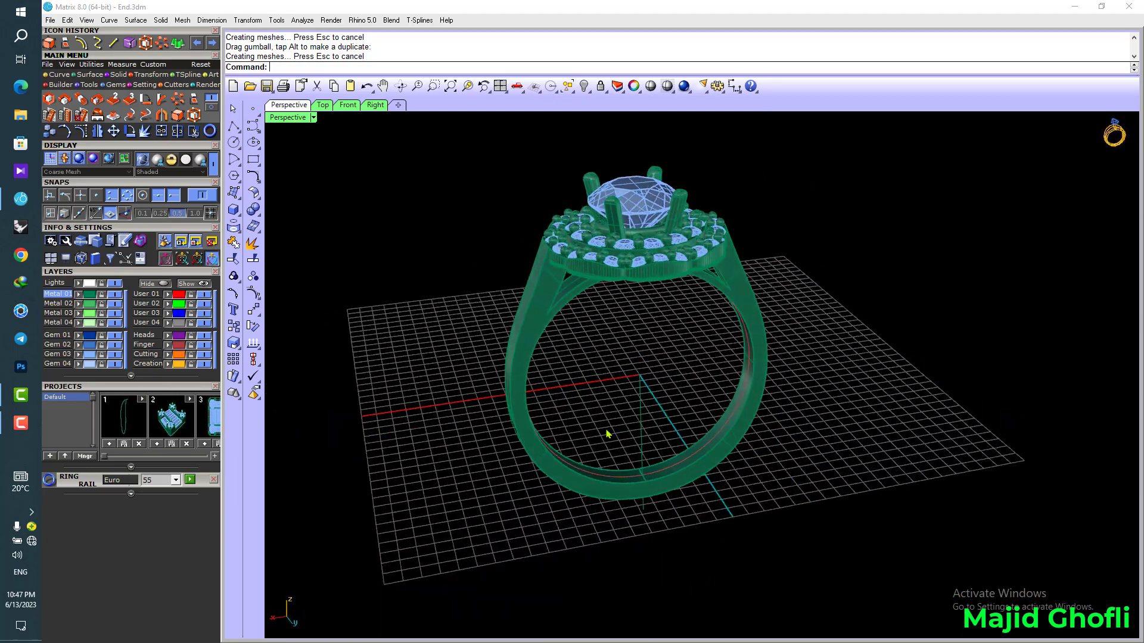
- Delete the leftover vertical curve in the middle of the ring
left_click(643, 393)
key("Delete")
right_click_drag(732, 365, 805, 312)
scroll(805, 312, "up", 2)
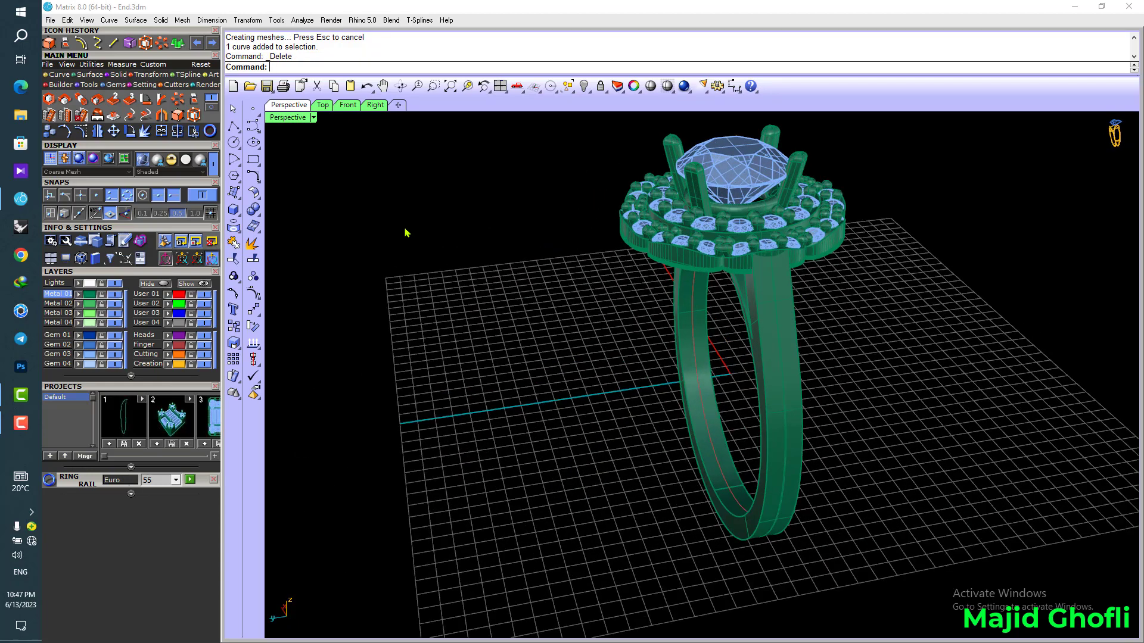
- Try extracting the U-direction isocurve along the middle of the shank's outer face with the halo still shown
left_click(90, 85)
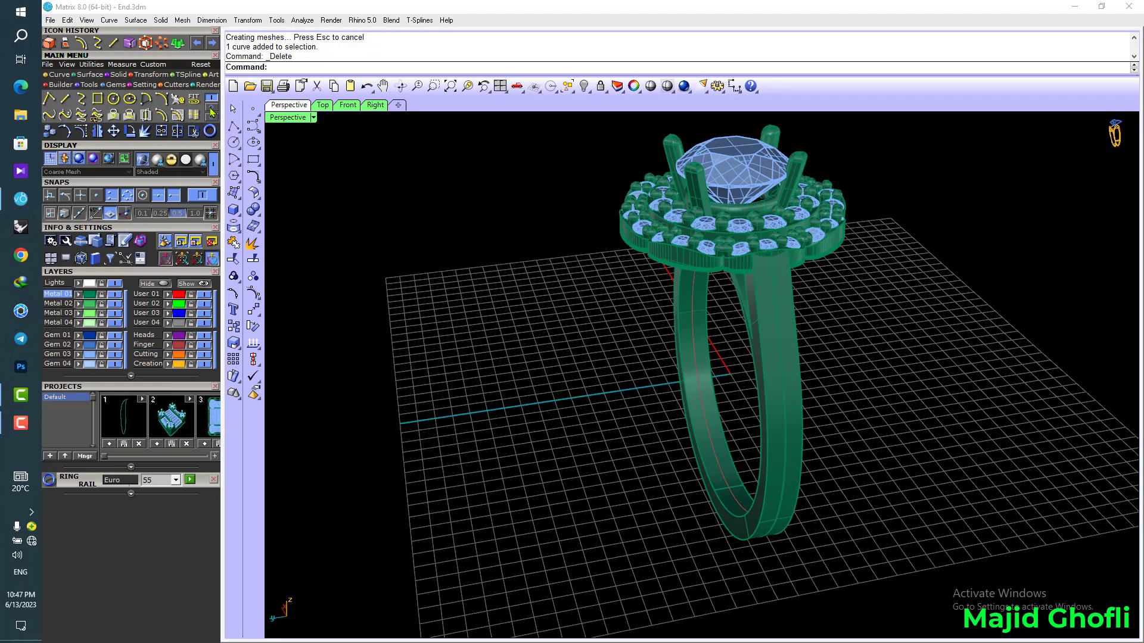
left_click(211, 112)
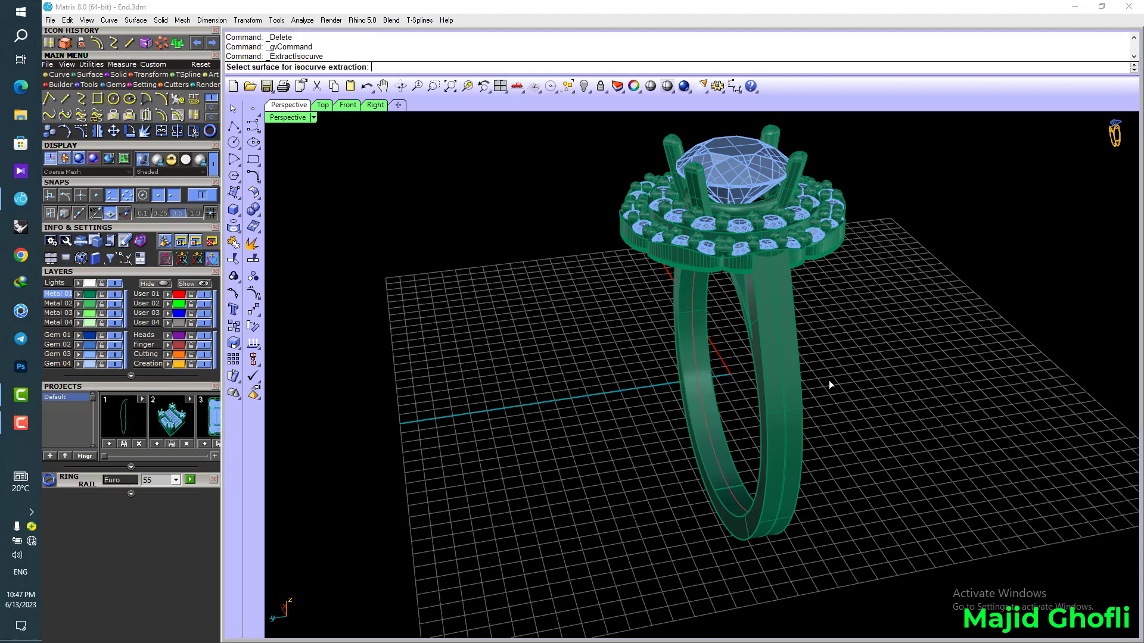
scroll(831, 384, "up", 2)
left_click(766, 332)
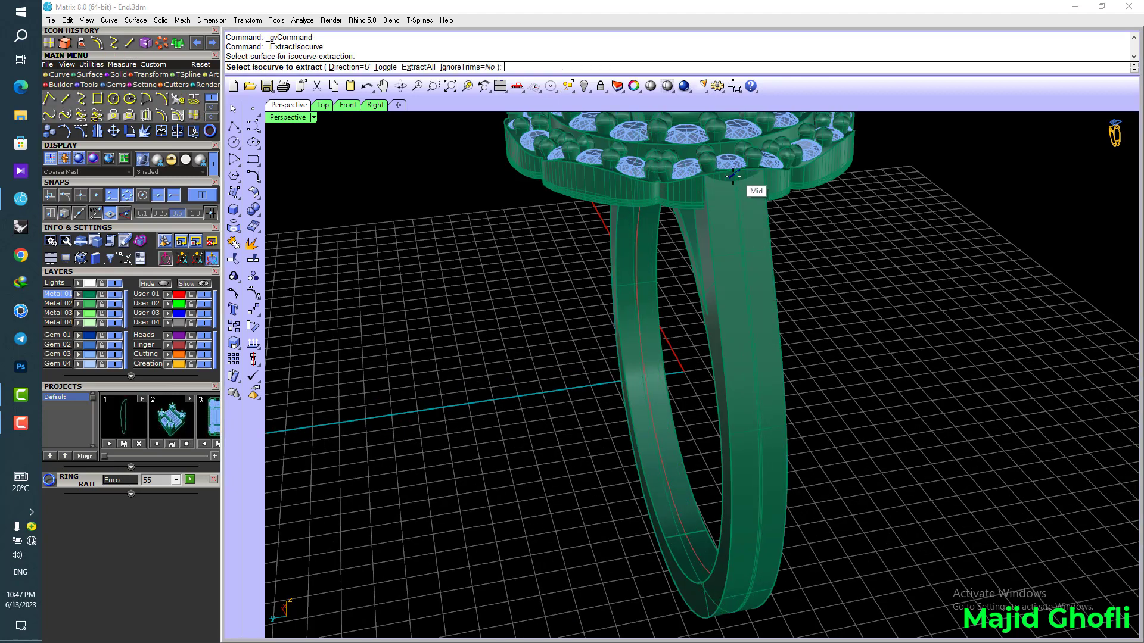
scroll(732, 175, "up", 4)
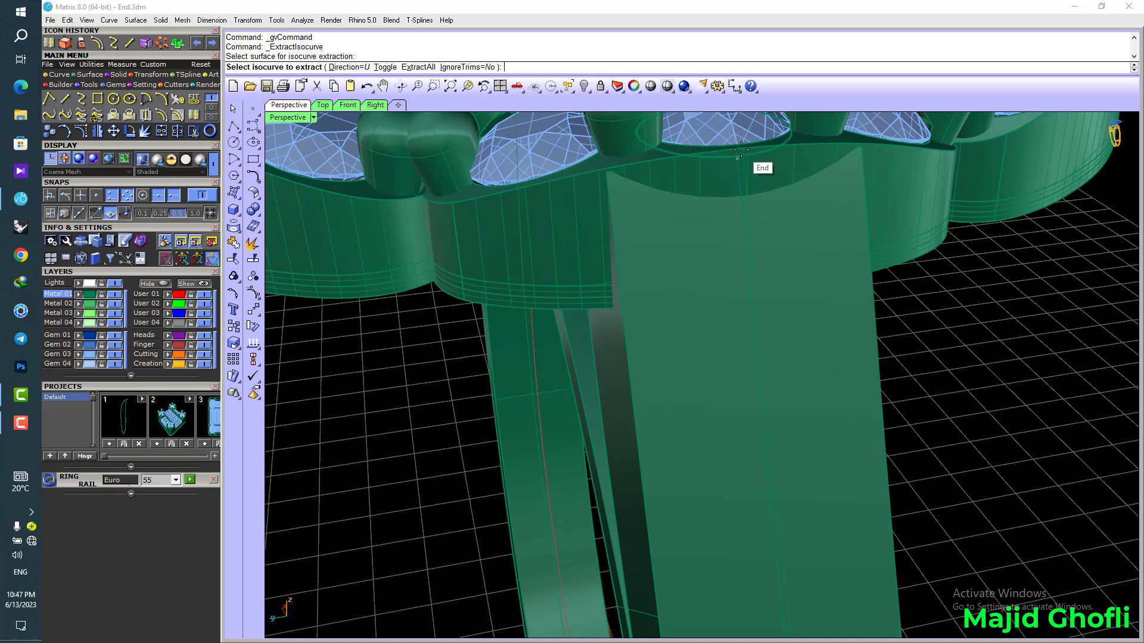
left_click(744, 196)
scroll(756, 206, "down", 5)
key("Return")
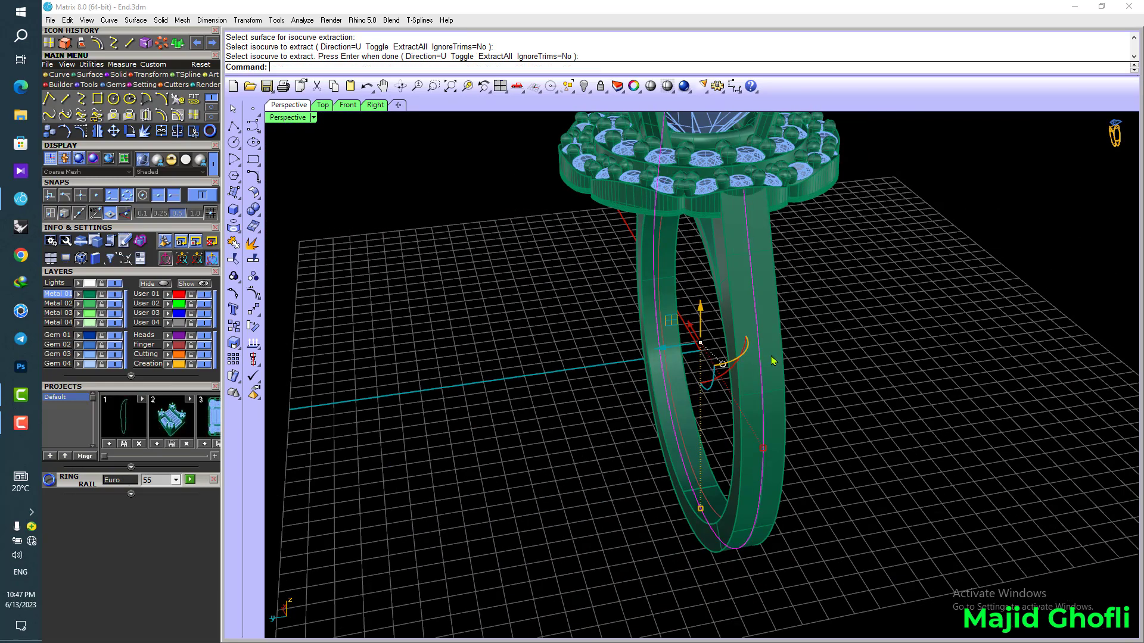
- Inspect the isocurve extracted along the shank's outer face and delete it
scroll(773, 360, "up", 4)
right_click_drag(773, 360, 666, 405)
scroll(740, 355, "up", 3)
scroll(748, 345, "down", 5)
right_click_drag(939, 367, 734, 349)
key("Delete")
scroll(749, 403, "down", 6)
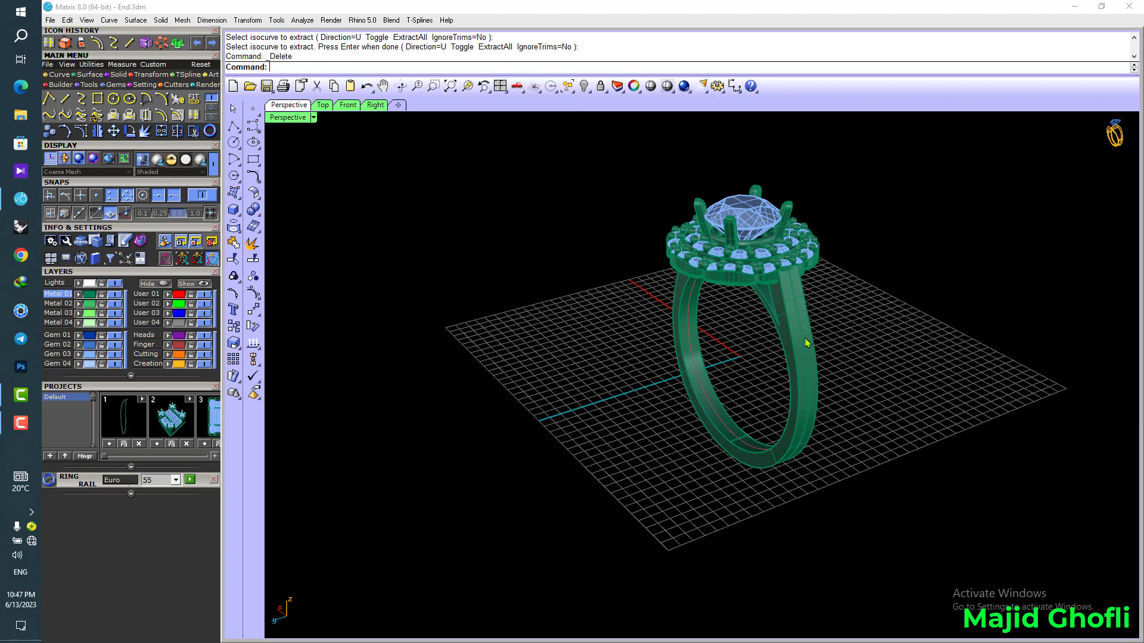
- Move the shank to the User 01 layer and hide the Metal 01 and Gem 03 layers
left_click(809, 341)
left_click(932, 305)
left_click(811, 340)
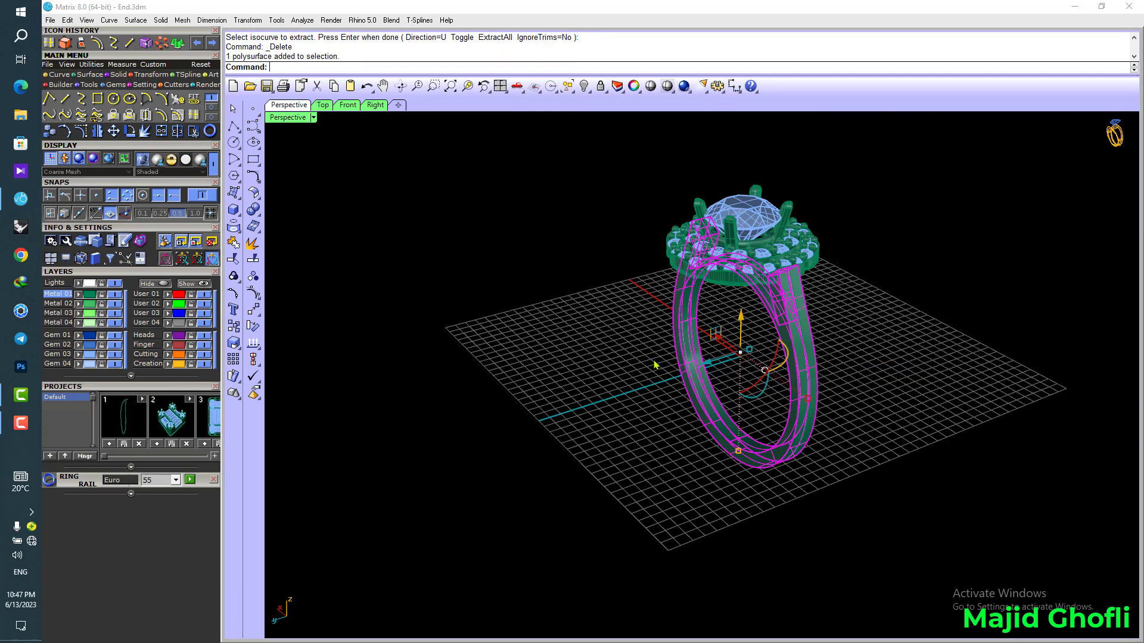
left_click(146, 294)
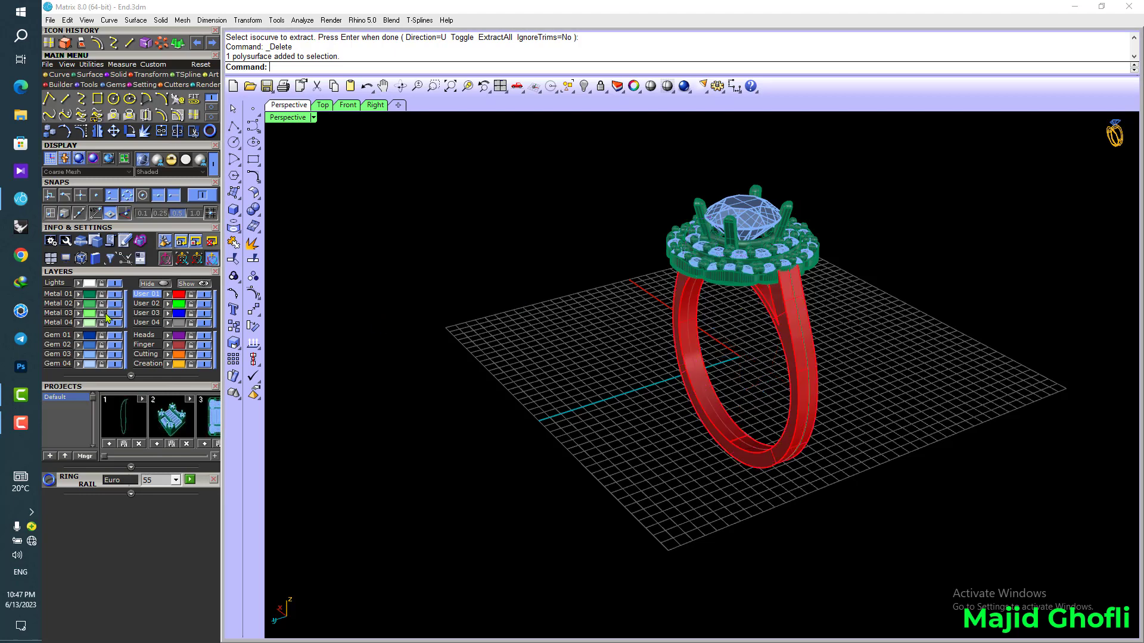
left_click(113, 294)
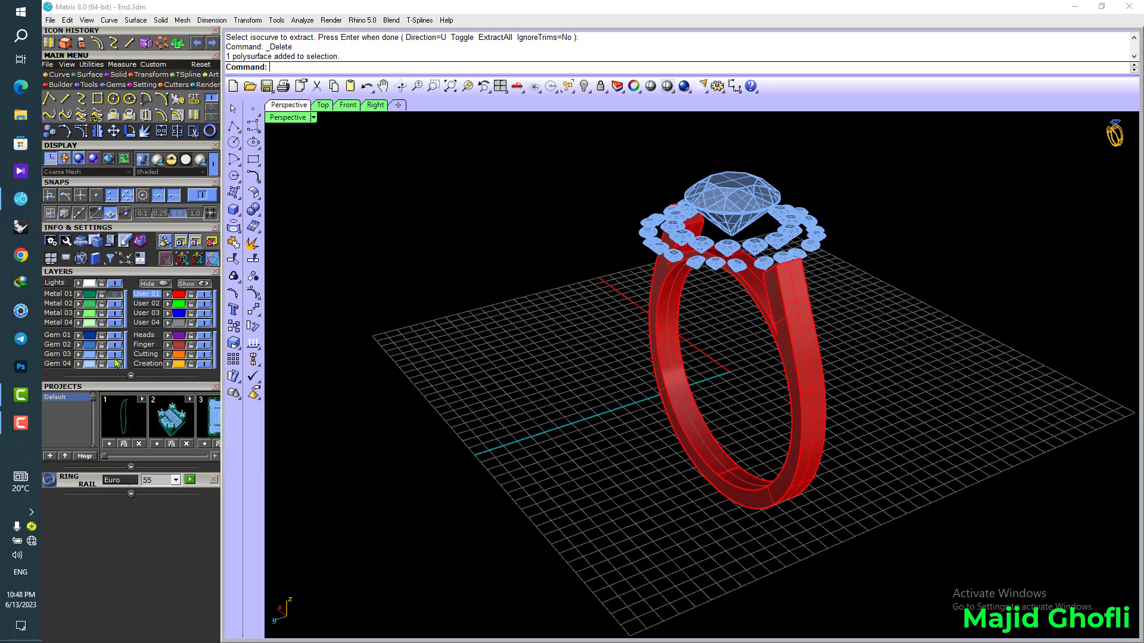
left_click(115, 353)
- Extract the U-direction isocurve along the middle of the isolated shank's outer face
left_click(194, 115)
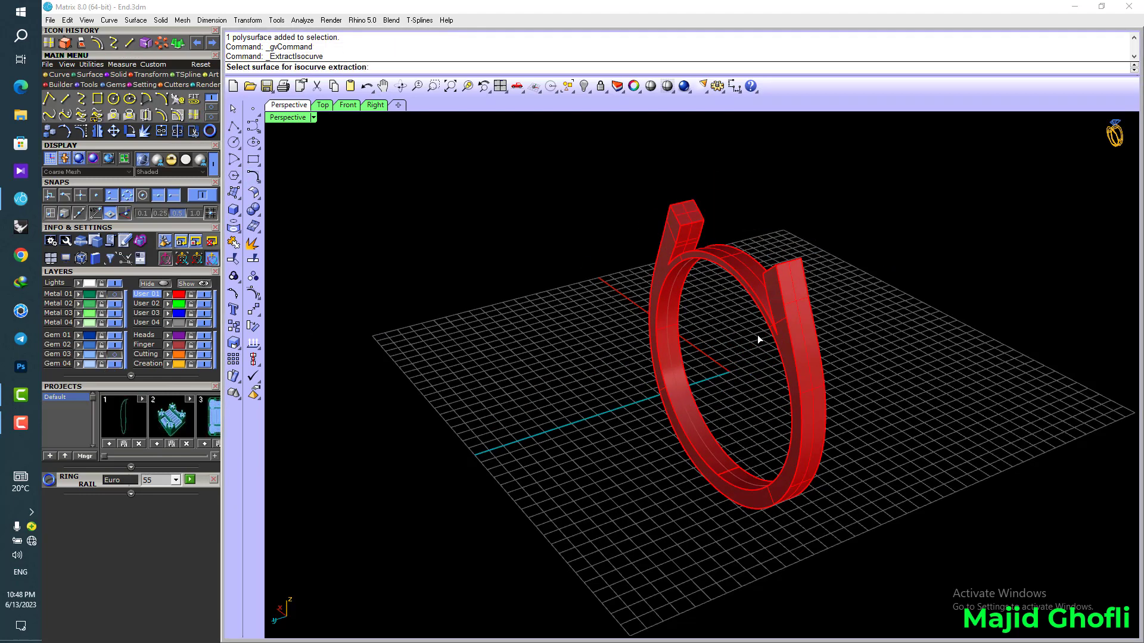
scroll(760, 337, "up", 6)
left_click(827, 337)
left_click(819, 191)
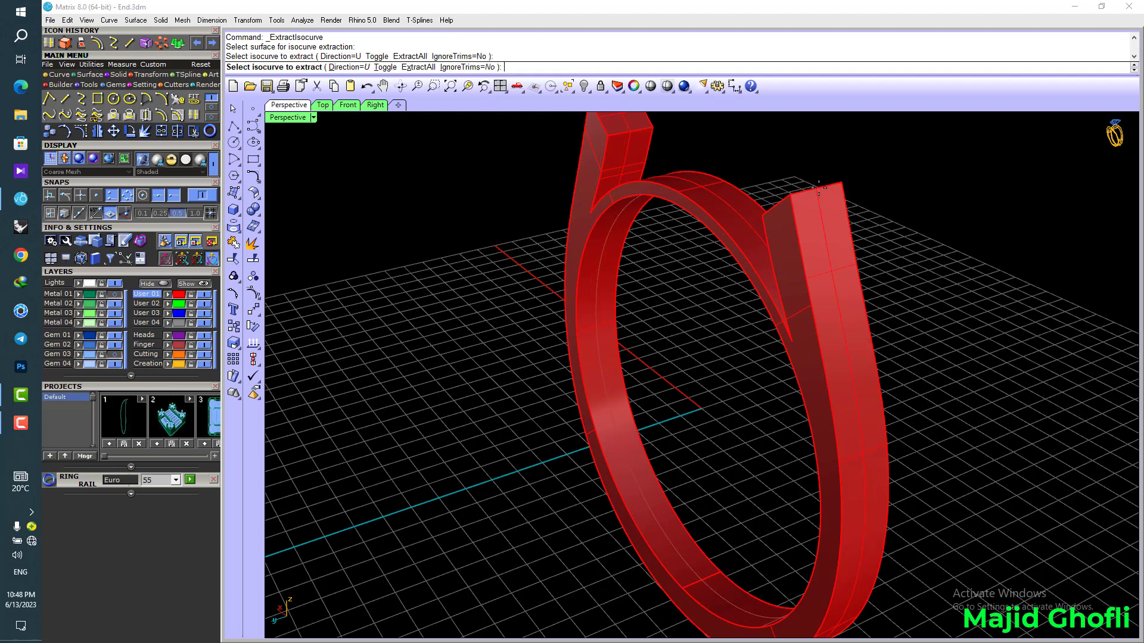
key("Return")
scroll(832, 213, "down", 2)
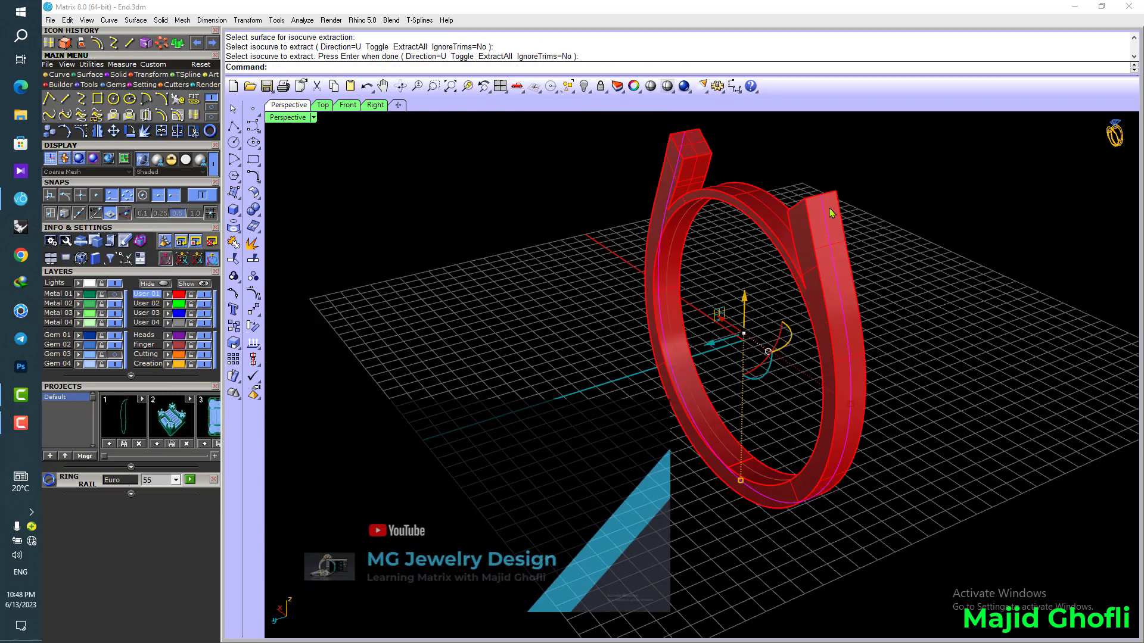
- Place round gems along the extracted isocurve with Gem on Curve, orienting them to the shank's outer surface with the Object direction
left_click(113, 85)
left_click(55, 99)
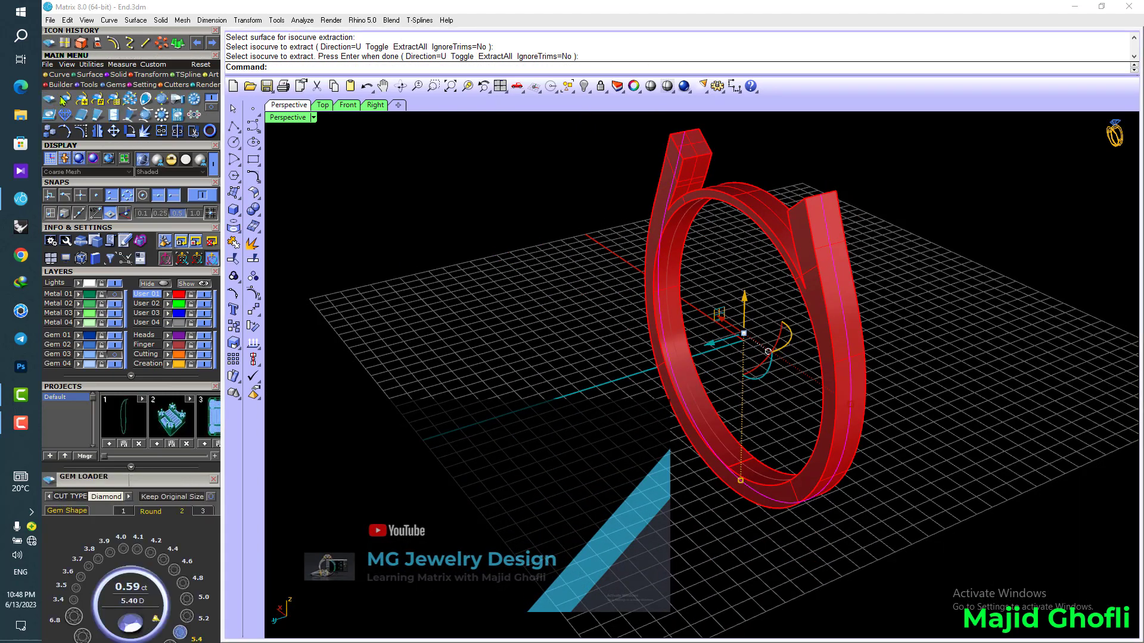
left_click(65, 99)
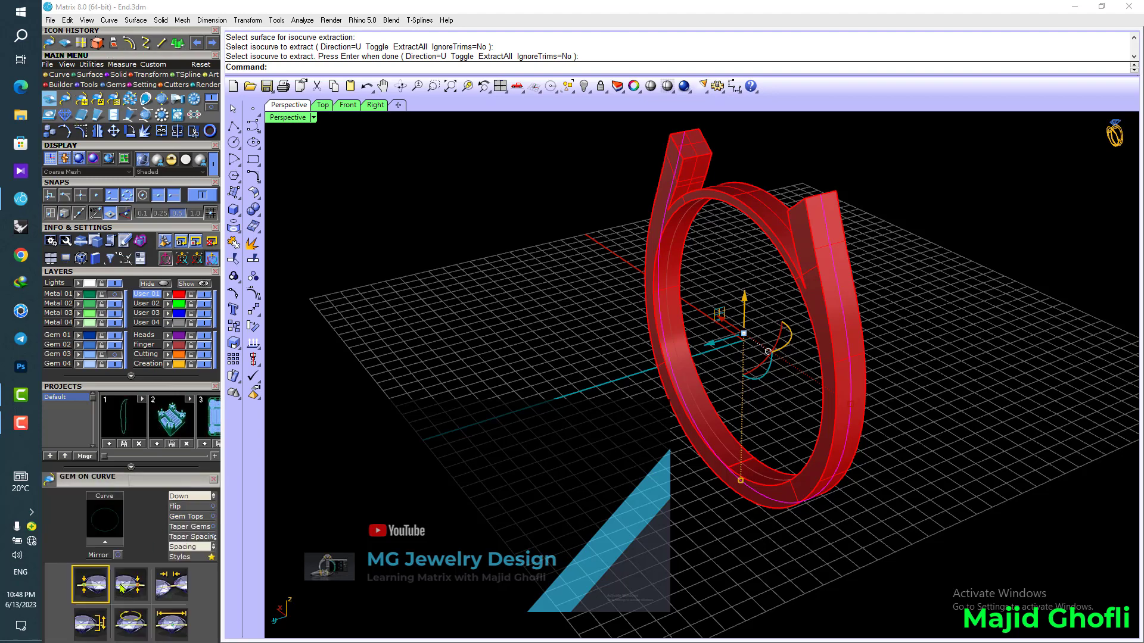
left_click(105, 544)
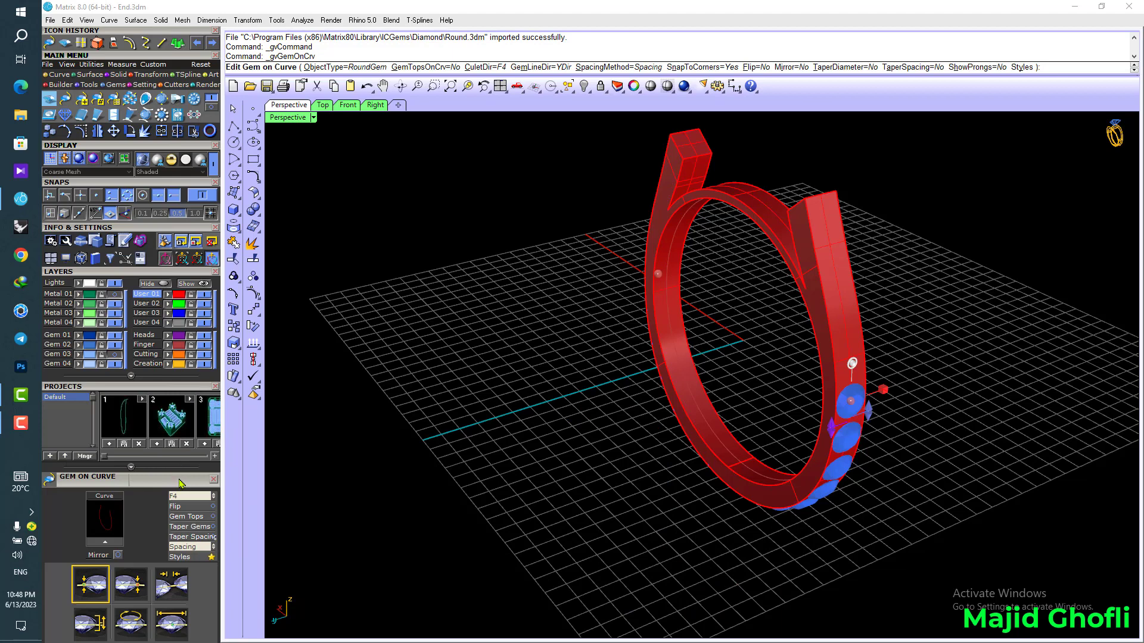
left_click_drag(194, 482, 195, 385)
left_click(189, 399)
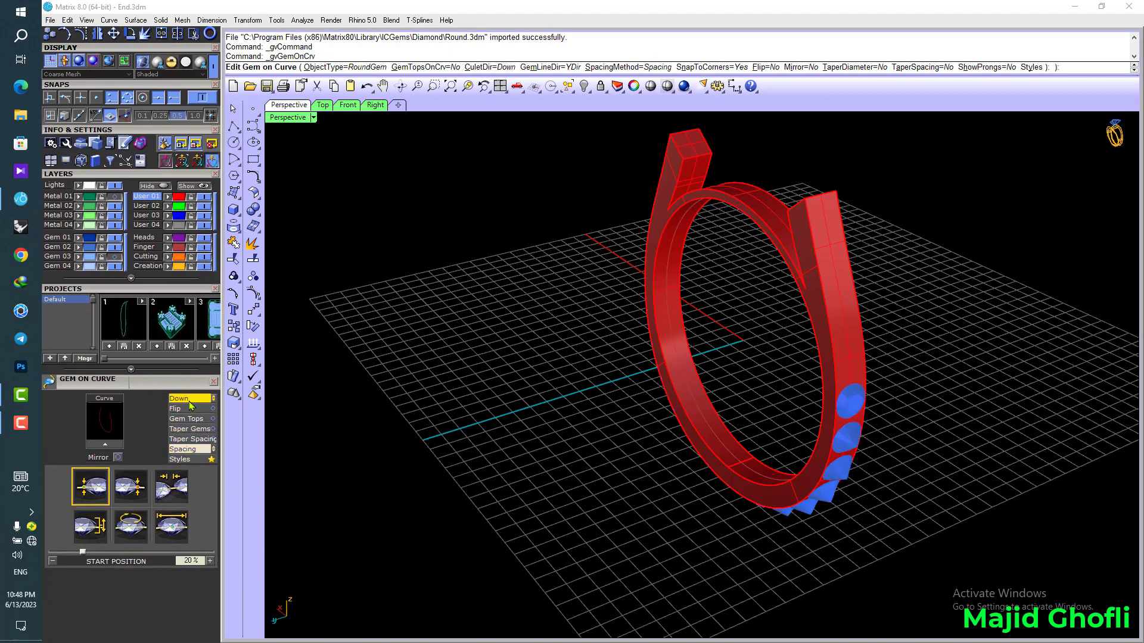
left_click(843, 271)
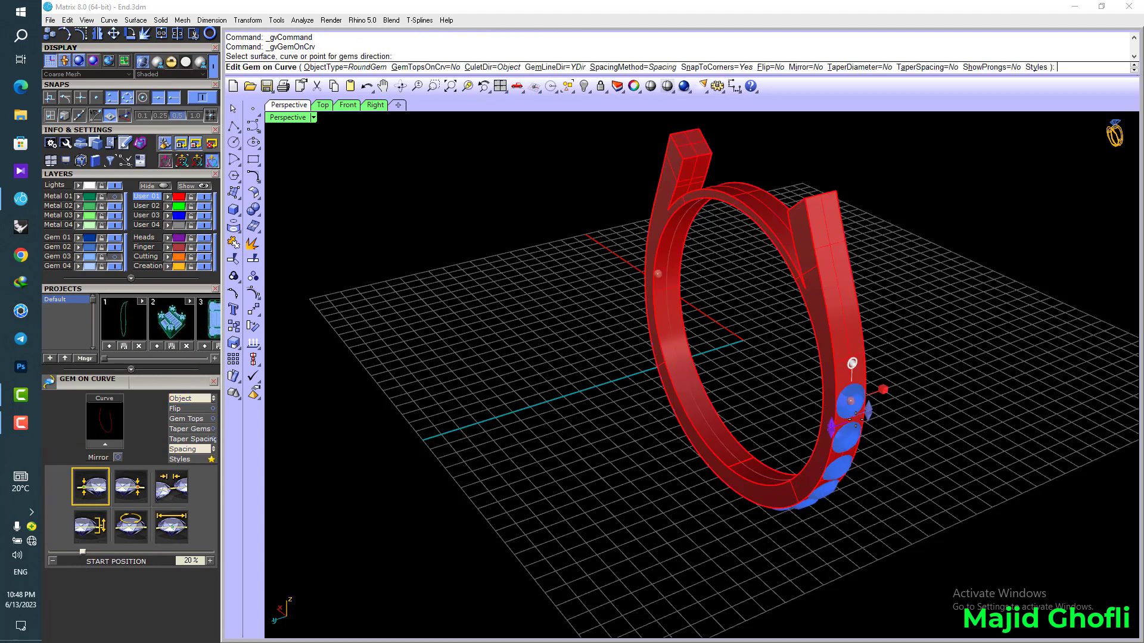
- Move the gem row's start up to the shank's upper end and set the start size to 1.8 mm
left_click_drag(851, 402, 834, 228)
left_click(179, 523)
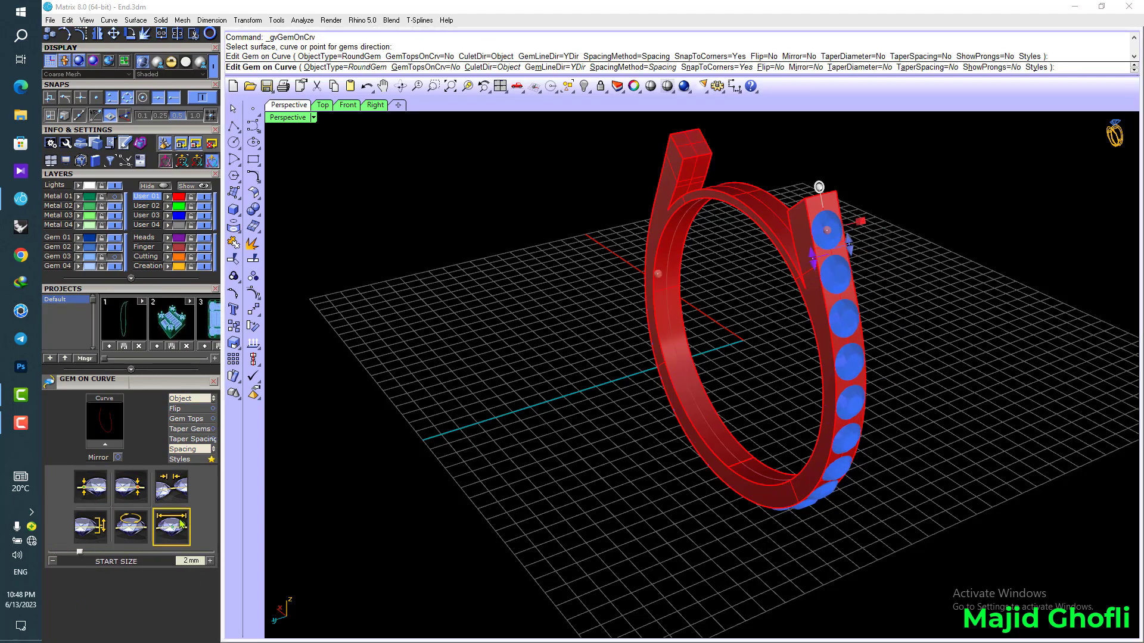
key("Return")
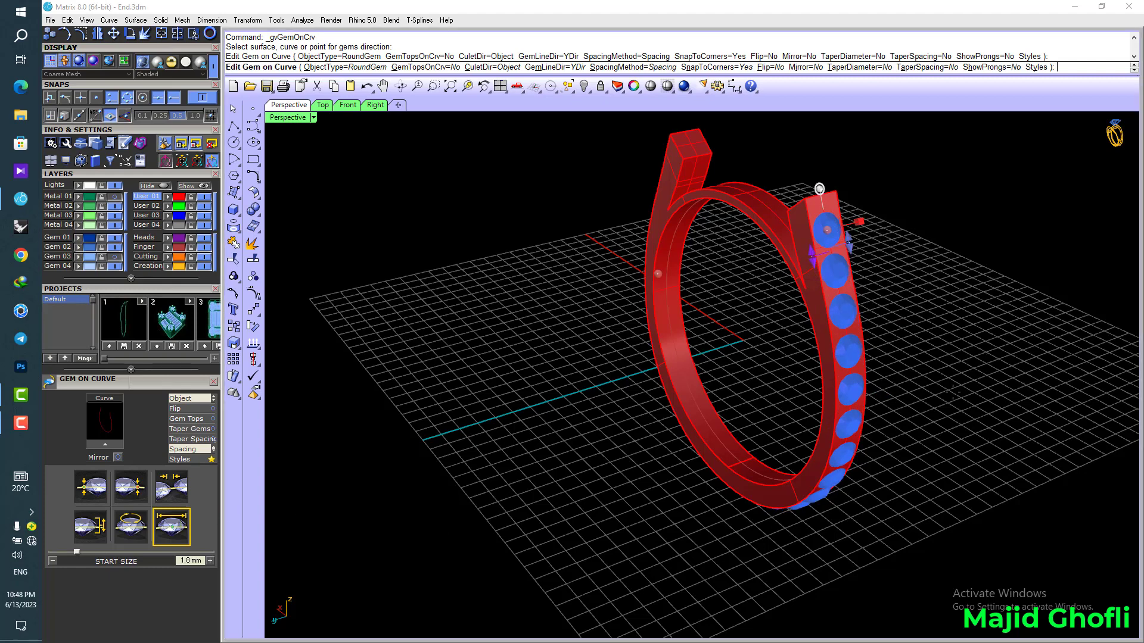
- Set the gem row's end position to 21.5% on the same shank side, create the gems and show the Gem 03 layer
right_click_drag(908, 488, 910, 353)
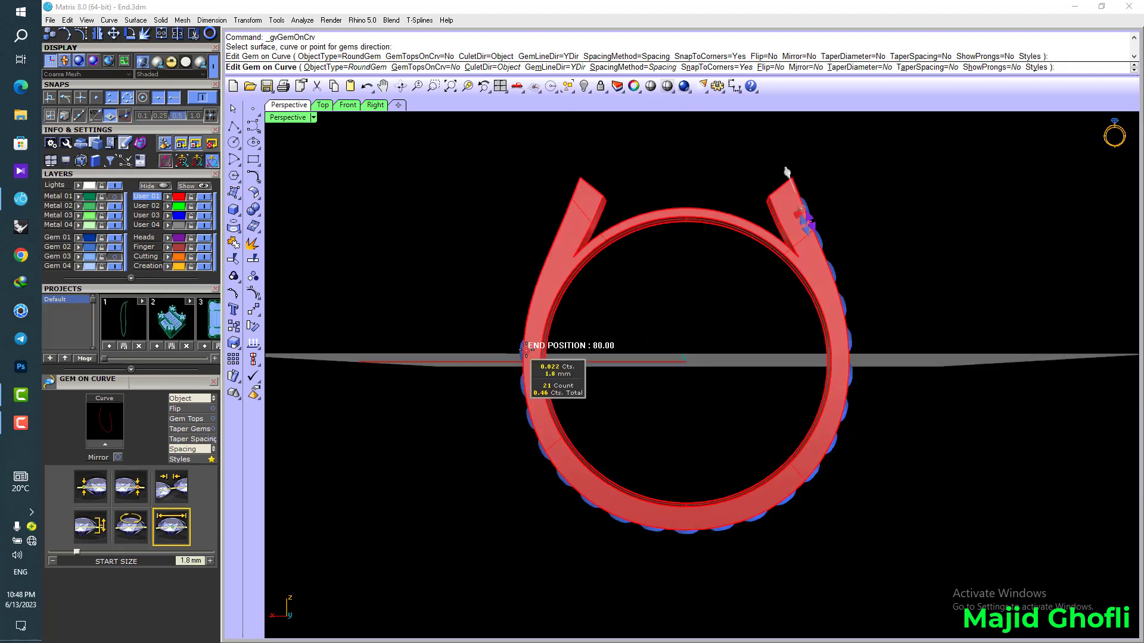
left_click_drag(545, 349, 860, 388)
right_click_drag(861, 388, 751, 431)
scroll(840, 379, "up", 3)
left_click_drag(813, 446, 817, 413)
right_click(899, 422)
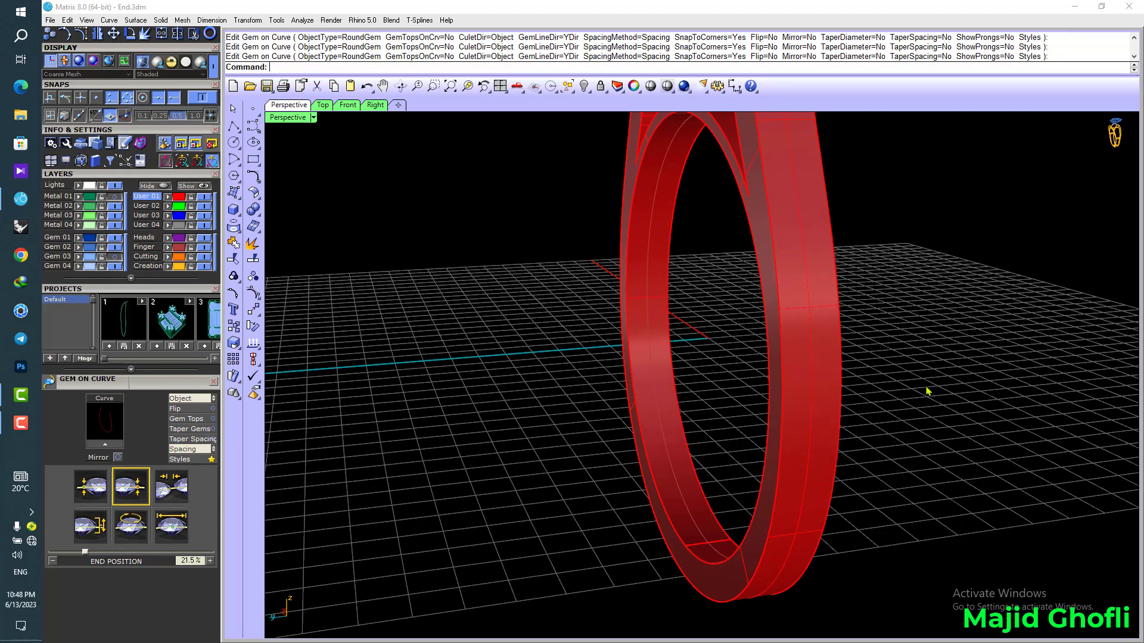
scroll(926, 389, "down", 2)
left_click(116, 260)
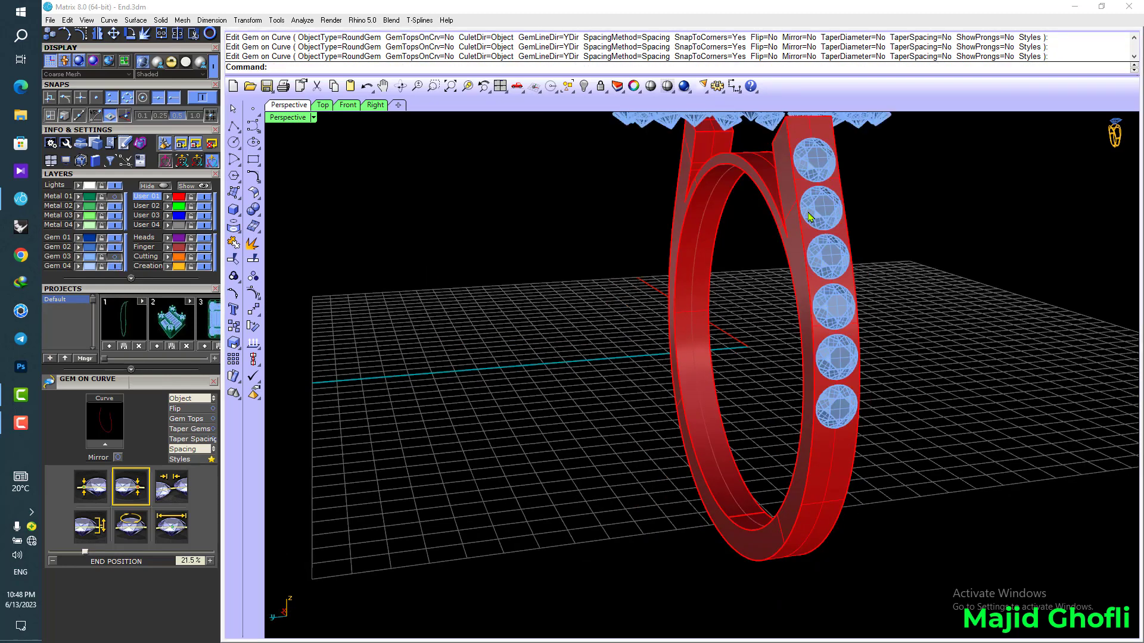
- Add two shared prongs between the six shank gems with large prong diameter 0.7 mm and large prong height 0.65 mm
left_click(834, 166)
key("F6")
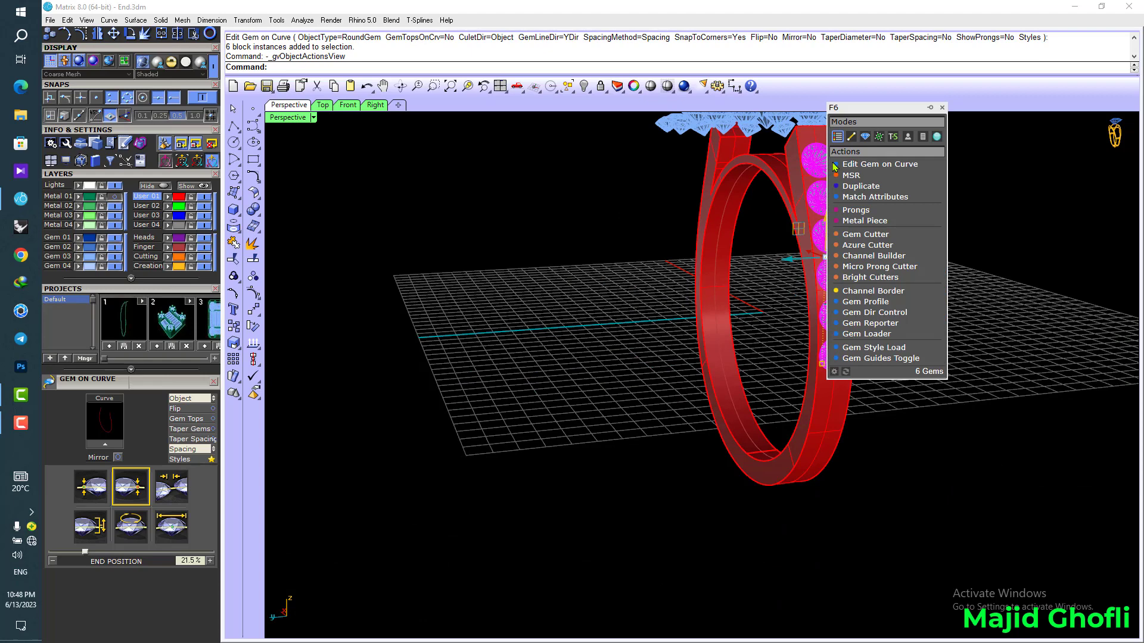
left_click(868, 212)
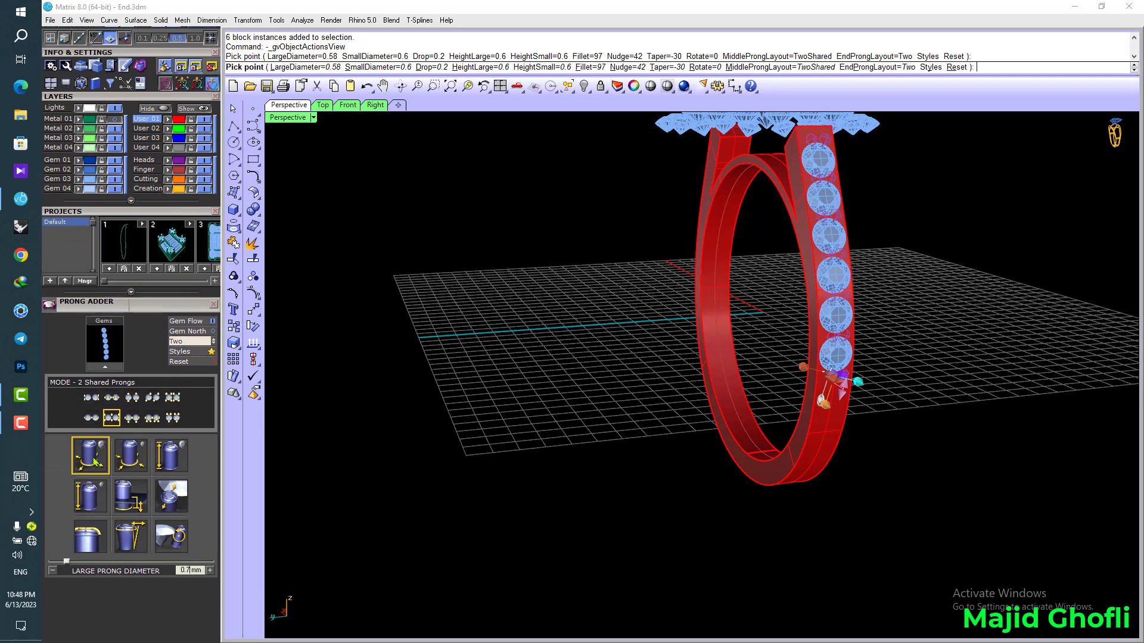
key("Return")
scroll(806, 208, "up", 7)
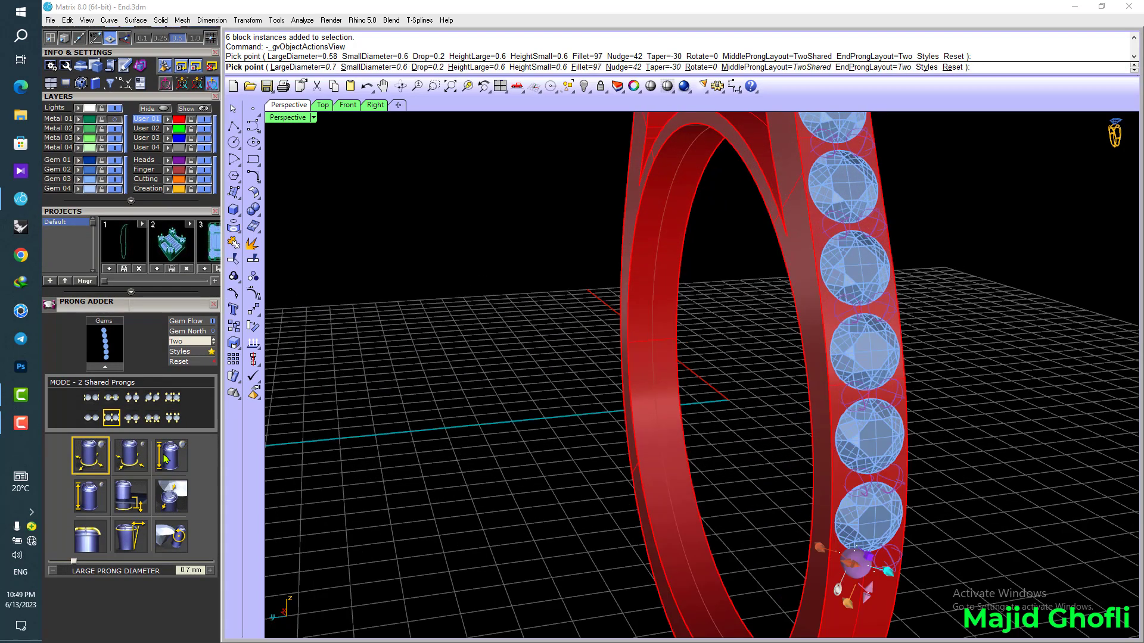
left_click(166, 459)
key("Return")
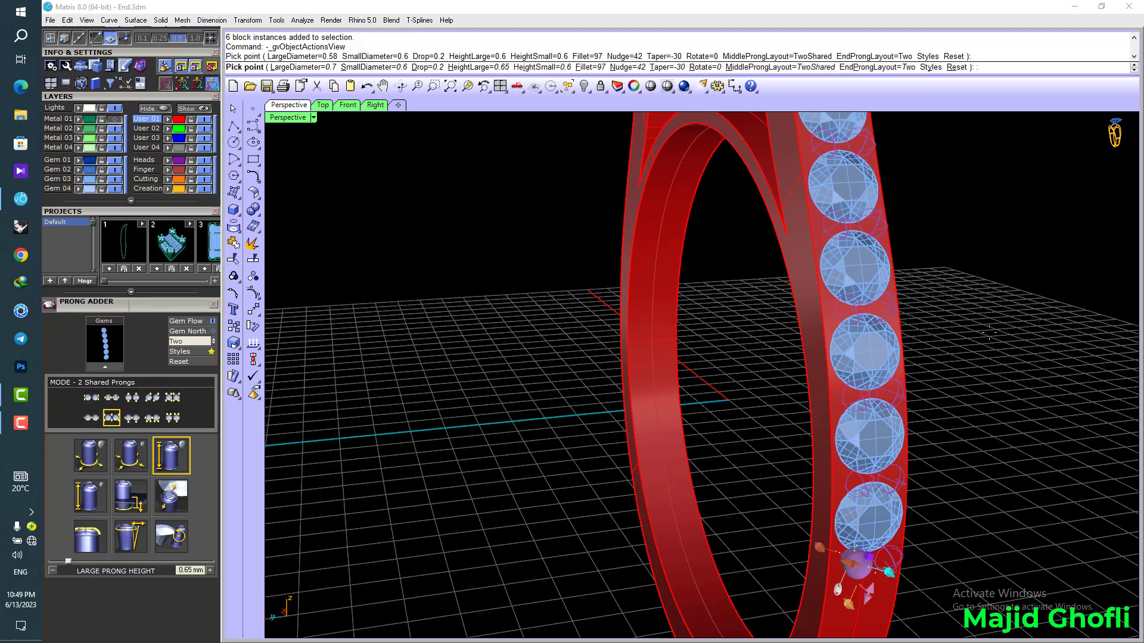
right_click_drag(981, 331, 917, 332)
right_click(917, 331)
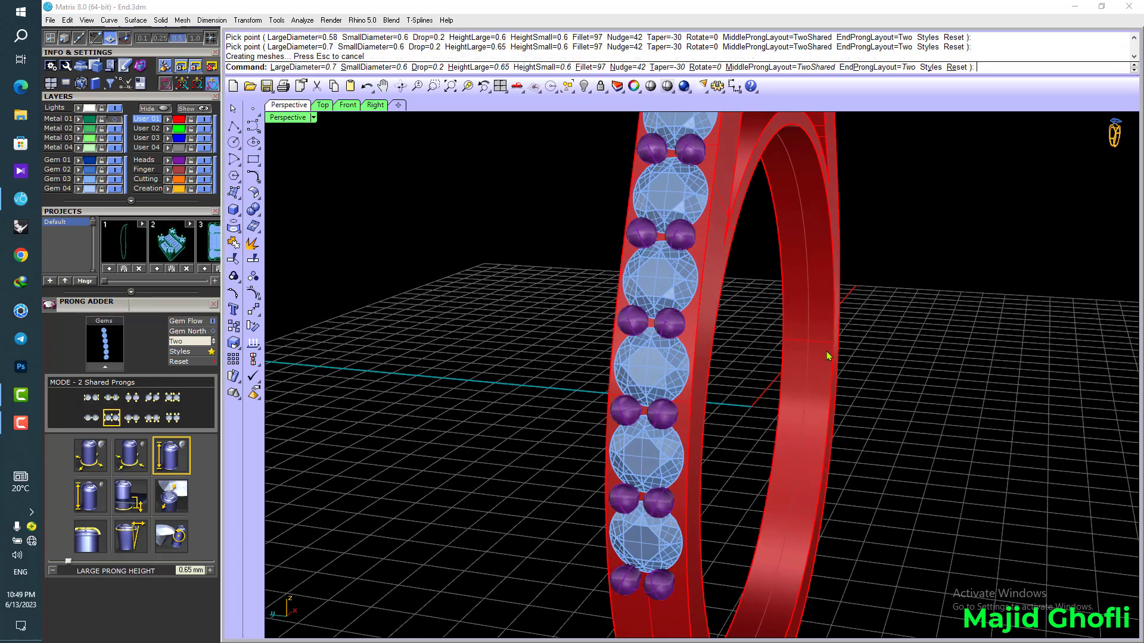
- Mirror the shank gems and their prongs across the Y axis onto the other shank side
scroll(710, 342, "down", 8)
right_click_drag(710, 342, 848, 341)
scroll(779, 272, "up", 9)
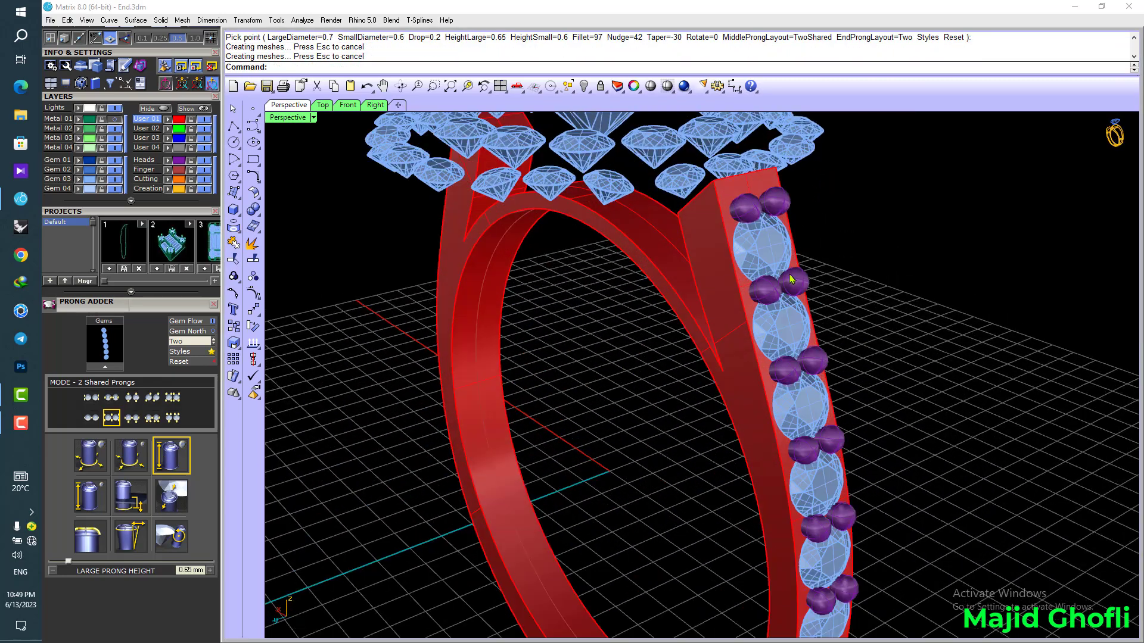
left_click(789, 275)
left_click(769, 250, "shift")
scroll(802, 291, "down", 5)
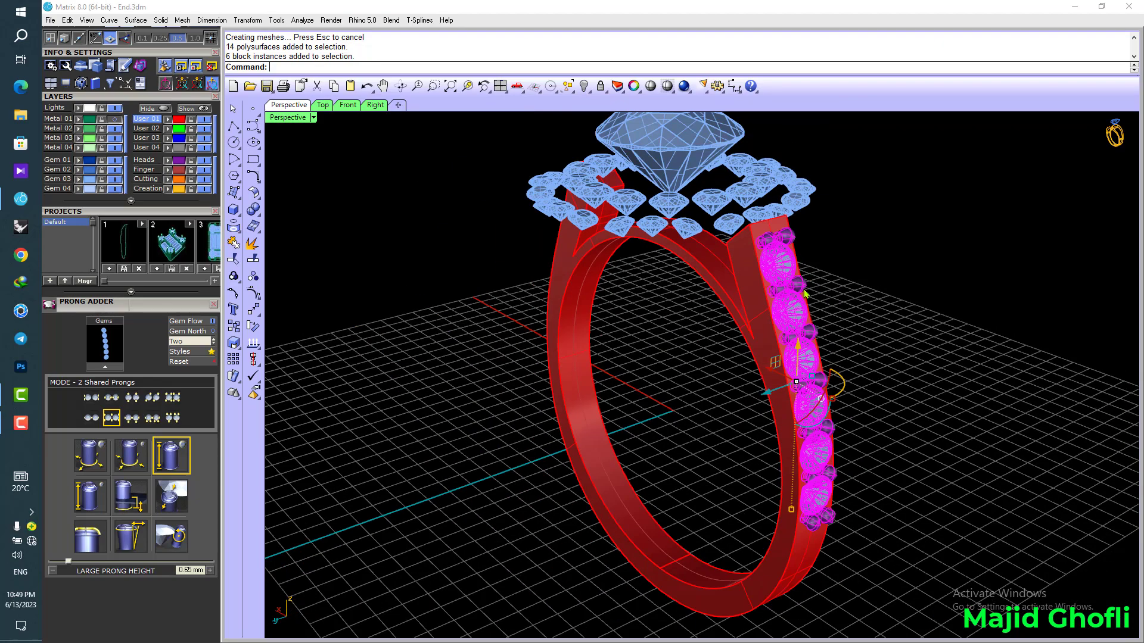
key("ctrl+m")
right_click_drag(860, 293, 873, 291)
left_click(873, 293)
- Add gem cutters to the gems on both shank sides using the cylindrical style that extends above and below the gem
left_click(803, 309)
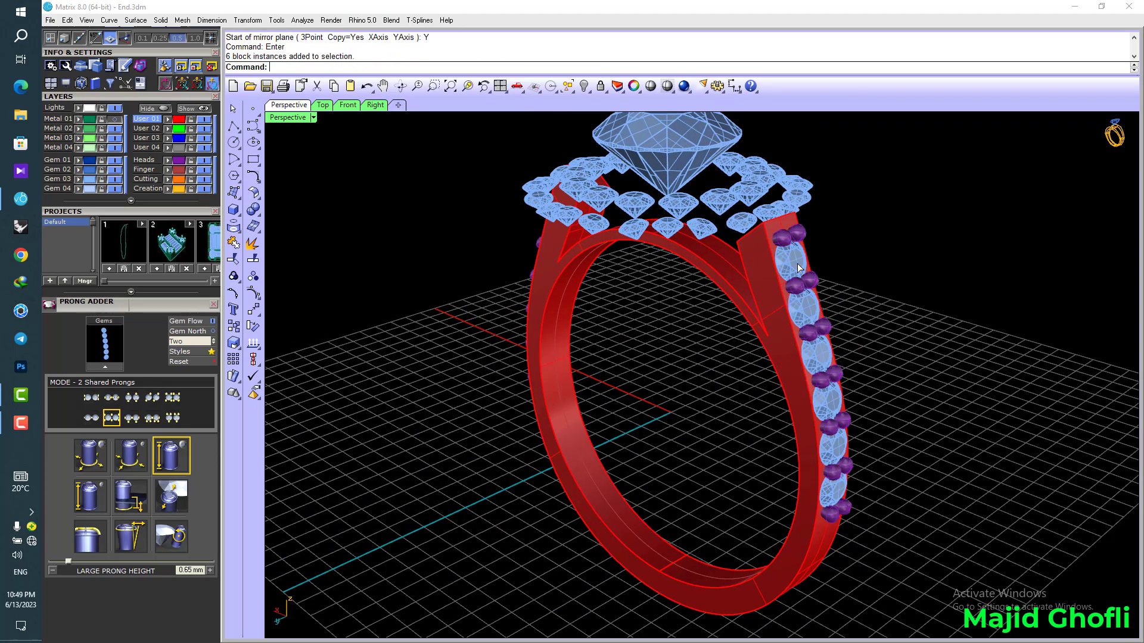
right_click_drag(679, 349, 791, 325)
left_click(534, 245, "shift")
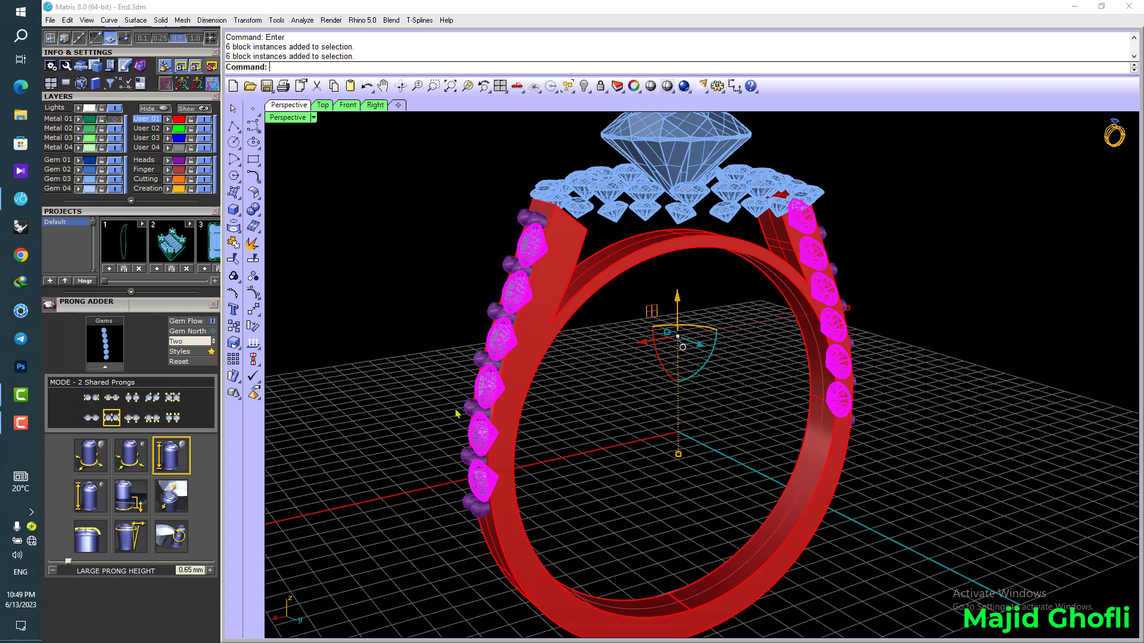
middle_click(534, 258)
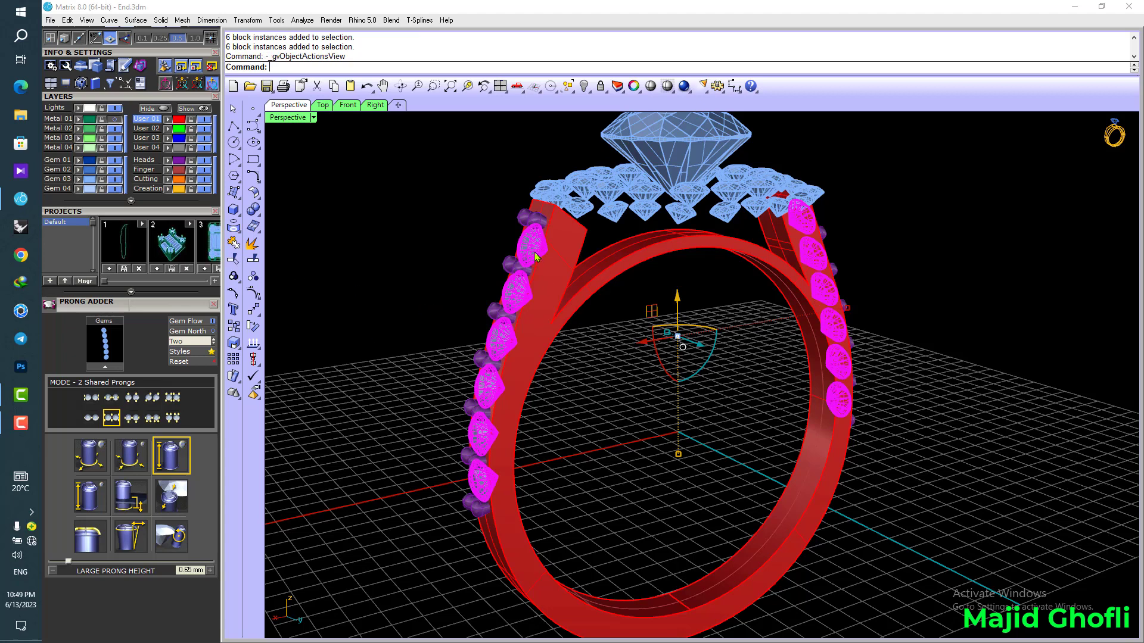
left_click(590, 329)
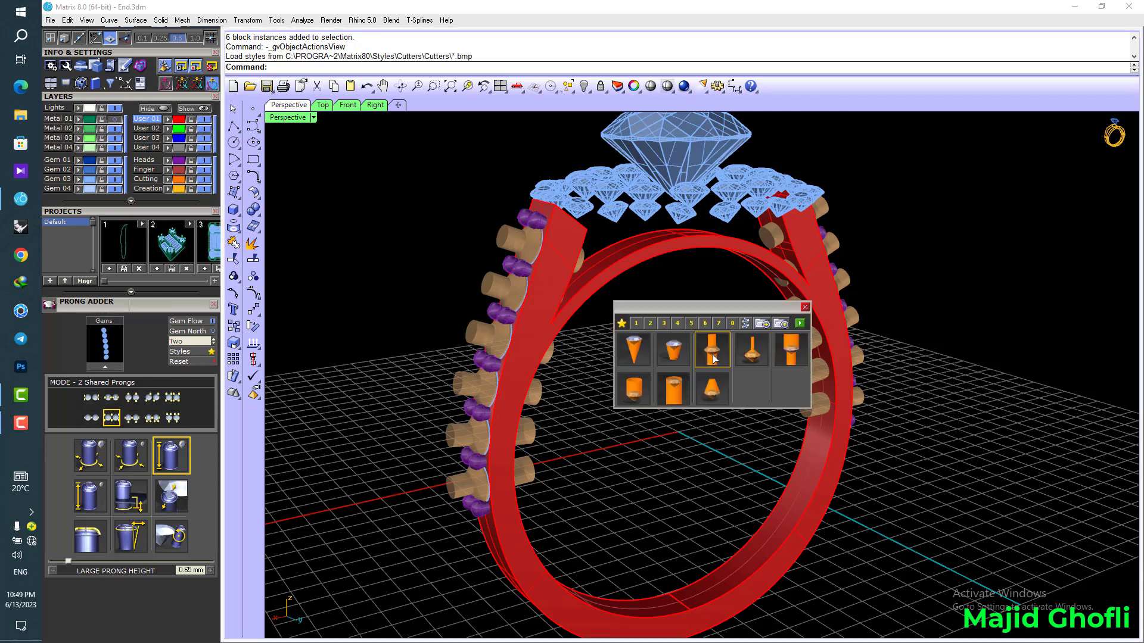
left_click(777, 351)
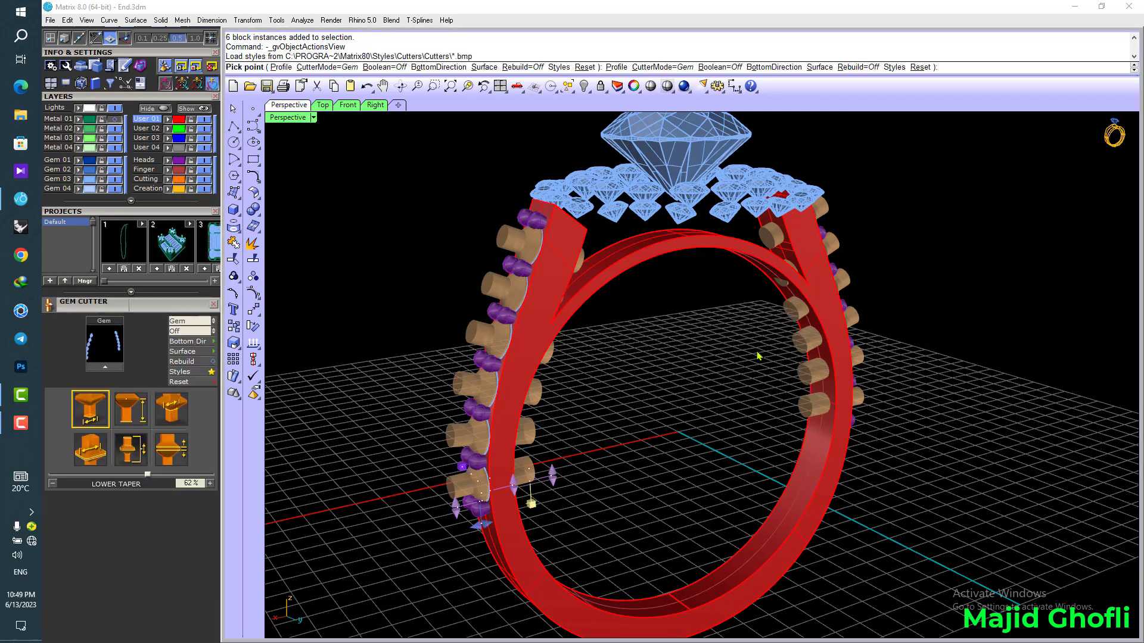
- Set the cutters' lower depth to -348% so they pass through the shank, and create them
right_click_drag(718, 354, 635, 346)
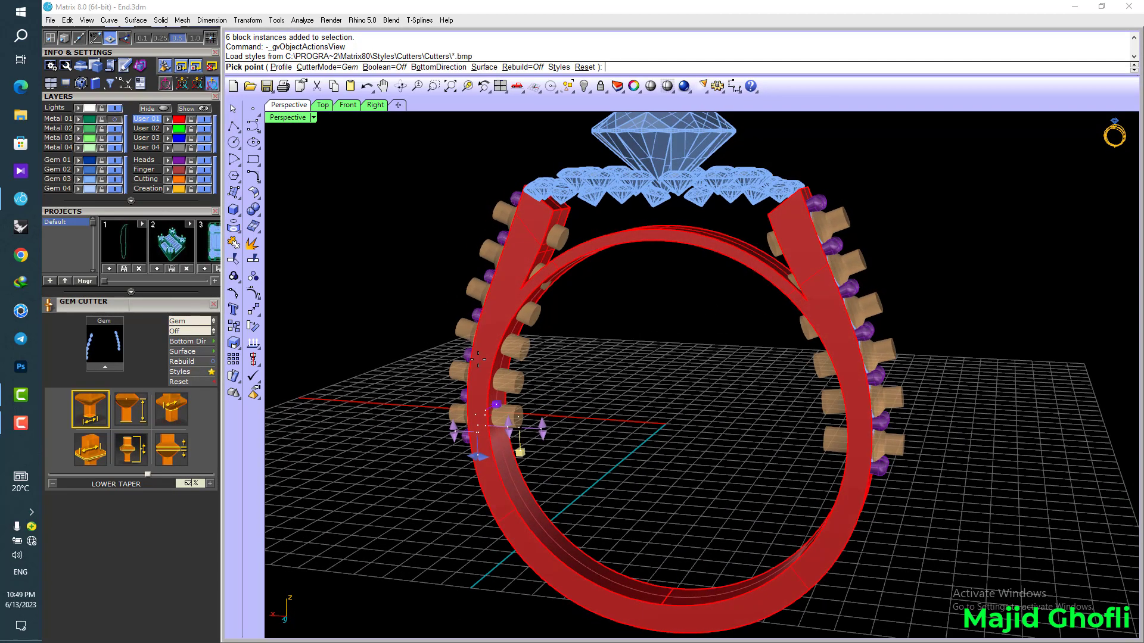
left_click(126, 415)
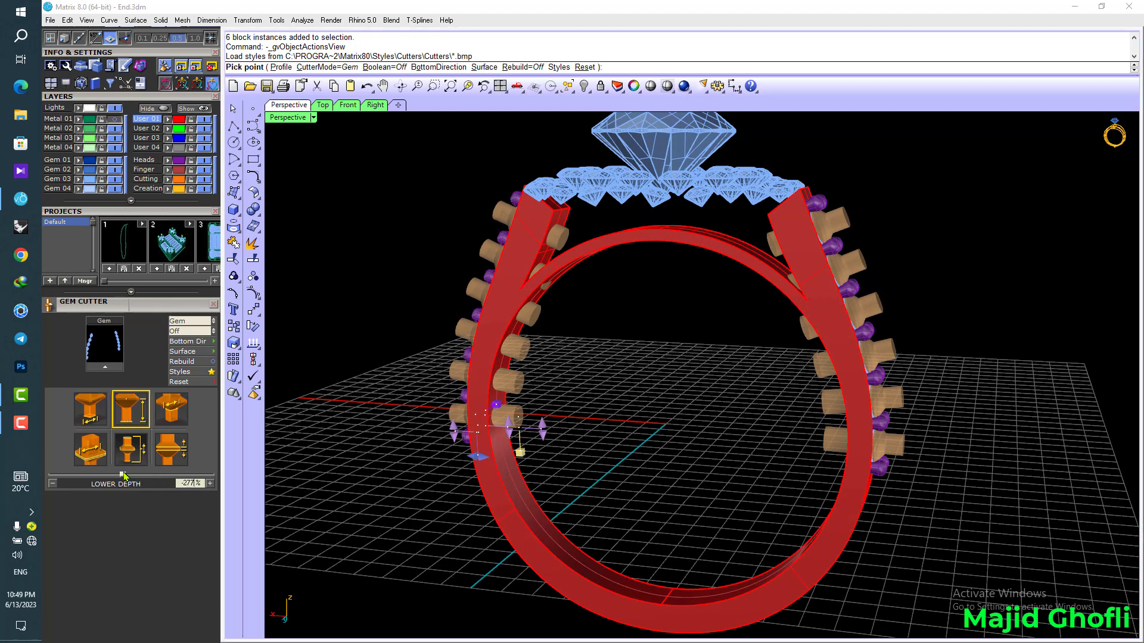
left_click_drag(122, 477, 102, 472)
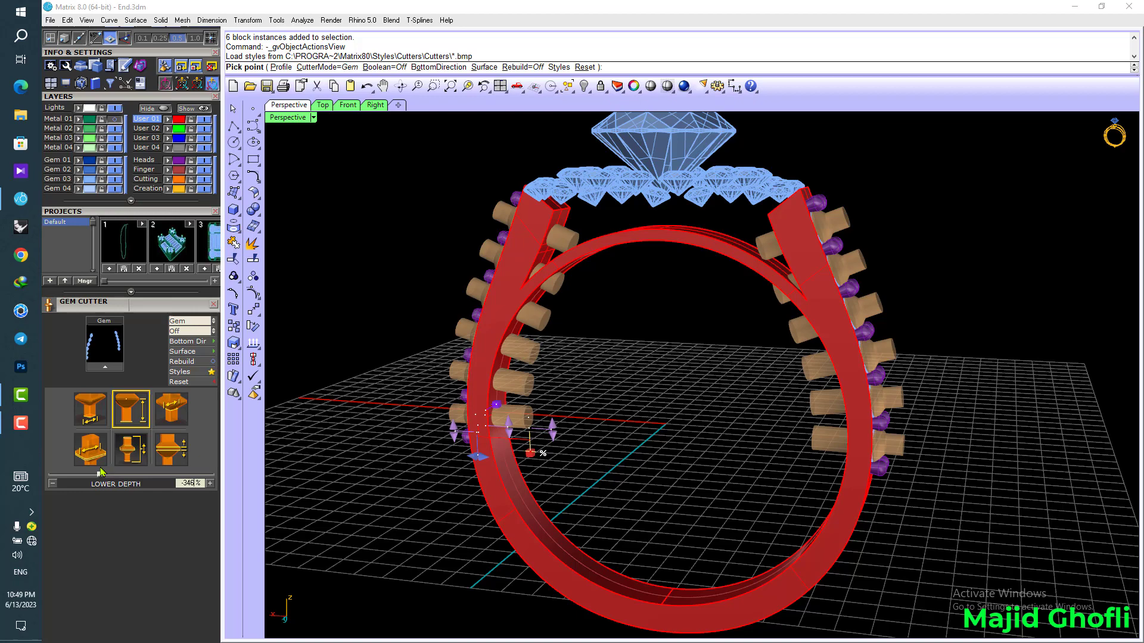
right_click_drag(597, 354, 631, 345)
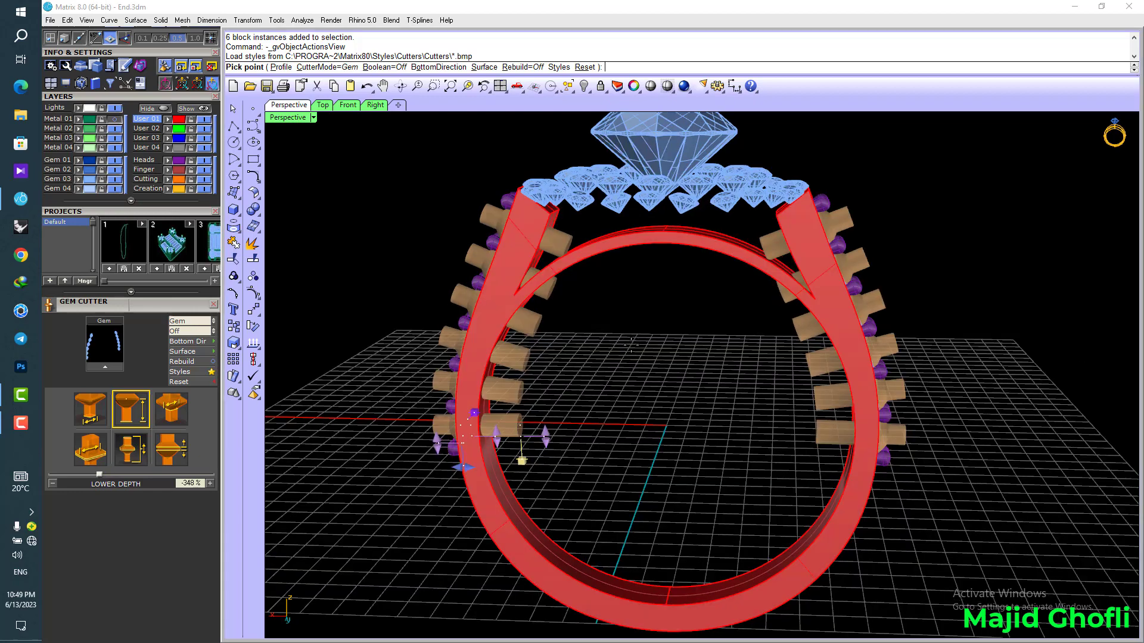
right_click(668, 324)
key("Return")
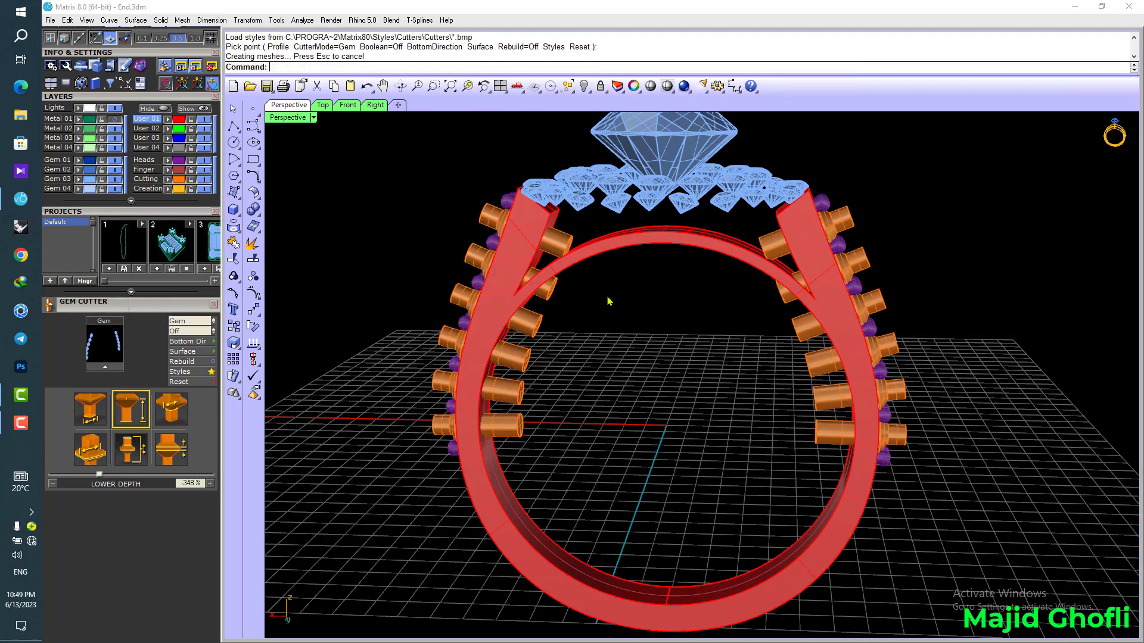
- Remove the topmost cutter on each shank side from the cutter group
right_click_drag(607, 299, 636, 306)
scroll(552, 255, "up", 4)
left_click(553, 246)
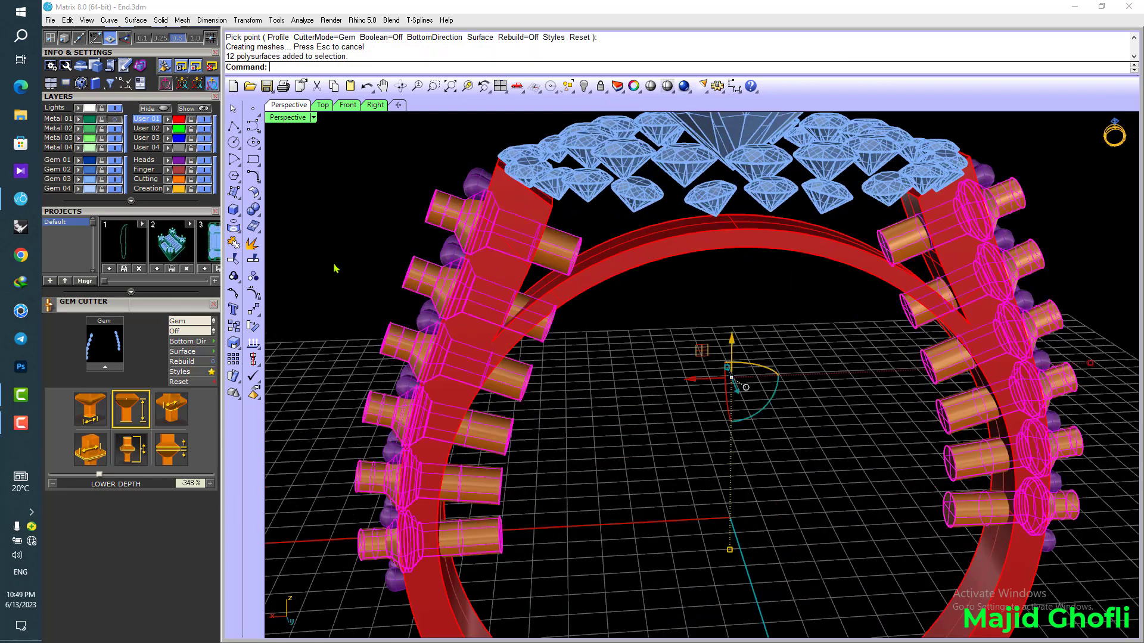
left_click(239, 280)
left_click(304, 285)
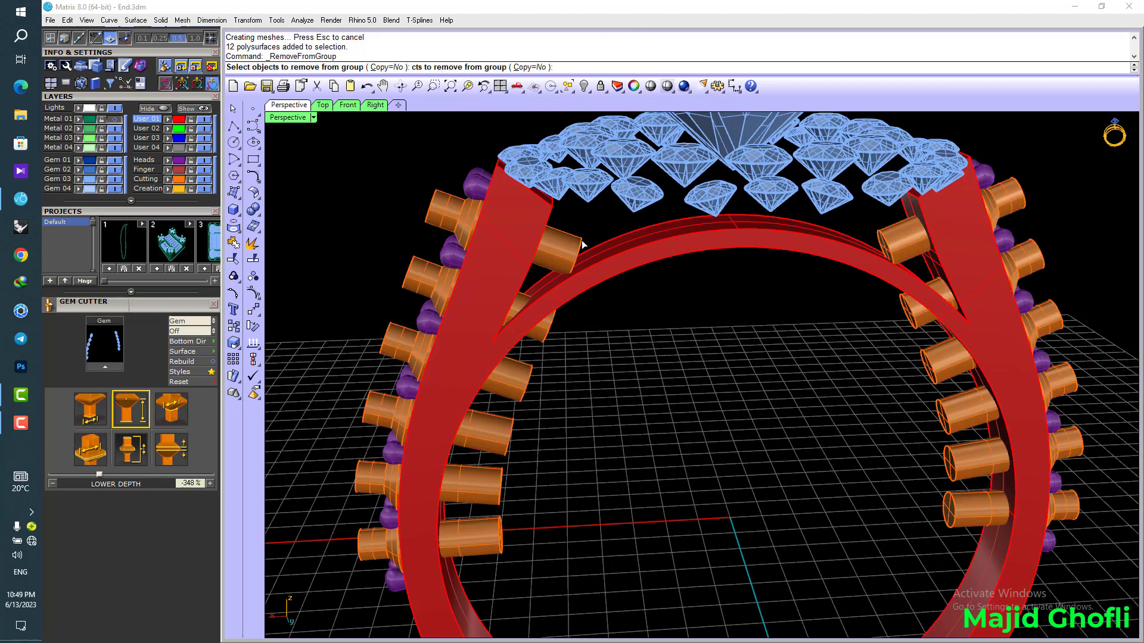
left_click(571, 248)
left_click(913, 251)
key("Return")
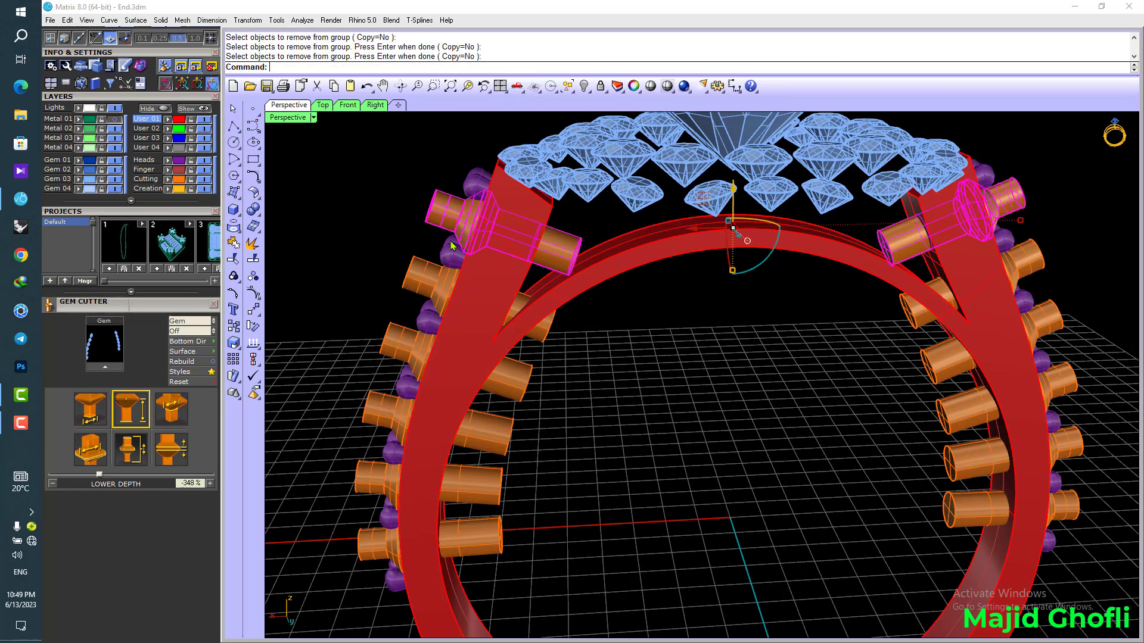
- Turn on solid edit points for the topmost cutter on one shank side and raise its inner end point away from the inner band
scroll(196, 149, "up", 3)
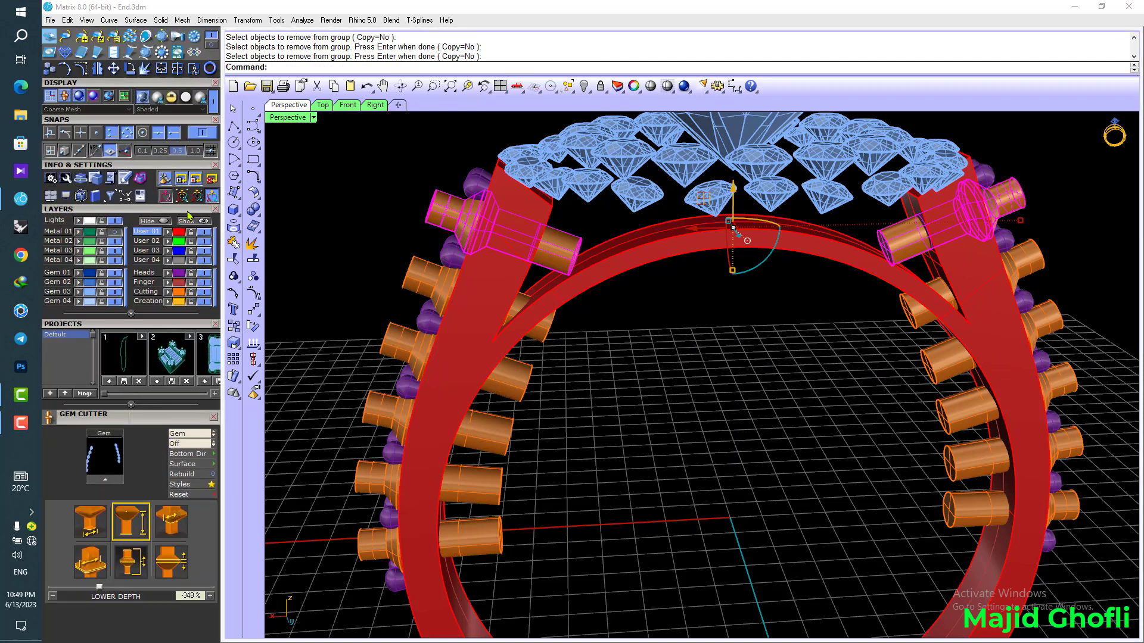
left_click(450, 210)
scroll(194, 91, "up", 2)
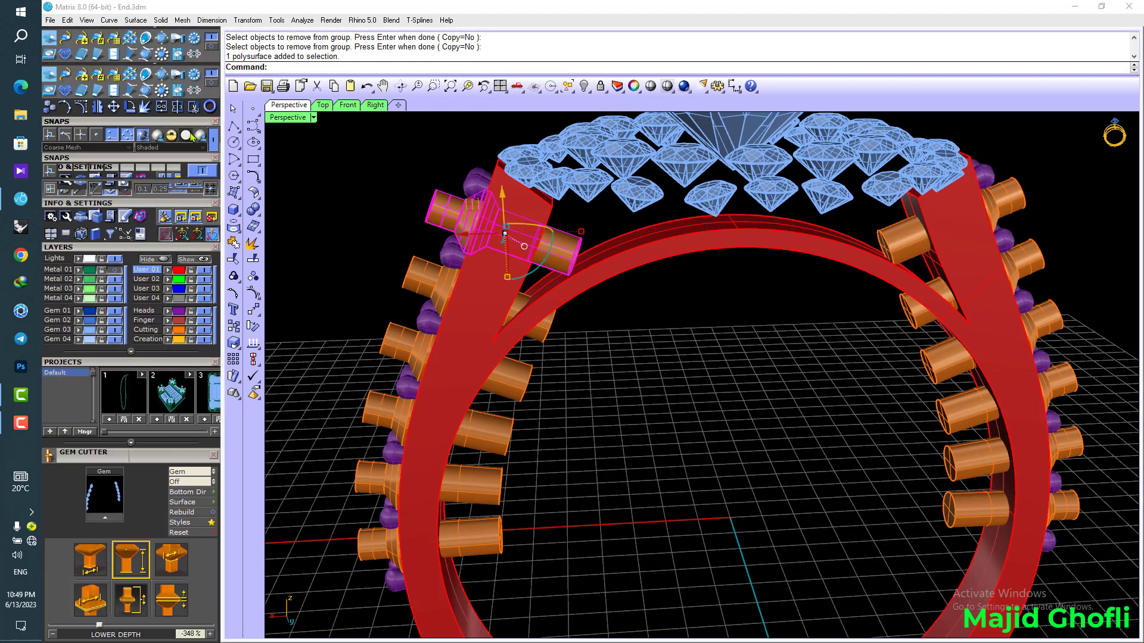
left_click(146, 62)
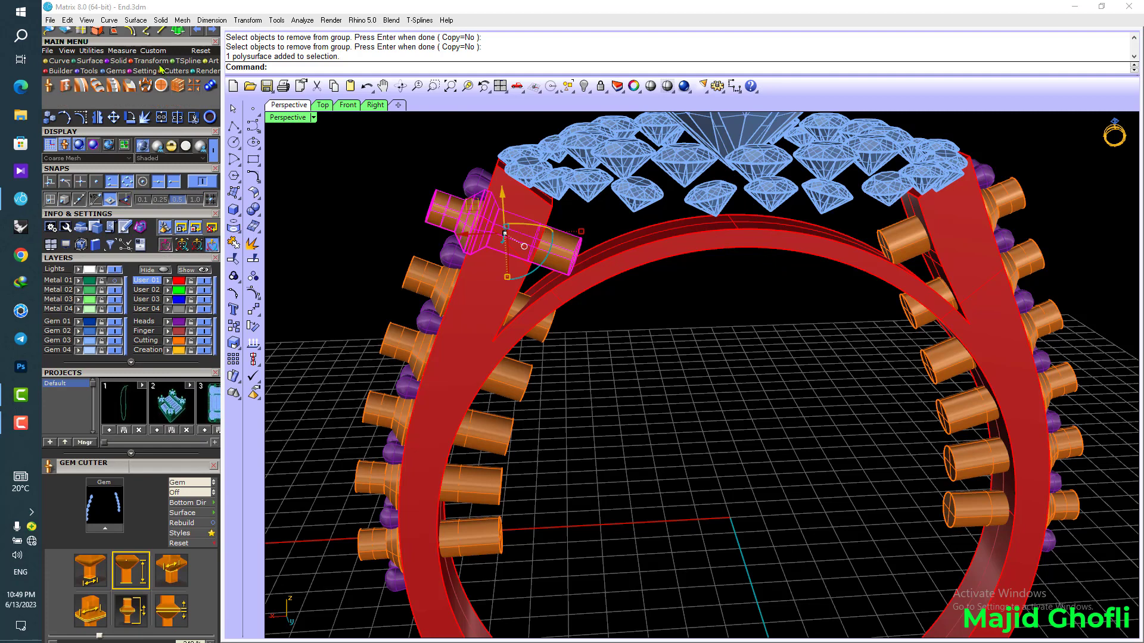
left_click(181, 103)
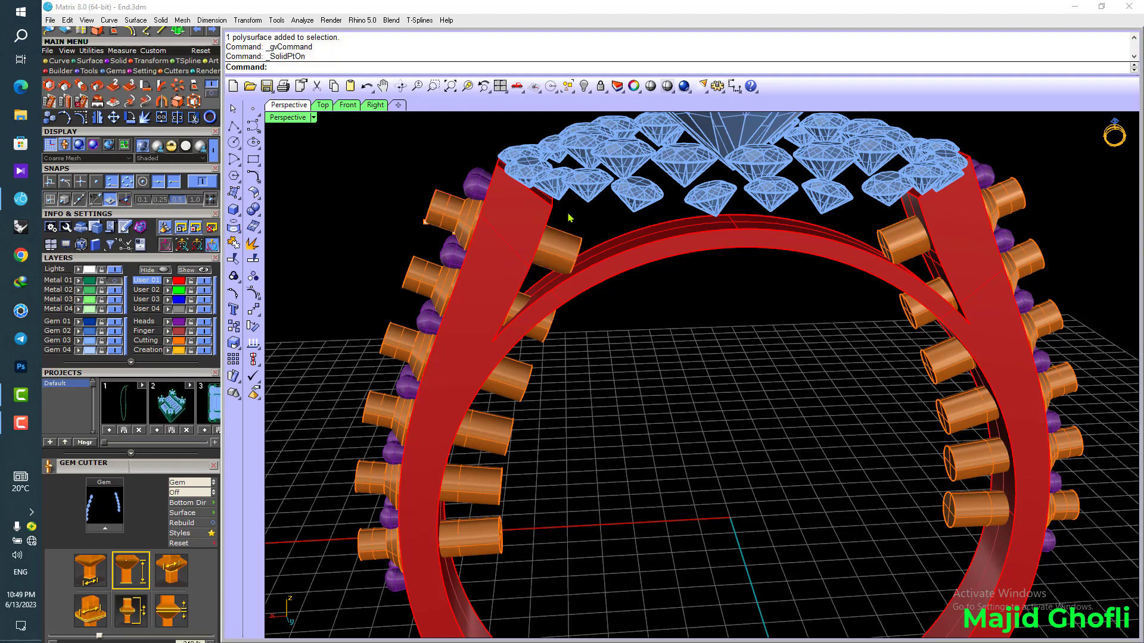
left_click(579, 301)
scroll(564, 278, "up", 3)
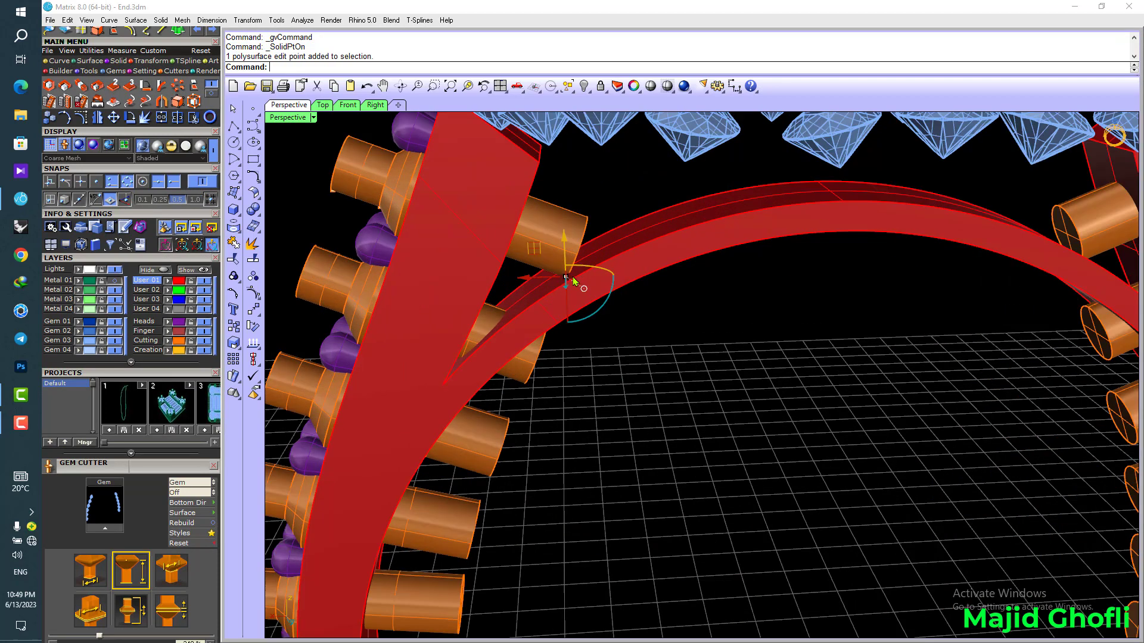
left_click_drag(546, 280, 549, 240)
scroll(636, 305, "down", 3)
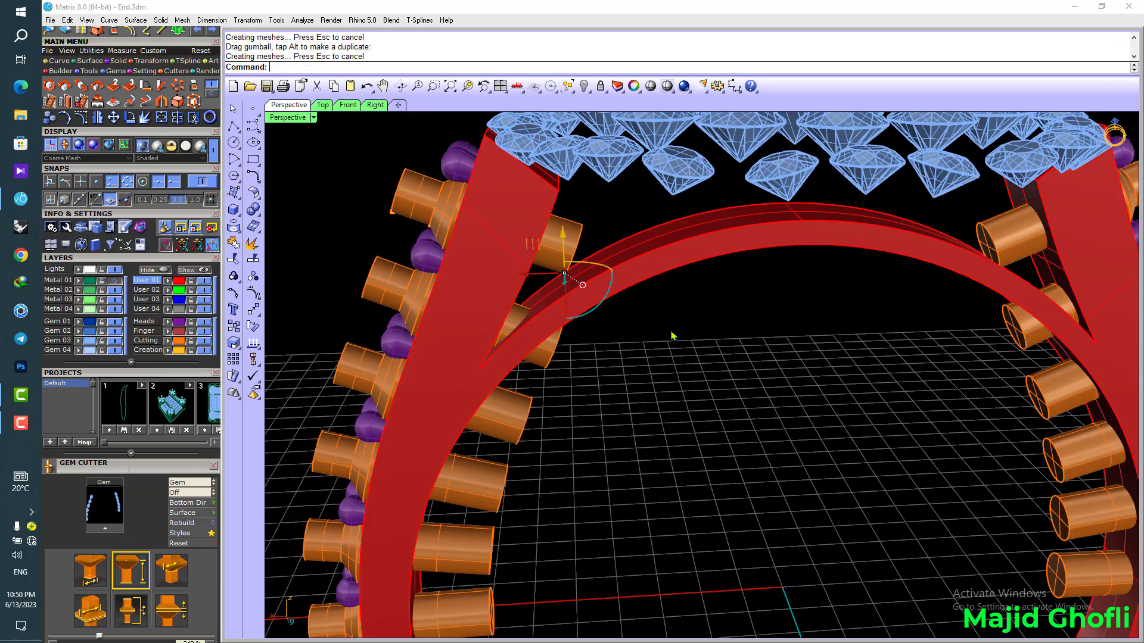
scroll(672, 331, "up", 1)
left_click(674, 325)
- Delete the unedited topmost cutter on the opposite shank side
left_click(1004, 236)
key("Home")
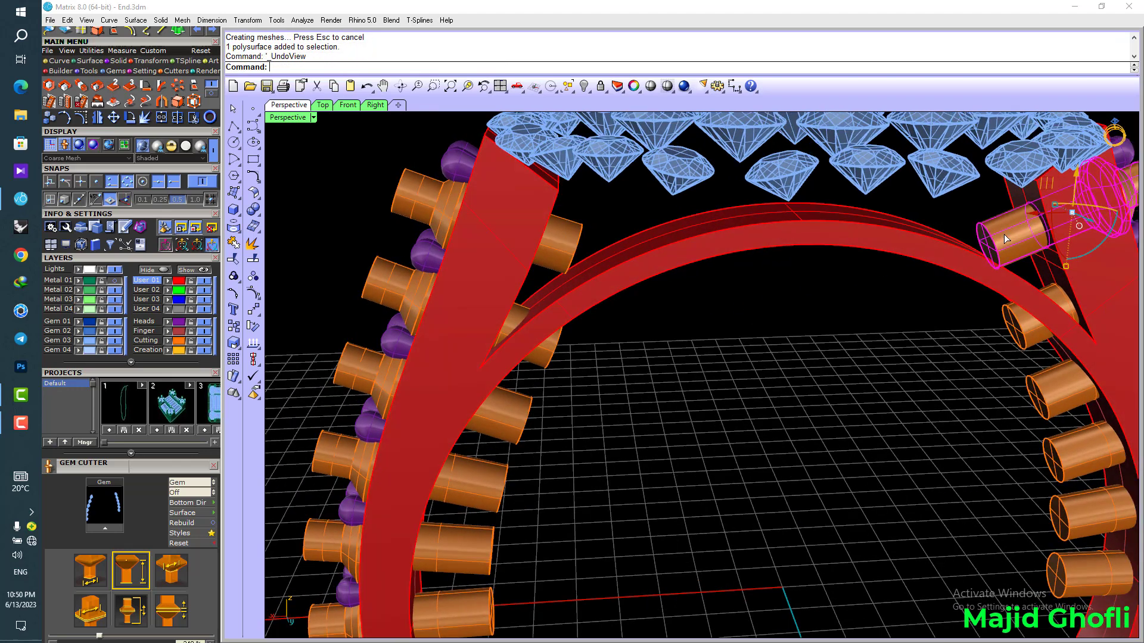
key("Delete")
- Mirror the edited topmost cutter across the Y axis onto the other shank side
left_click(565, 245)
scroll(600, 305, "down", 4)
key("F6")
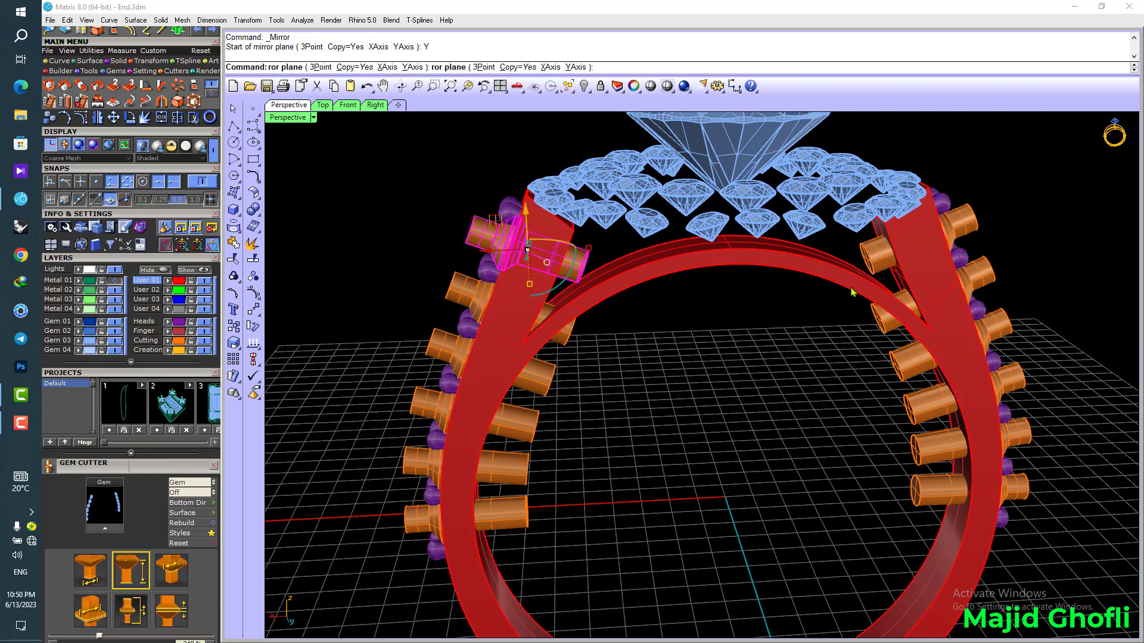
- Group both topmost cutters with the remaining ten shank cutters
left_click(874, 260, "shift")
left_click(884, 329, "shift")
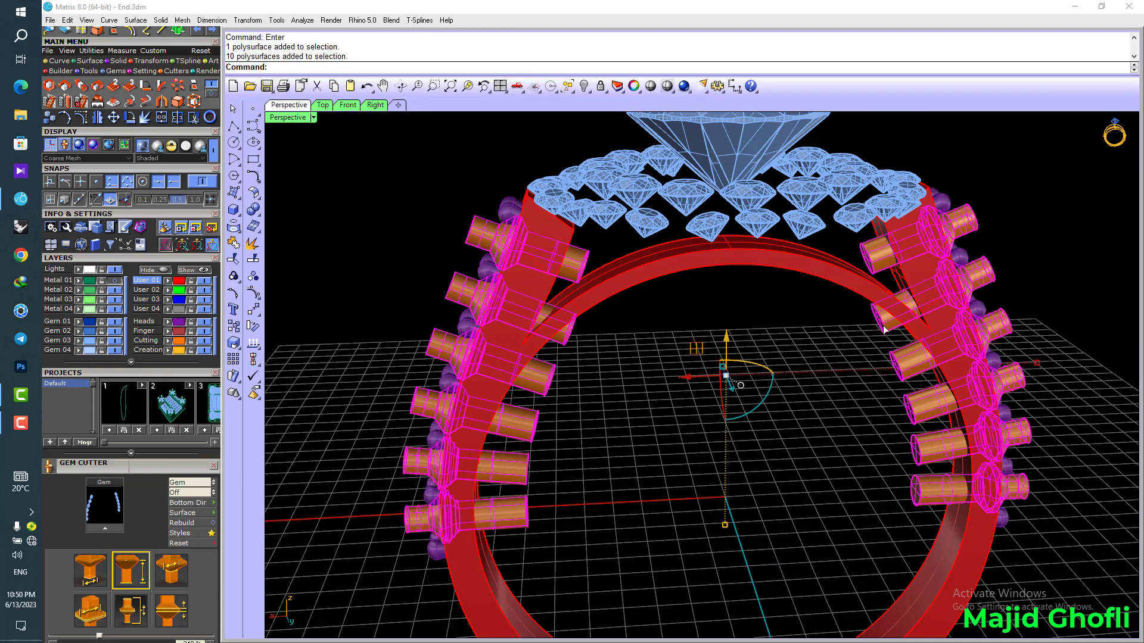
key("ctrl+g")
key("Escape")
- Subtract the grouped cutters from the shank and the prongs on both sides with Boolean Difference
right_click_drag(1081, 191, 1014, 228)
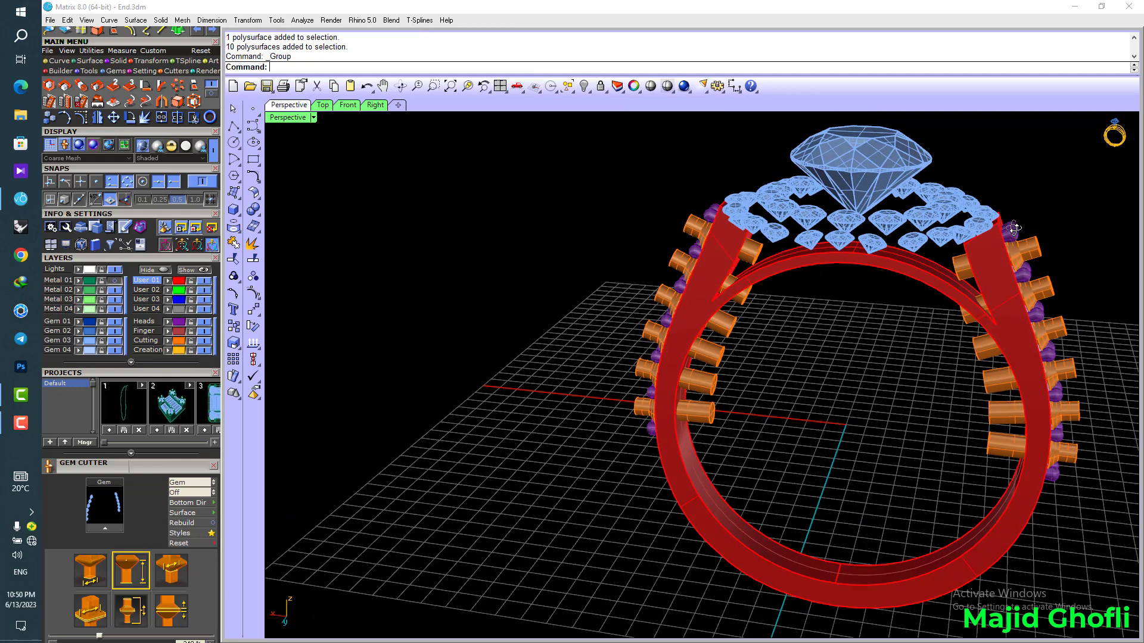
left_click(255, 210)
left_click(286, 216)
left_click(680, 320)
left_click(682, 288)
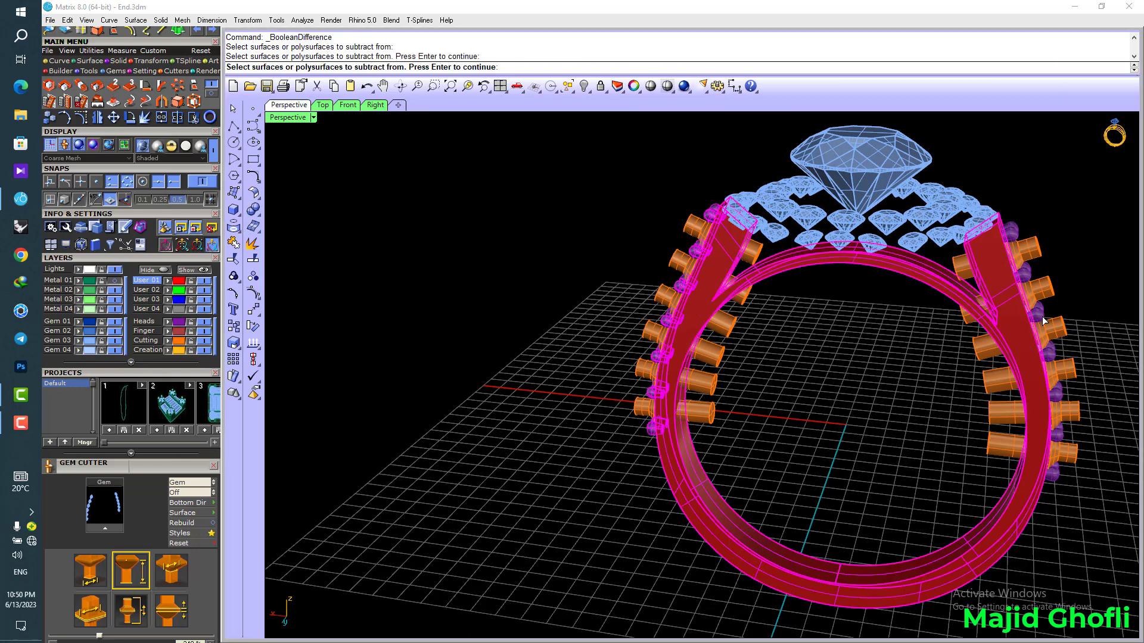
left_click(1043, 320)
left_click(1043, 294)
key("Return")
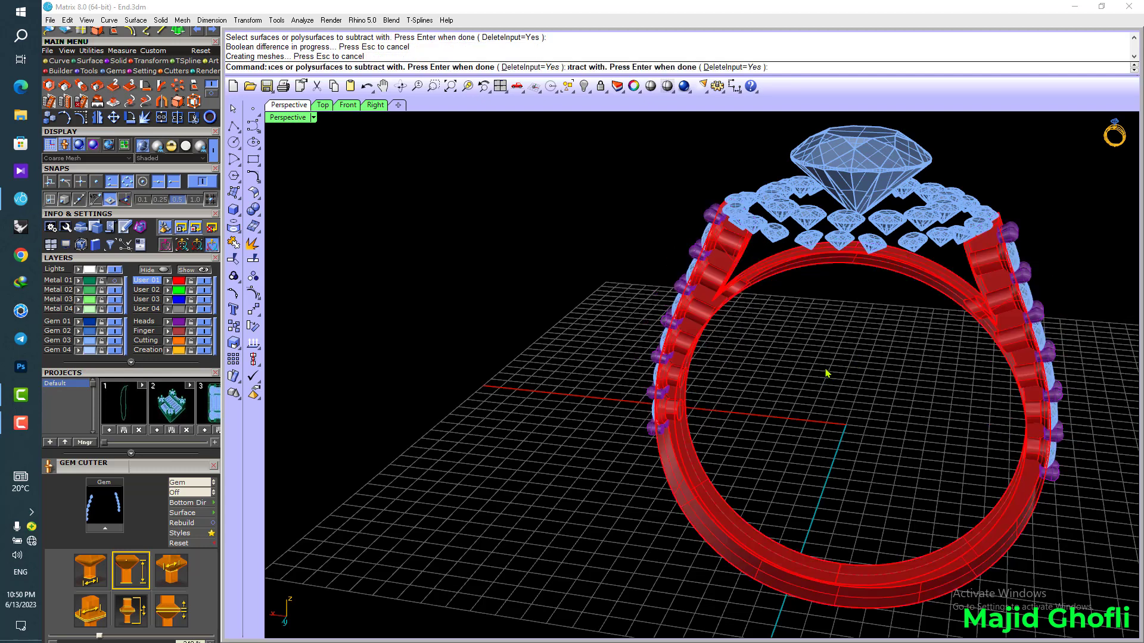
- Undo the Boolean subtraction and the grouping of the twelve cutters
right_click_drag(856, 371, 662, 268)
key("ctrl+z")
left_click(746, 363)
right_click_drag(642, 337, 604, 328)
left_click(588, 240)
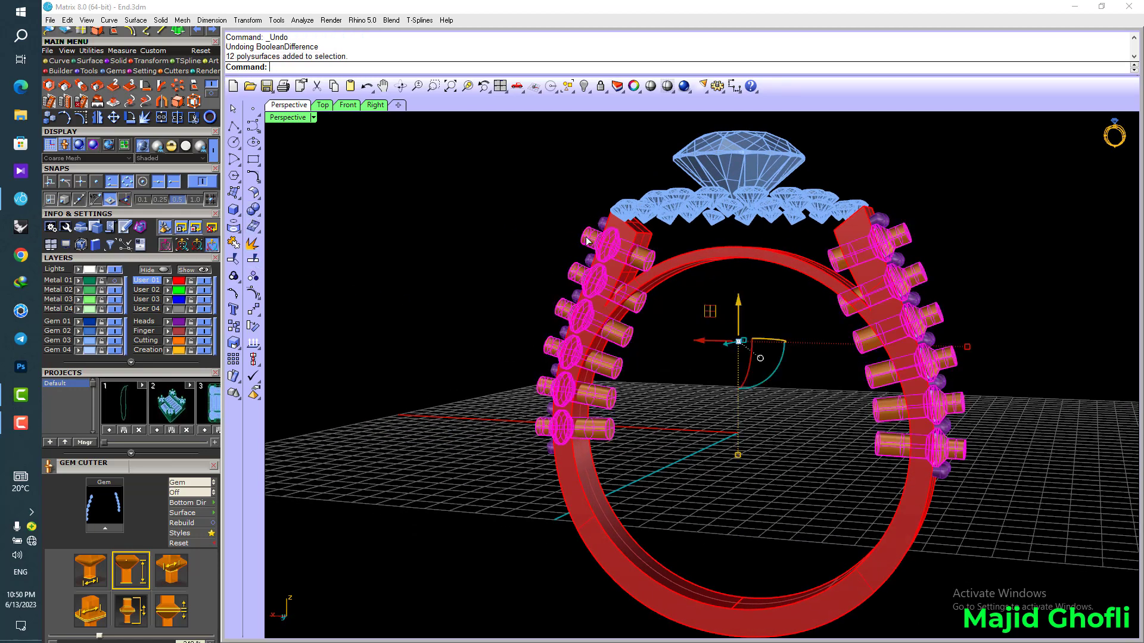
key("Escape")
left_click(652, 260)
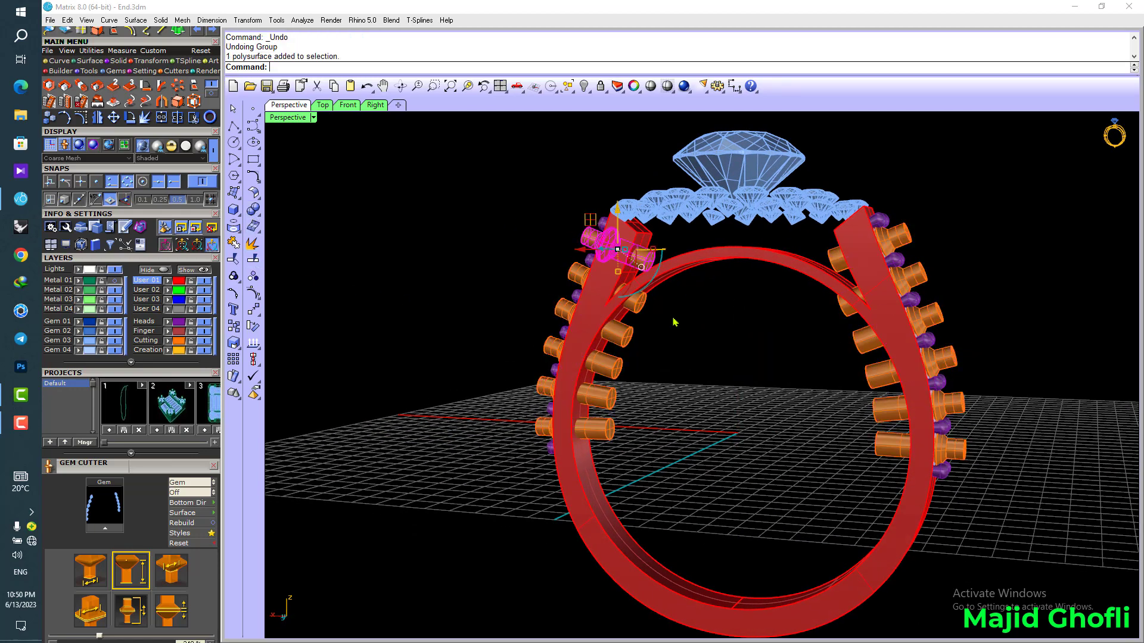
- Subtract only the ten lower grouped cutters from the shank and prongs, leaving out the two topmost cutters
left_click(255, 211)
left_click(288, 217)
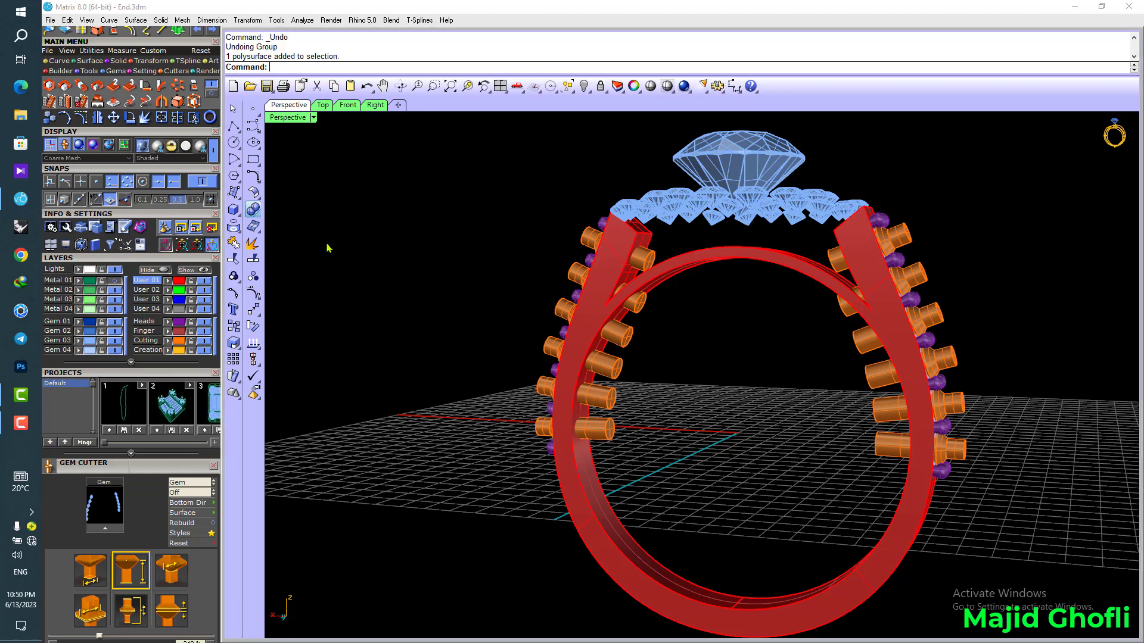
left_click(571, 373)
right_click_drag(655, 417, 557, 321)
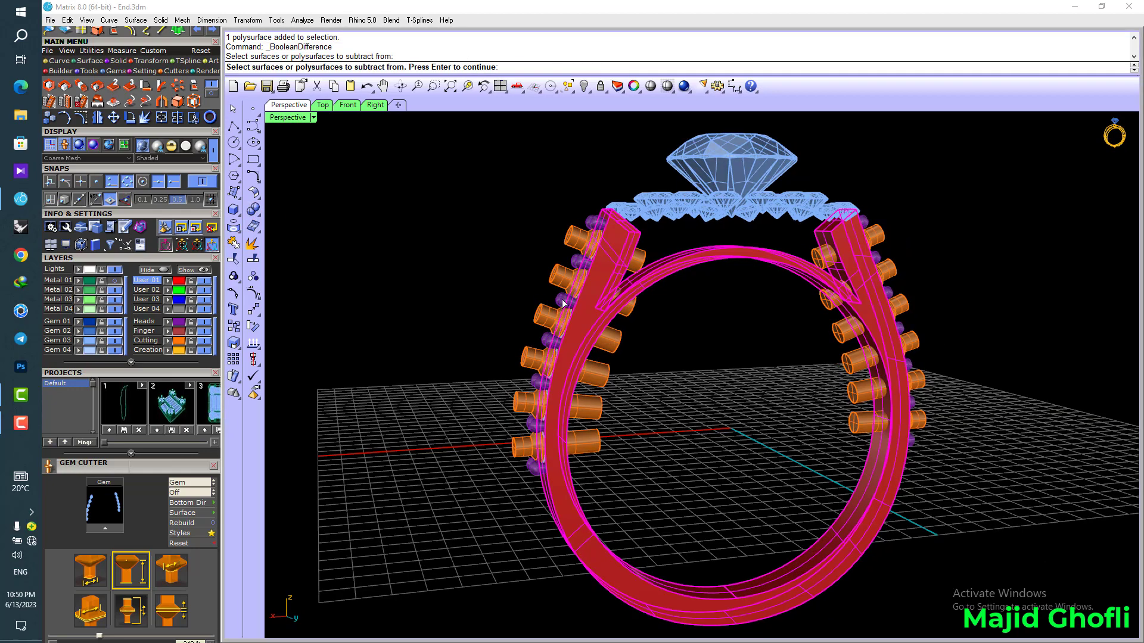
left_click(563, 304)
key("Return")
left_click(900, 306)
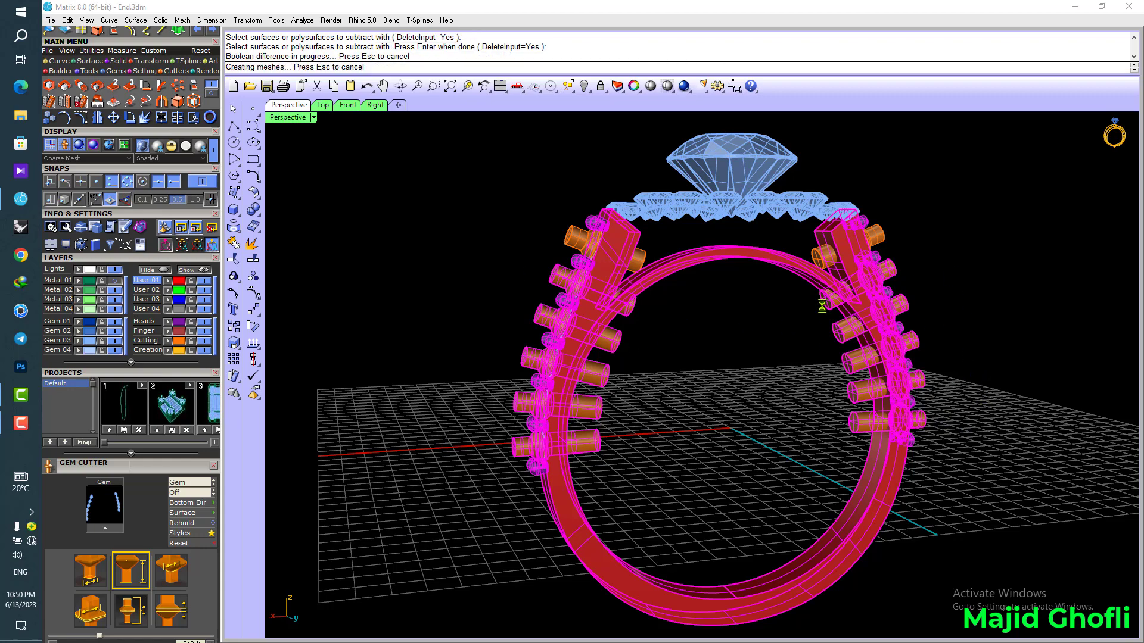
- Inspect the cut shank in Ghosted display, return to Shaded and undo the Boolean subtraction
right_click_drag(800, 358, 408, 183)
left_click(303, 118)
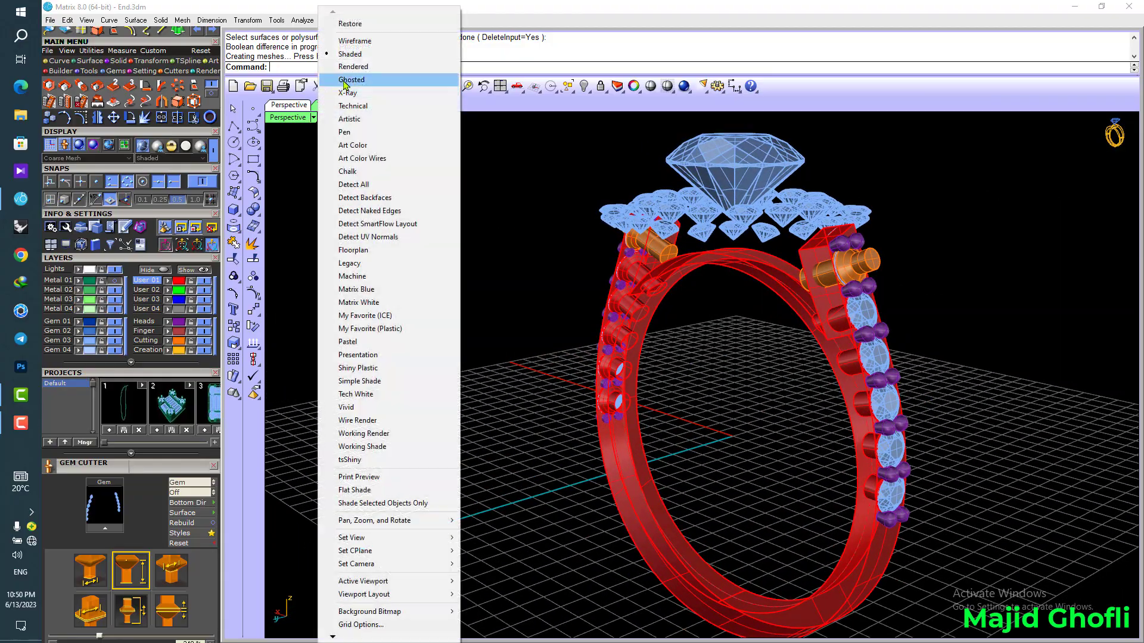
left_click(381, 78)
mouse_move(577, 357)
right_mouse_down()
mouse_move(640, 356)
mouse_move(703, 375)
right_mouse_up()
left_click(288, 117)
left_click(361, 59)
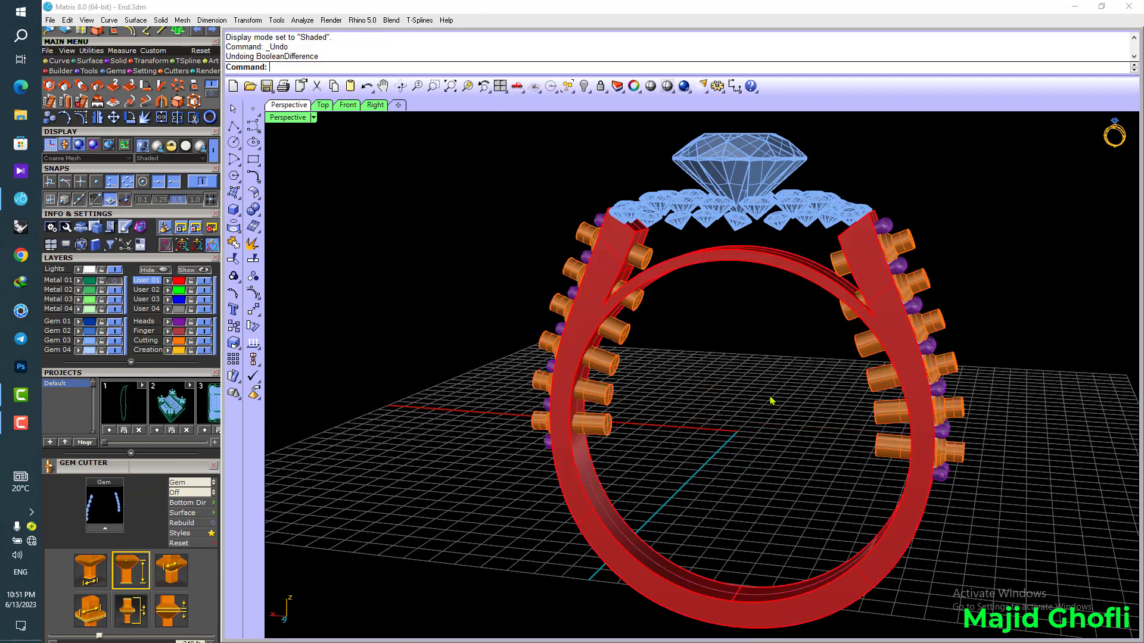
- Undo the mirrored topmost cutter and delete the original topmost cutter on the other shank side
left_click(594, 241)
key("Delete")
right_click_drag(595, 245, 638, 324)
scroll(620, 322, "down", 5)
right_click_drag(828, 379, 714, 375)
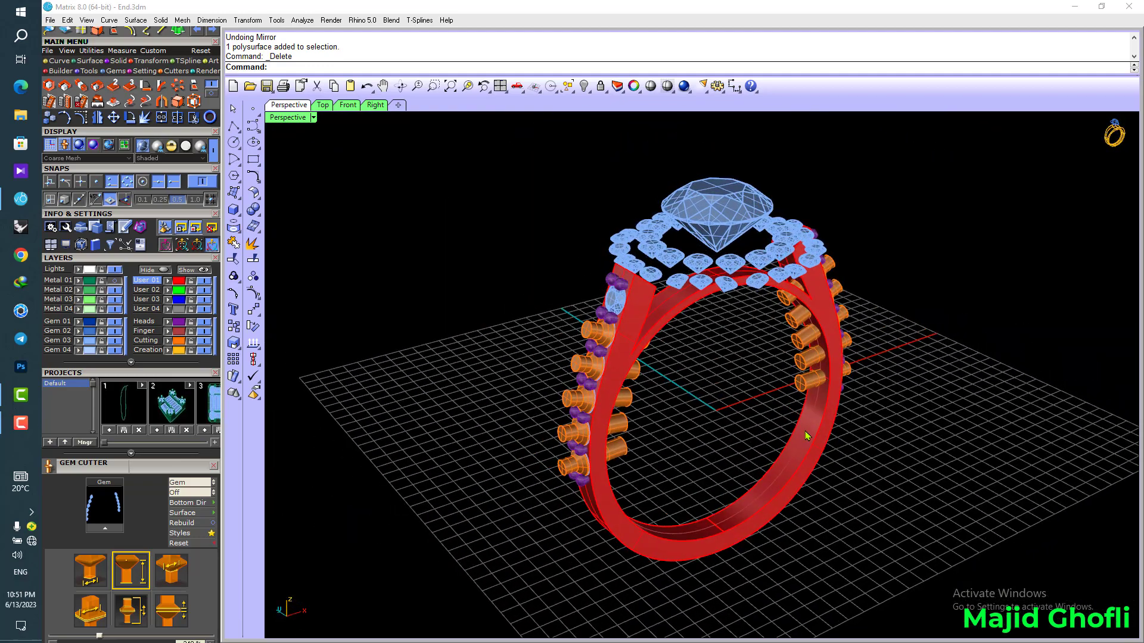
- Check the shank solid for shell and naked edge problems with Object Checker
right_click(807, 435)
left_click(870, 459)
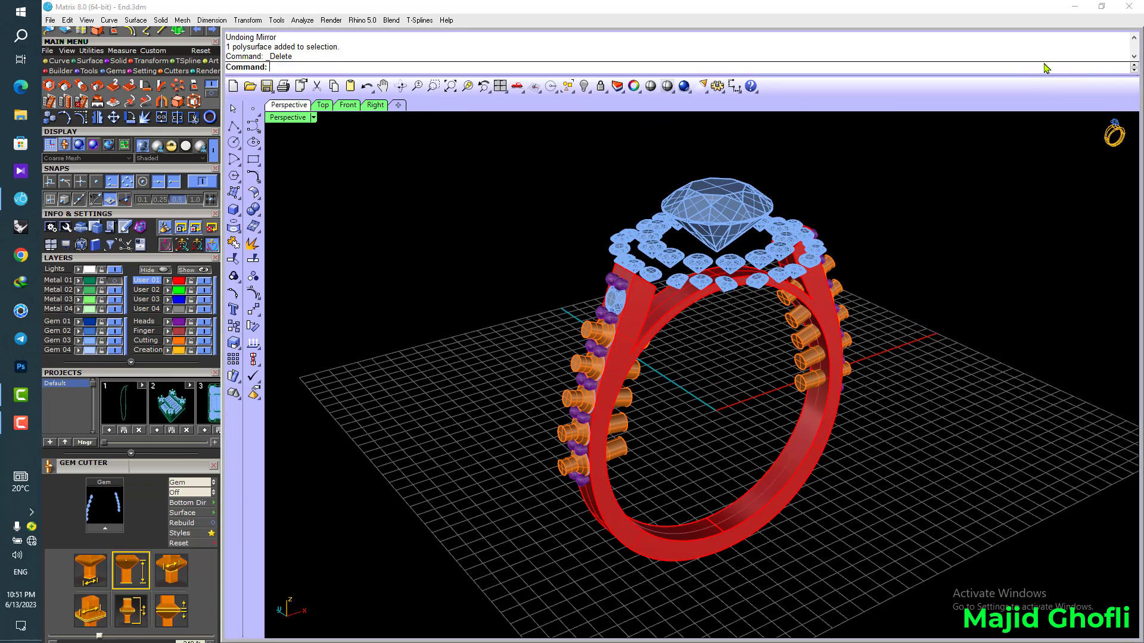
left_click(660, 557)
left_click(162, 103)
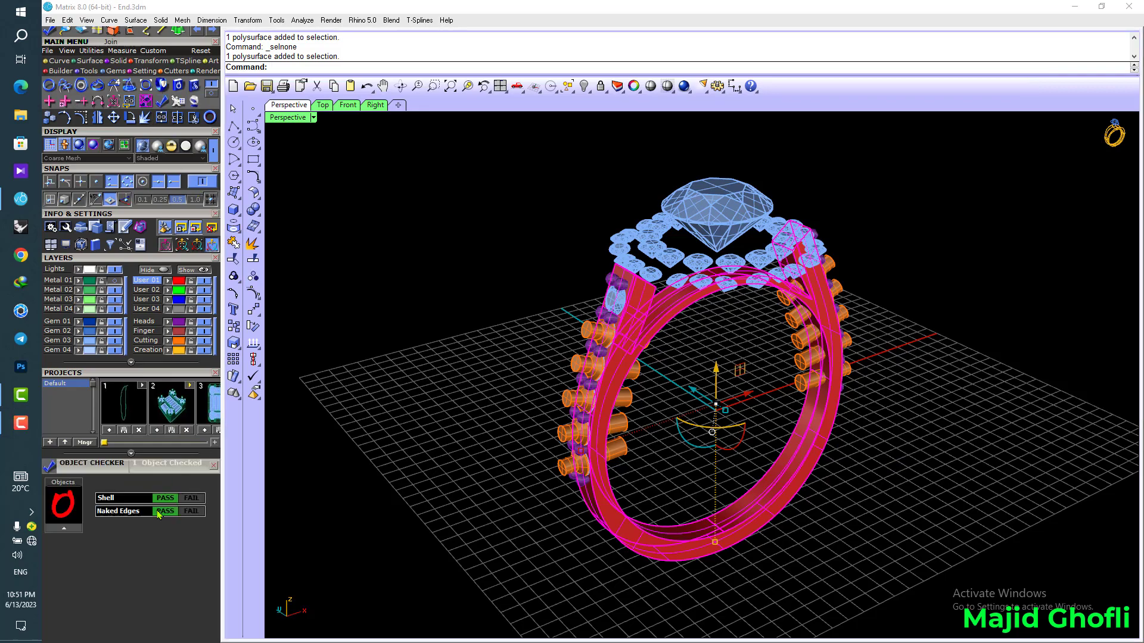
- Assign the shank to the Metal 01 layer
left_click(66, 530)
right_click_drag(427, 281, 737, 276)
left_click(618, 309)
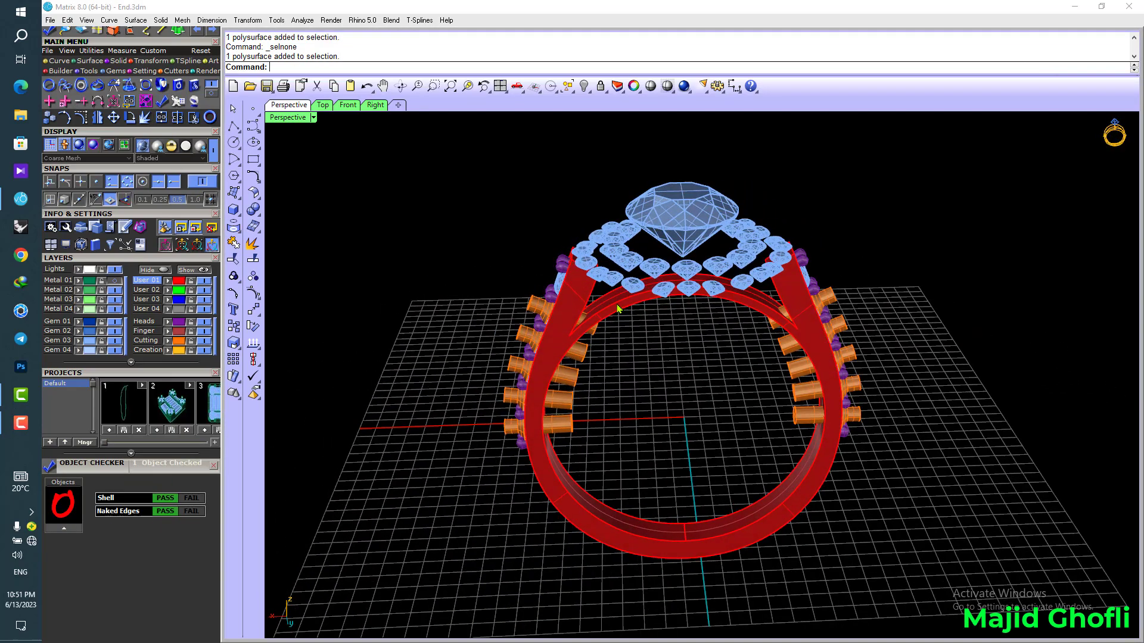
left_click(78, 310)
right_click_drag(354, 230, 453, 369)
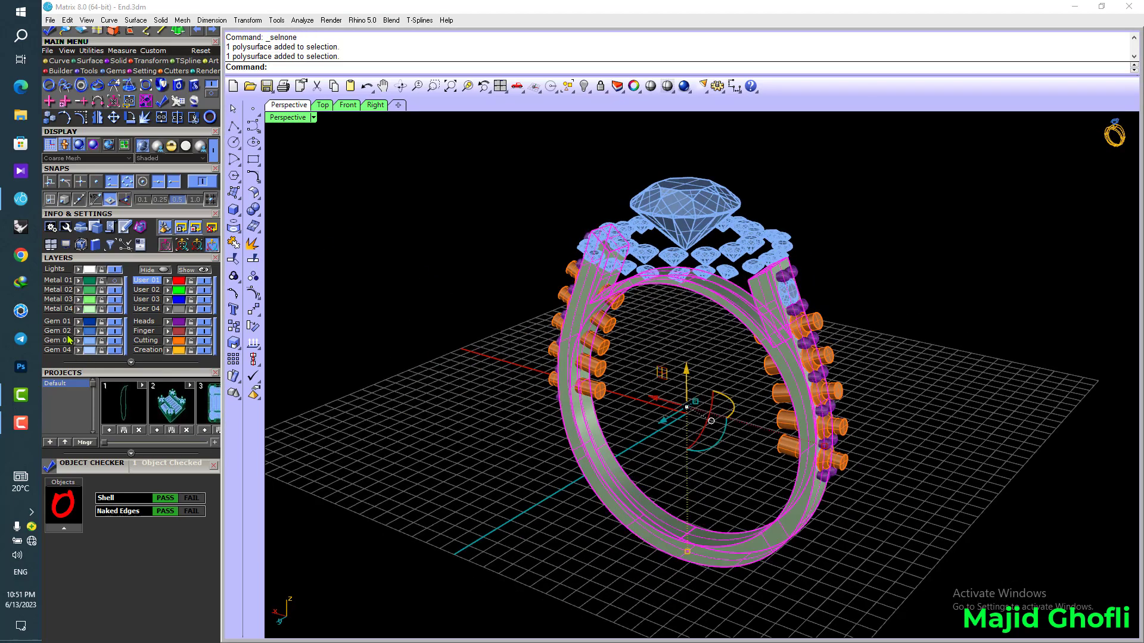
left_click(78, 290)
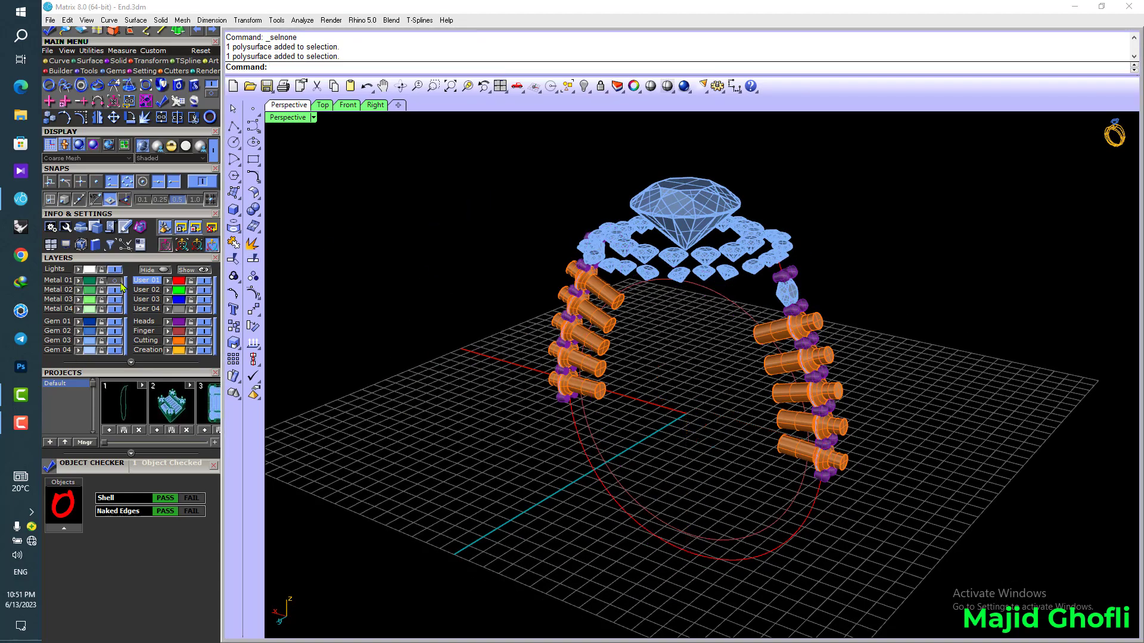
- Inspect the side gems, prongs and cutters without the shank, and turn the Metal 01 layer's visibility back on
scroll(532, 323, "up", 10)
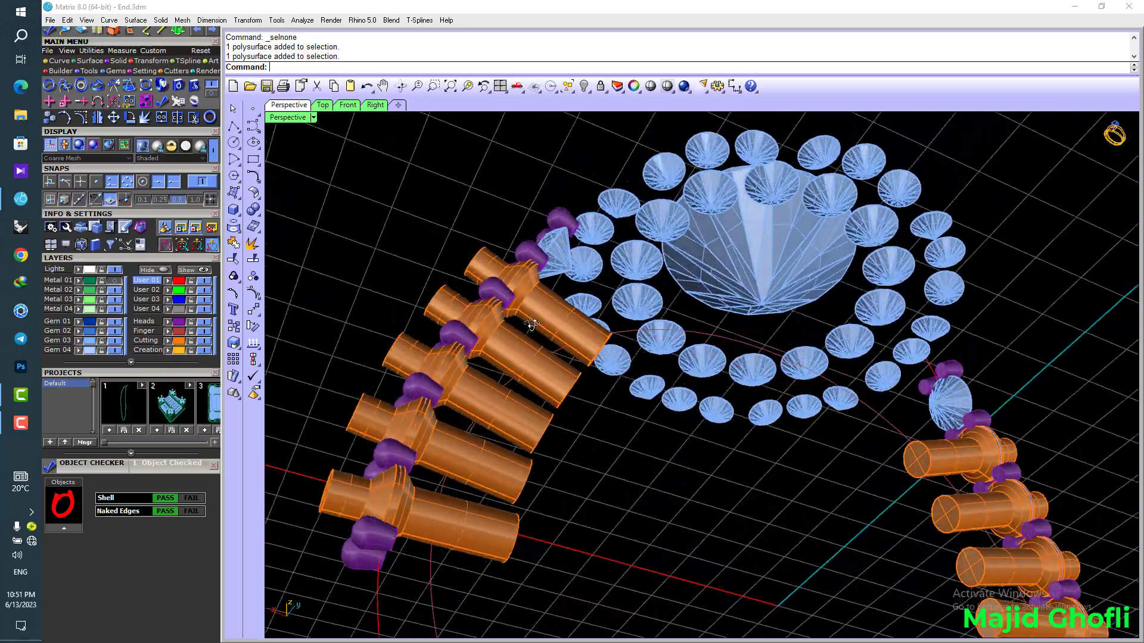
right_click_drag(532, 324, 476, 377)
scroll(714, 370, "down", 5)
right_click_drag(715, 369, 489, 430)
scroll(643, 369, "up", 9)
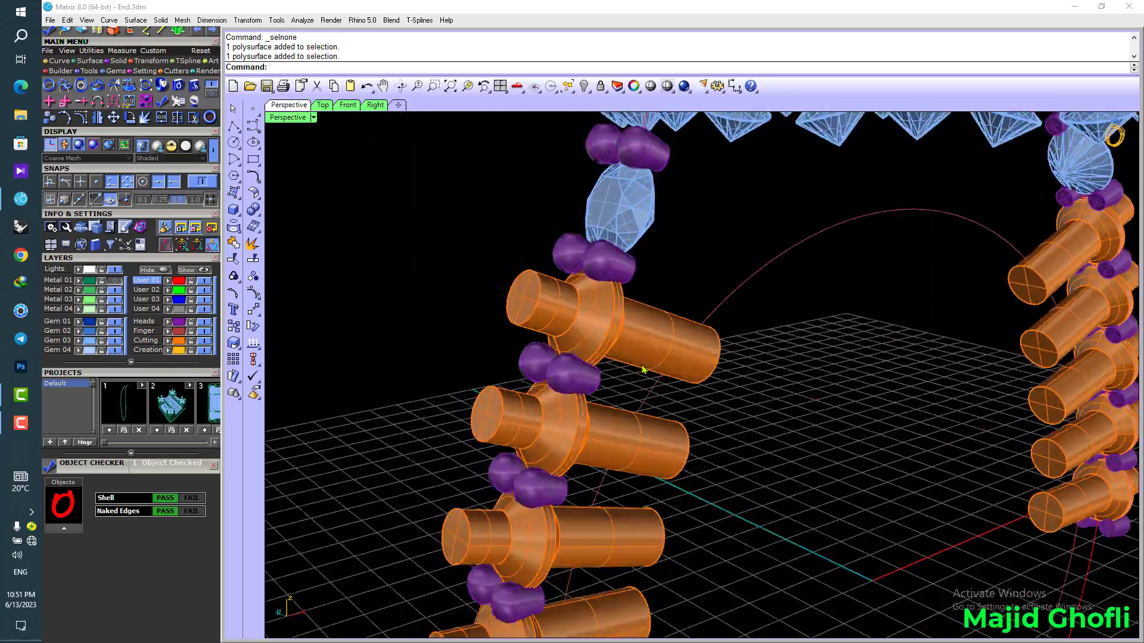
scroll(643, 369, "down", 8)
right_click_drag(561, 408, 255, 355)
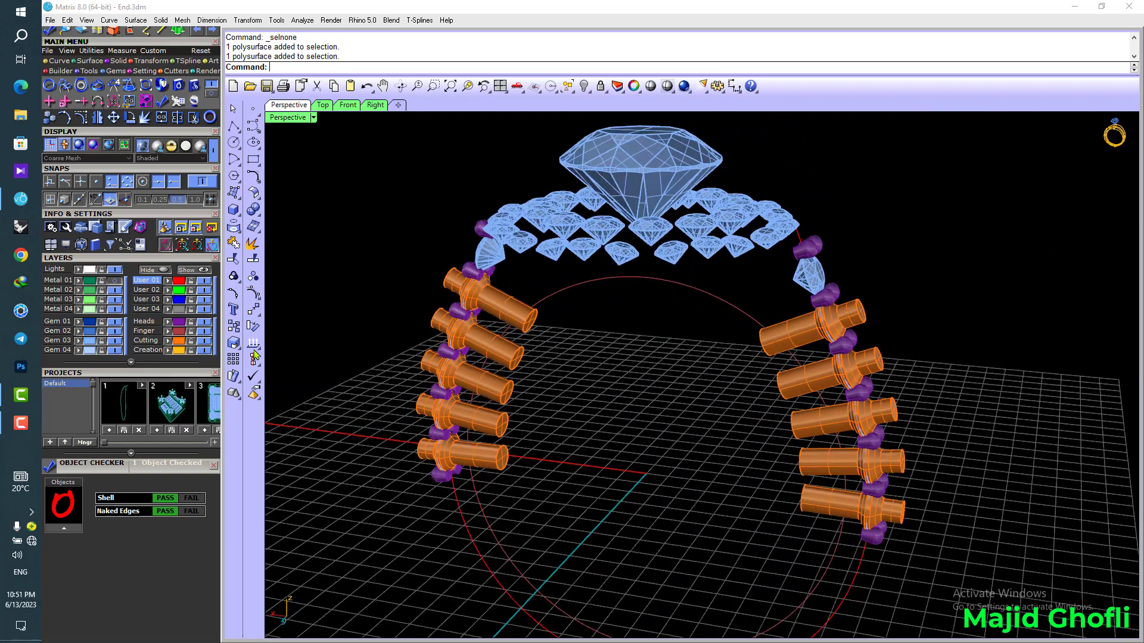
left_click(114, 280)
right_click_drag(512, 312, 630, 338)
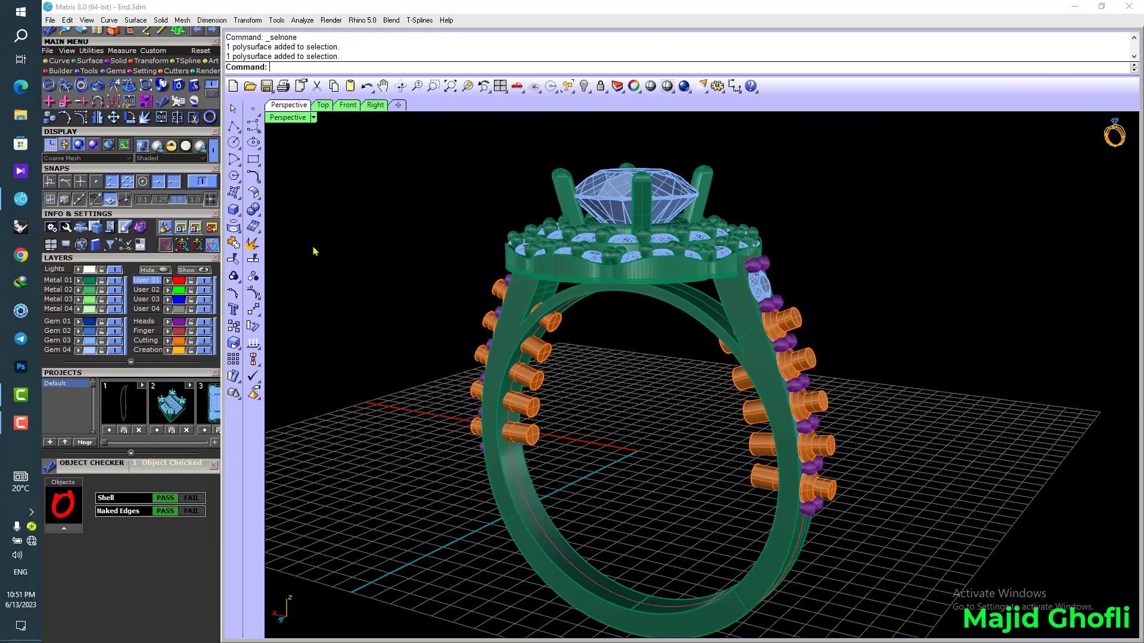
- Undo the deletions of the two topmost cutters and ungroup the ten lower cutters
left_click(250, 214)
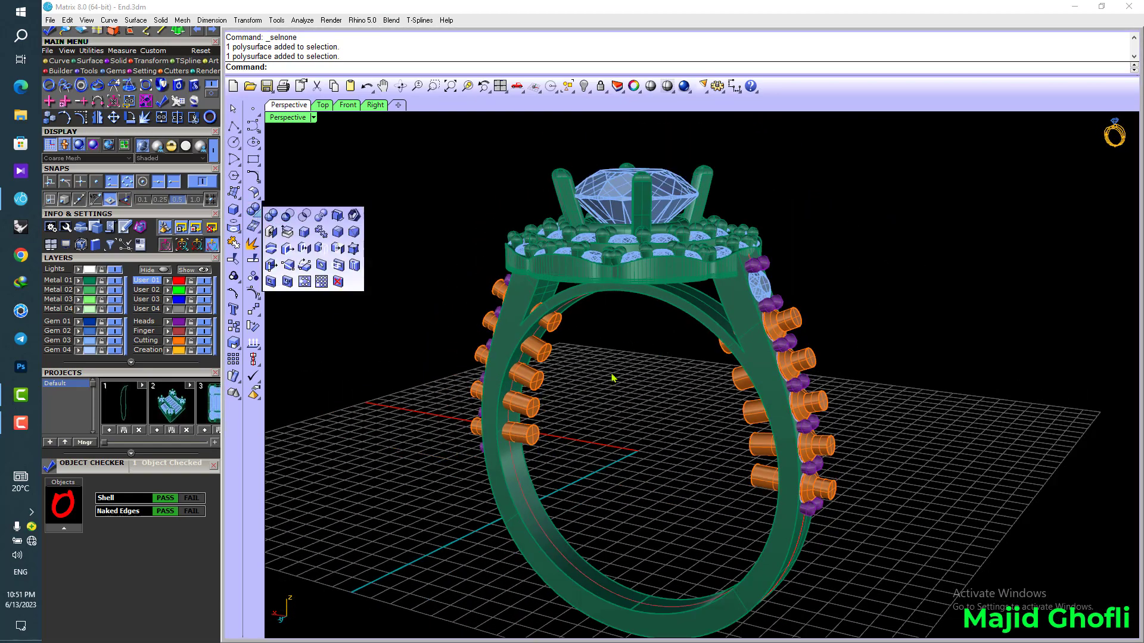
key("ctrl+z")
key("ctrl+z")
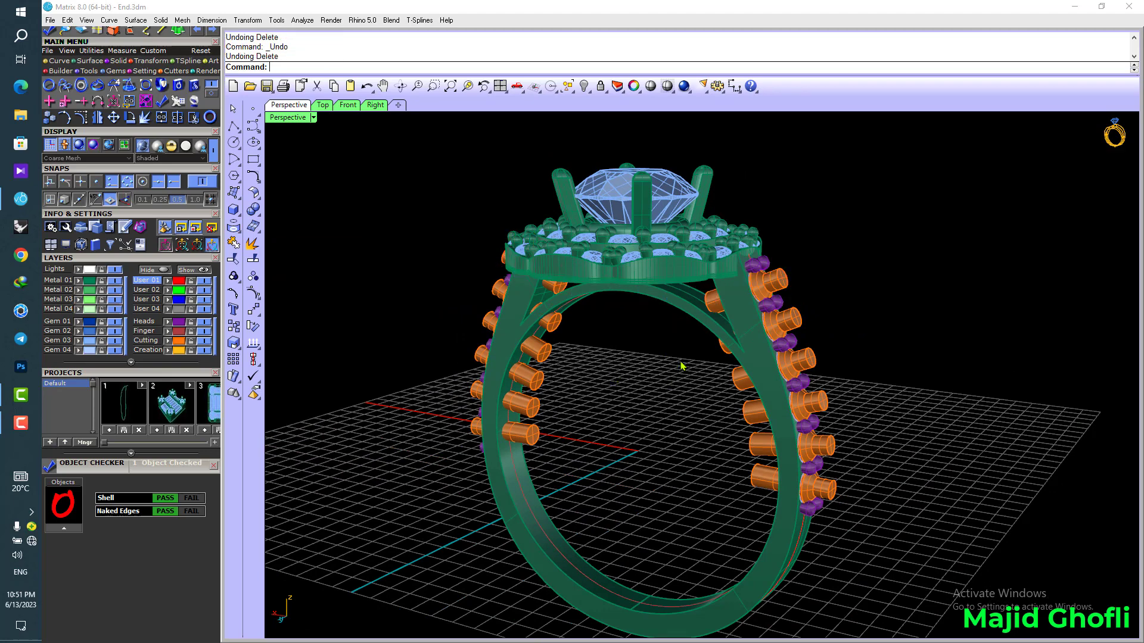
key("ctrl+shift+g")
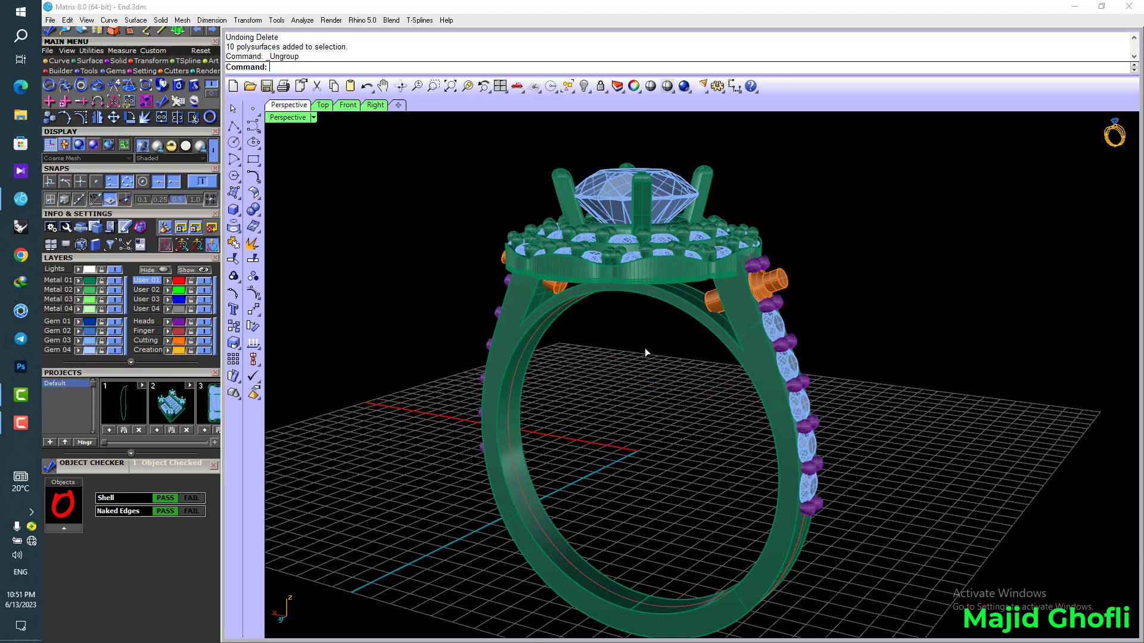
- Try a Boolean difference of the lowest cutter on the near shank side from the shank alone
left_click(253, 209)
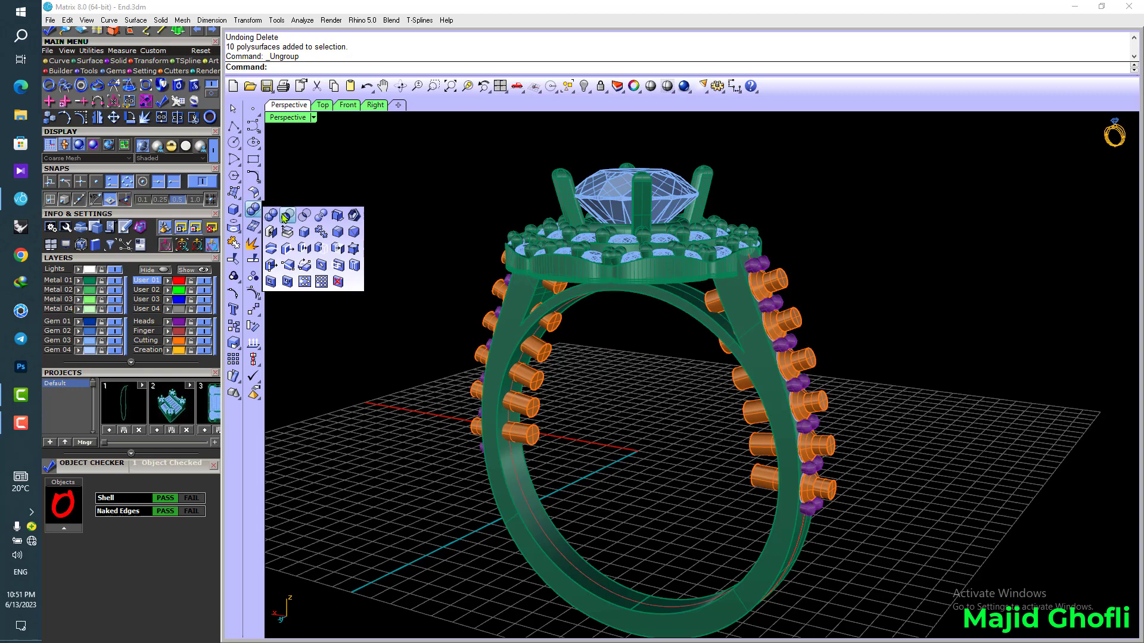
left_click(285, 218)
left_click(755, 570)
key("Return")
left_click(755, 478)
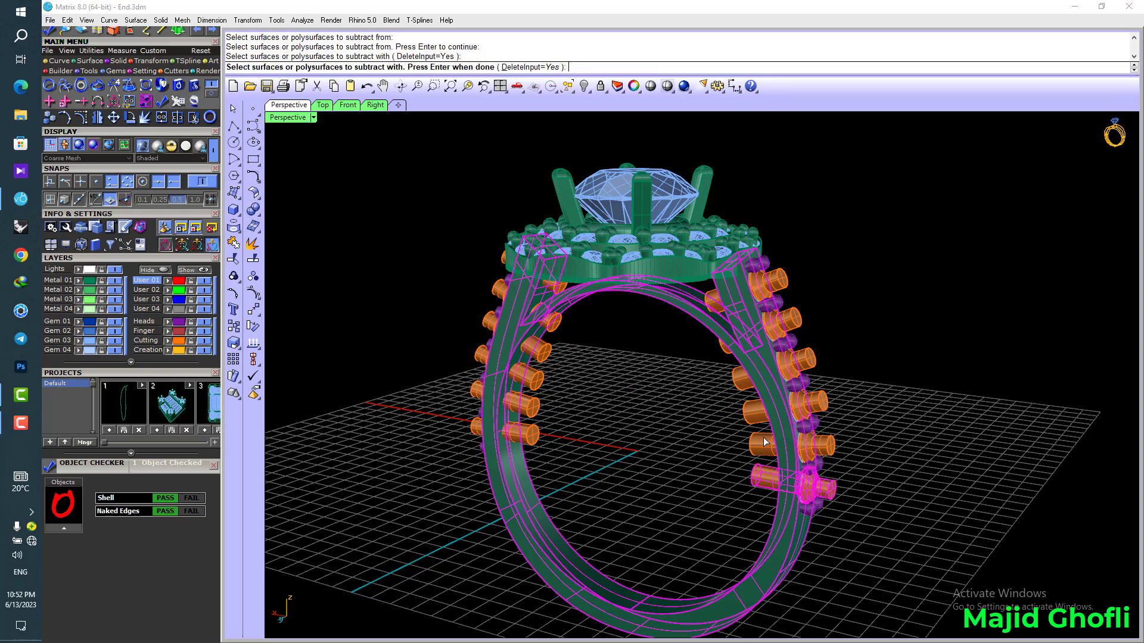
key("Return")
scroll(834, 482, "up", 3)
key("ctrl+z")
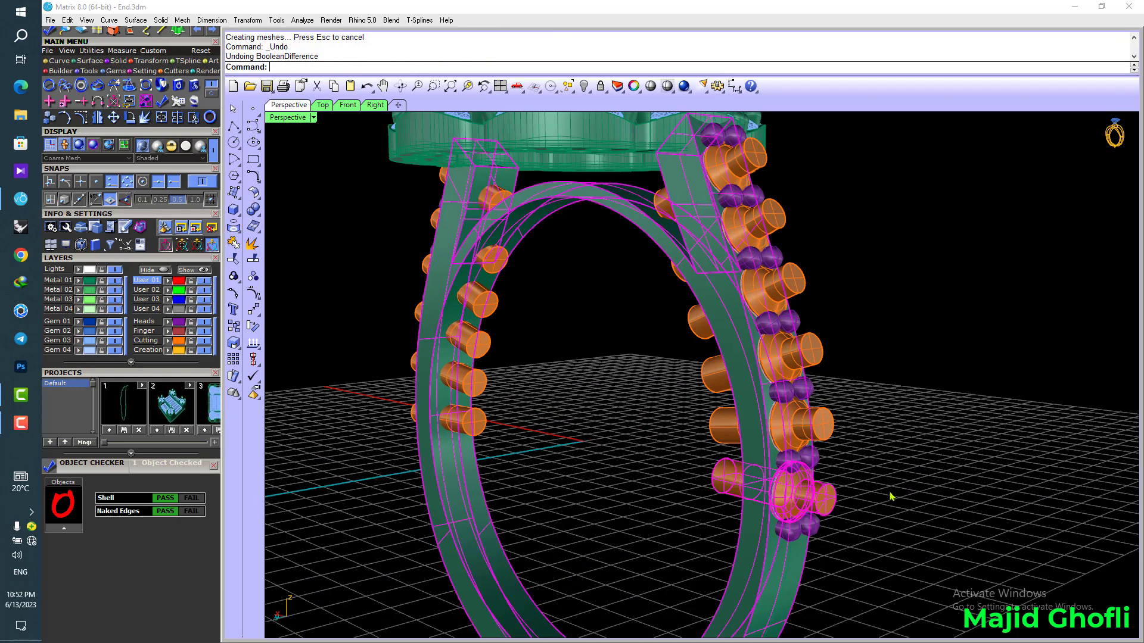
key("Return")
key("Escape")
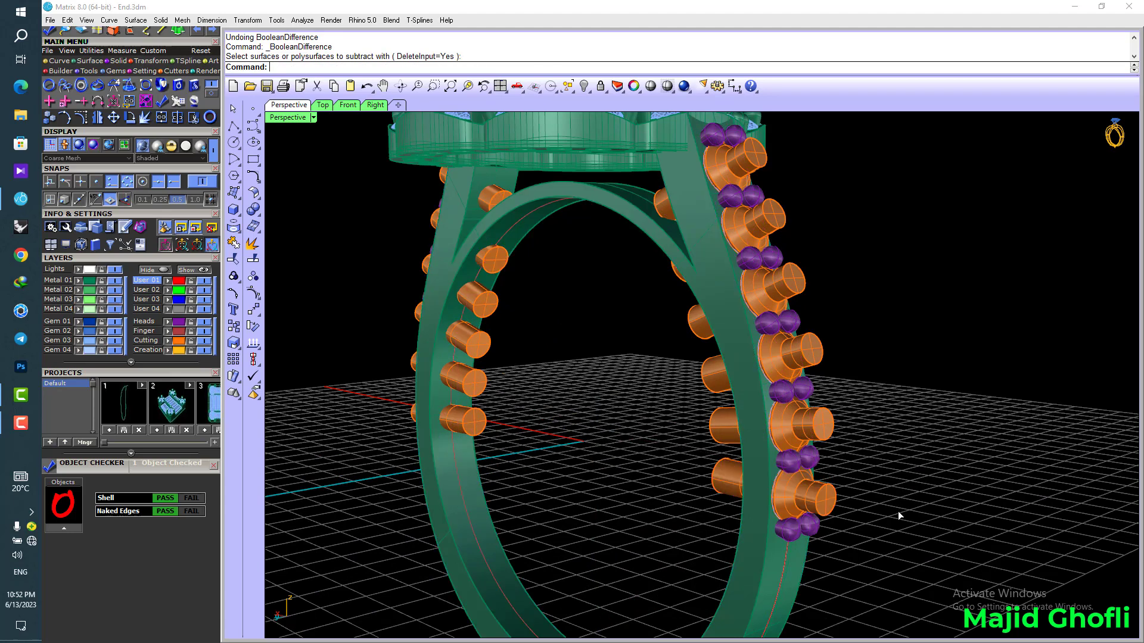
- Subtract the lowest cutter on the near shank side from both the shank and the prongs
key("Return")
left_click(784, 536)
left_click(785, 536)
right_click(898, 544)
left_click(811, 495)
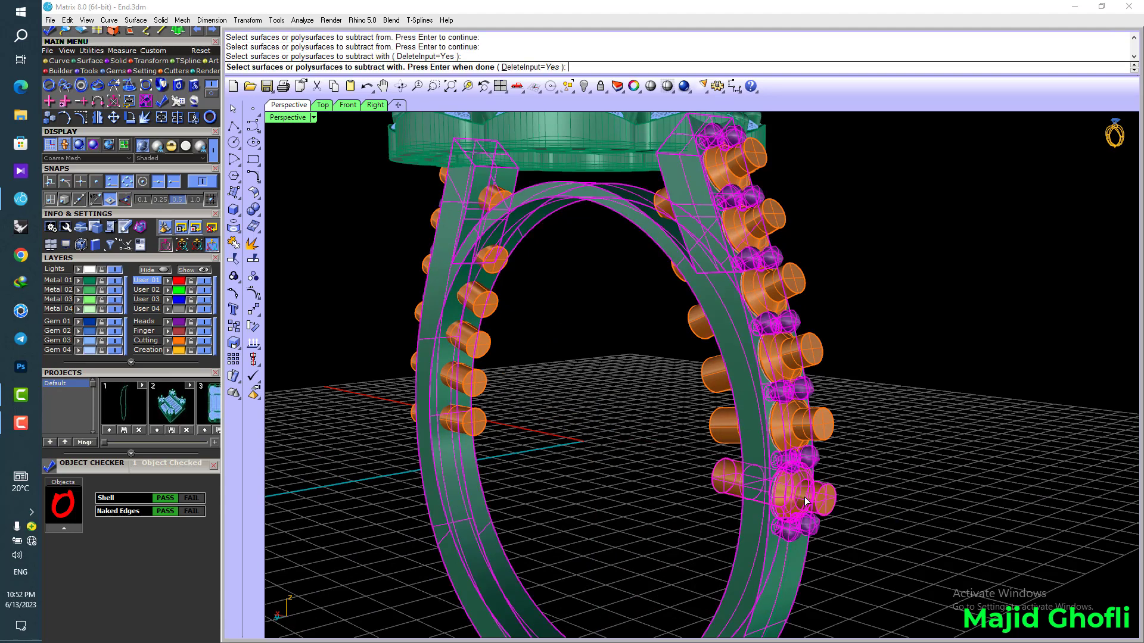
right_click(828, 469)
- Try to subtract the second-lowest cutter on the near side from the shank and prongs
key("Return")
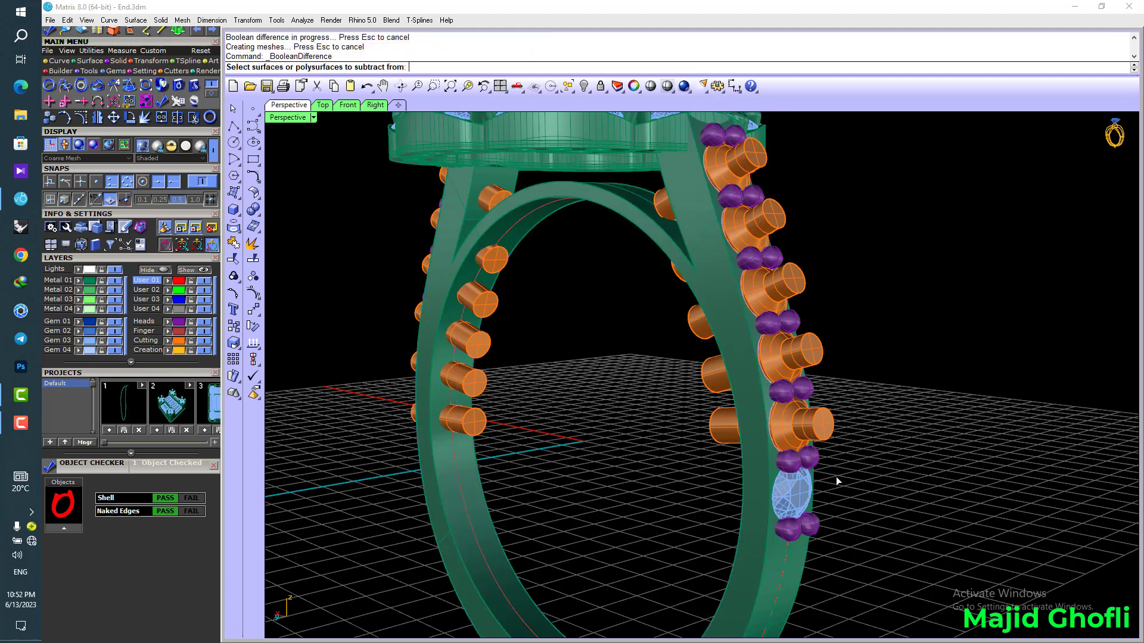
left_click(755, 475)
key("Return")
left_click(805, 425)
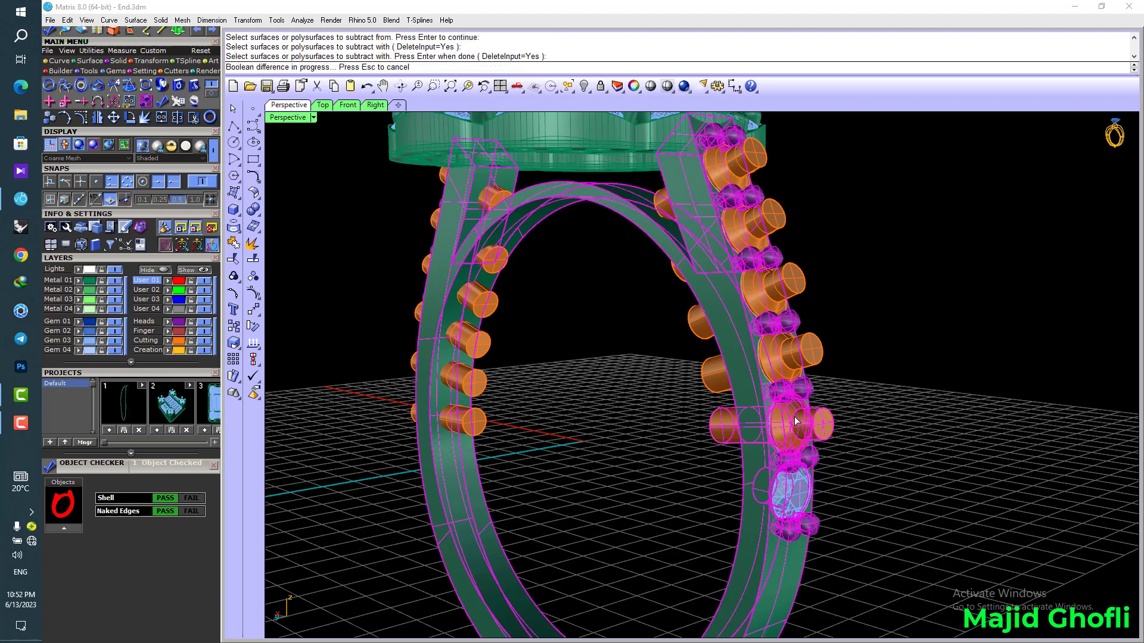
key("Return")
key("ctrl+z")
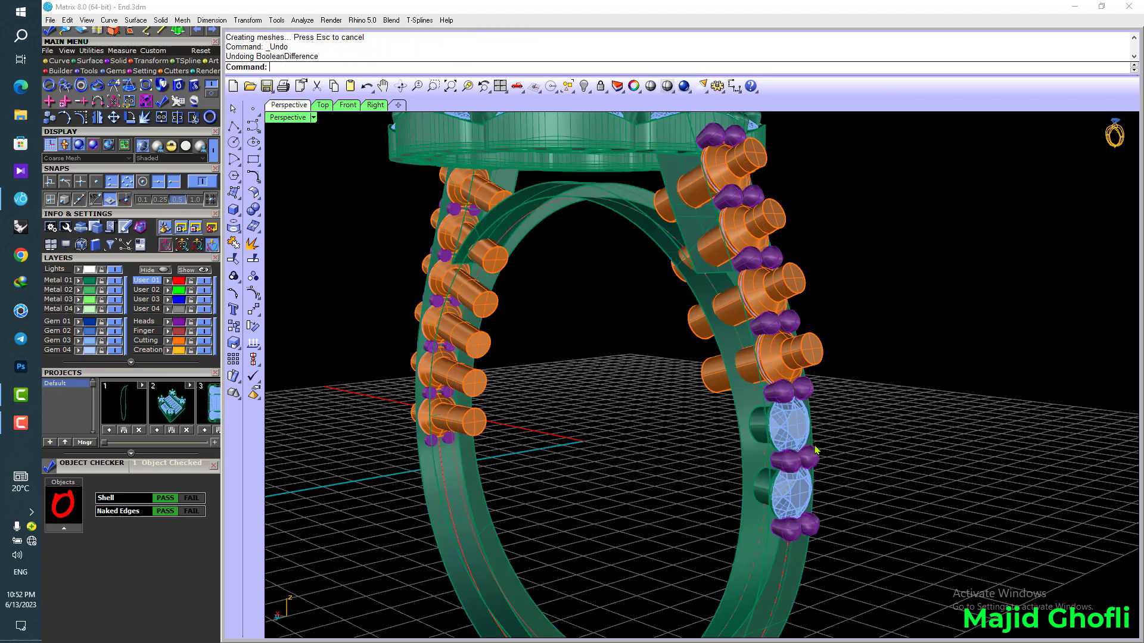
left_click_drag(816, 451, 821, 450)
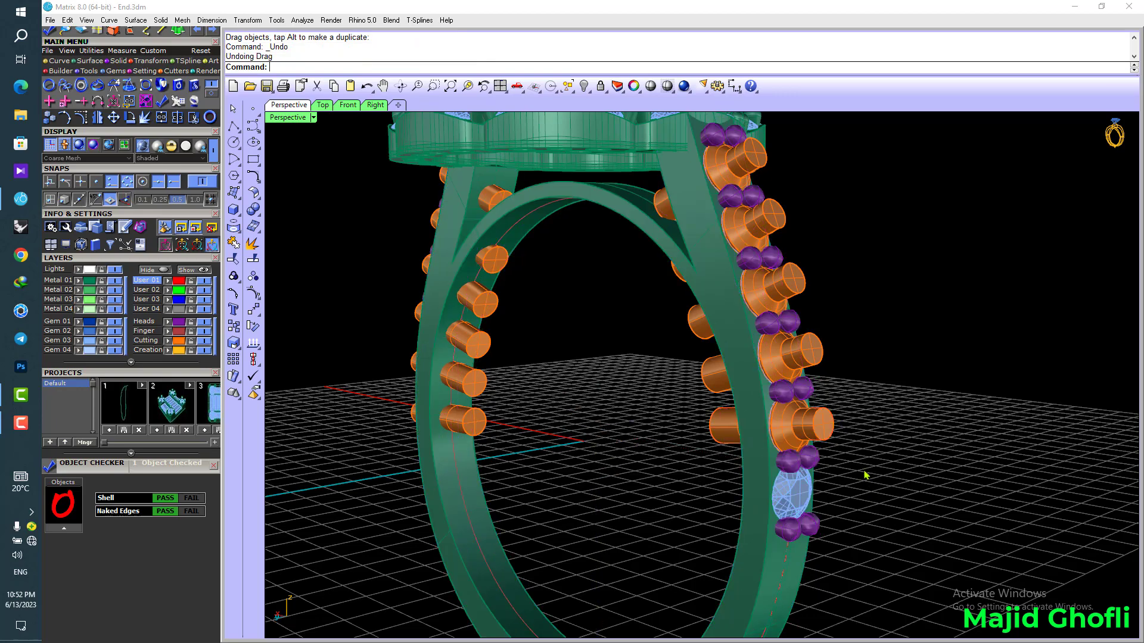
- Subtract the third cutter from the bottom on the near side from the shank and prongs
key("Return")
left_click(780, 392)
key("Return")
left_click(789, 361)
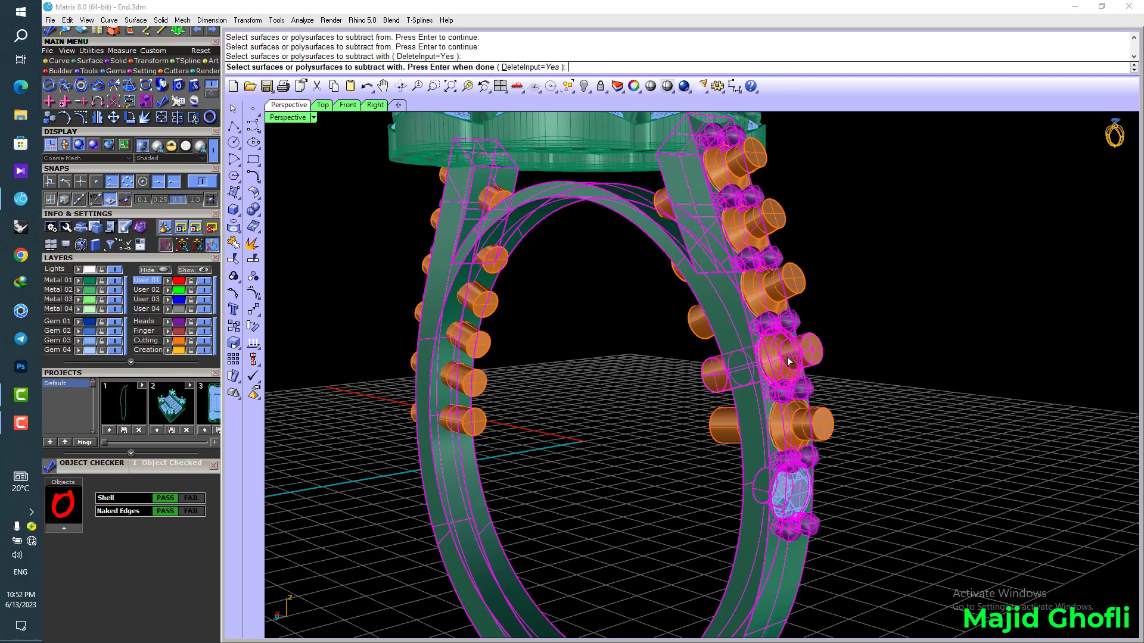
key("Return")
- Subtract the fourth cutter from the bottom on the near side from the shank and prongs
right_click_drag(881, 286, 789, 317)
key("Return")
left_click(706, 320)
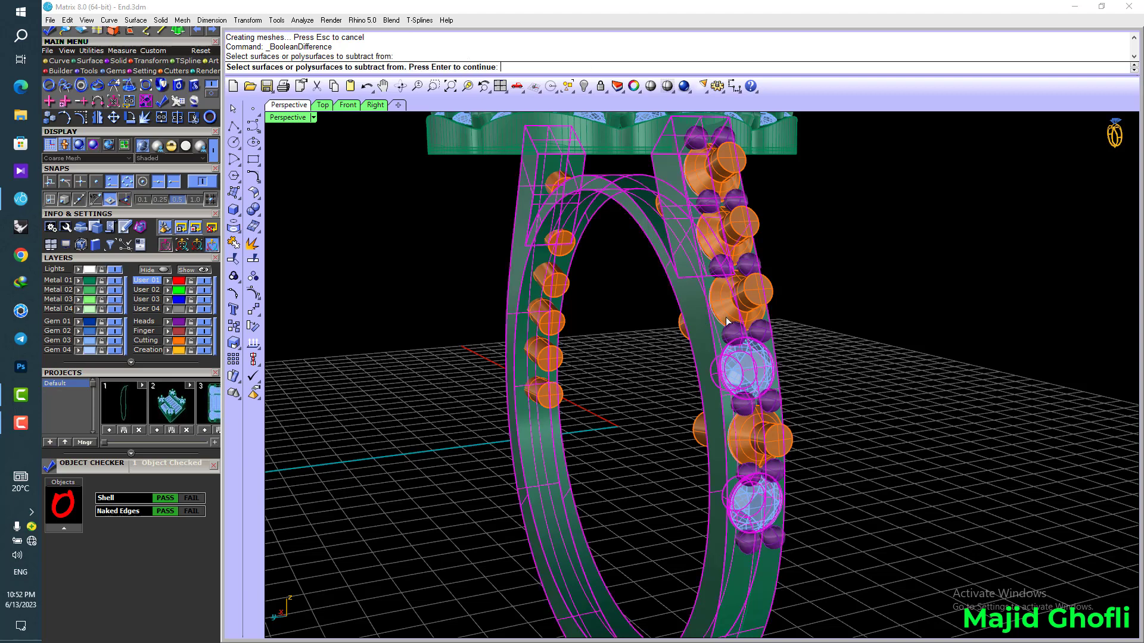
key("Return")
left_click(731, 316)
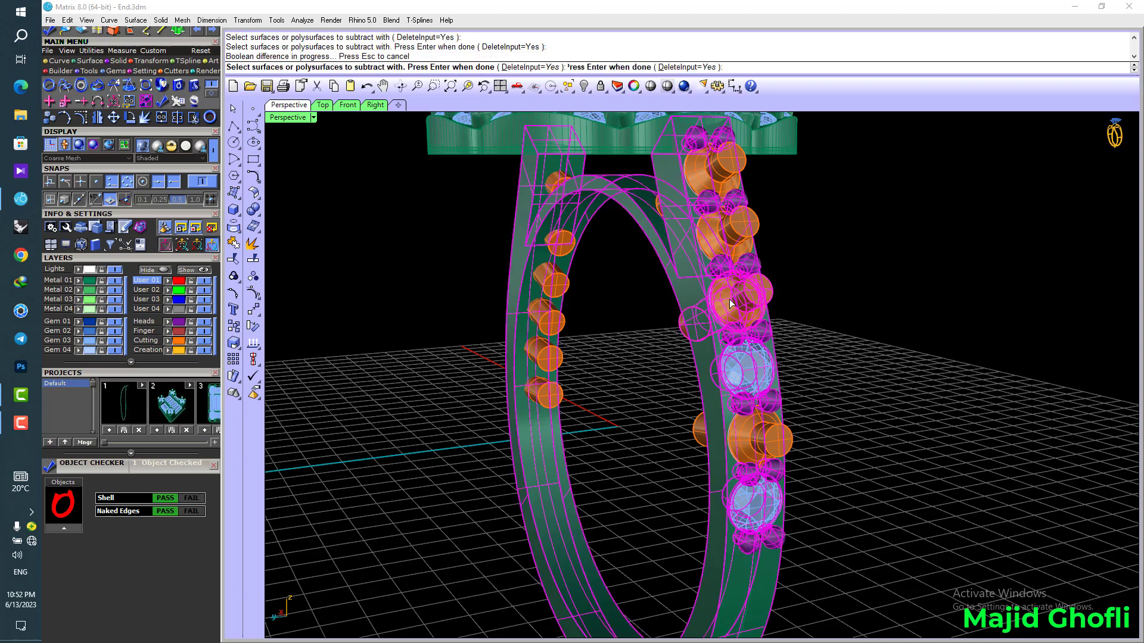
key("Return")
- Subtract the fifth cutter from the bottom on the near side from the shank and prongs
key("Return")
left_click(731, 273)
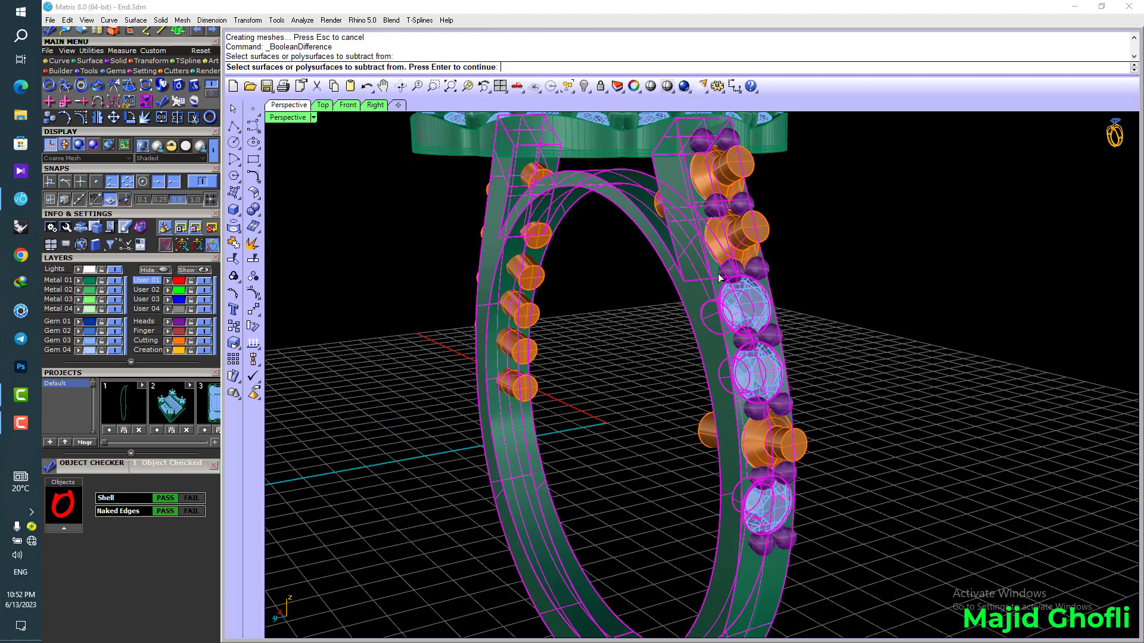
key("Return")
left_click(731, 273)
key("Return")
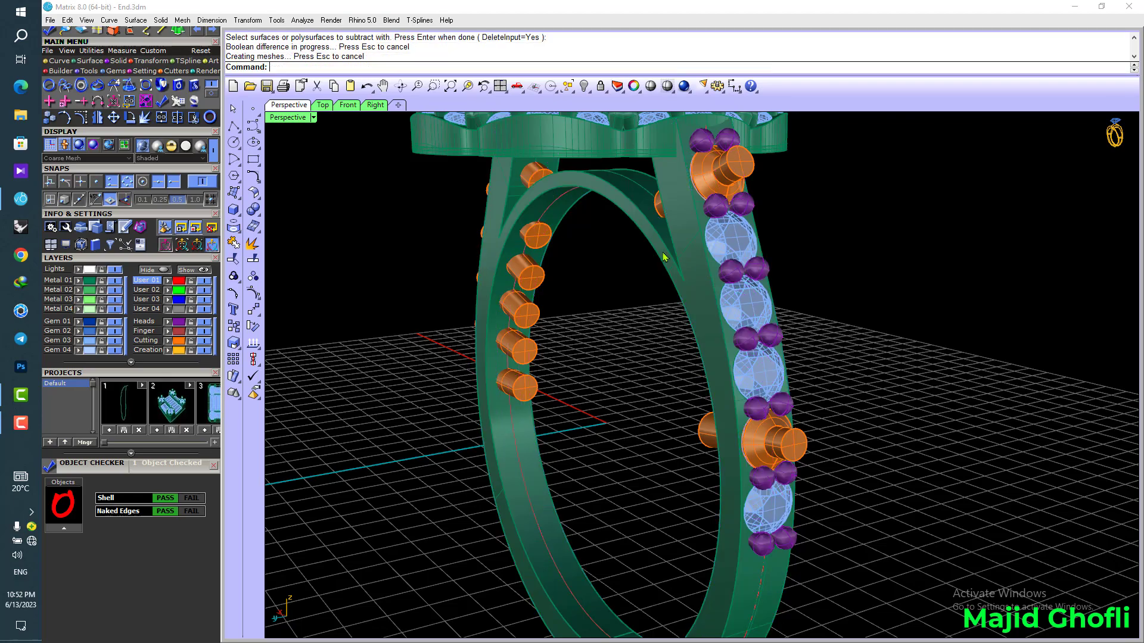
- Subtract the topmost cutter on the same side from the shank and prongs
right_click_drag(731, 273, 748, 242)
key("Return")
left_click(762, 196)
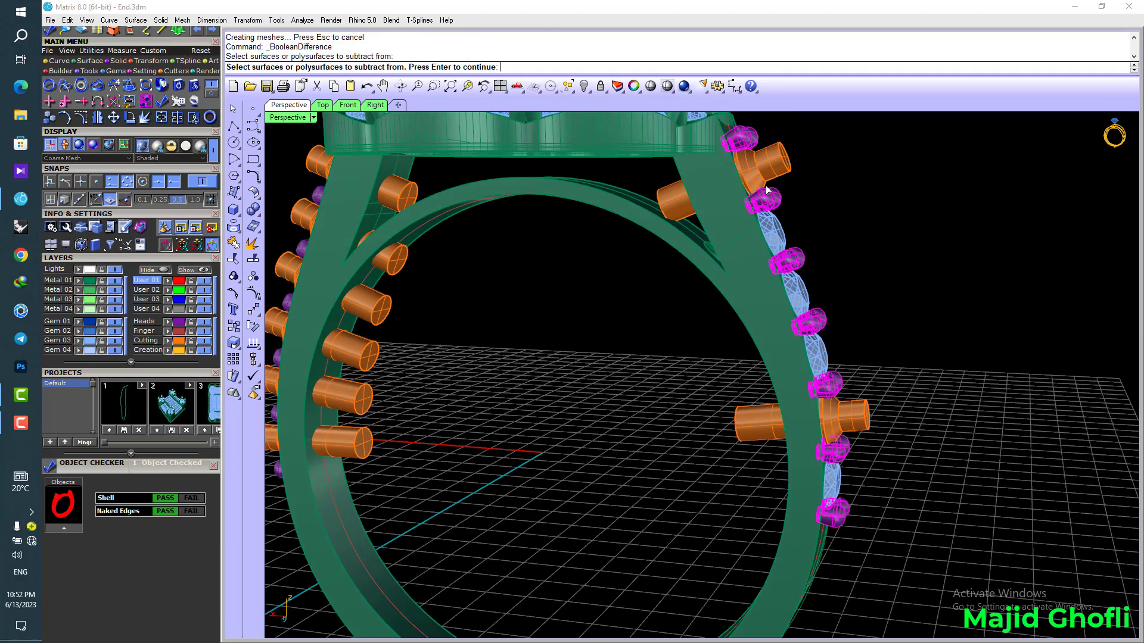
left_click(732, 217)
key("Return")
left_click(734, 221)
key("Return")
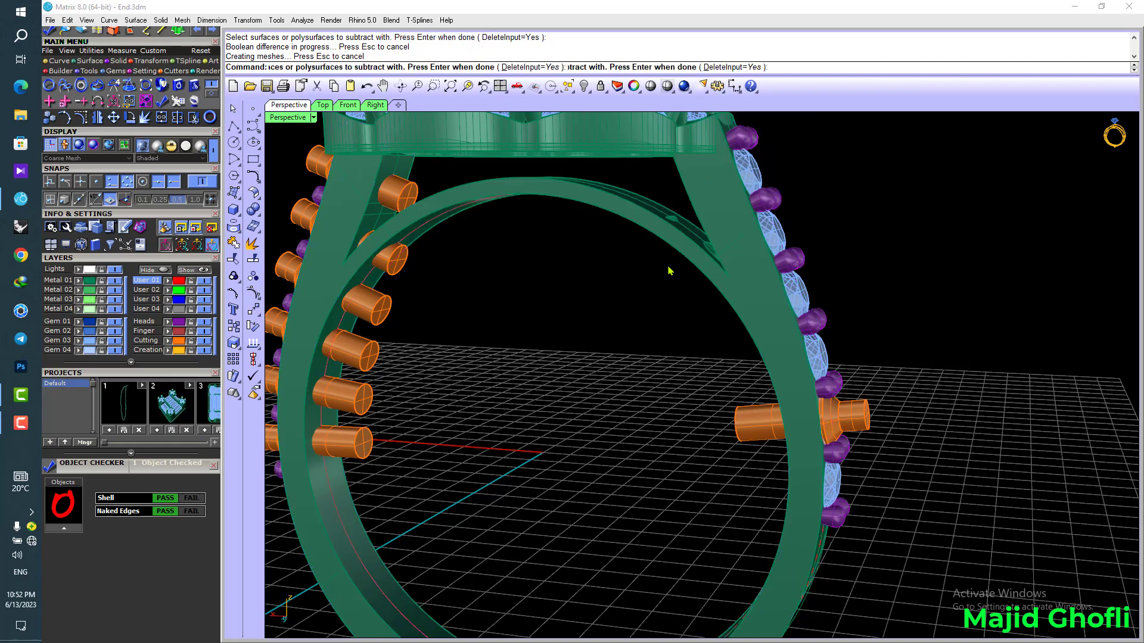
- Delete the second-lowest cutter on each side of the shank
right_click_drag(734, 220, 660, 389)
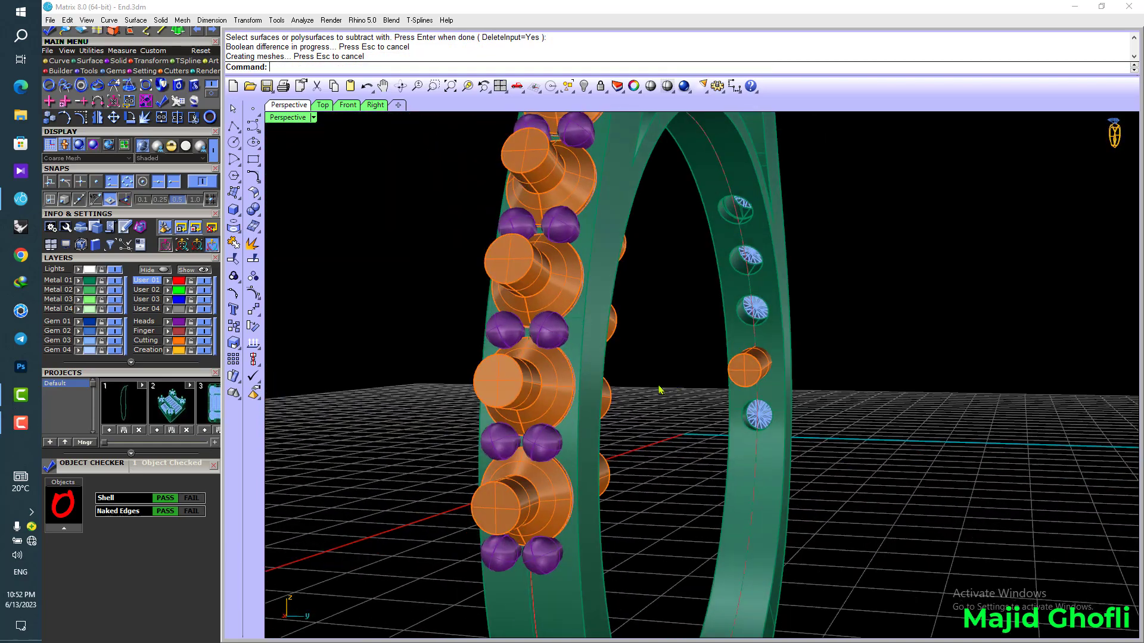
left_click(560, 396)
left_click(738, 378)
key("Delete")
- Try to subtract the remaining cutters on the opposite side from the shank
right_click_drag(738, 377, 585, 315)
key("Return")
left_click(584, 314)
key("Return")
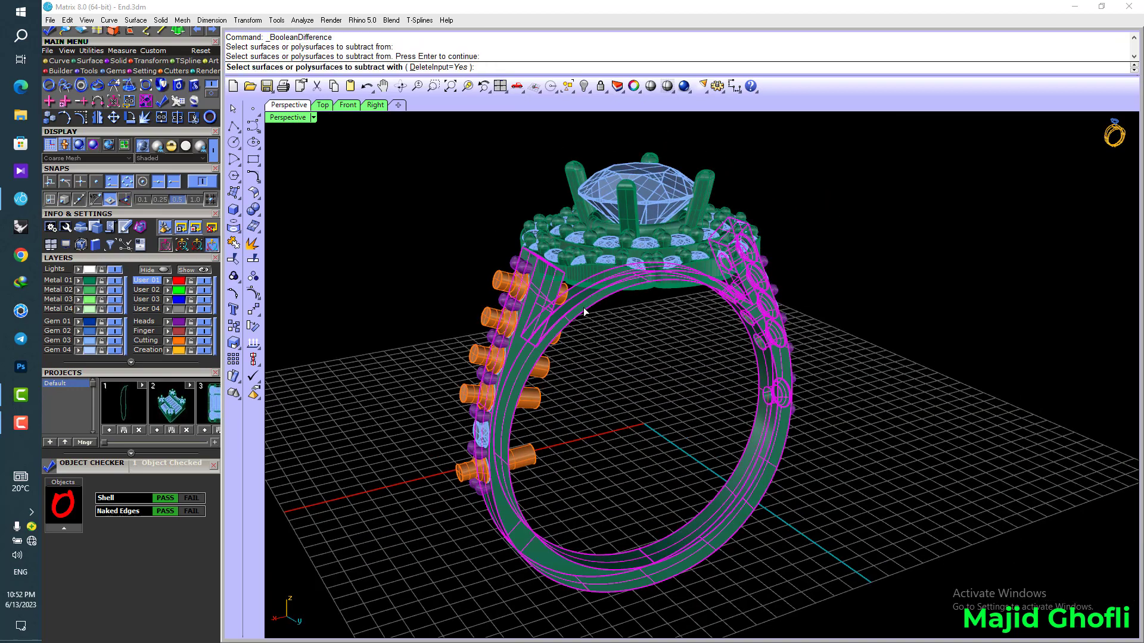
left_click(511, 291)
left_click(506, 290, "ctrl")
left_click(512, 264)
key("Return")
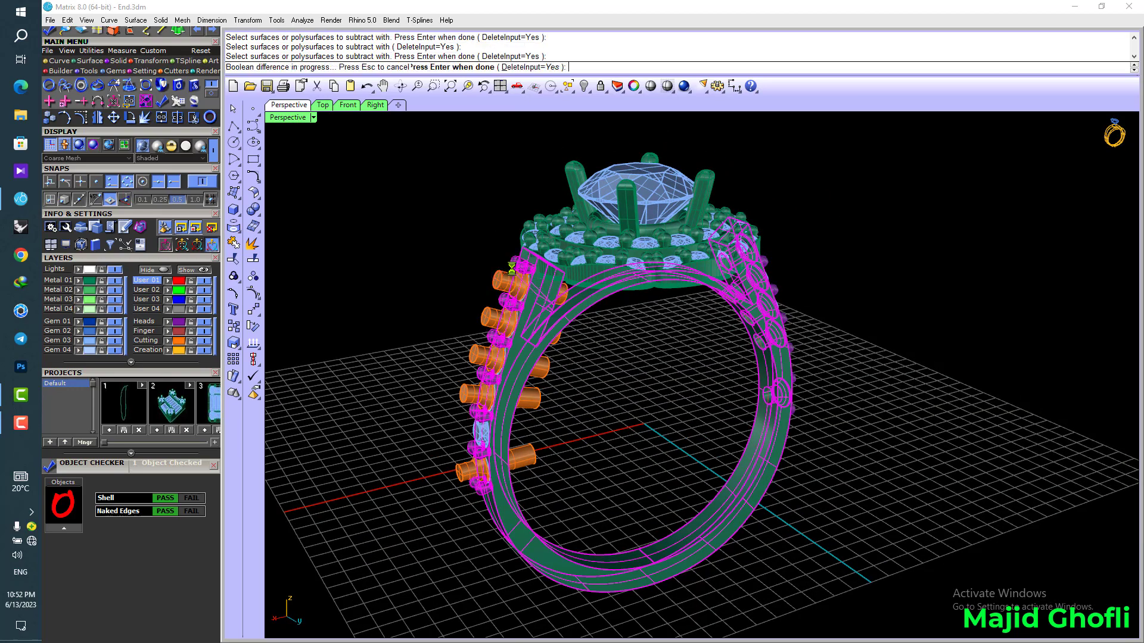
- Subtract the five remaining cutters on the opposite side from the shank and prongs
key("Return")
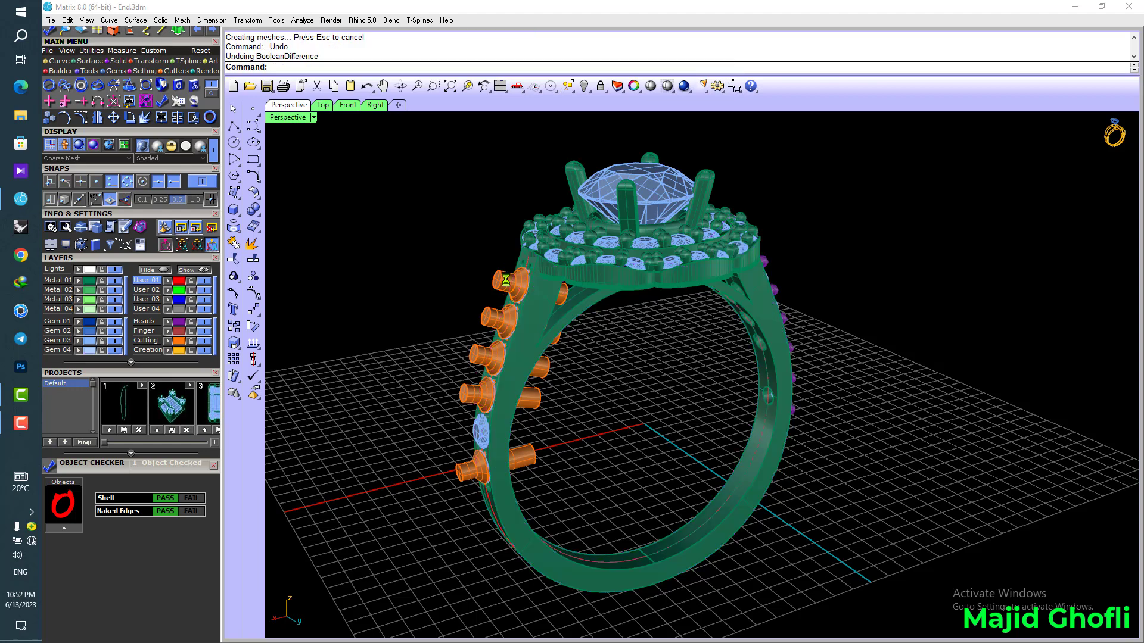
left_click(540, 323)
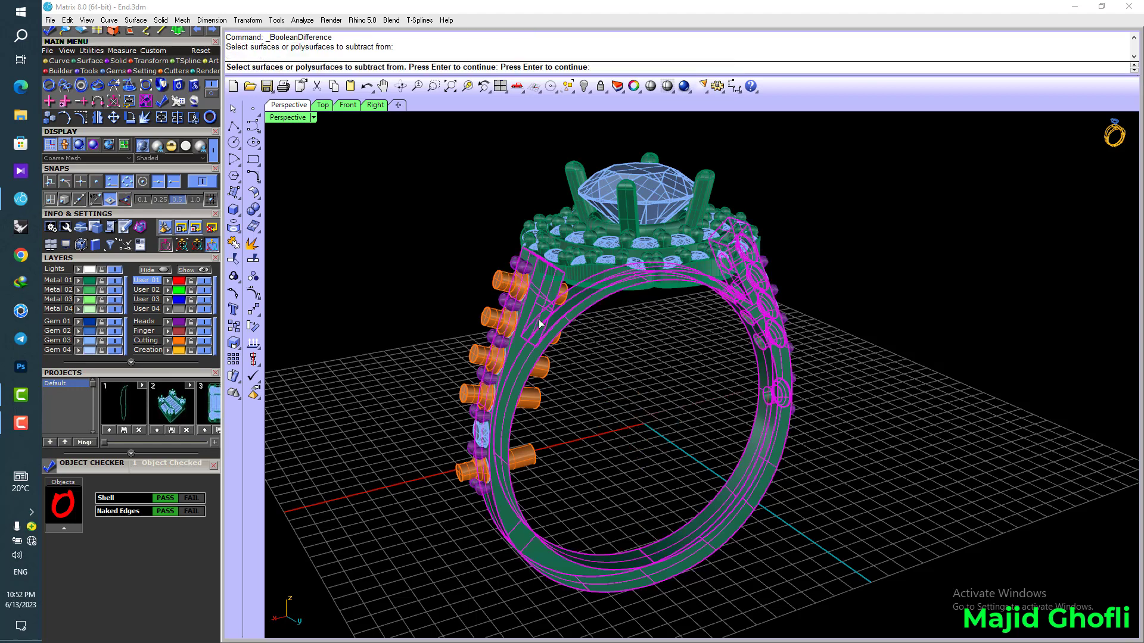
left_click(501, 281)
left_click(495, 321)
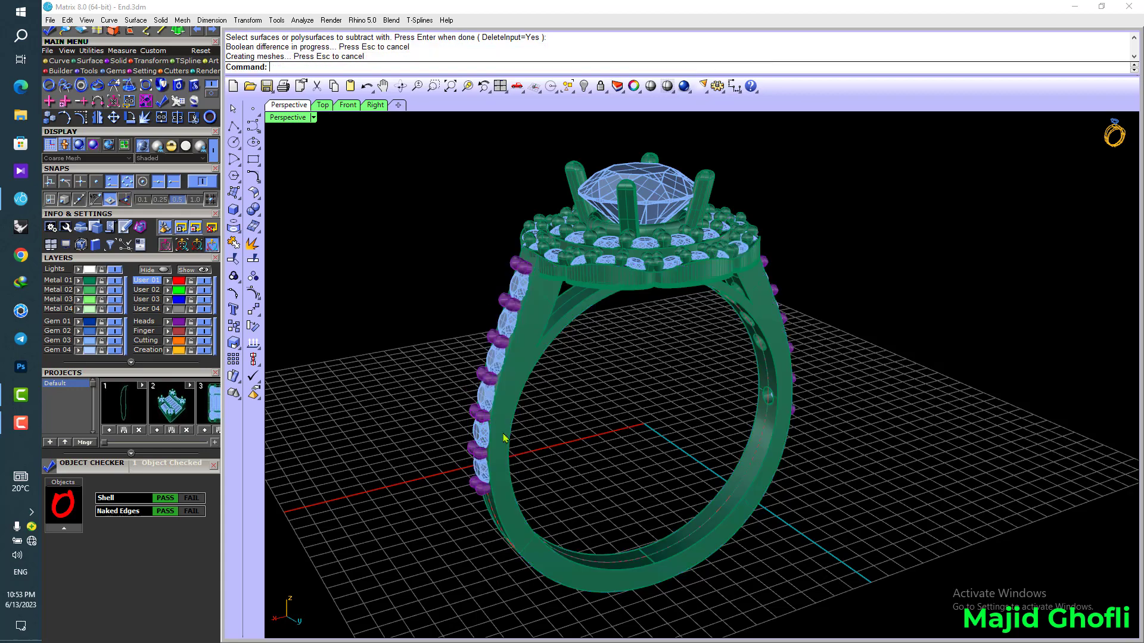
- Ungroup the six gems on one shank side and select a single gem to check the separation
right_click_drag(587, 466, 713, 355)
scroll(696, 396, "up", 6)
scroll(698, 400, "up", 2)
left_click(698, 392)
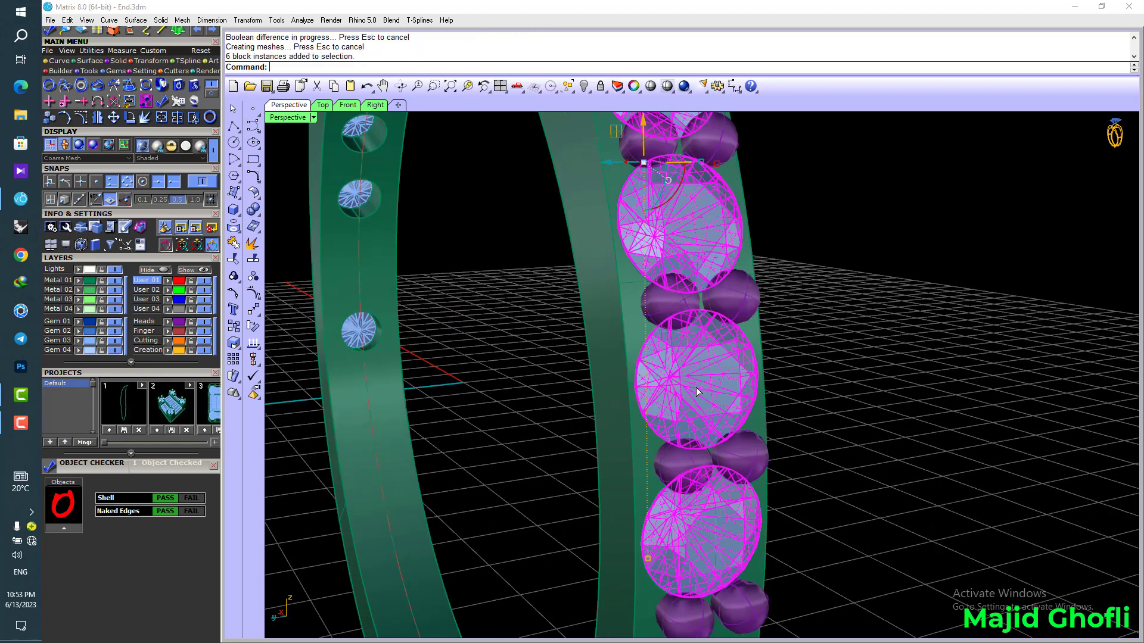
key("ctrl+shift+g")
left_click(702, 383)
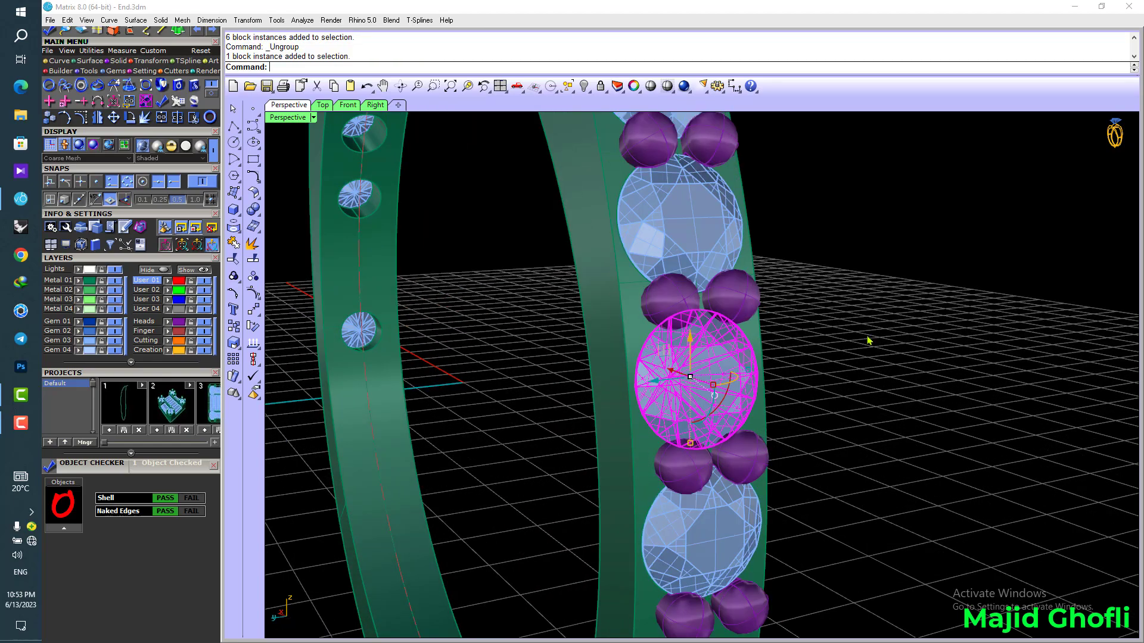
left_click(867, 338)
left_click(680, 369)
- Ungroup the six gems on the other shank side
scroll(730, 381, "down", 7)
right_click_drag(554, 361, 741, 358)
left_click(352, 482)
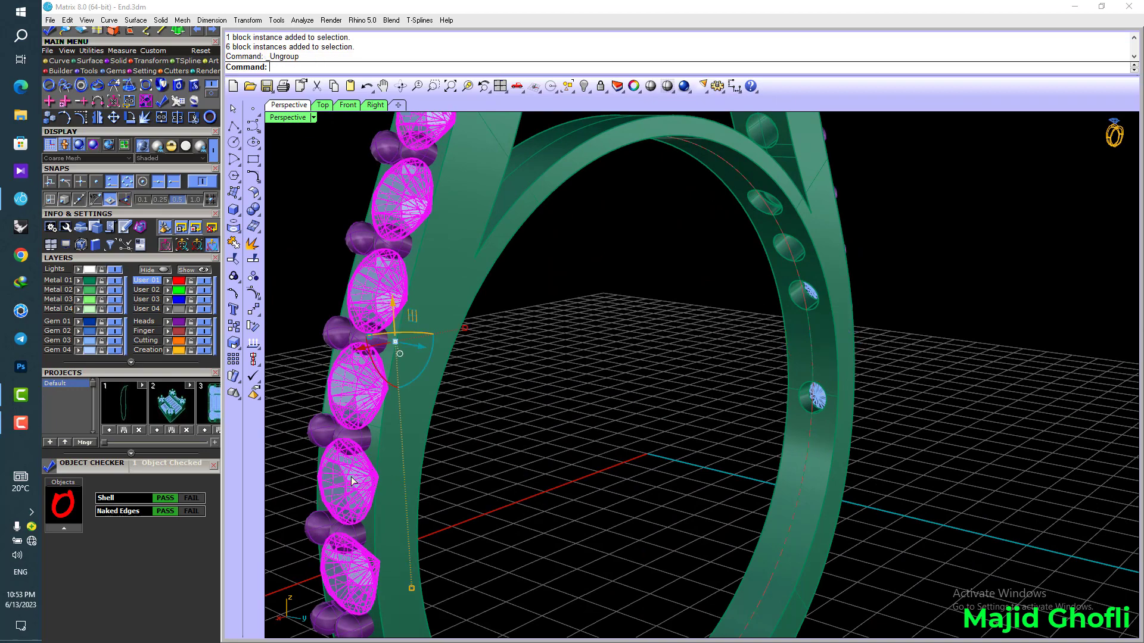
left_click(351, 478)
scroll(500, 441, "down", 7)
right_click_drag(846, 437, 662, 428)
scroll(739, 382, "up", 4)
left_click(738, 380, "shift")
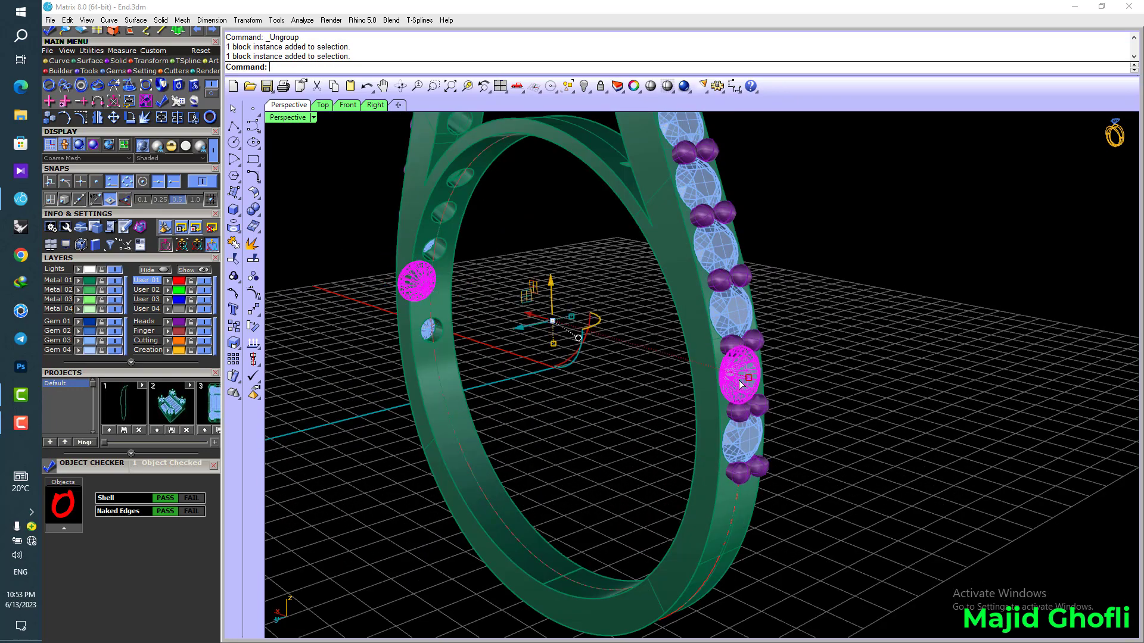
key("F6")
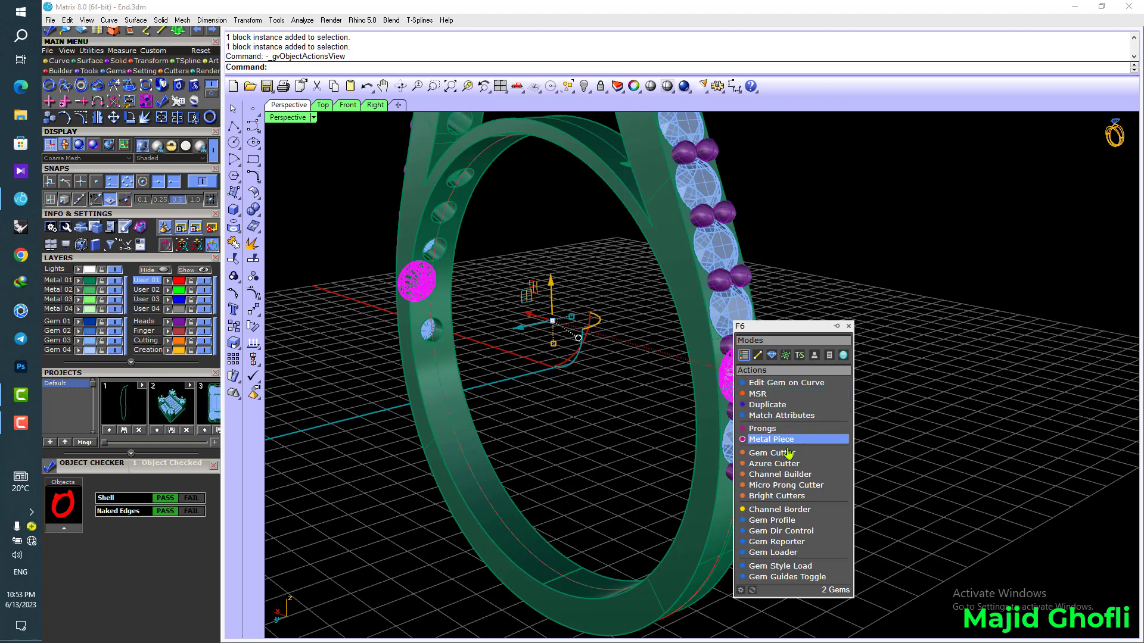
left_click(789, 453)
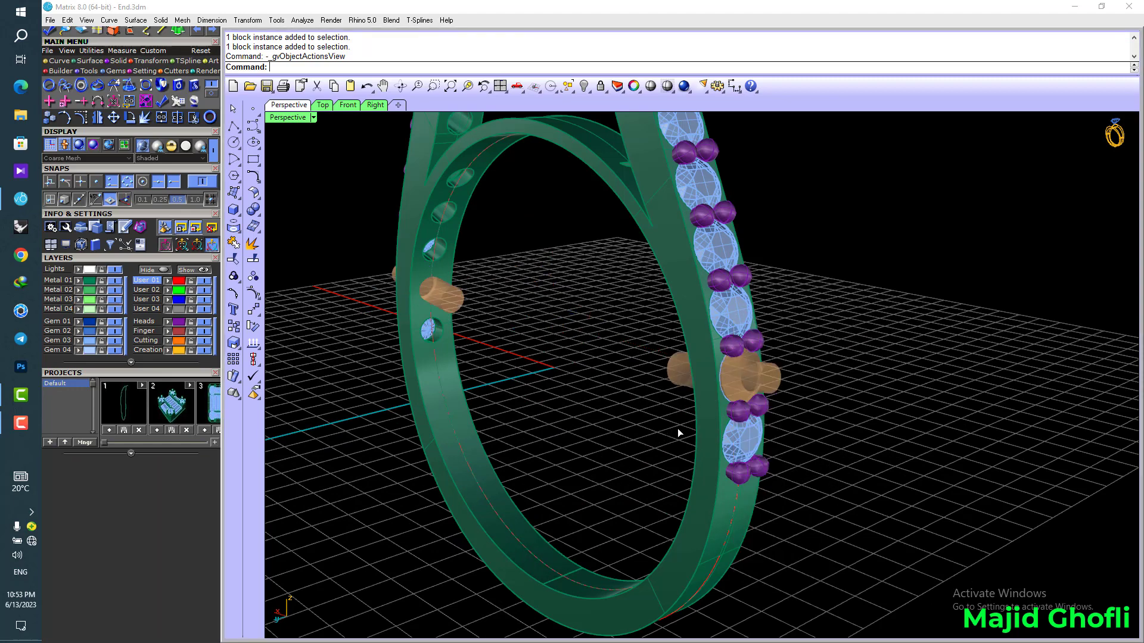
left_click(712, 388)
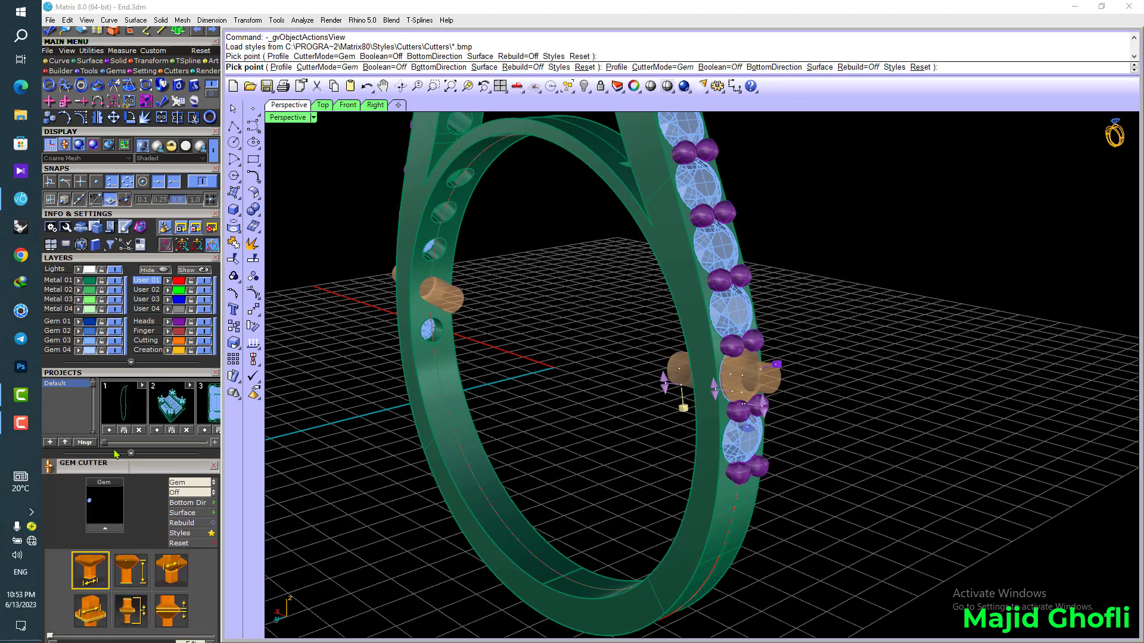
scroll(194, 396, "down", 1)
left_click(190, 467)
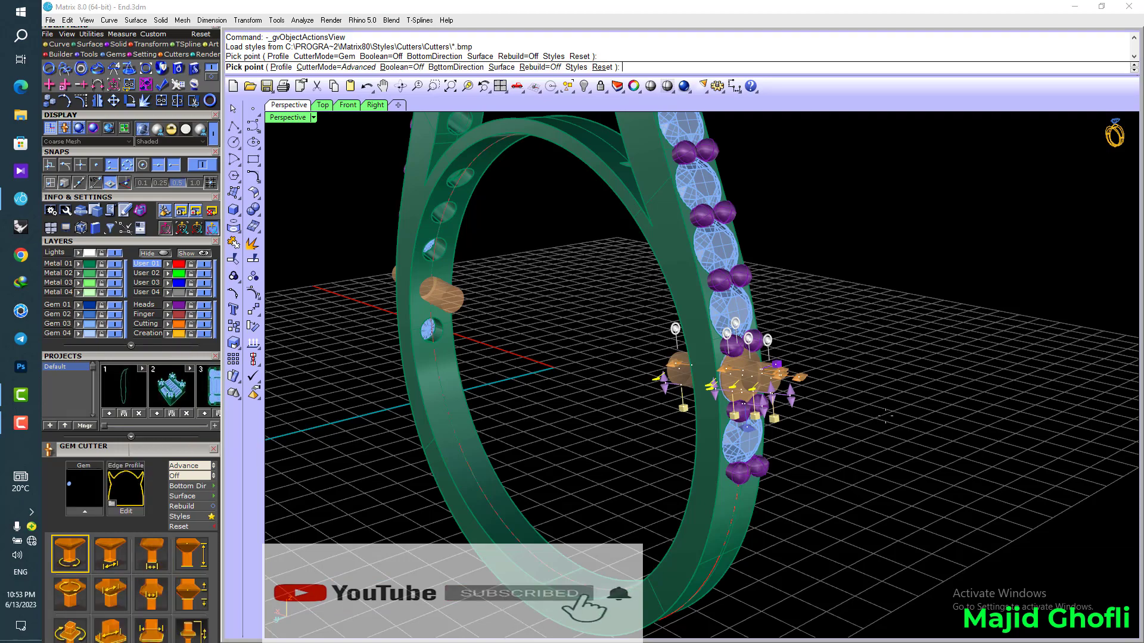
key("Escape")
- Create gem cutters on the two opposite side gems that still lack seats, using a saved cutter style and a 10% girdle width
right_click_drag(885, 356, 489, 386)
left_click(845, 357)
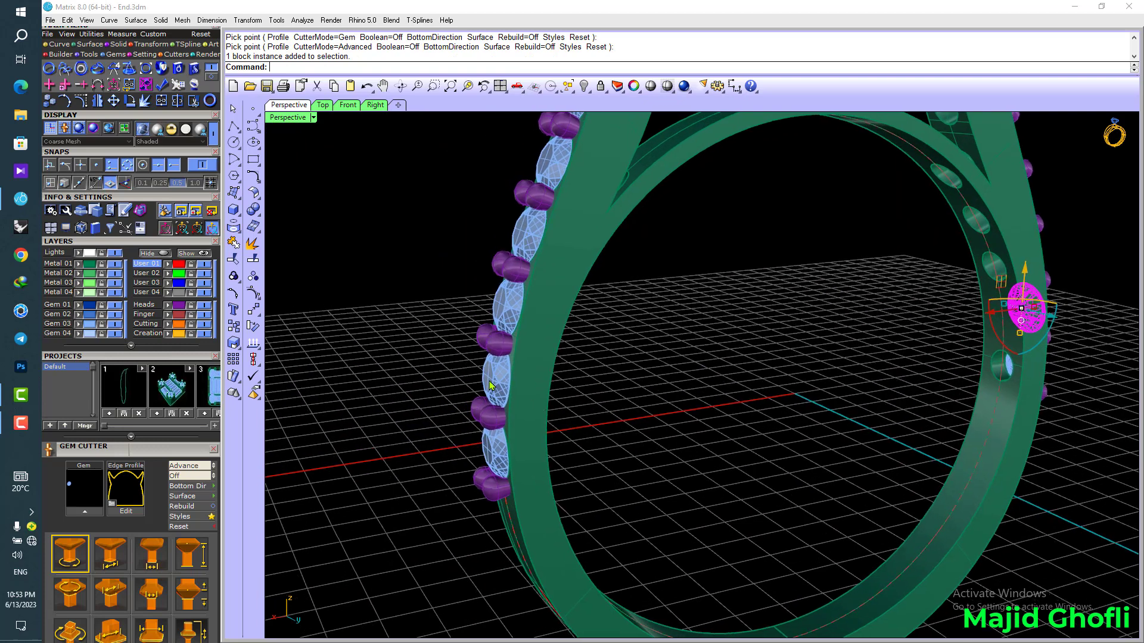
left_click(490, 386, "shift")
key("F6")
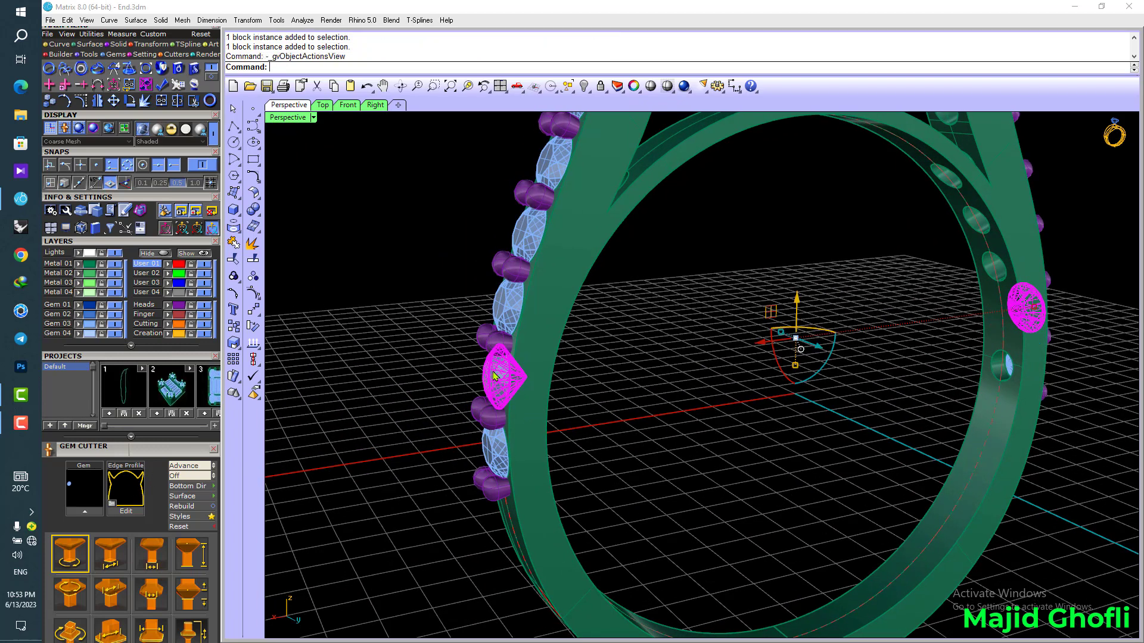
left_click(550, 444)
left_click(185, 515)
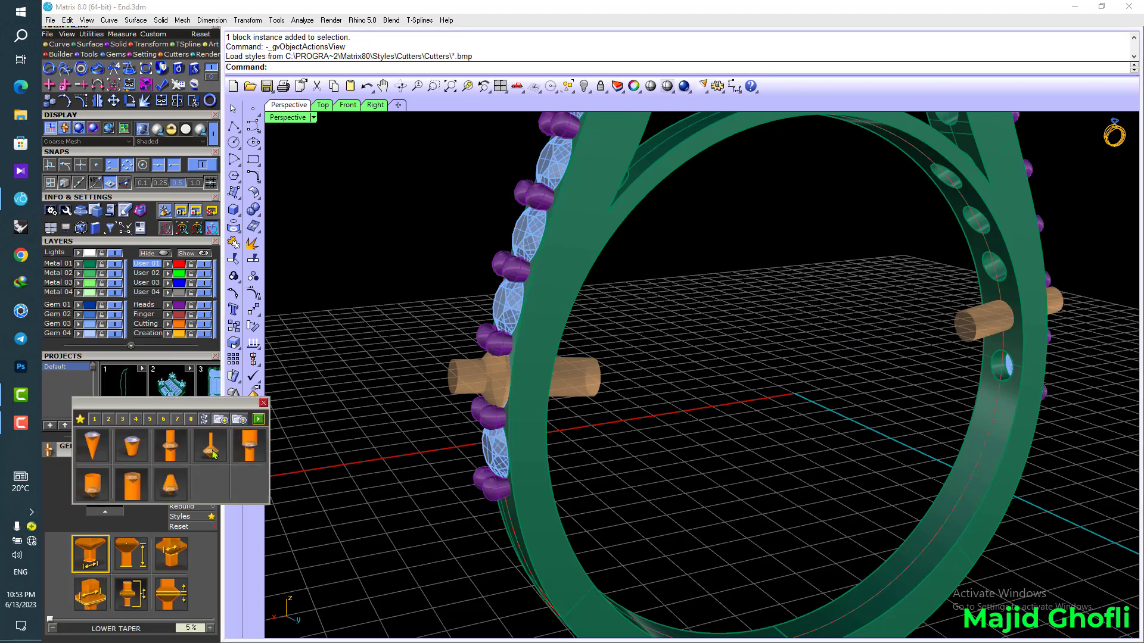
left_click(211, 451)
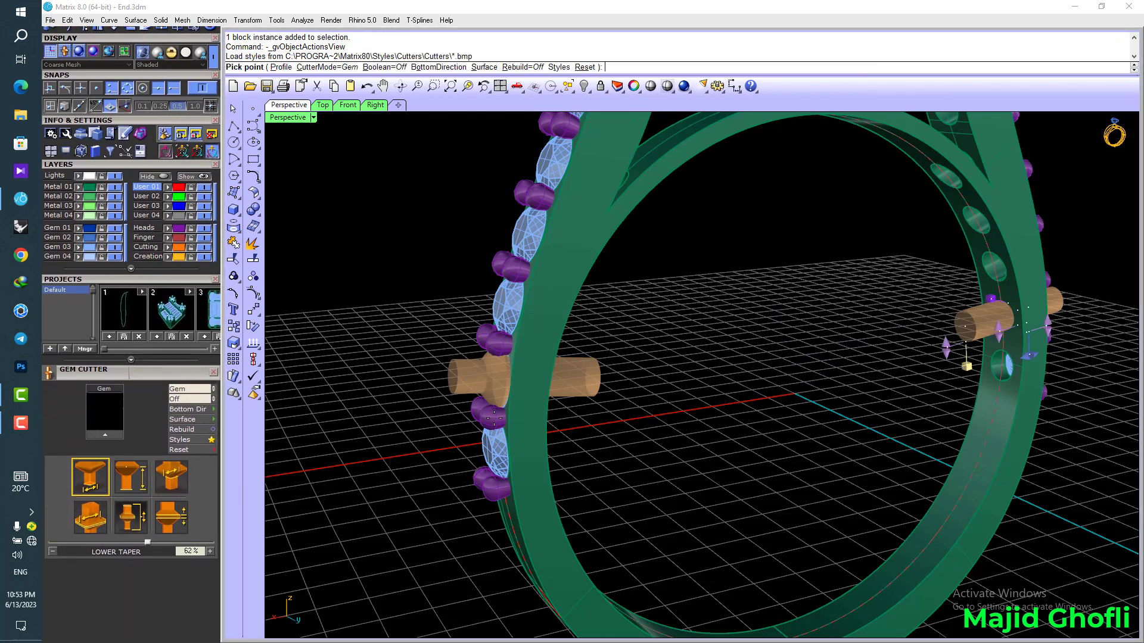
left_click(168, 481)
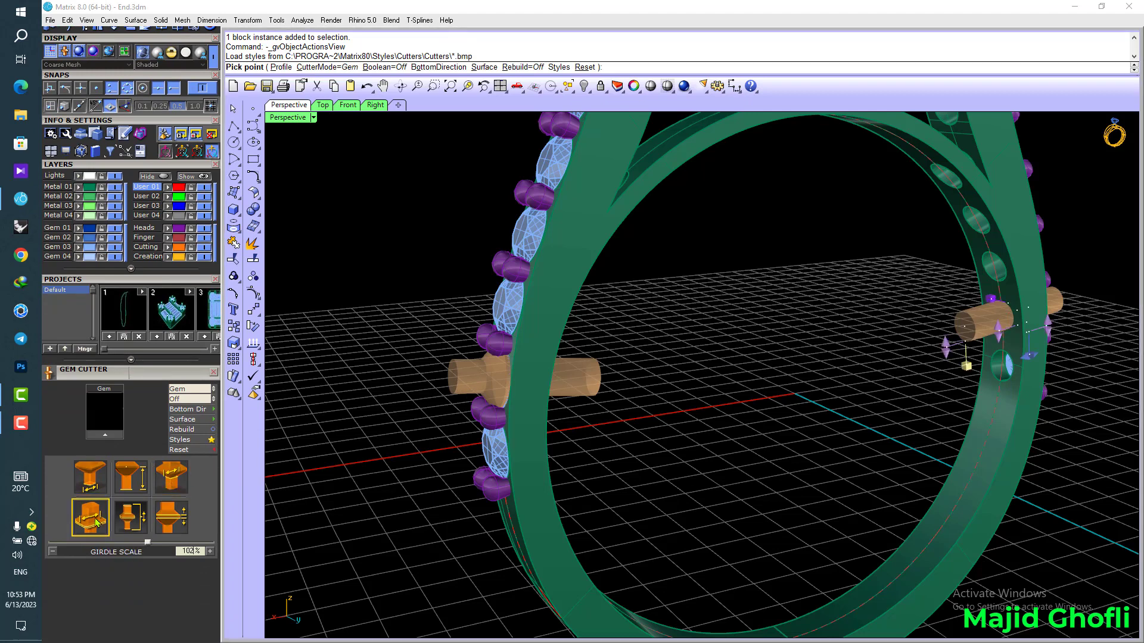
left_click(168, 523)
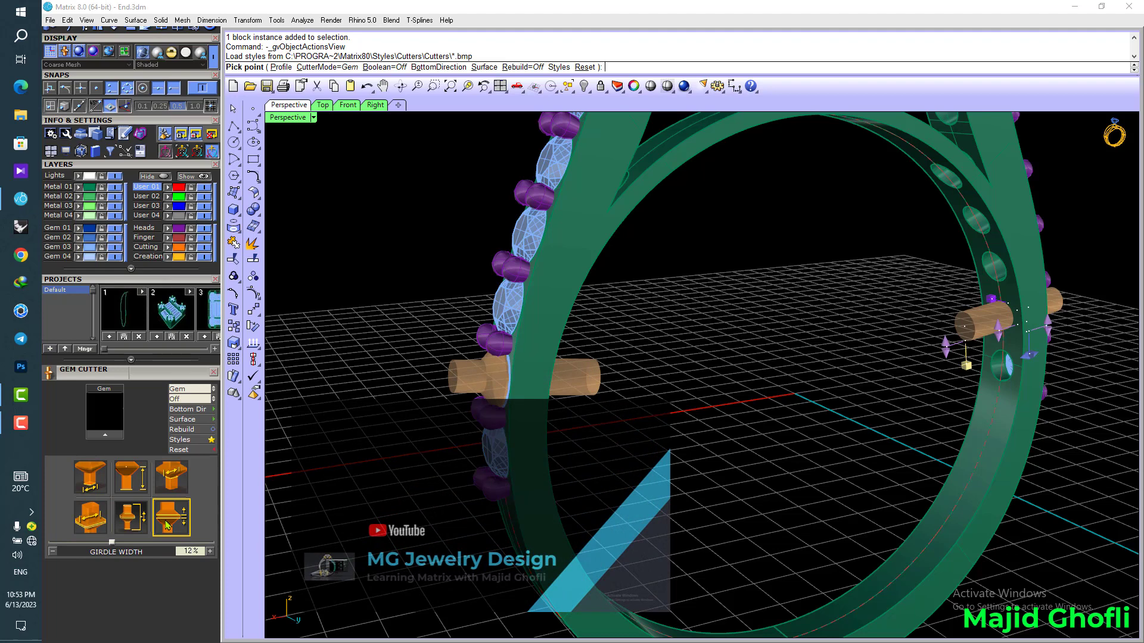
key("Return")
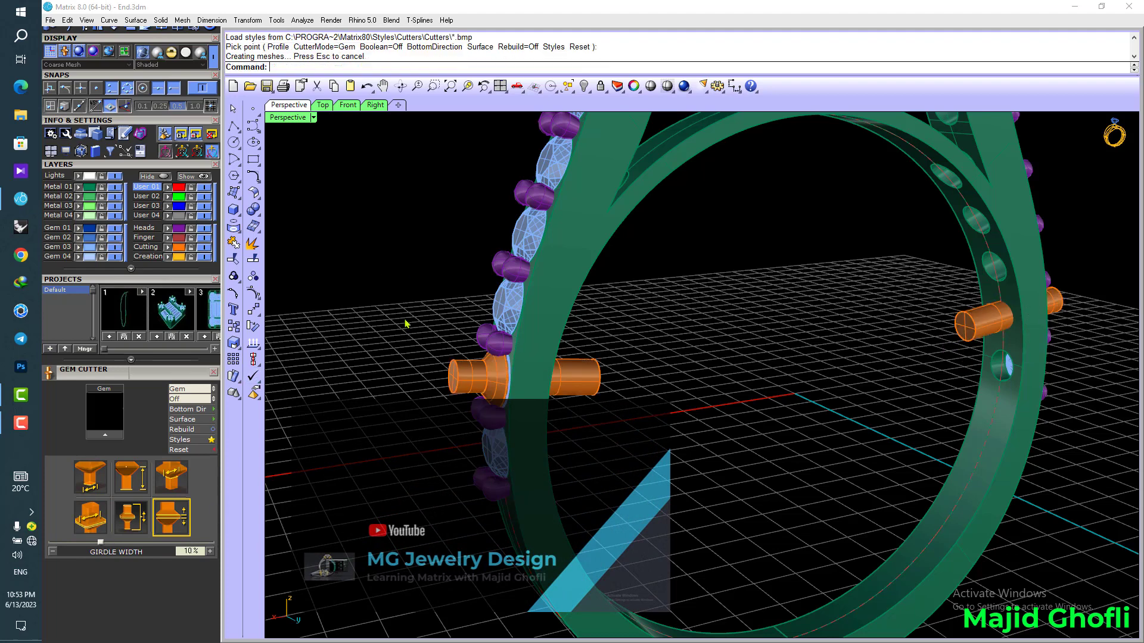
- Subtract both new gem cutters from the shank and the adjoining side prongs with Boolean Difference
left_click(257, 213)
left_click(286, 216)
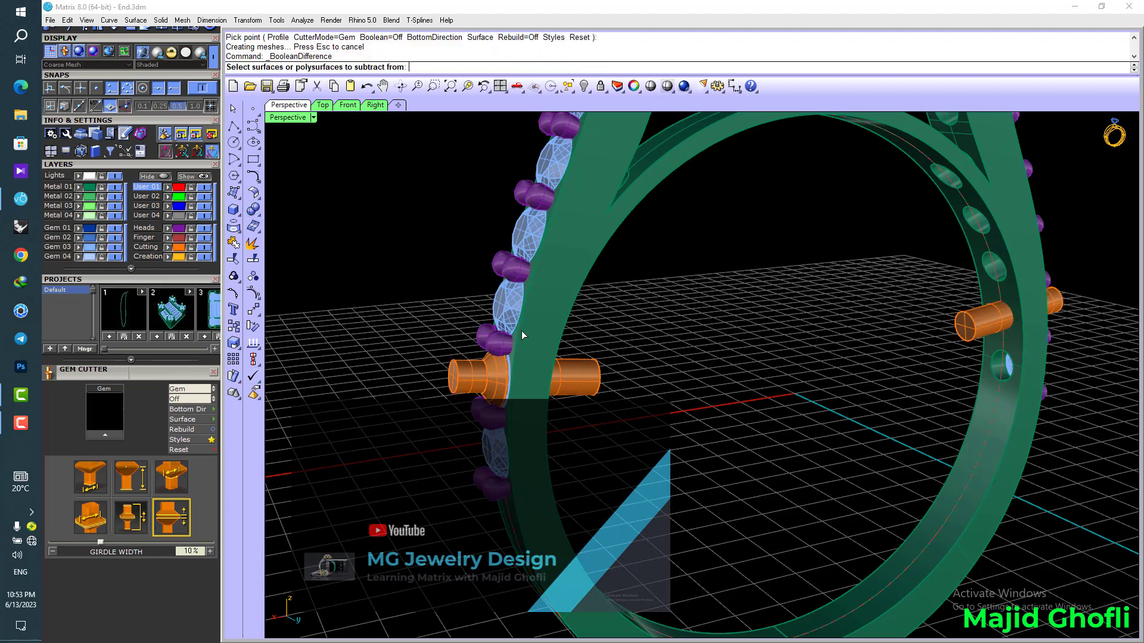
left_click(523, 334)
left_click(507, 344)
left_click(1051, 340)
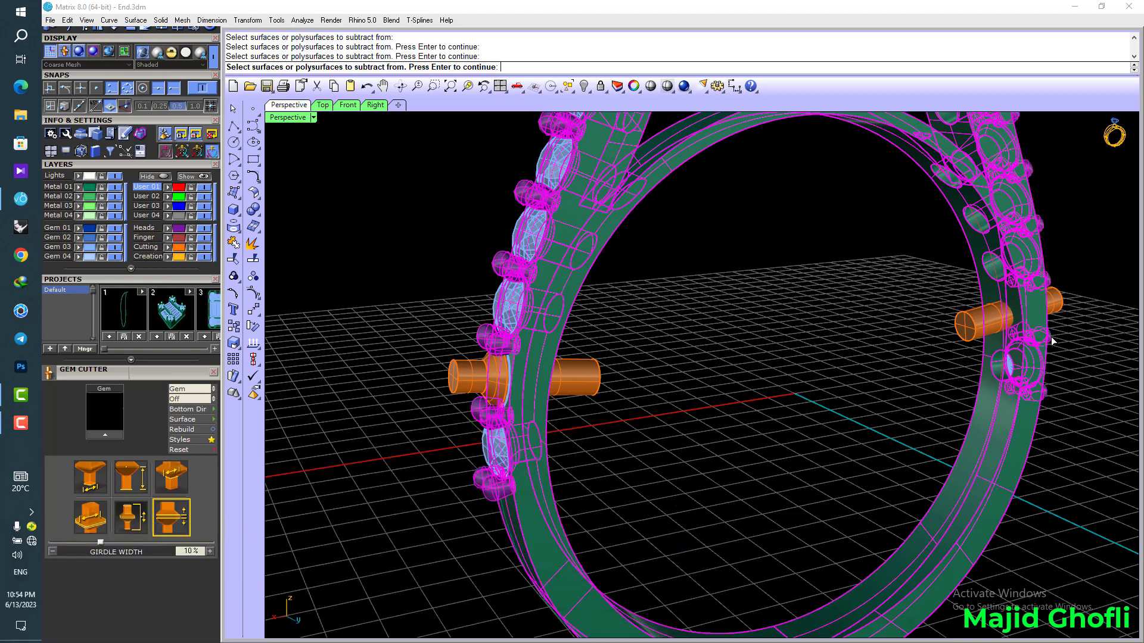
left_click(1056, 320)
key("Return")
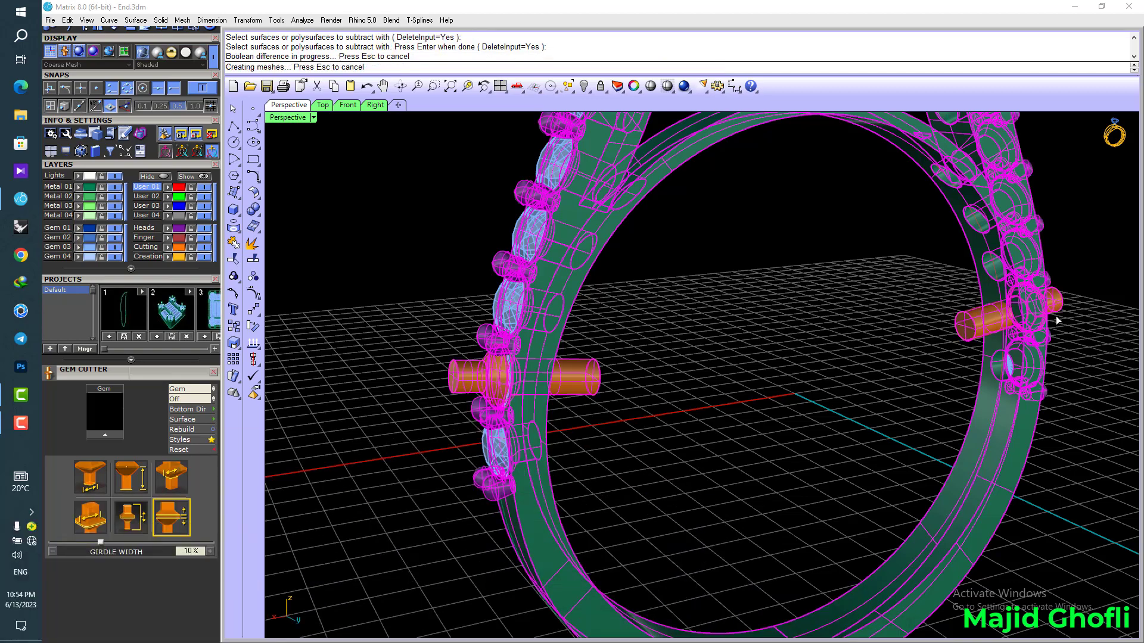
- Select the prongs on both shank sides and assign them to the same green metal layer as the shank
right_click_drag(1052, 319, 709, 324)
scroll(709, 324, "down", 6)
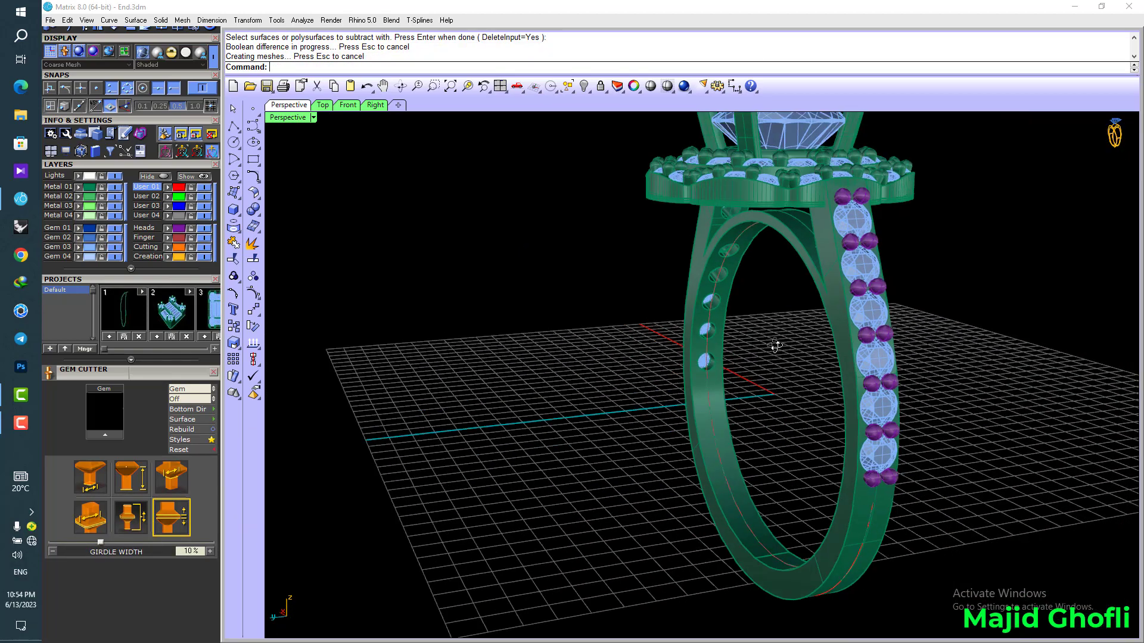
scroll(786, 340, "down", 3)
right_click_drag(776, 345, 687, 271)
left_click(622, 323)
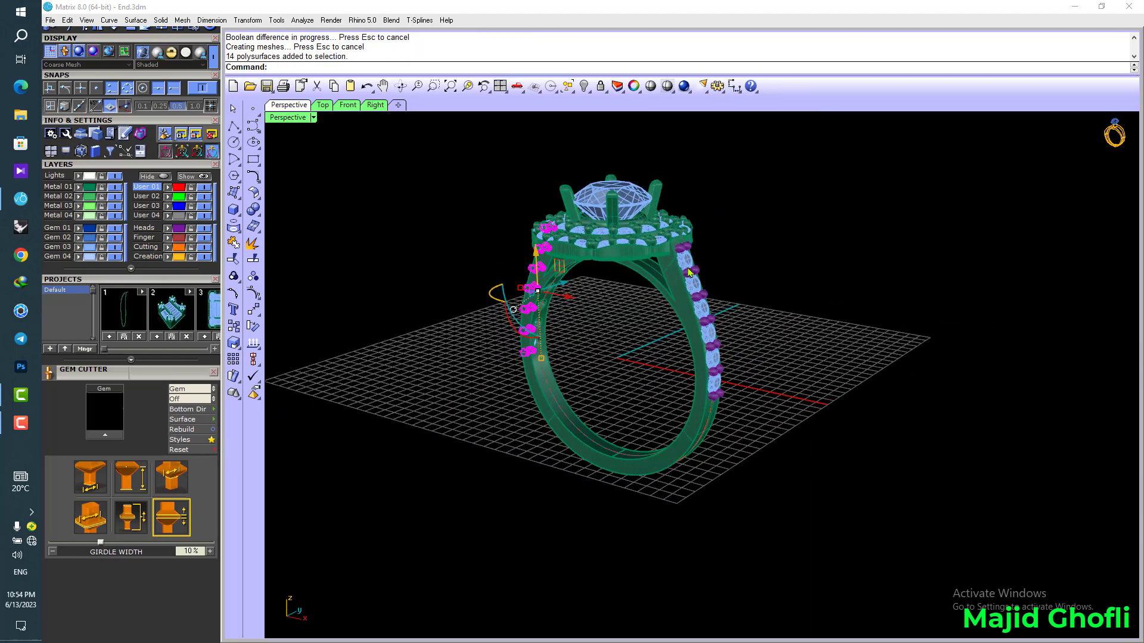
left_click(686, 253, "shift")
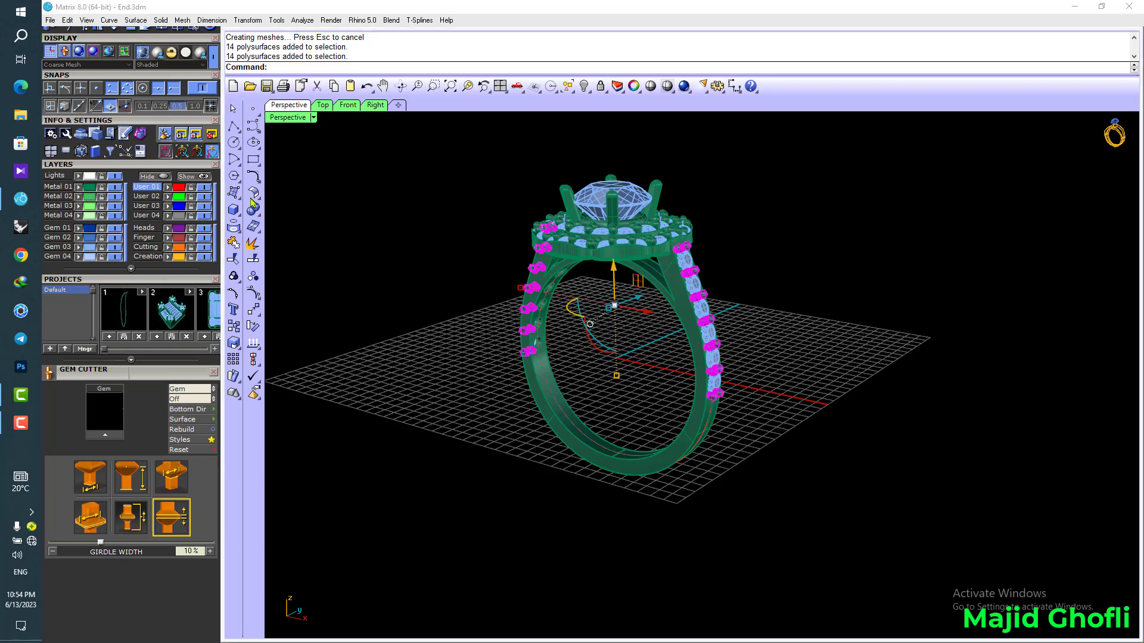
- Switch the Perspective viewport to Rendered display and view the finished ring from above
right_click_drag(588, 227, 606, 342)
left_click(312, 118)
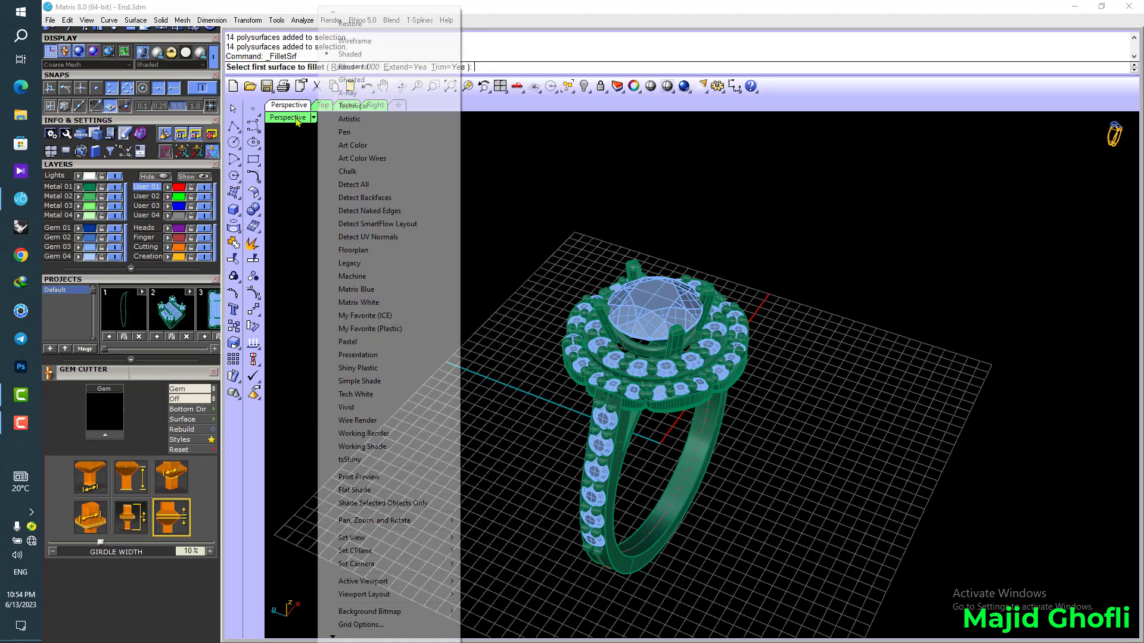
left_click(370, 69)
right_click_drag(737, 269, 760, 411)
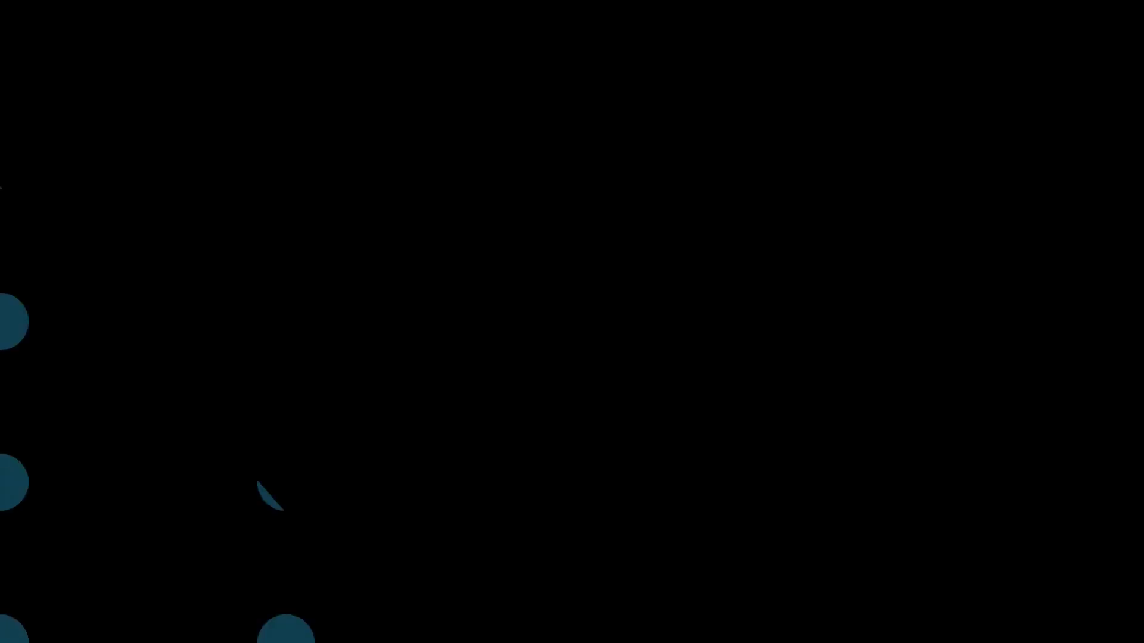